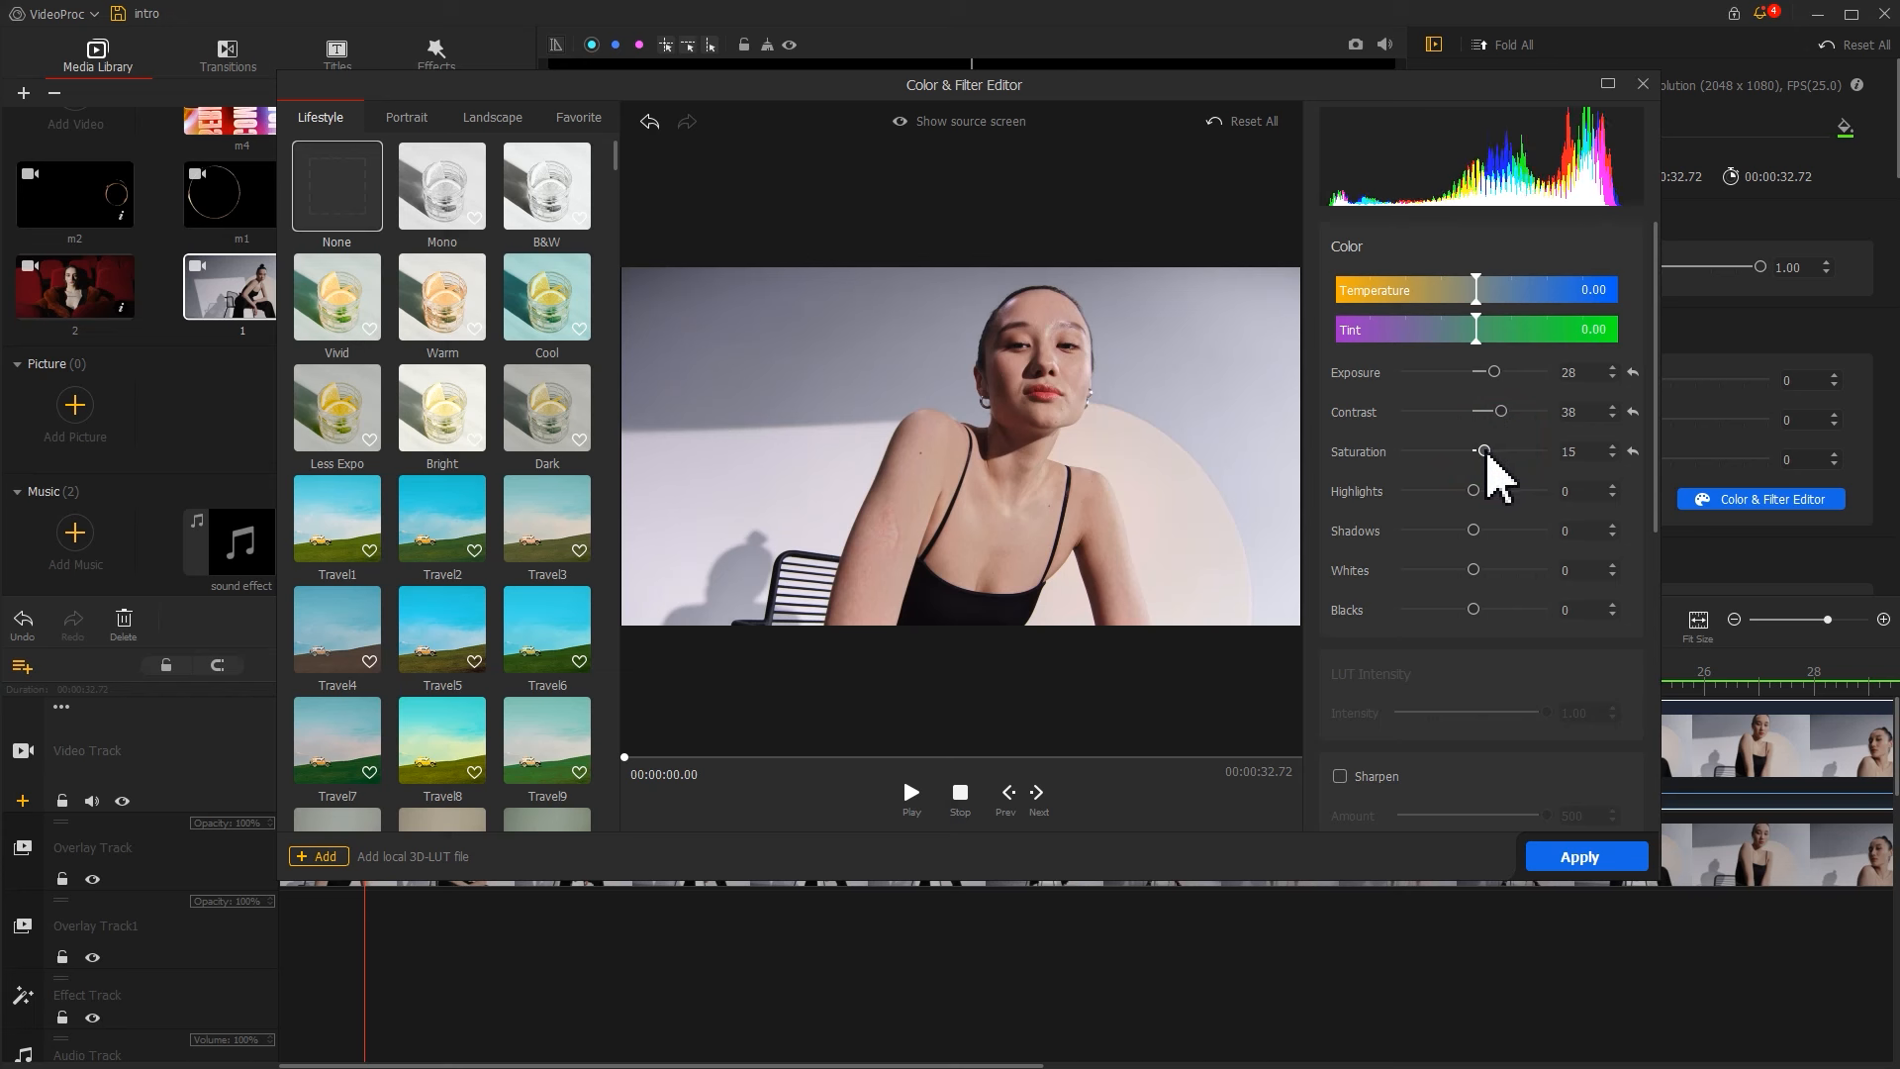
Set the clip's highlights to 32, shadows to 8, whites to -9 and blacks to 20, and apply the colour correction
left_click_drag(1474, 491, 1490, 609)
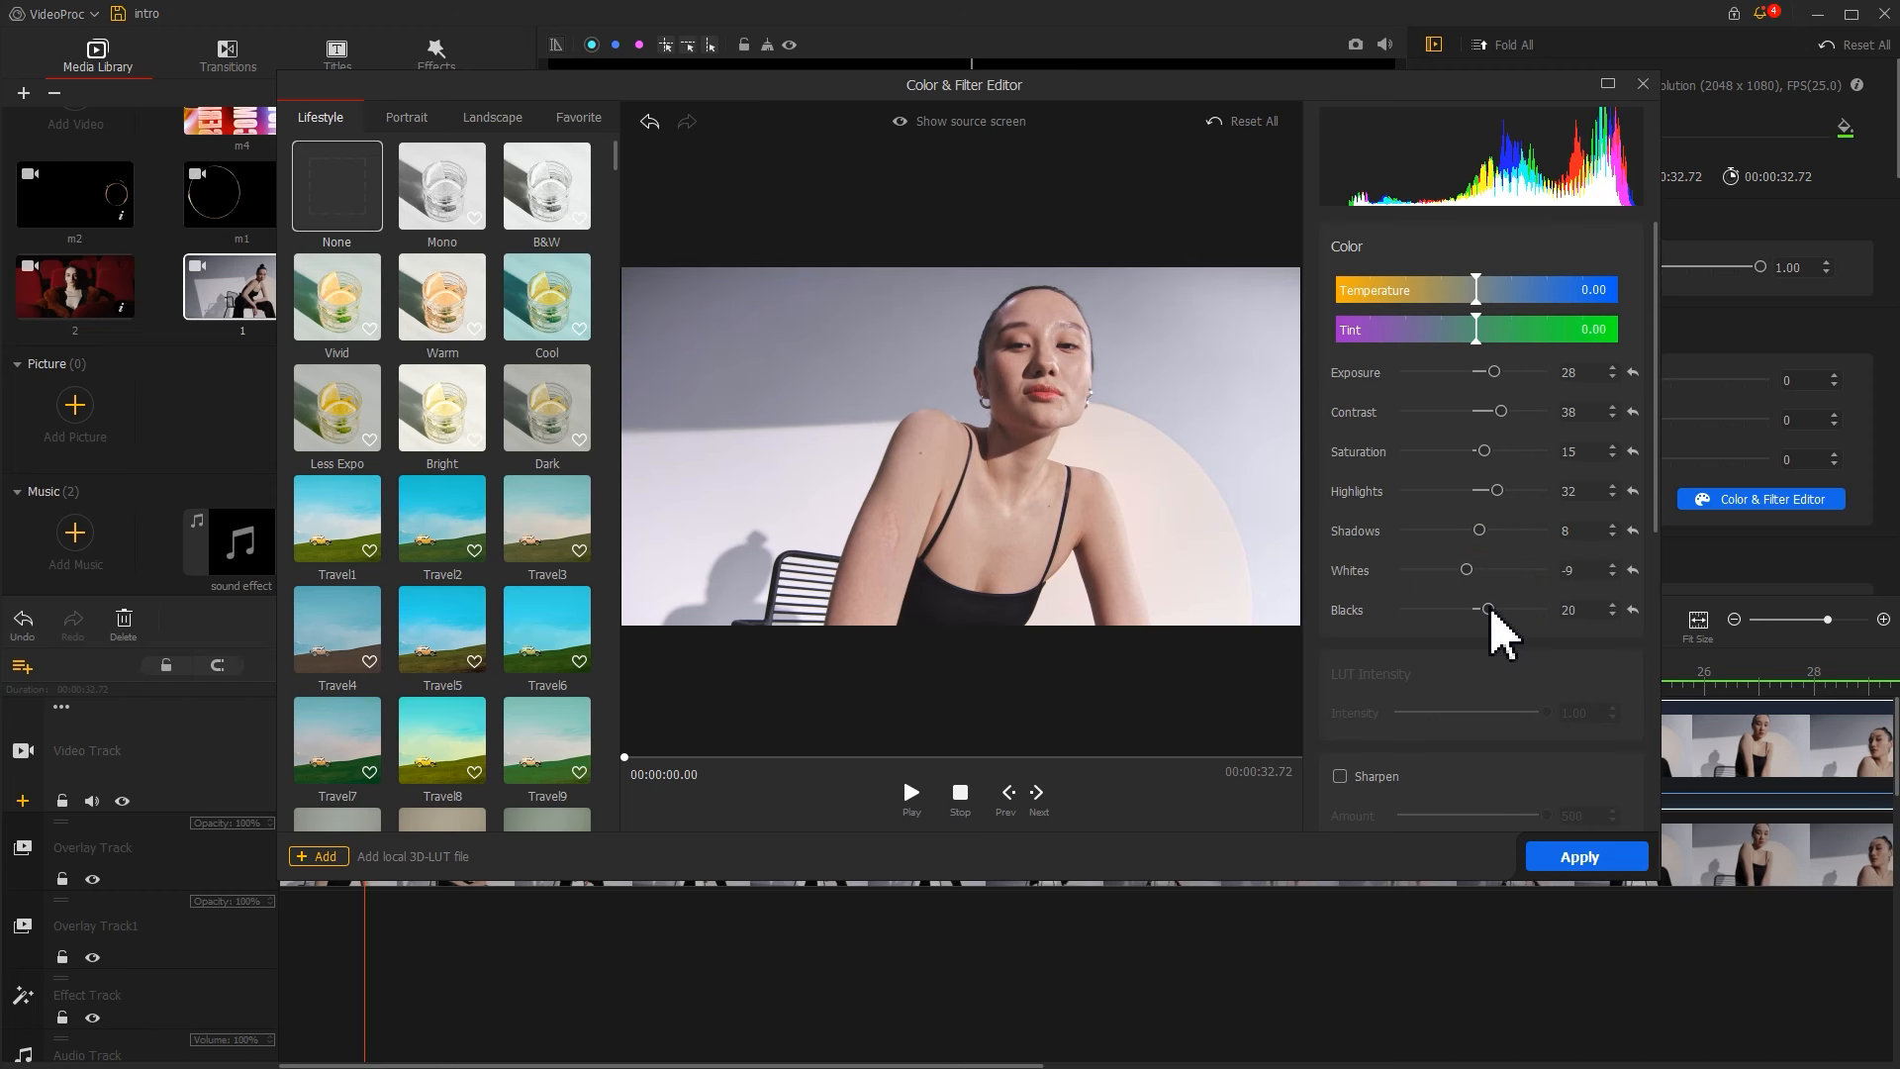
left_click(1543, 857)
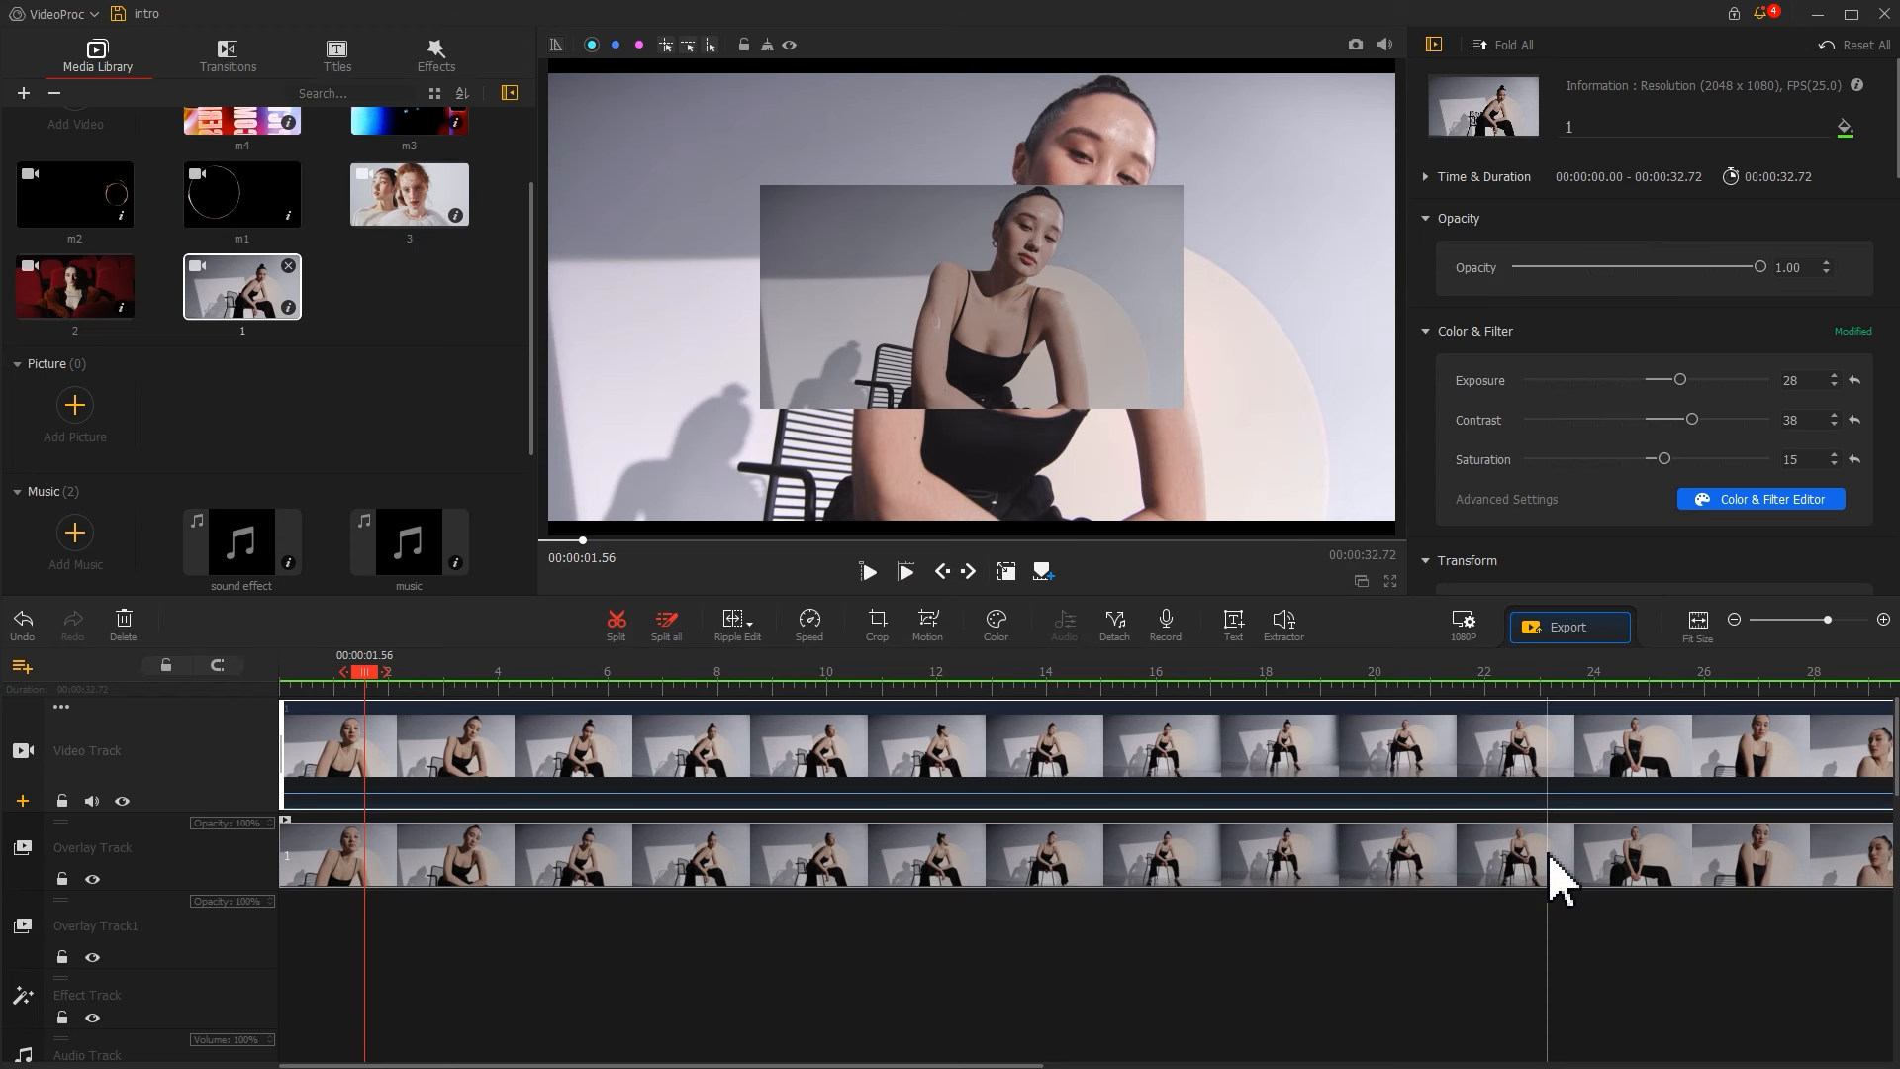
Split the clips on the Video Track and the first Overlay Track at 00:00:03.23
left_click_drag(369, 674, 457, 684)
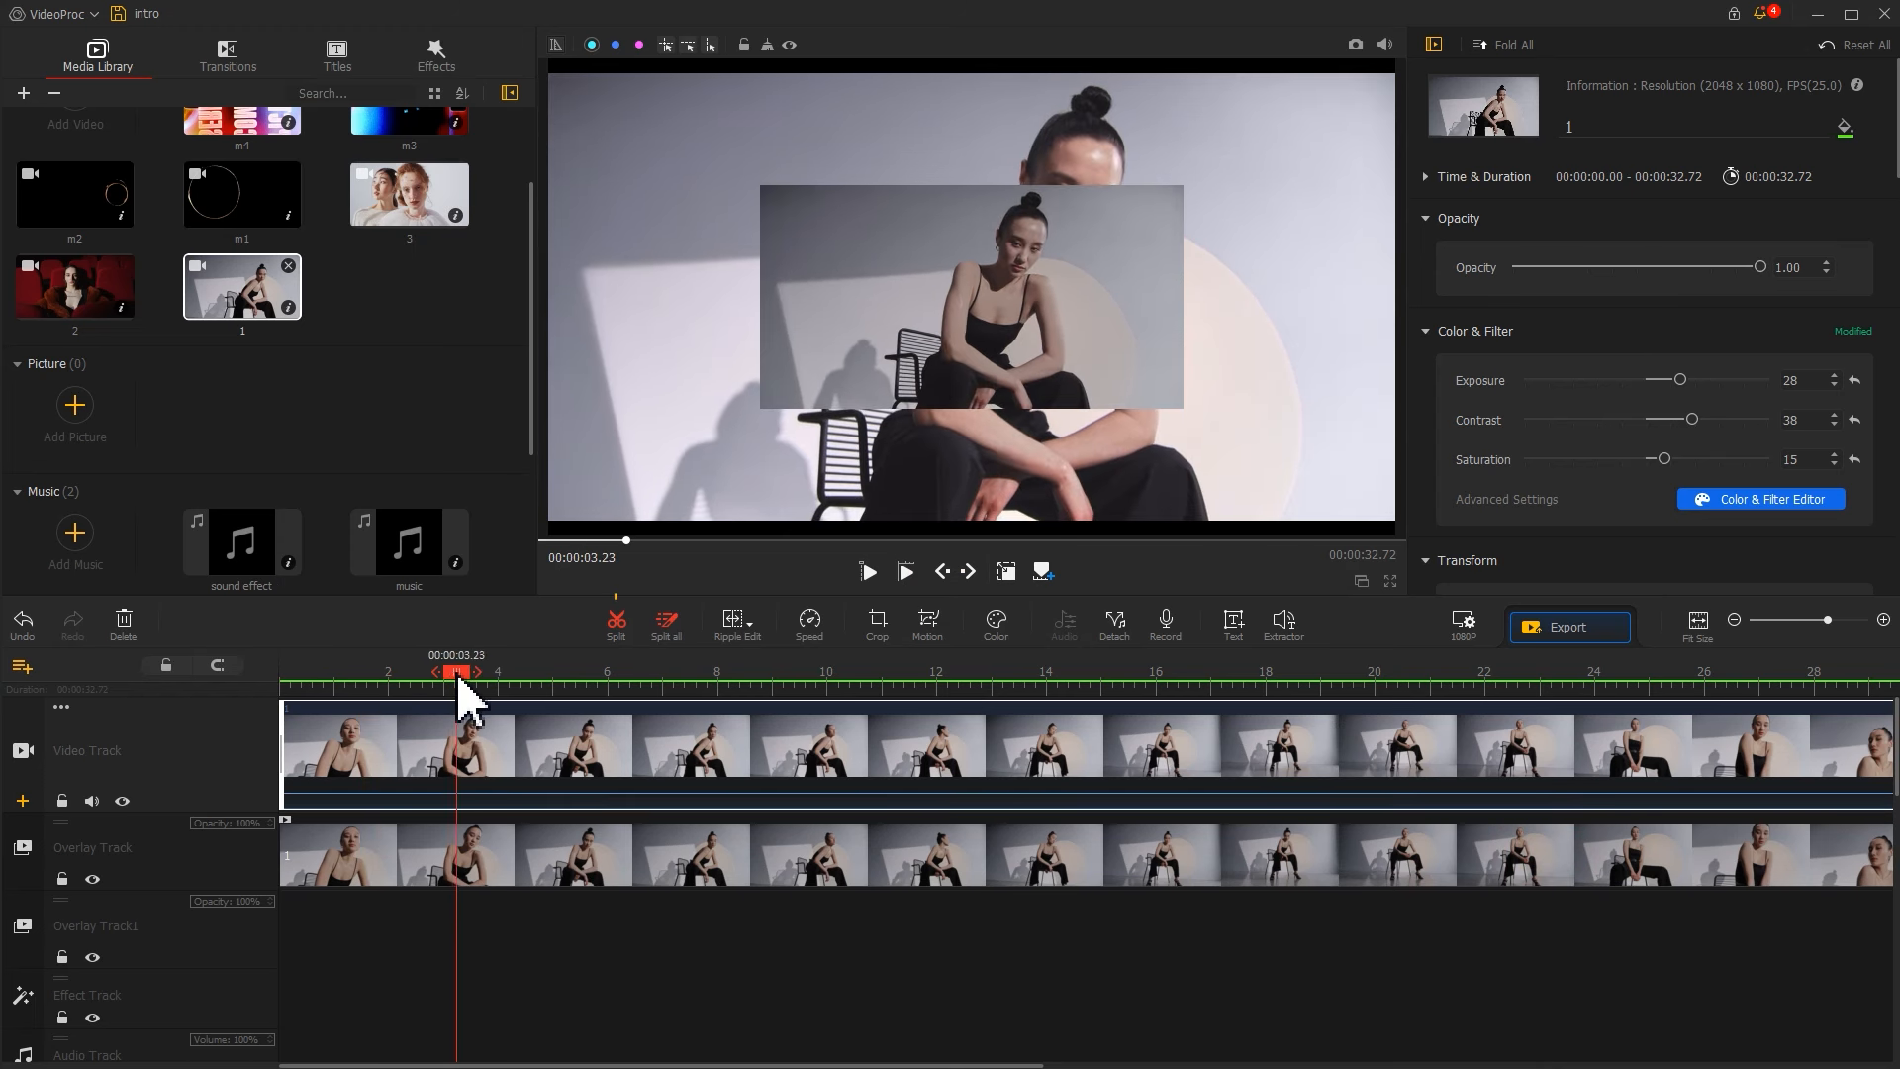
left_click(615, 624)
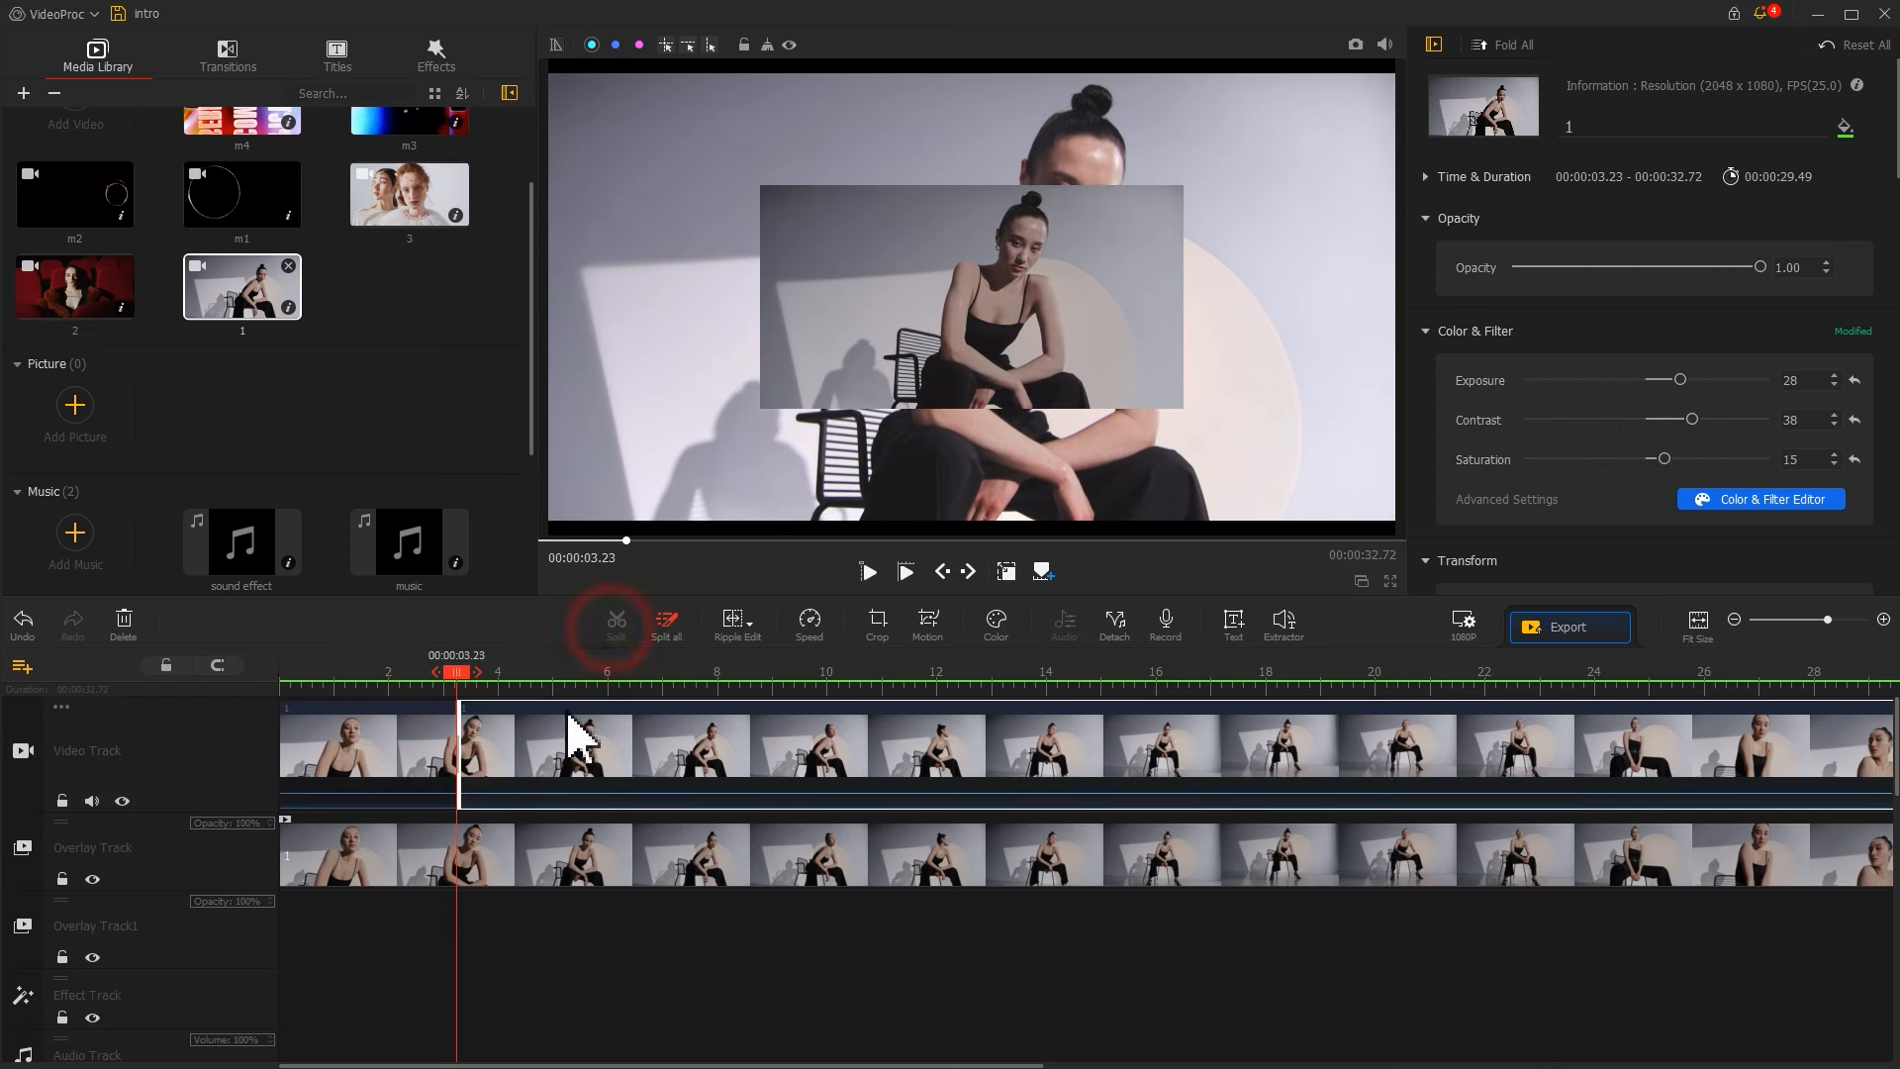
left_click(471, 849)
left_click(615, 625)
Split the Video Track clip at 00:00:07.60 and the Overlay Track clip at 00:00:09.53
left_click_drag(682, 668, 798, 675)
left_click(702, 724)
left_click(616, 629)
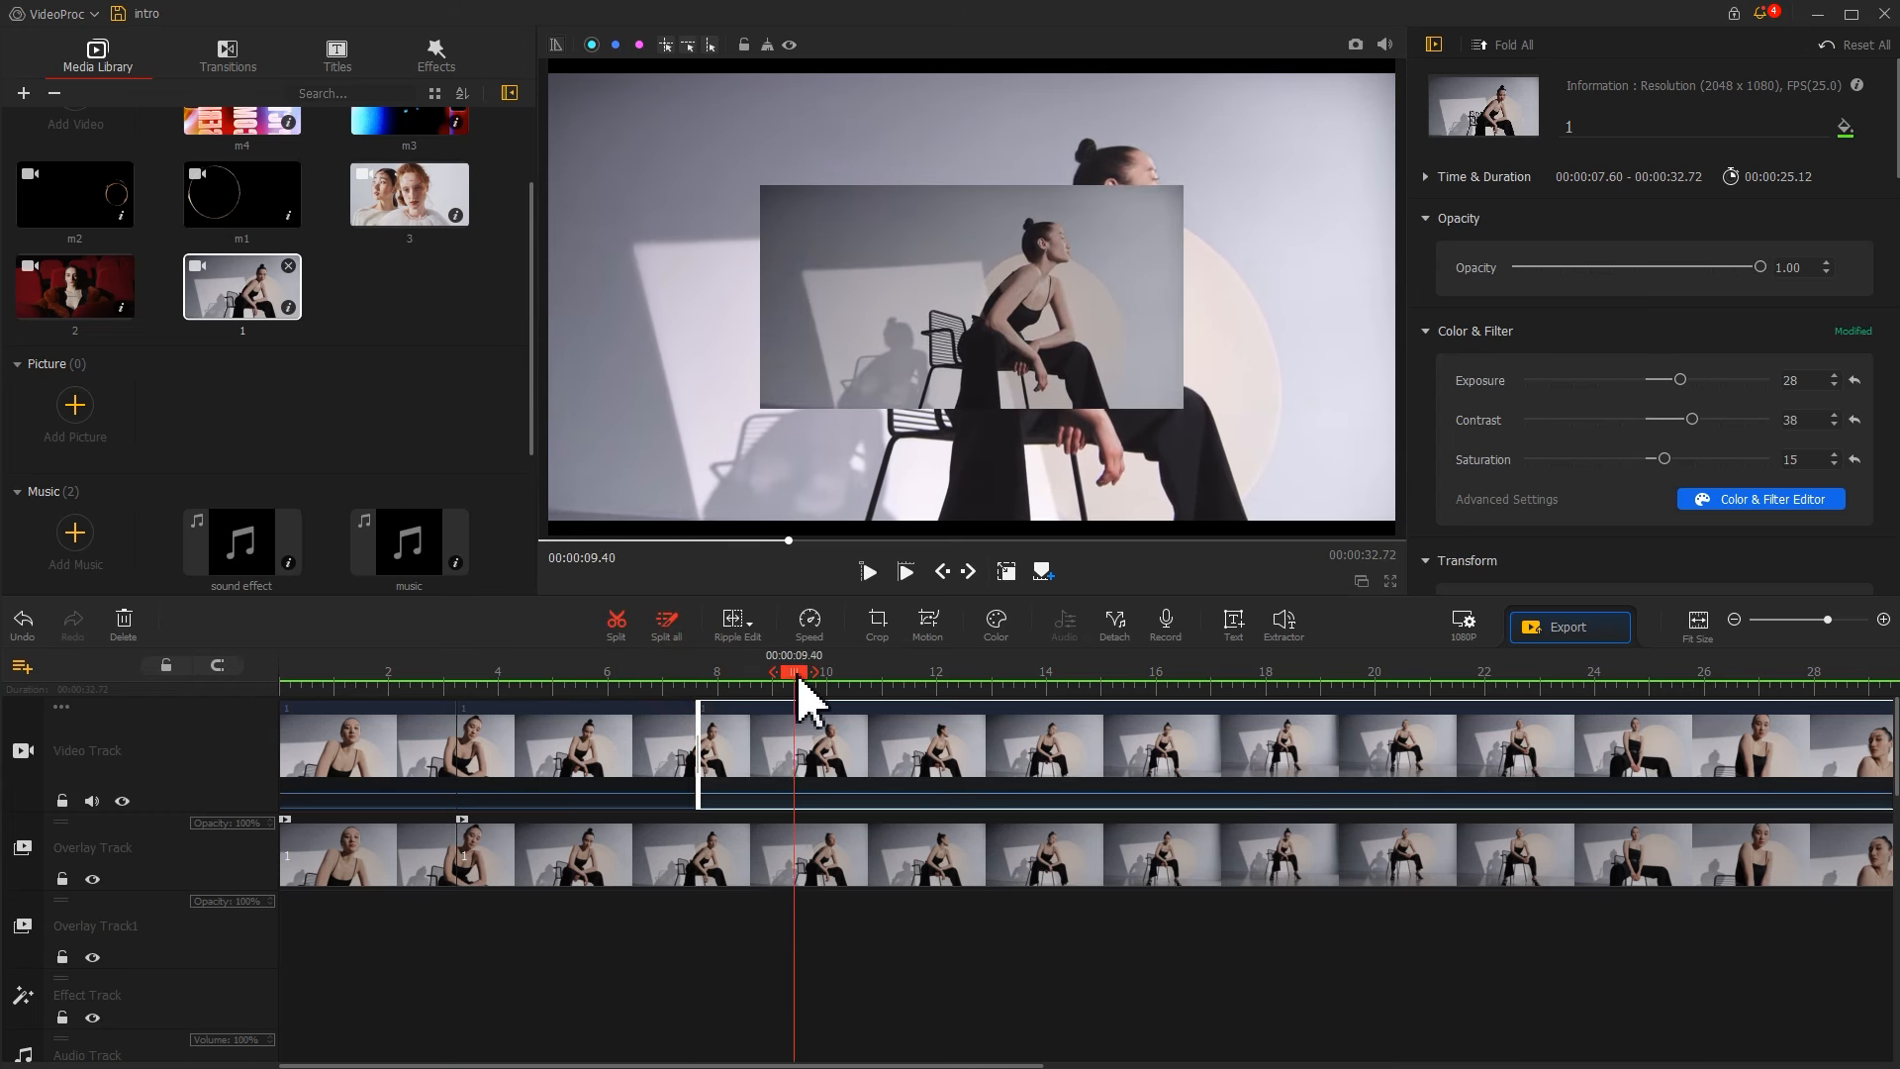
left_click(775, 840)
left_click(626, 637)
Delete the trailing pieces on both tracks and the overlay segment before 00:00:03.23
left_click(876, 859)
key("Delete")
left_click(839, 750)
key("Delete")
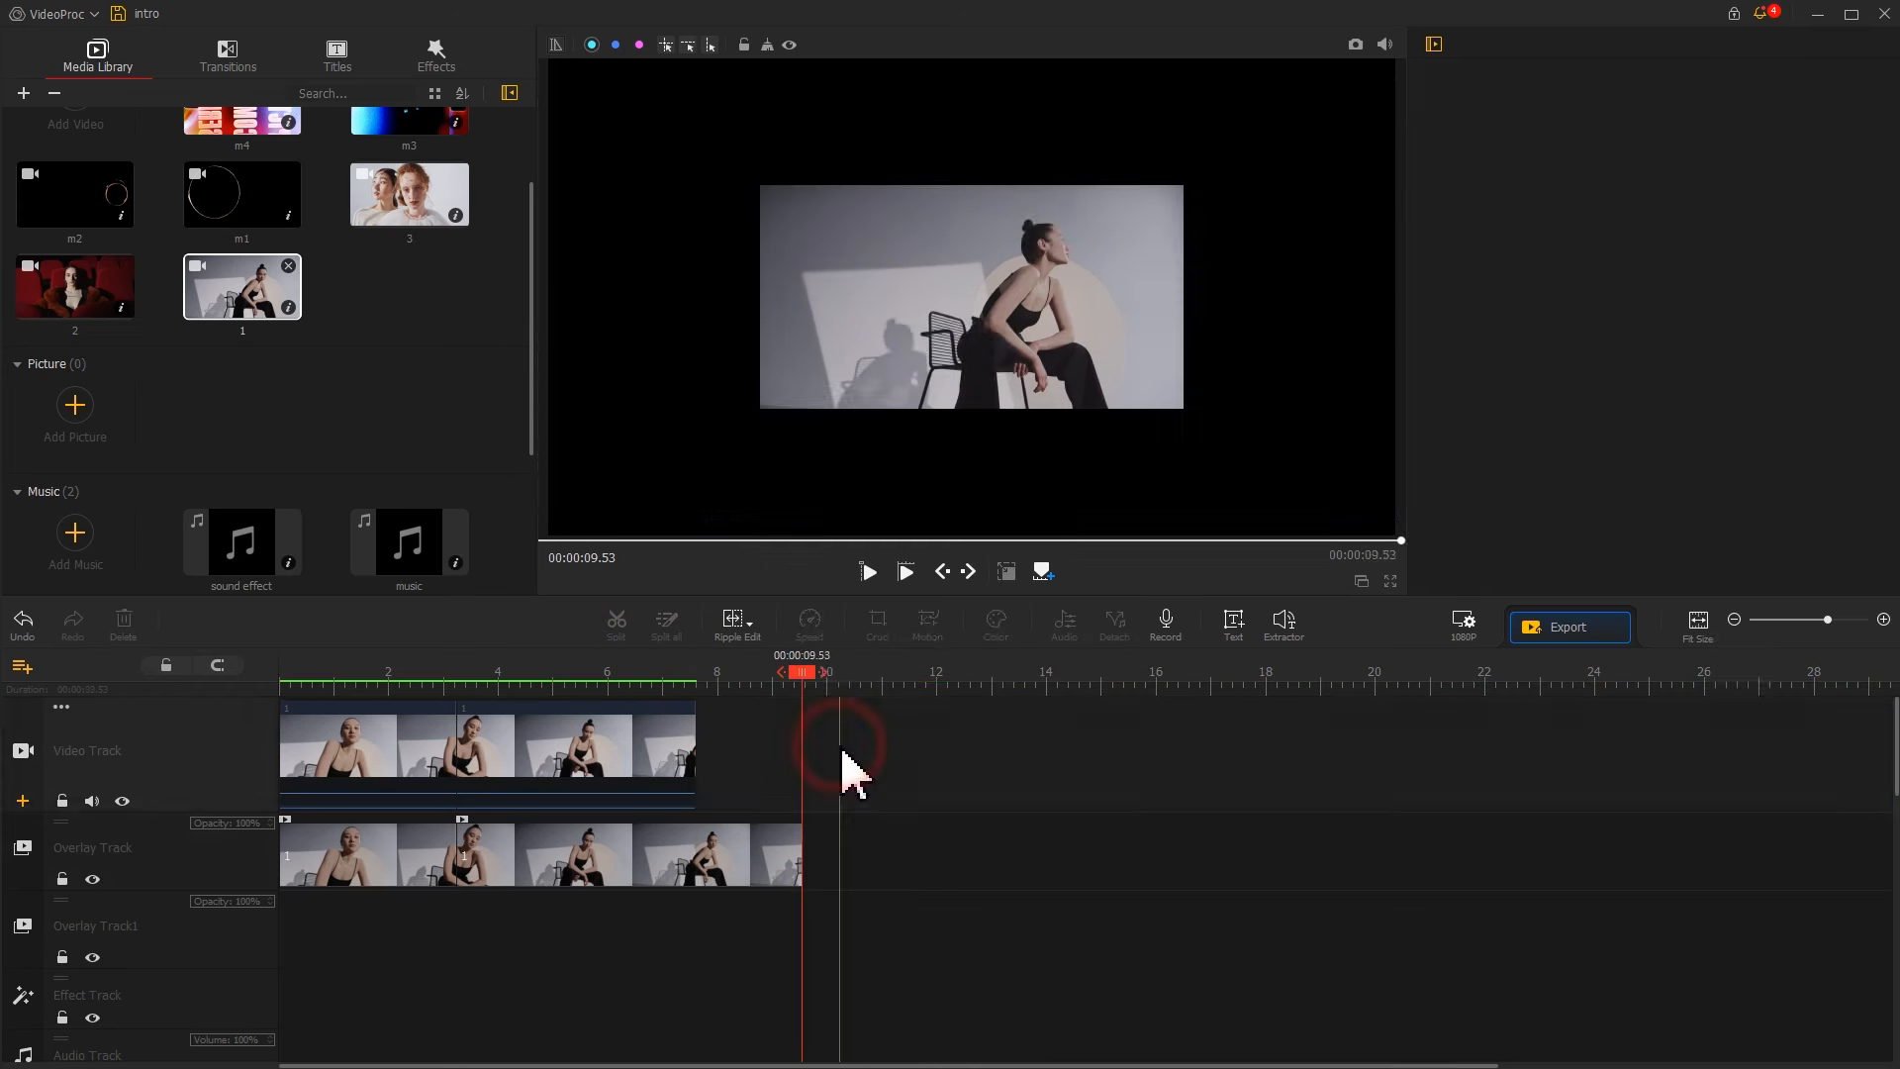
left_click(382, 861)
key("Delete")
Place clip m1 on the first Overlay Track at 00:00:01.53, followed directly by clip m2
left_click(348, 767)
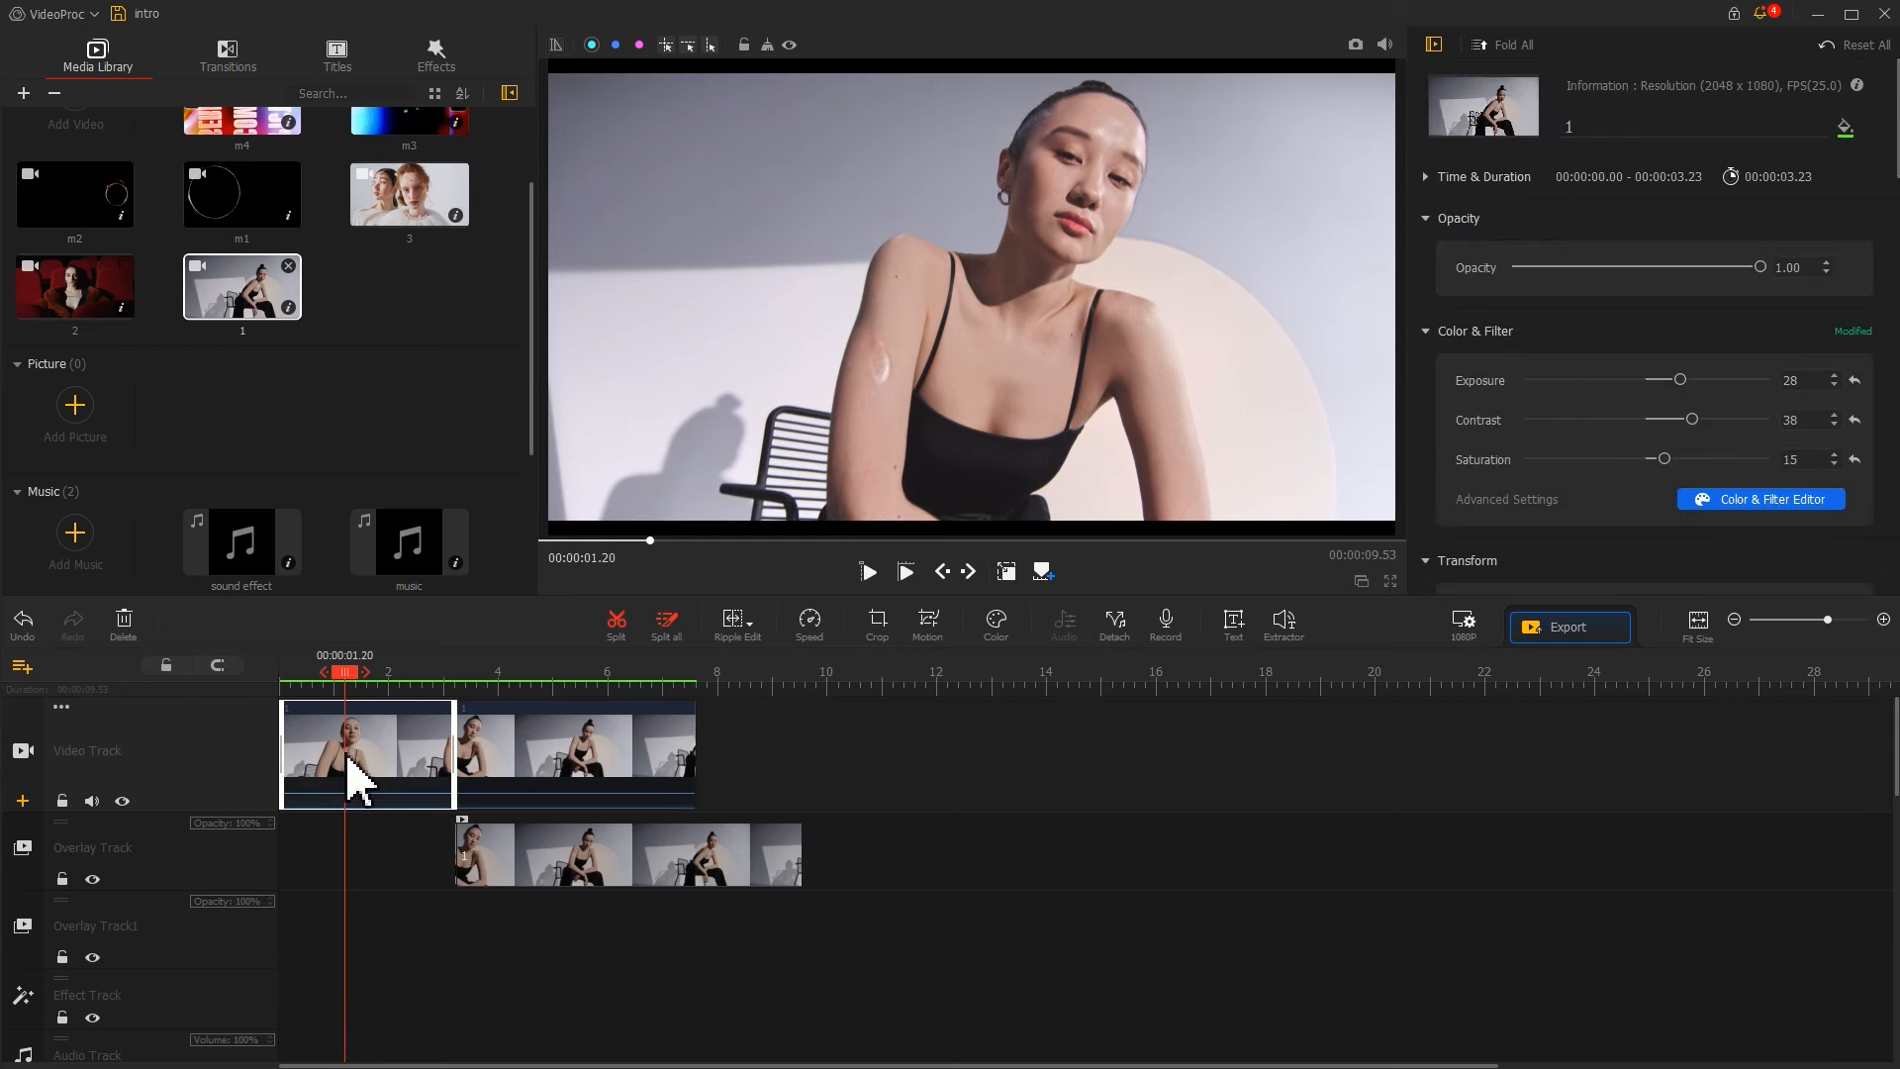
scroll(353, 772, "up", 3)
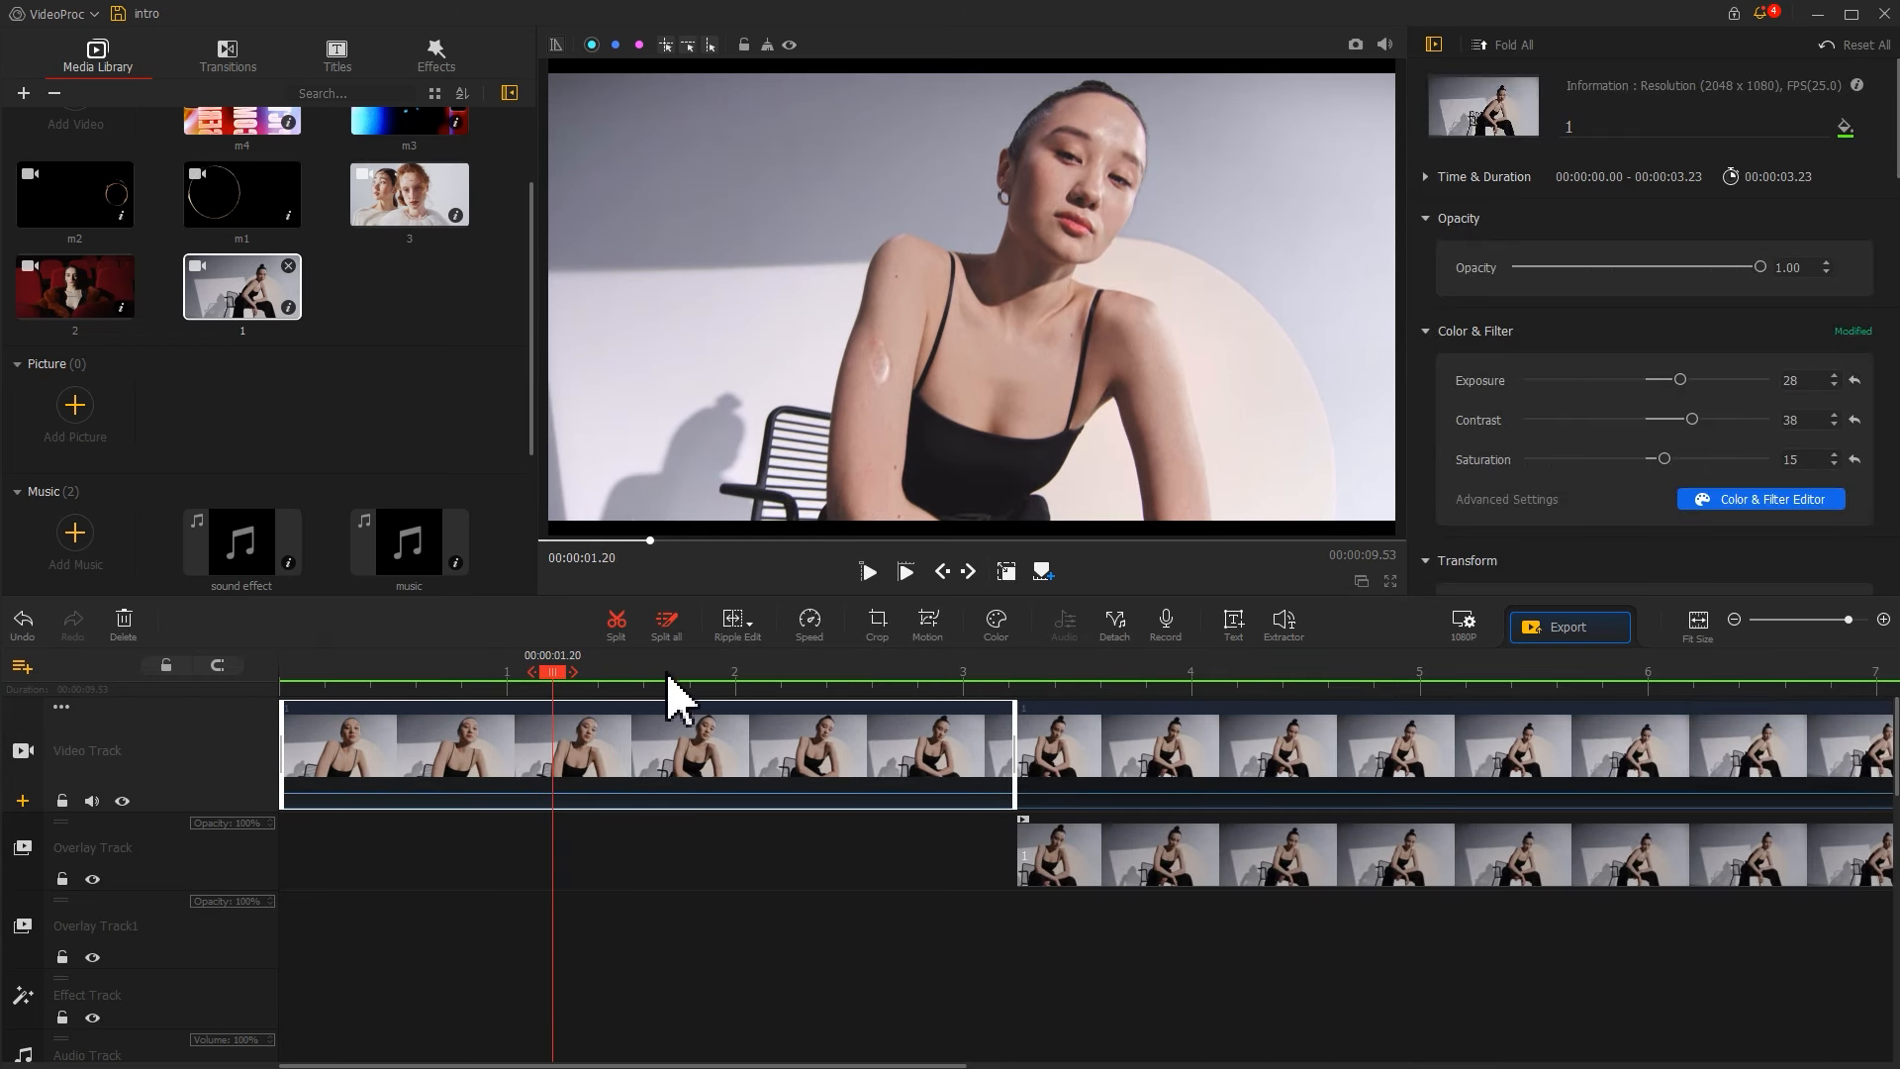
left_click_drag(668, 683, 628, 681)
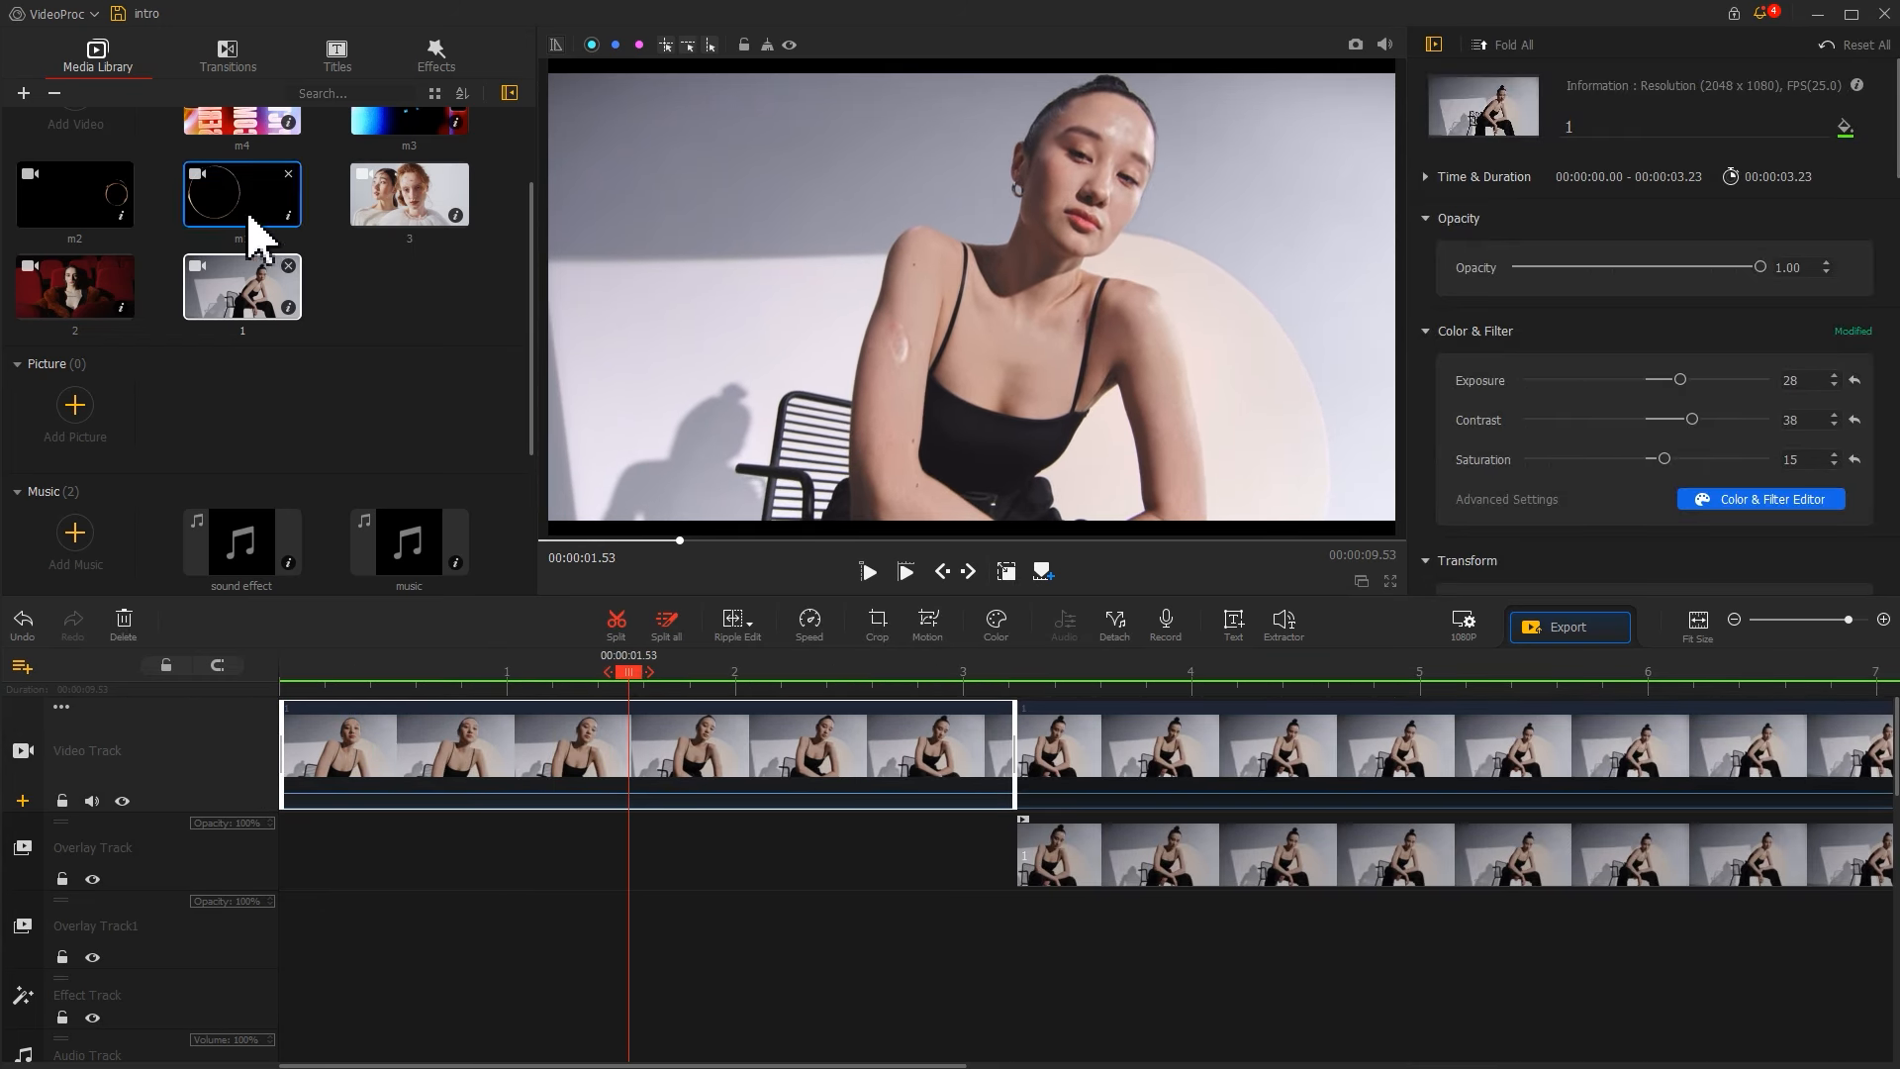
left_click_drag(256, 236, 658, 859)
left_click_drag(79, 198, 770, 889)
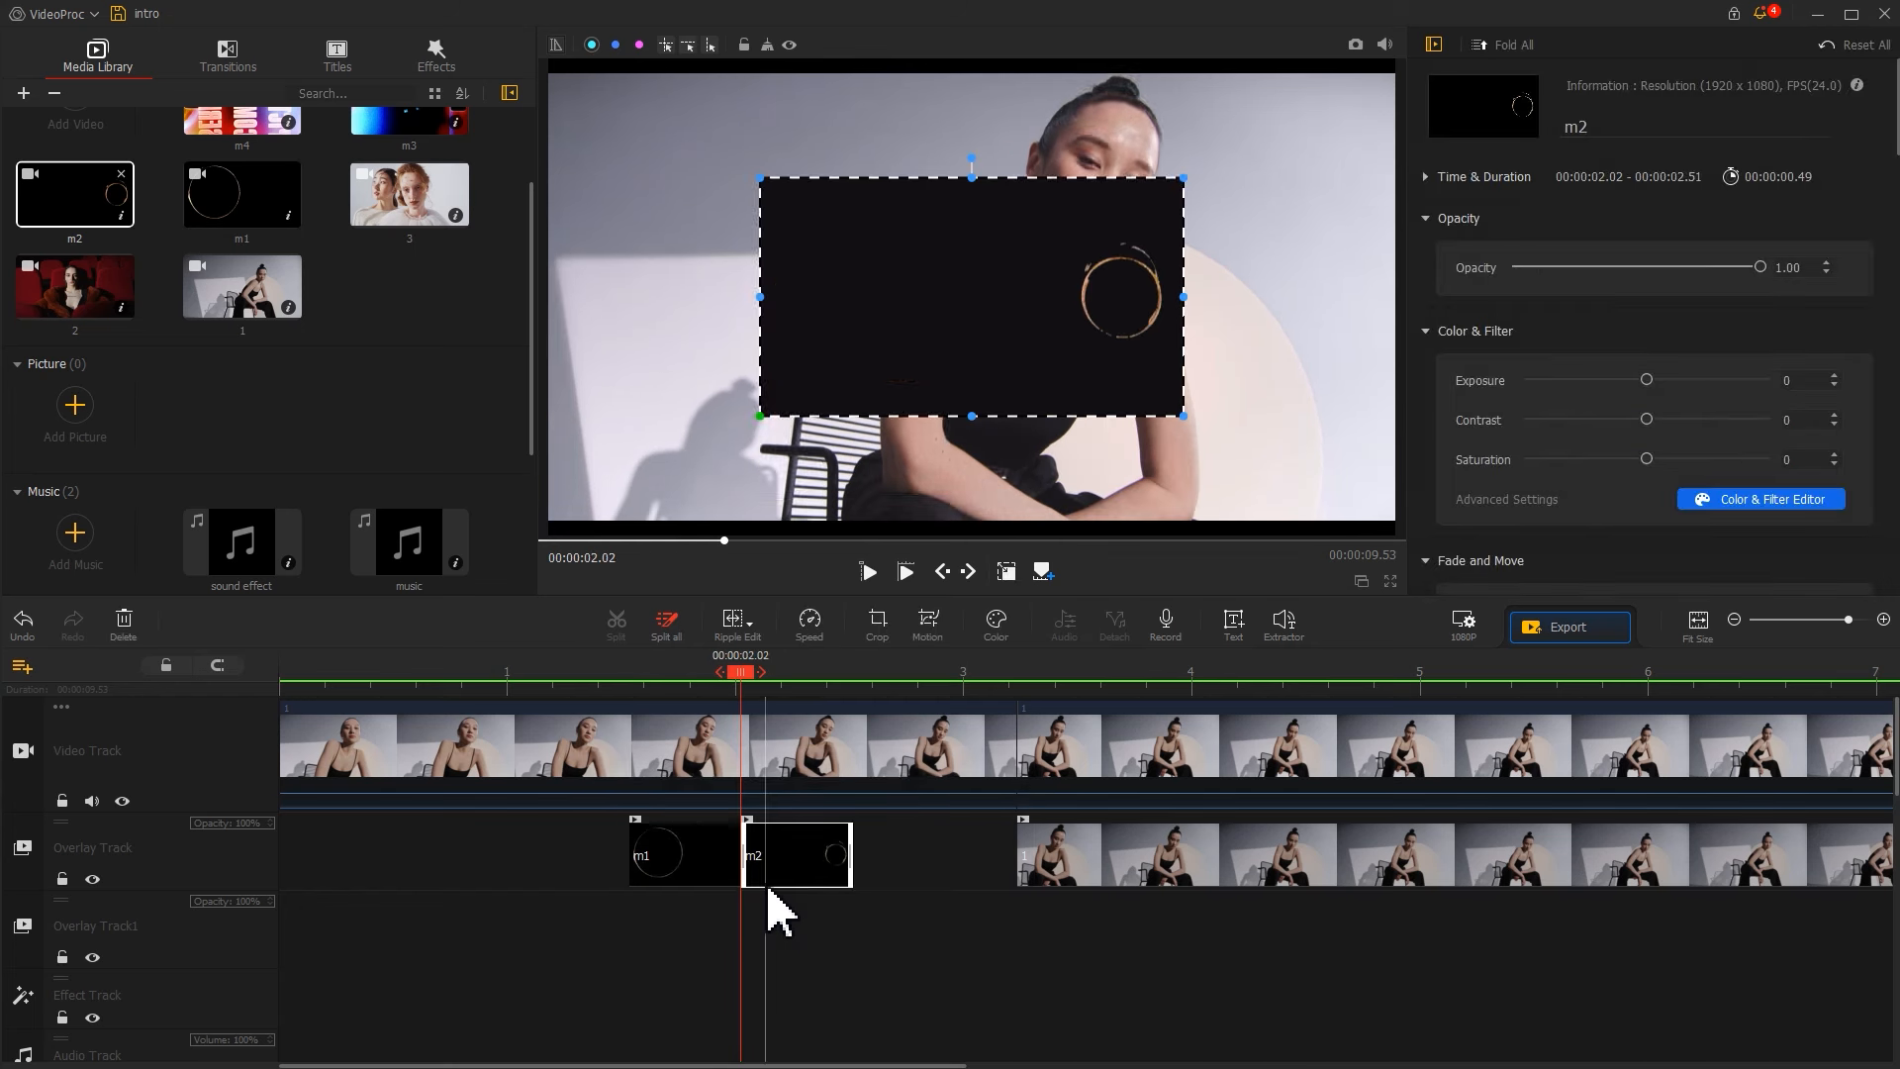
Fit the m2 and m1 overlay clips to the screen height
left_click_drag(1888, 138, 1893, 315)
left_click(1737, 327)
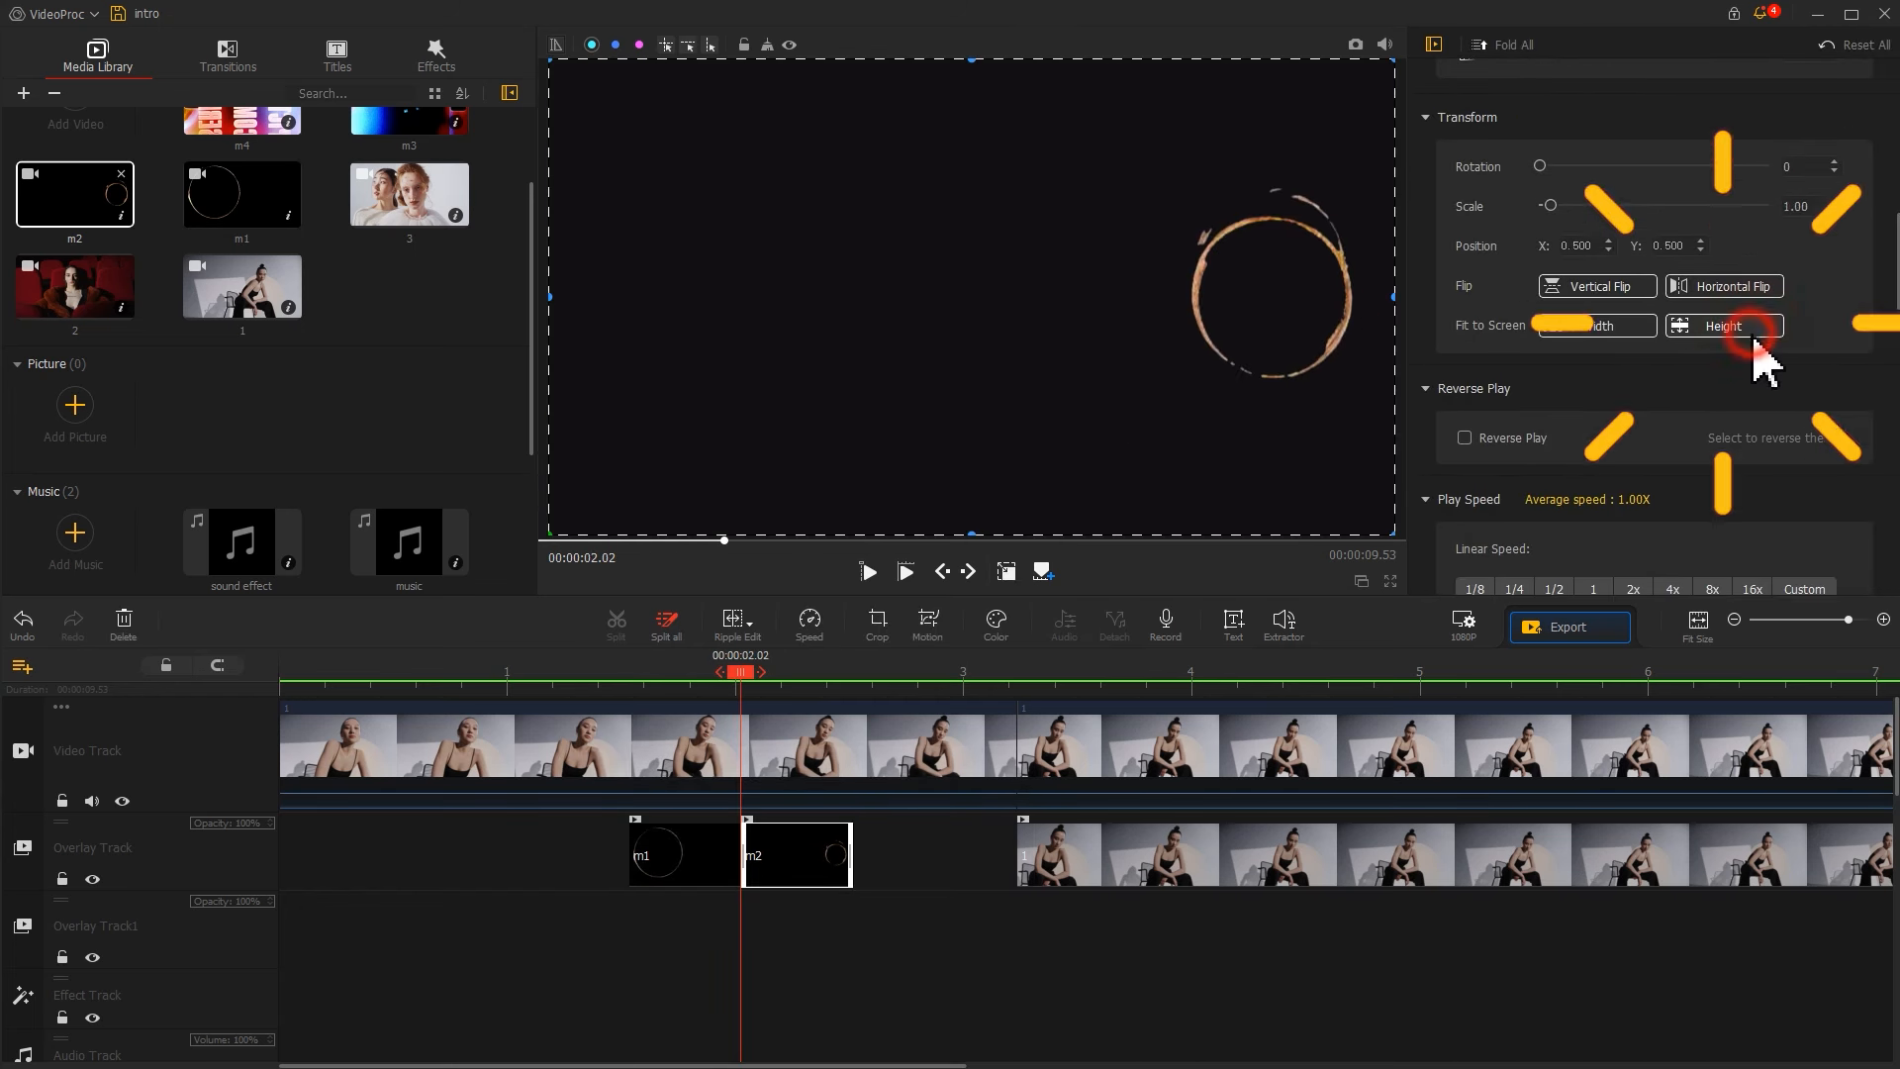
left_click(697, 854)
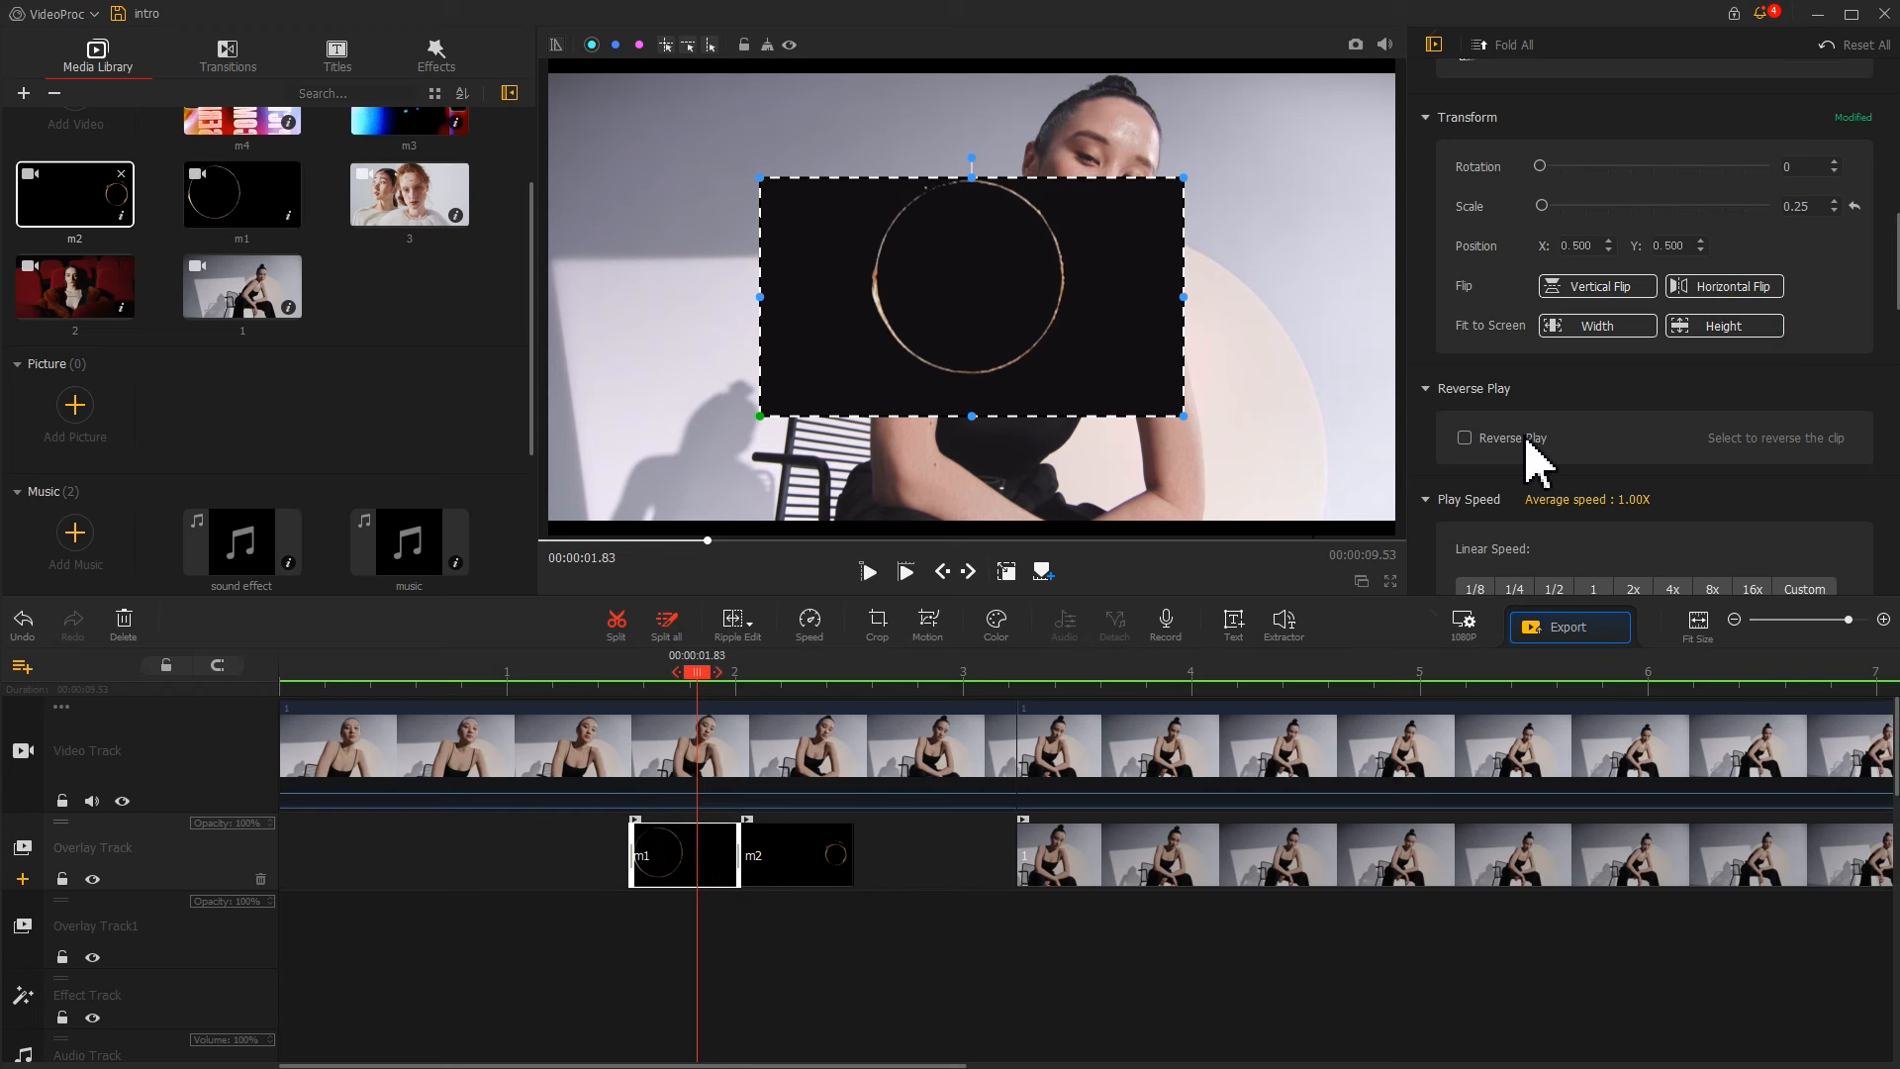
left_click(1718, 332)
Set the blend mode of the m1 and m2 overlay clips to Screen
left_click_drag(1893, 287, 1816, 619)
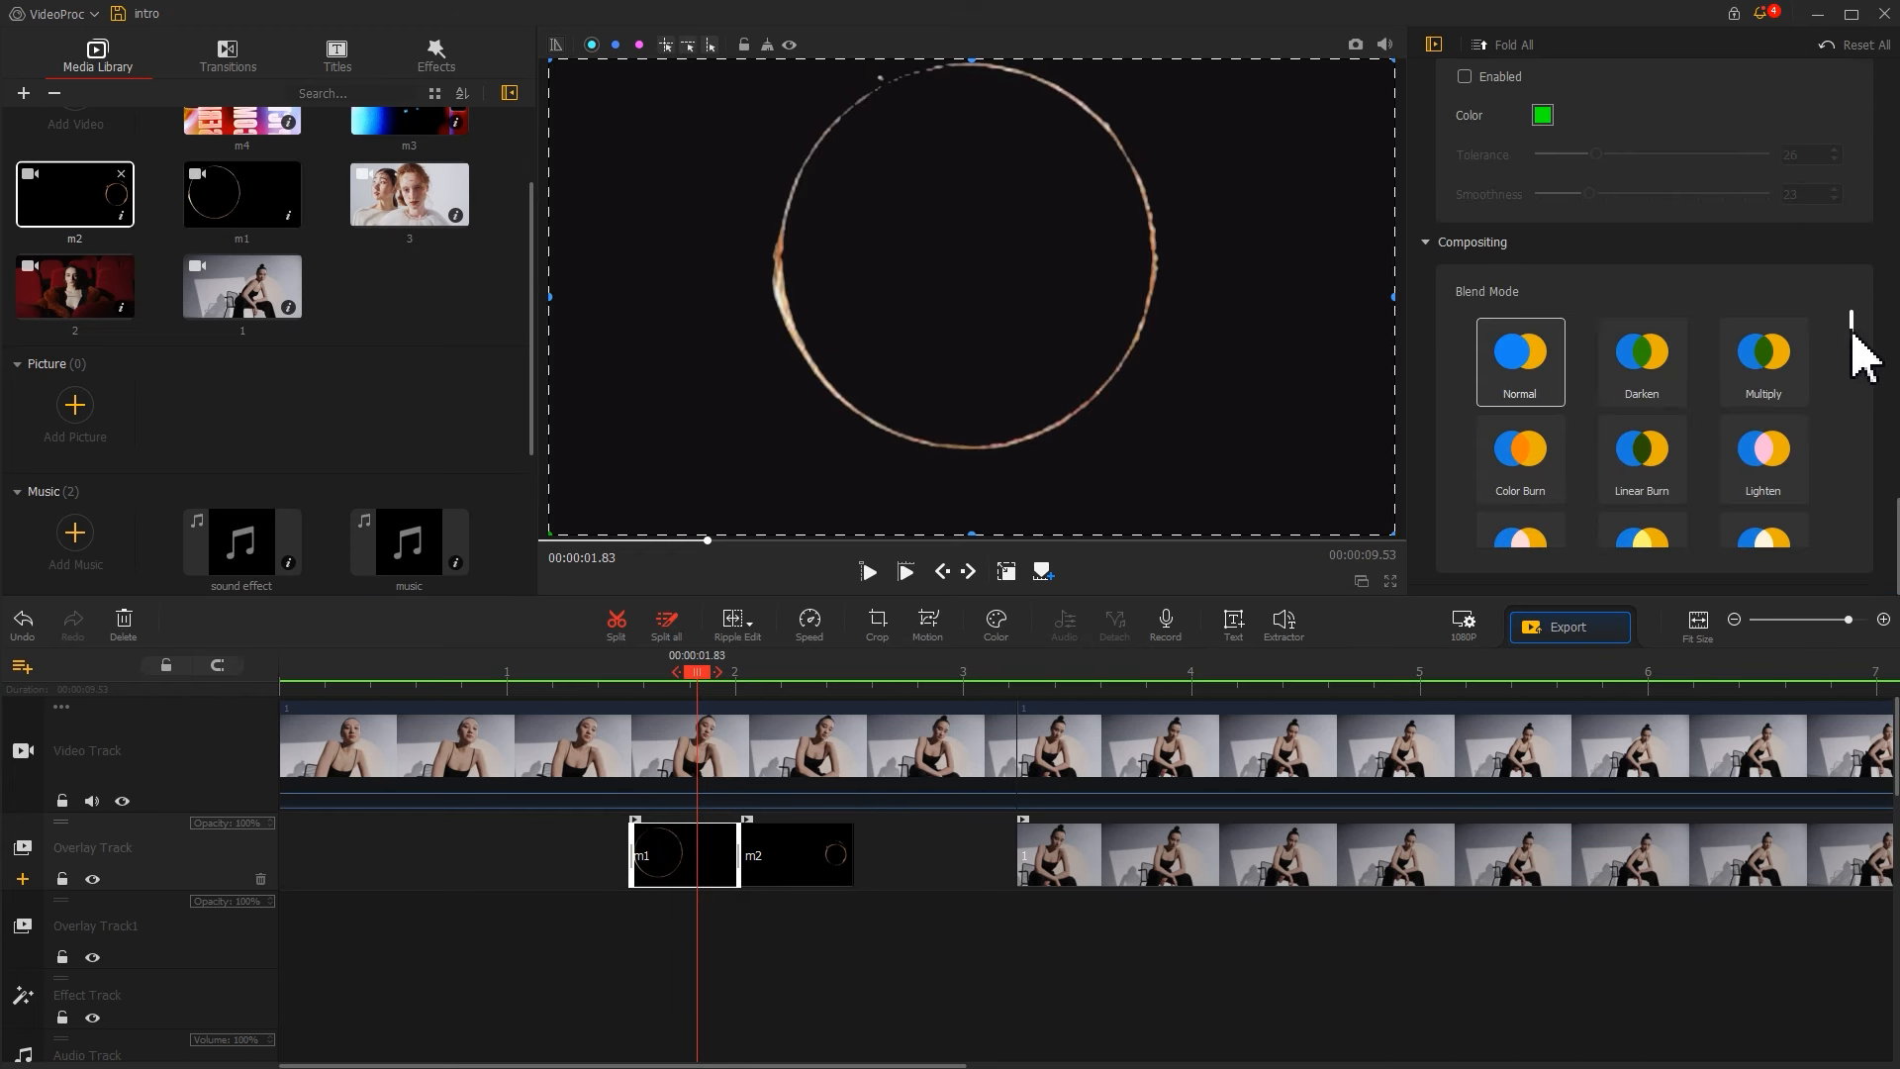
scroll(1857, 366, "down", 1)
left_click(1561, 492)
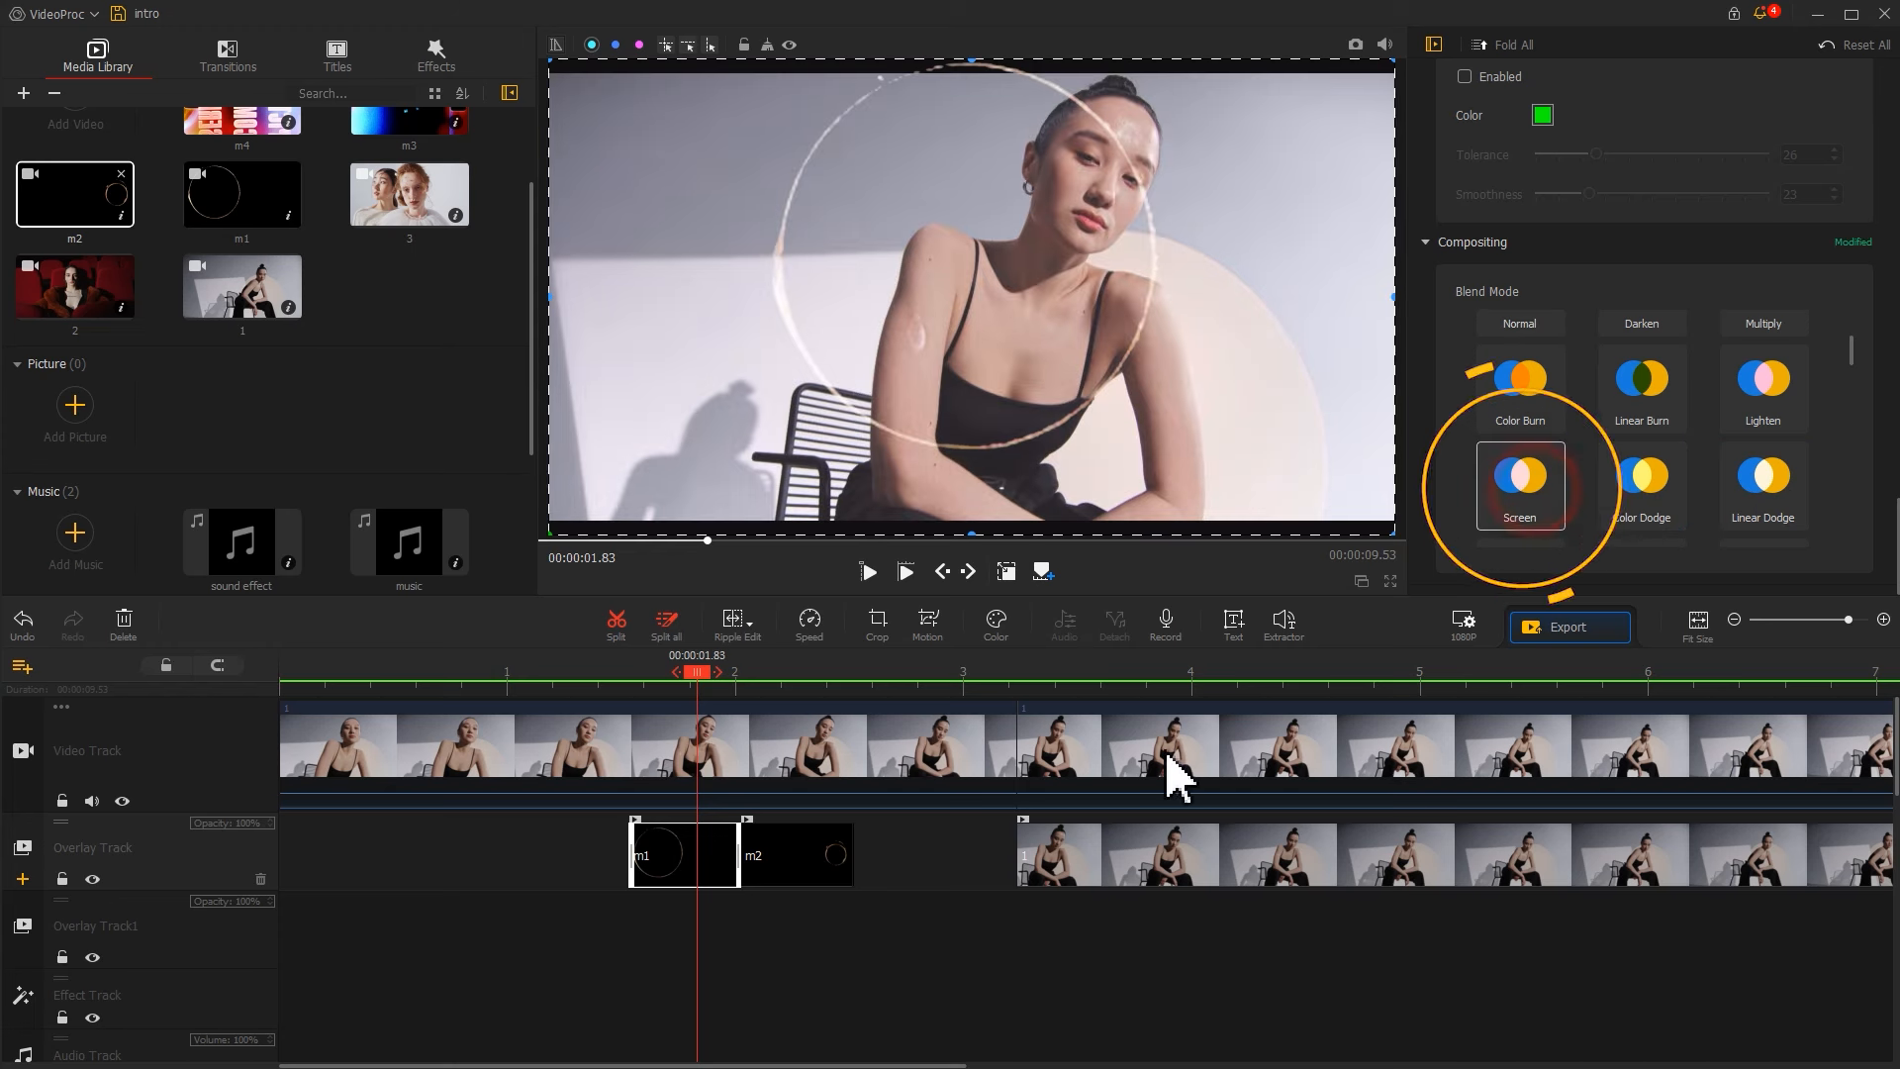
left_click(758, 861)
left_click(1517, 481)
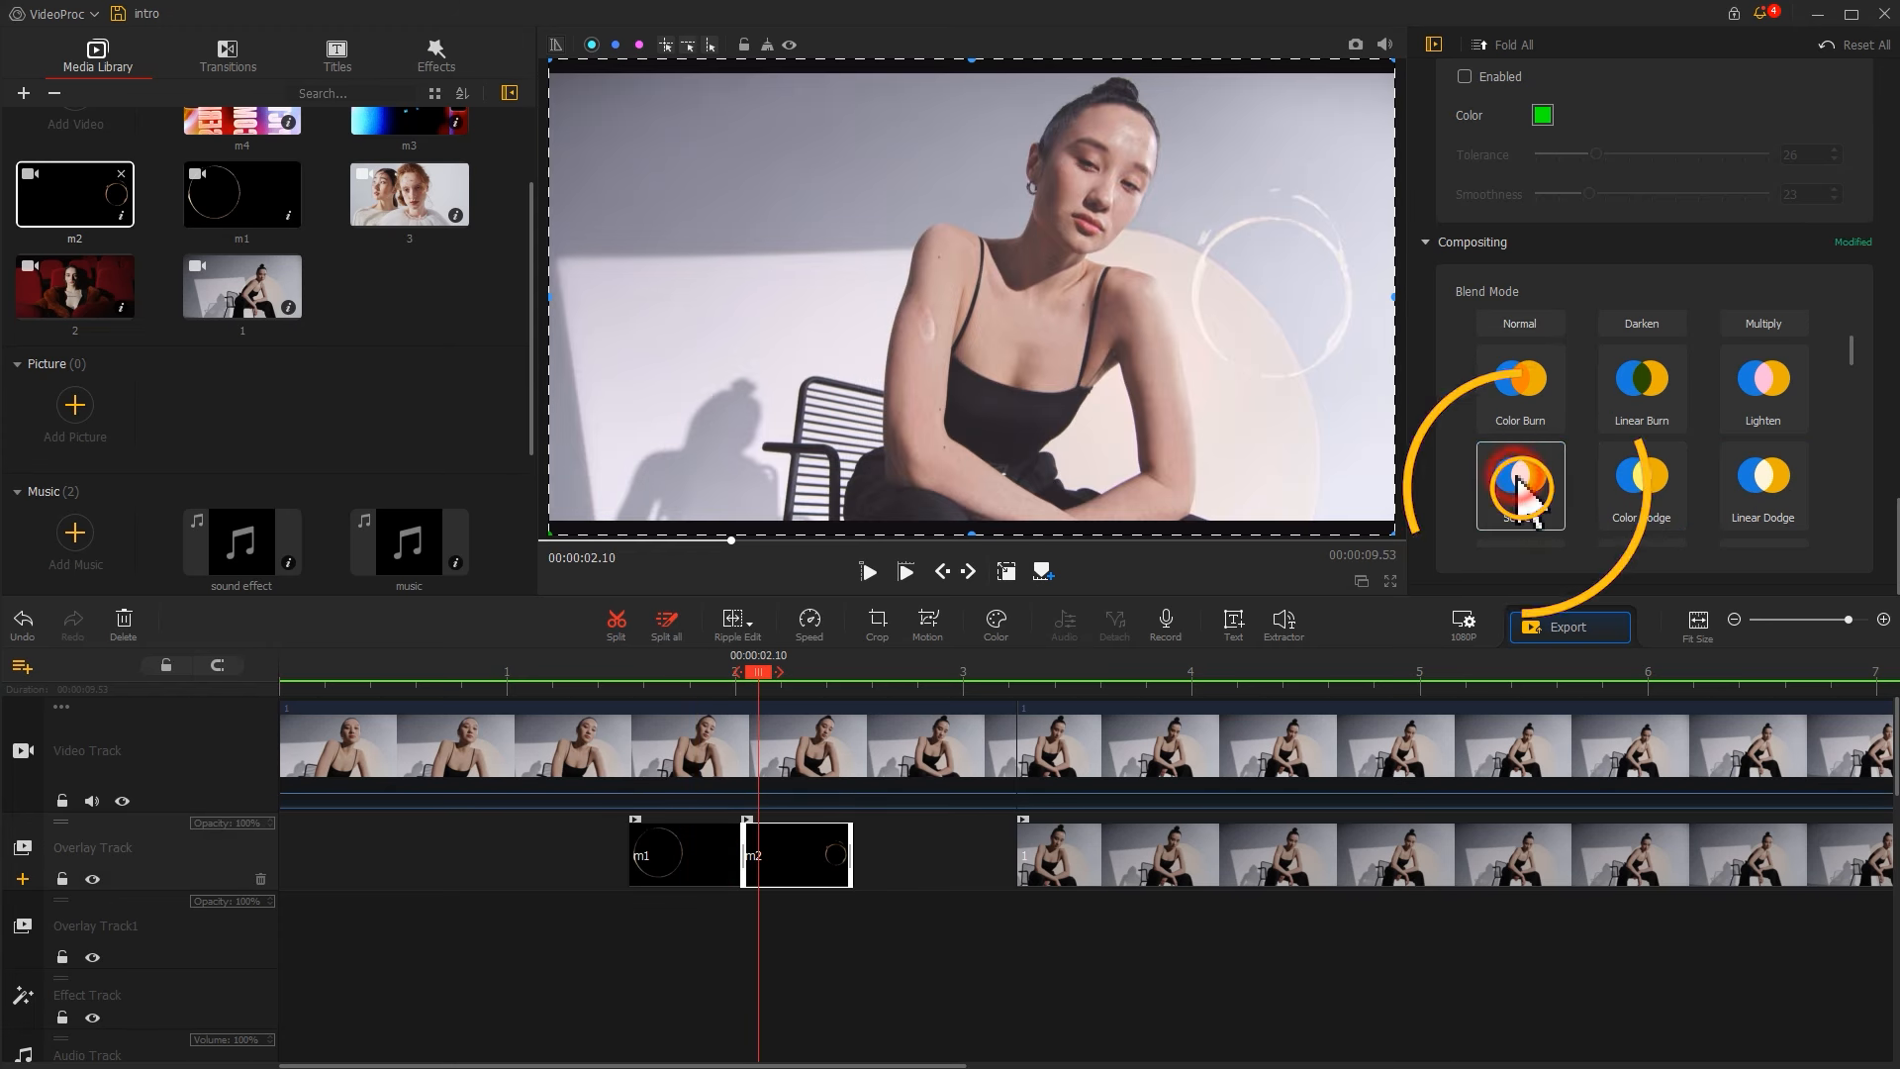
Duplicate the m1 overlay clip and place the copy at 00:00:02.51, right behind m2
left_click(707, 876)
key("ctrl+c")
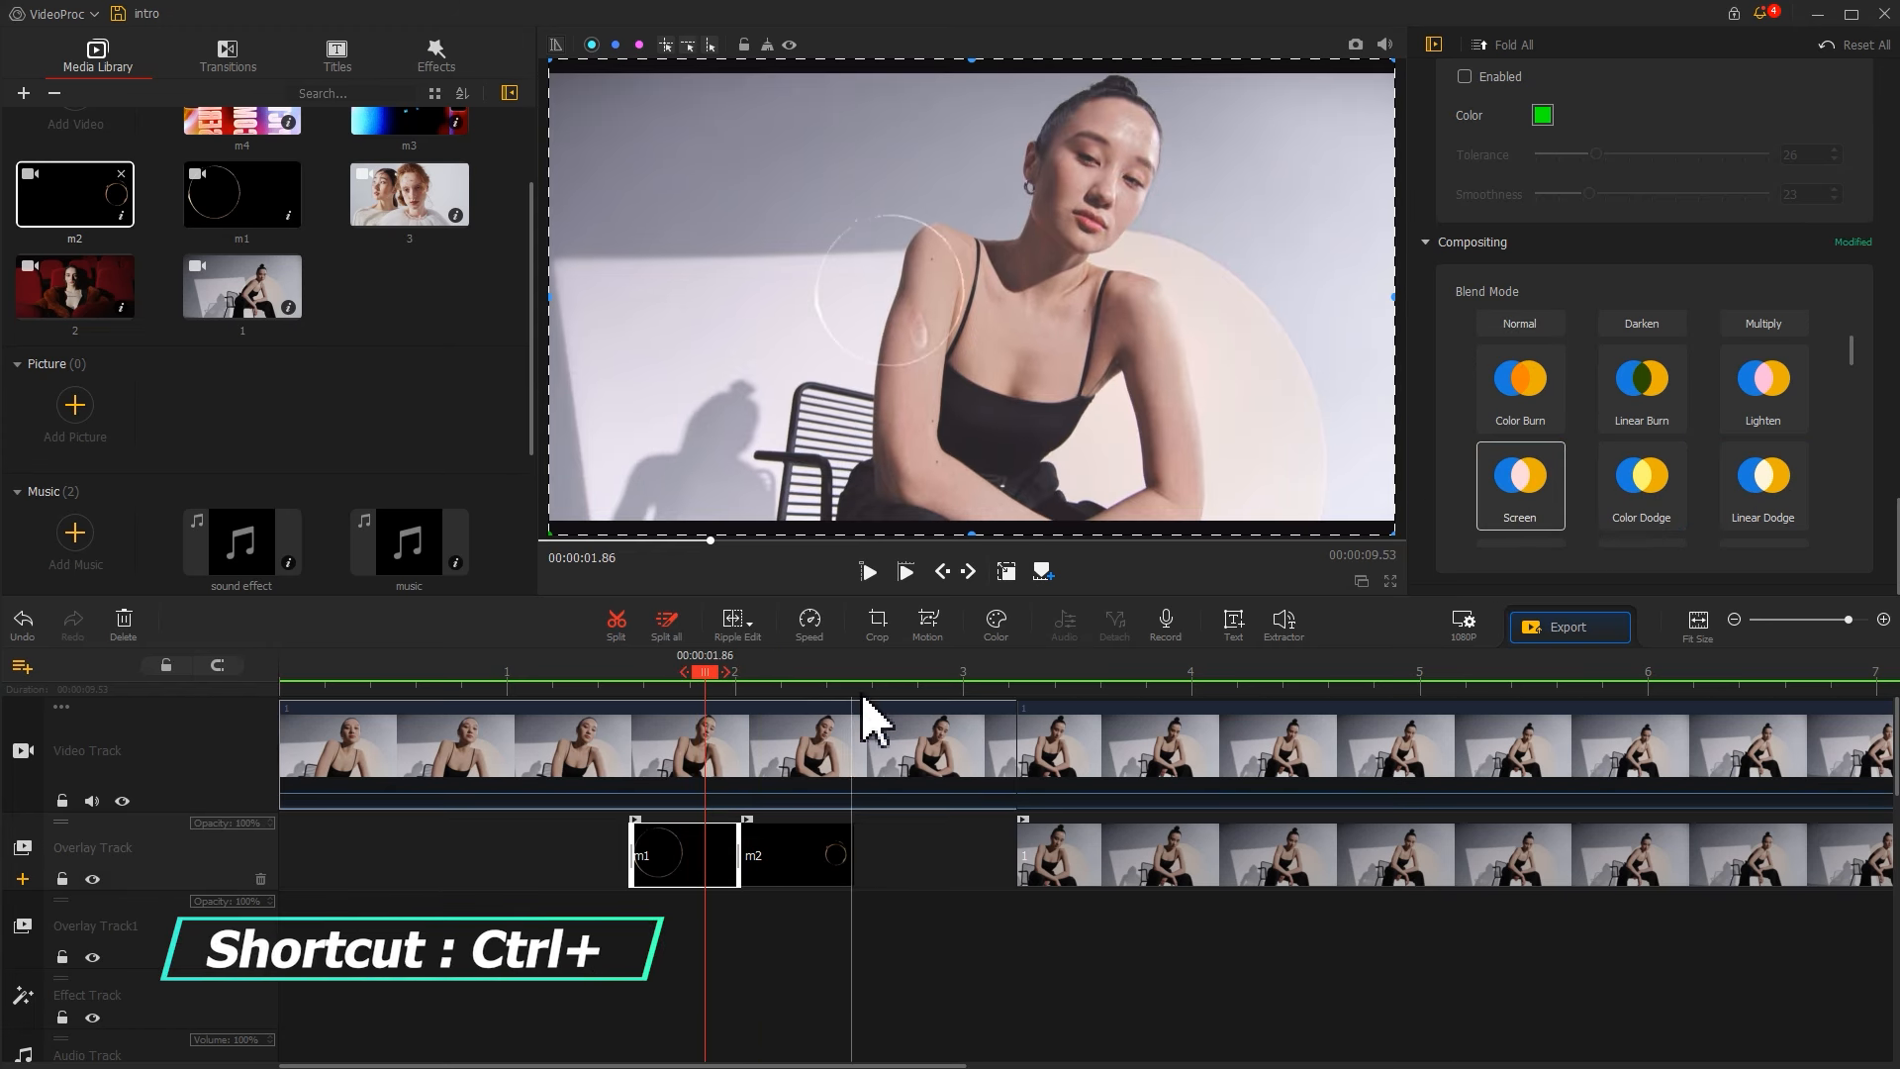
left_click(854, 682)
key("ctrl+v")
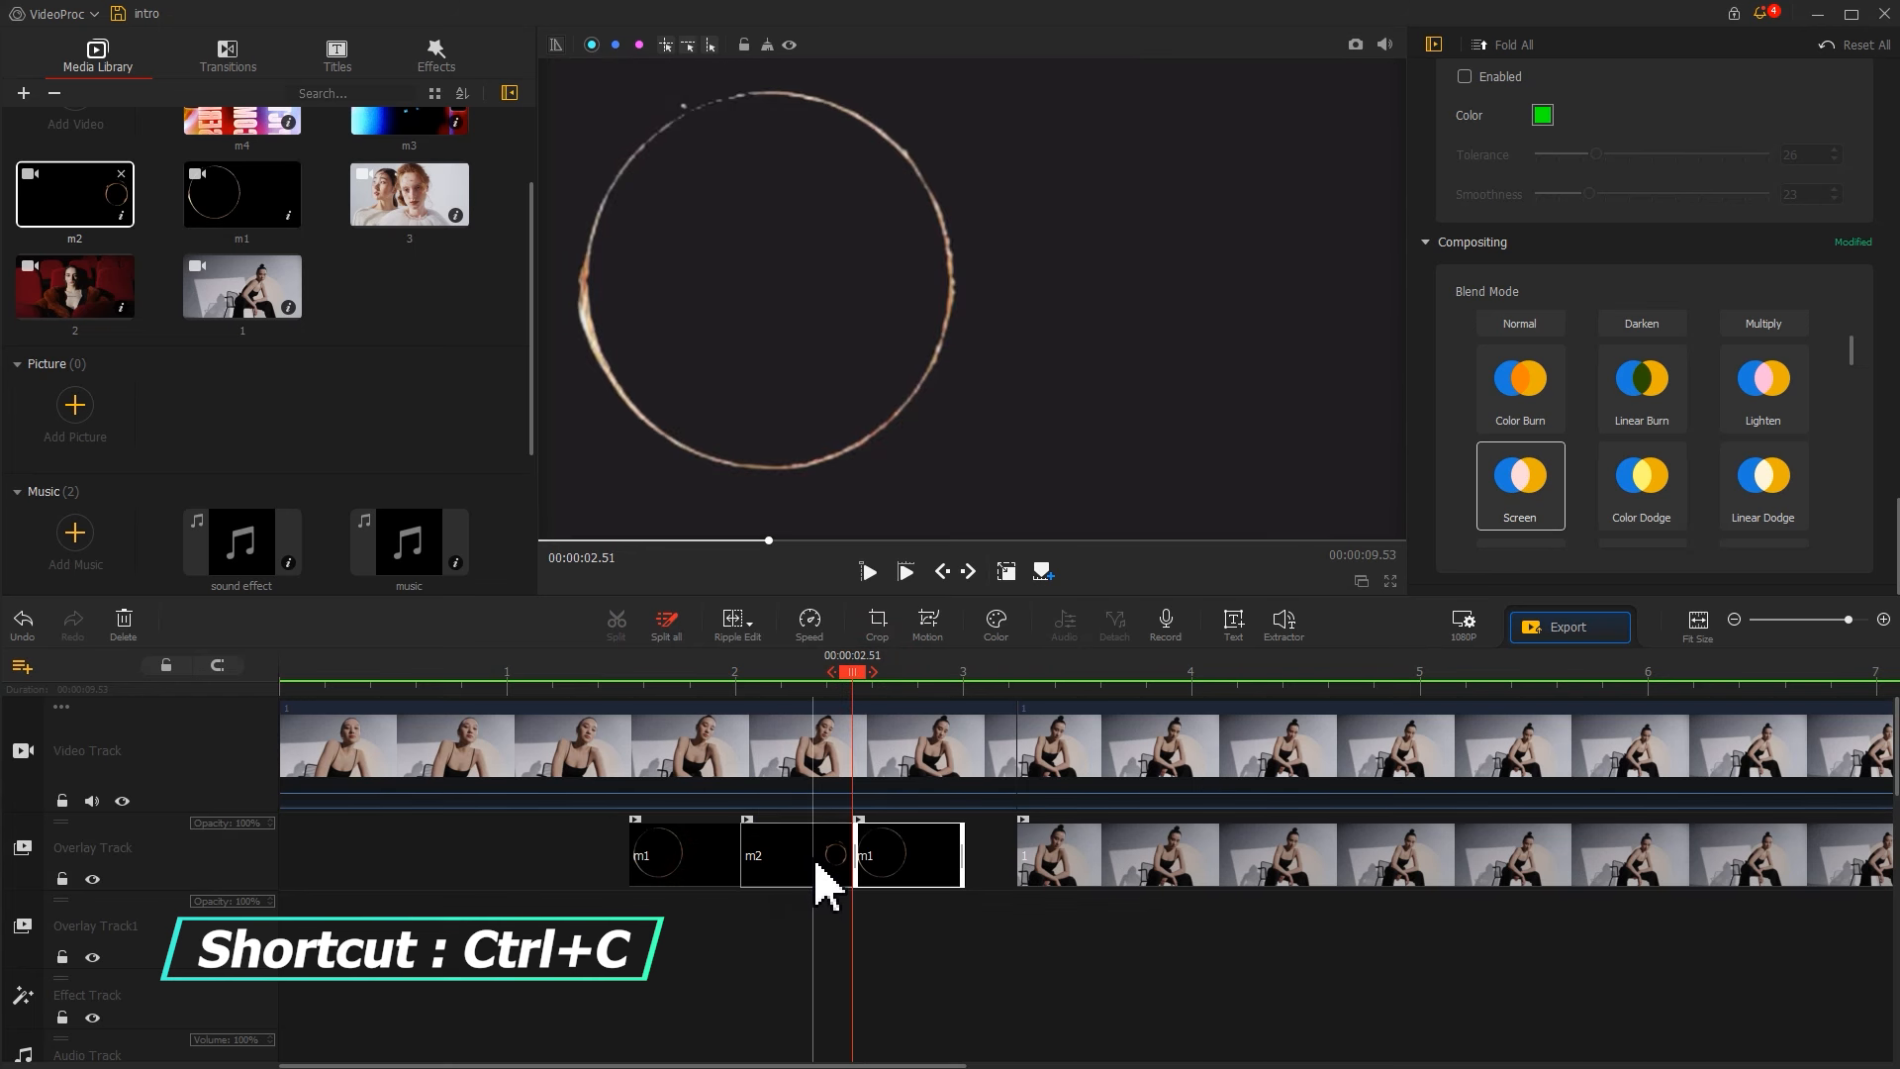
Duplicate the m2 overlay clip and place the copy on Overlay Track1 at 00:00:01.83
left_click(819, 873)
left_click(795, 676)
left_click_drag(782, 676, 711, 681)
key("ctrl+c")
key("ctrl+v")
left_click_drag(720, 853, 720, 912)
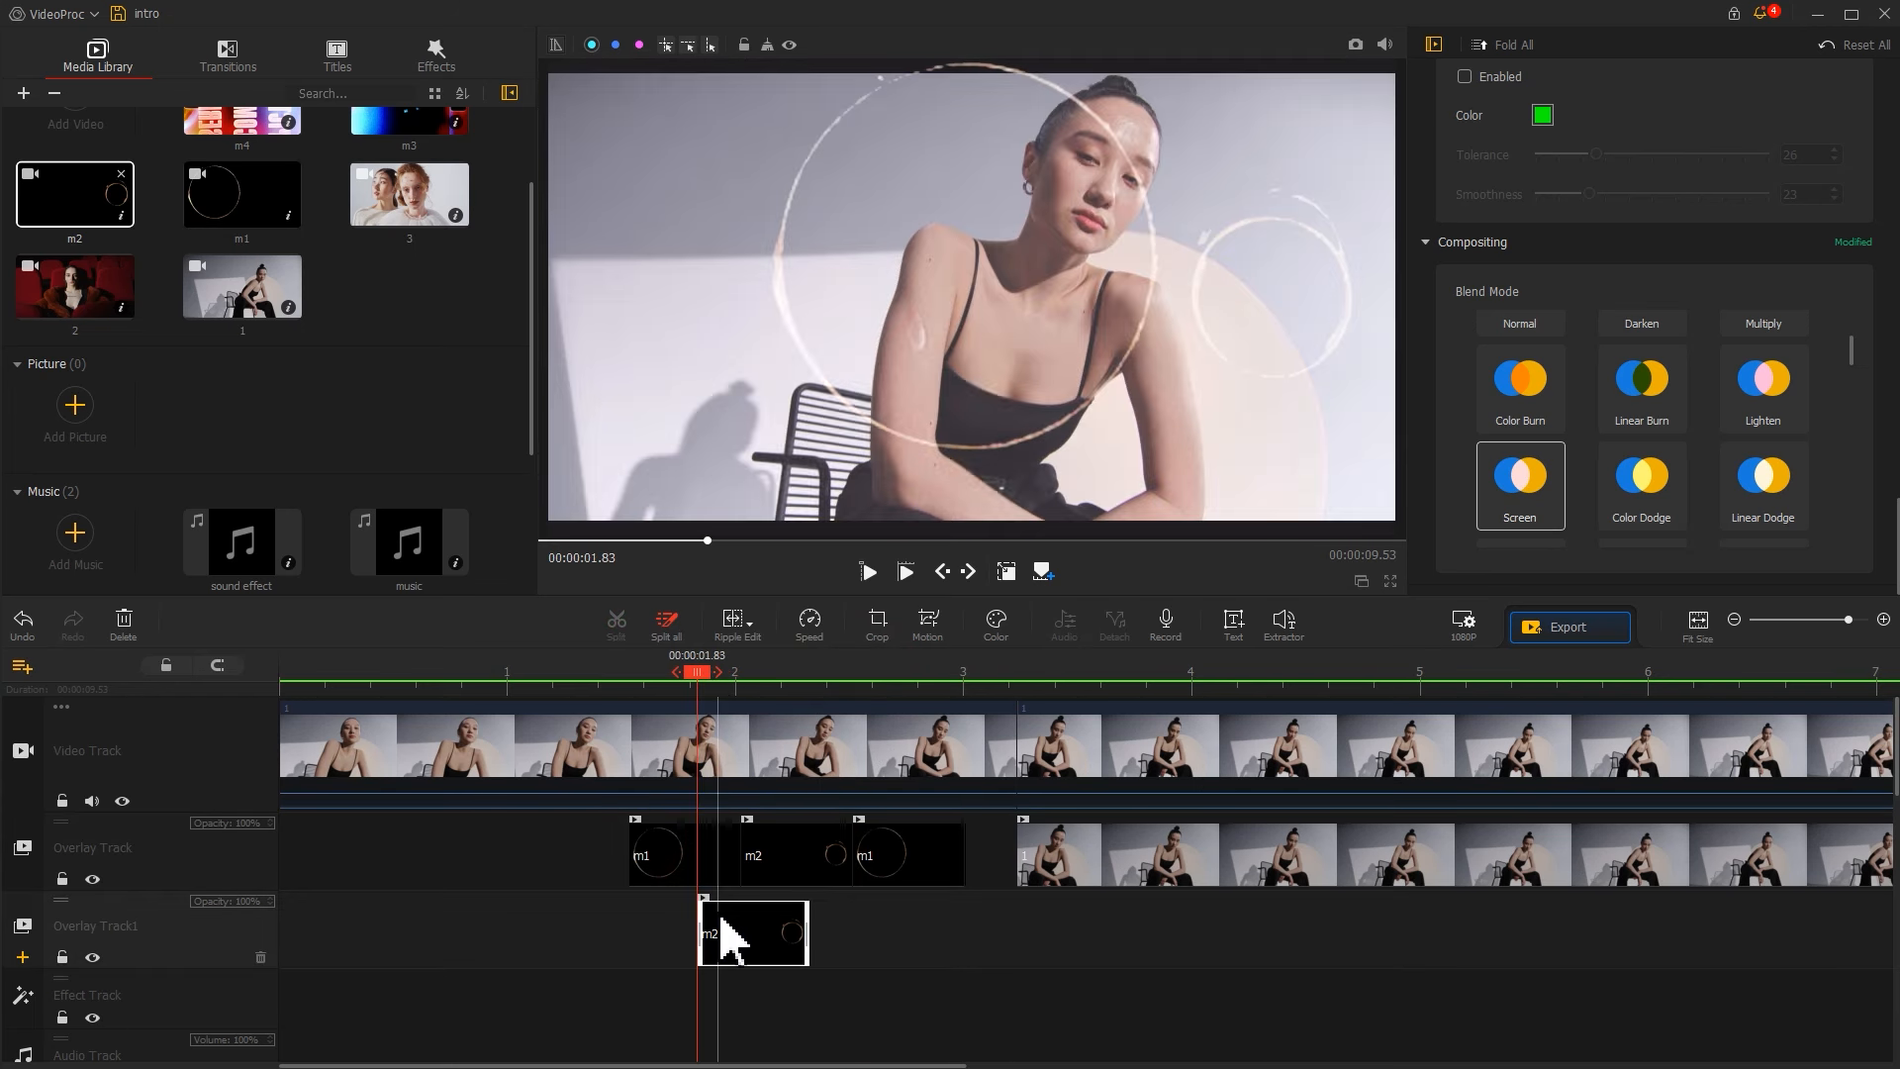
Paste another m2 copy at 00:00:02.73 and move it down to Overlay Track1
left_click_drag(880, 680, 904, 682)
key("ctrl+v")
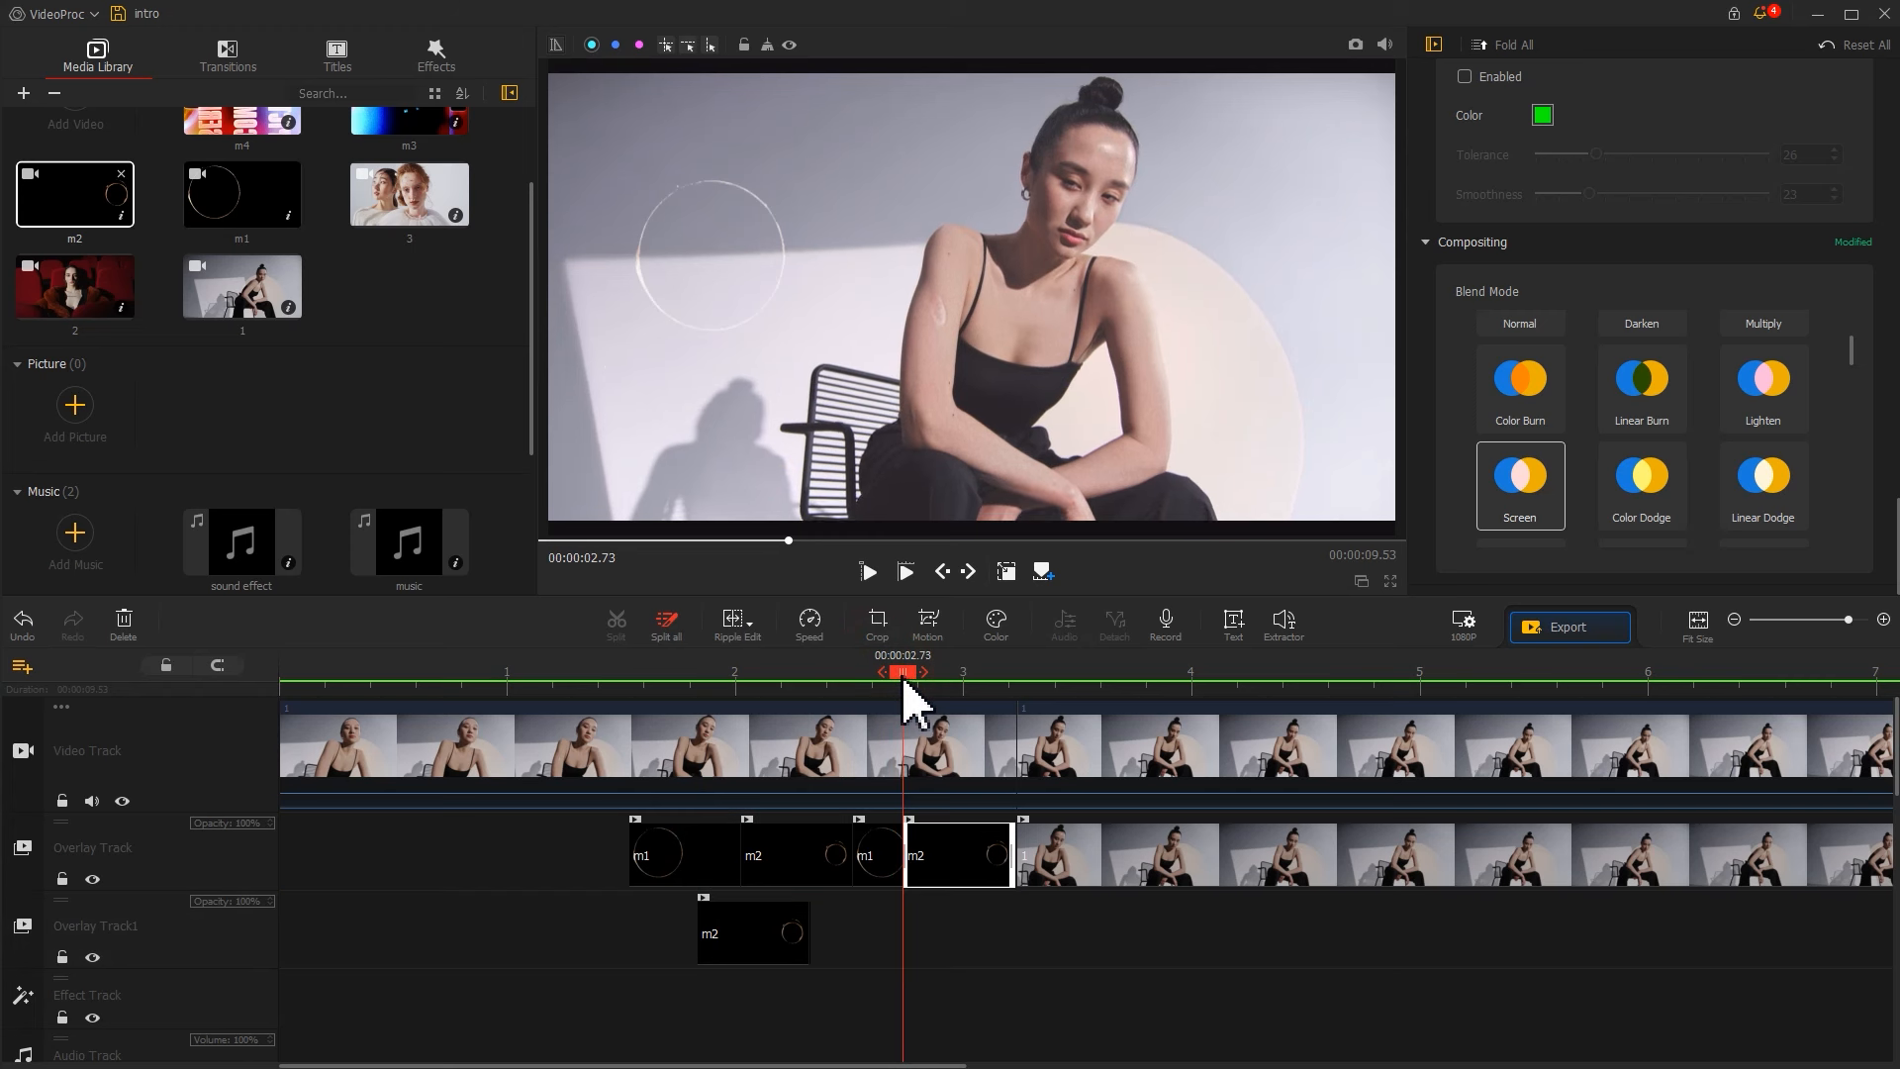
left_click_drag(933, 846, 941, 933)
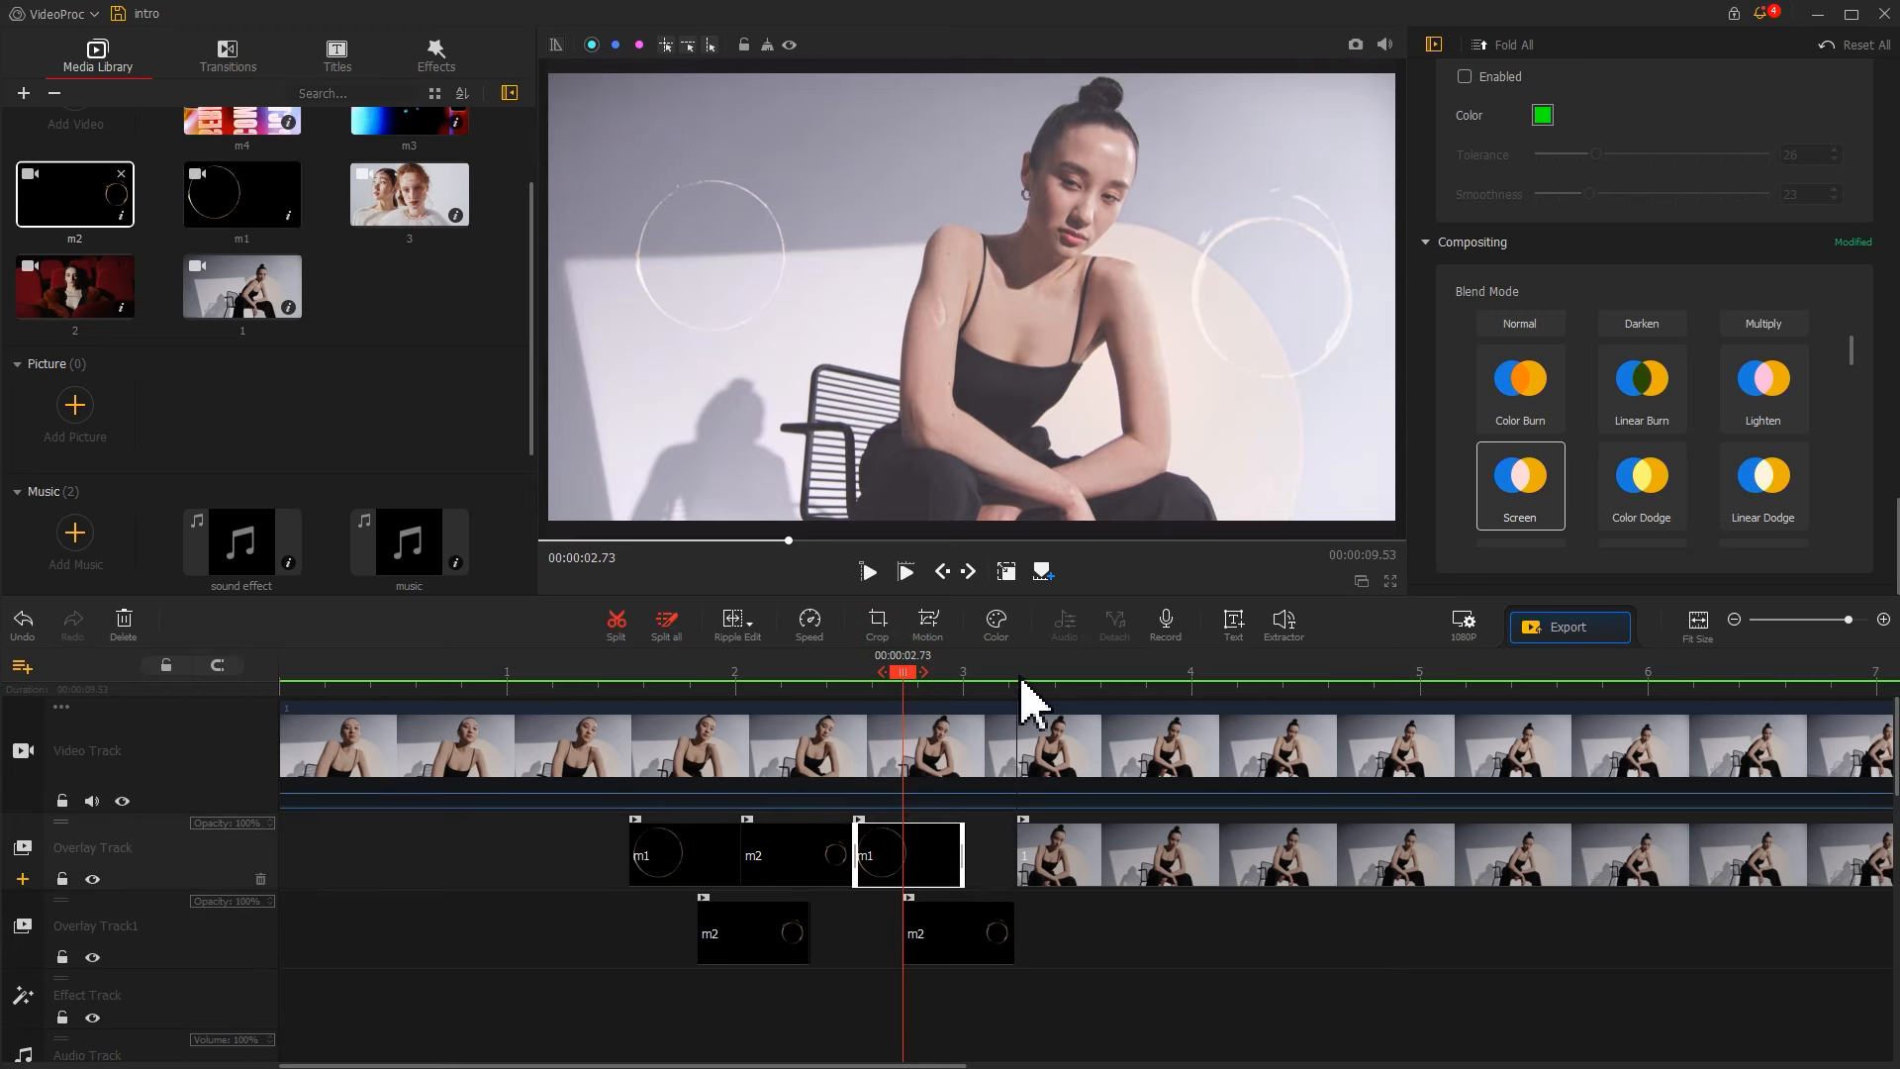
Paste a copy of m1 on Overlay Track1 directly after the second m2 clip
left_click(1019, 681)
right_click(1041, 935)
left_click(1079, 972)
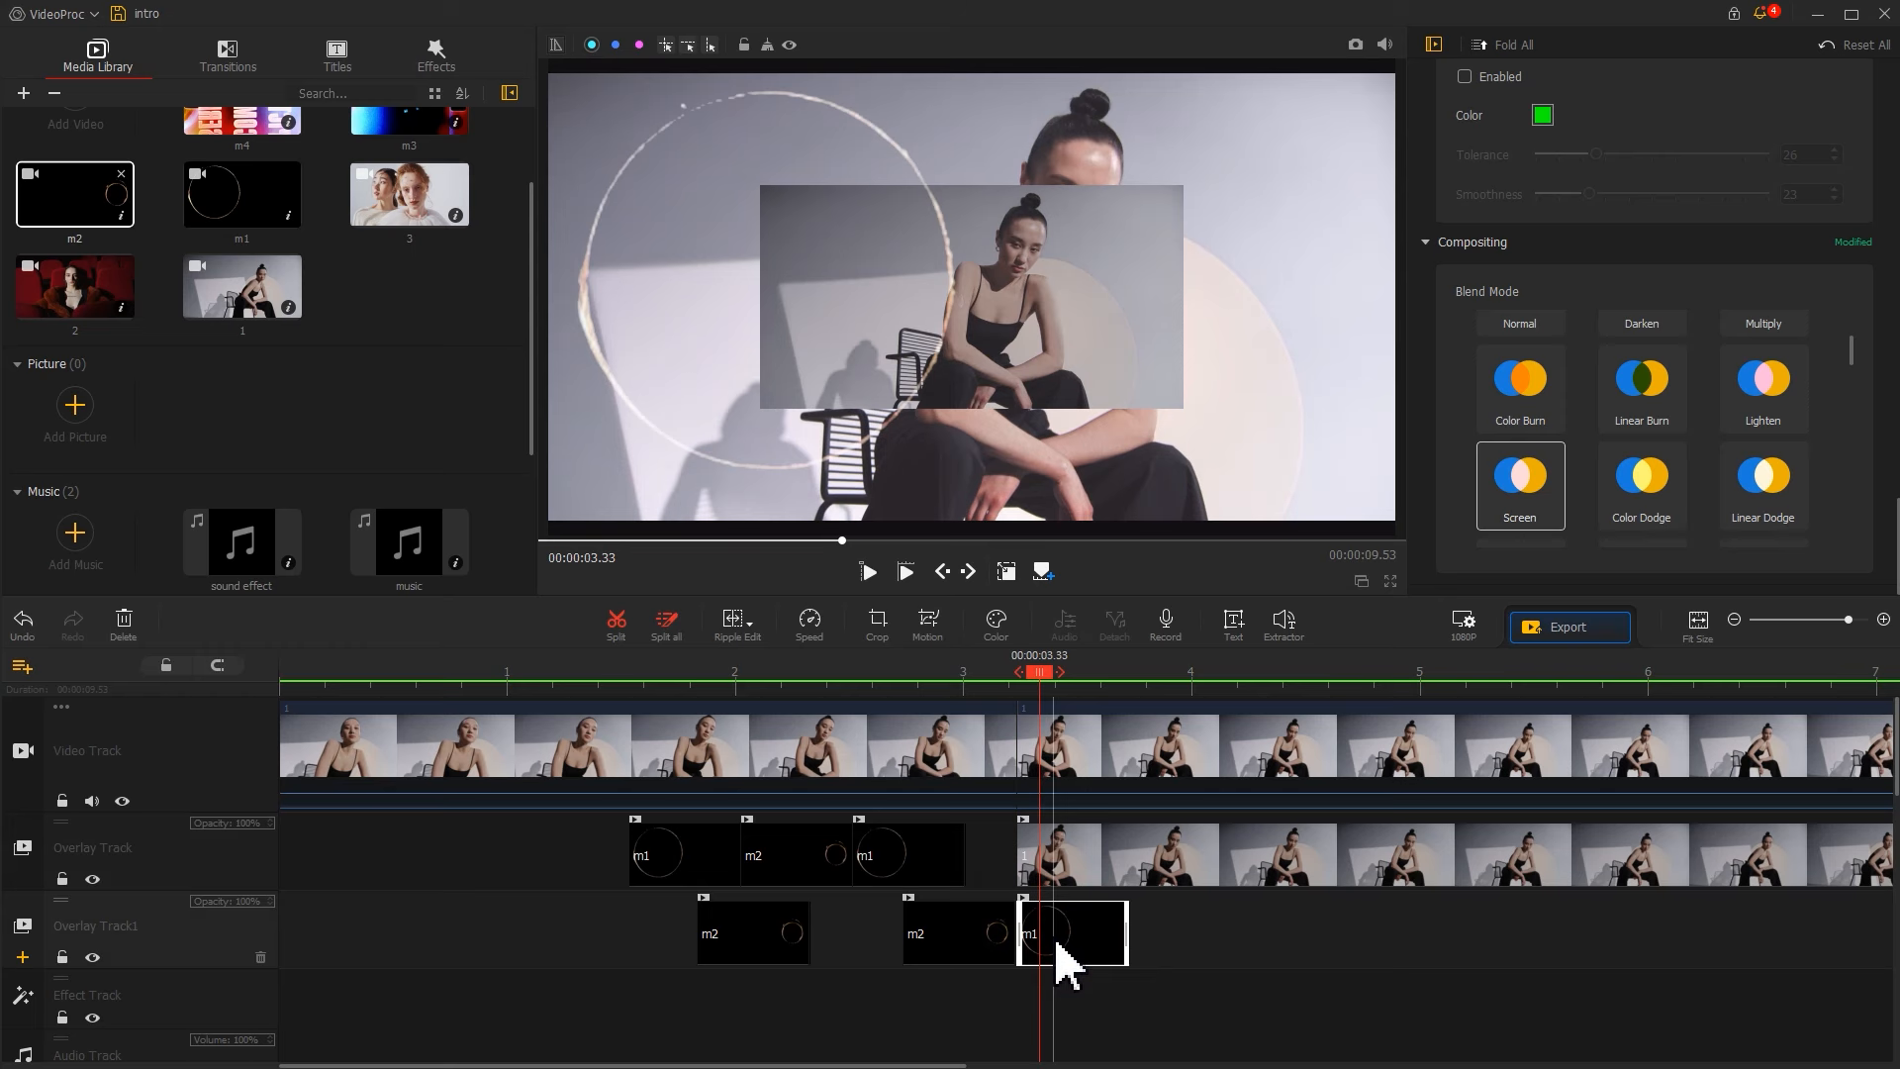
Enable a progressive fade-out with a duration of 0.66 for the model clip on the first Overlay Track
left_click(1098, 876)
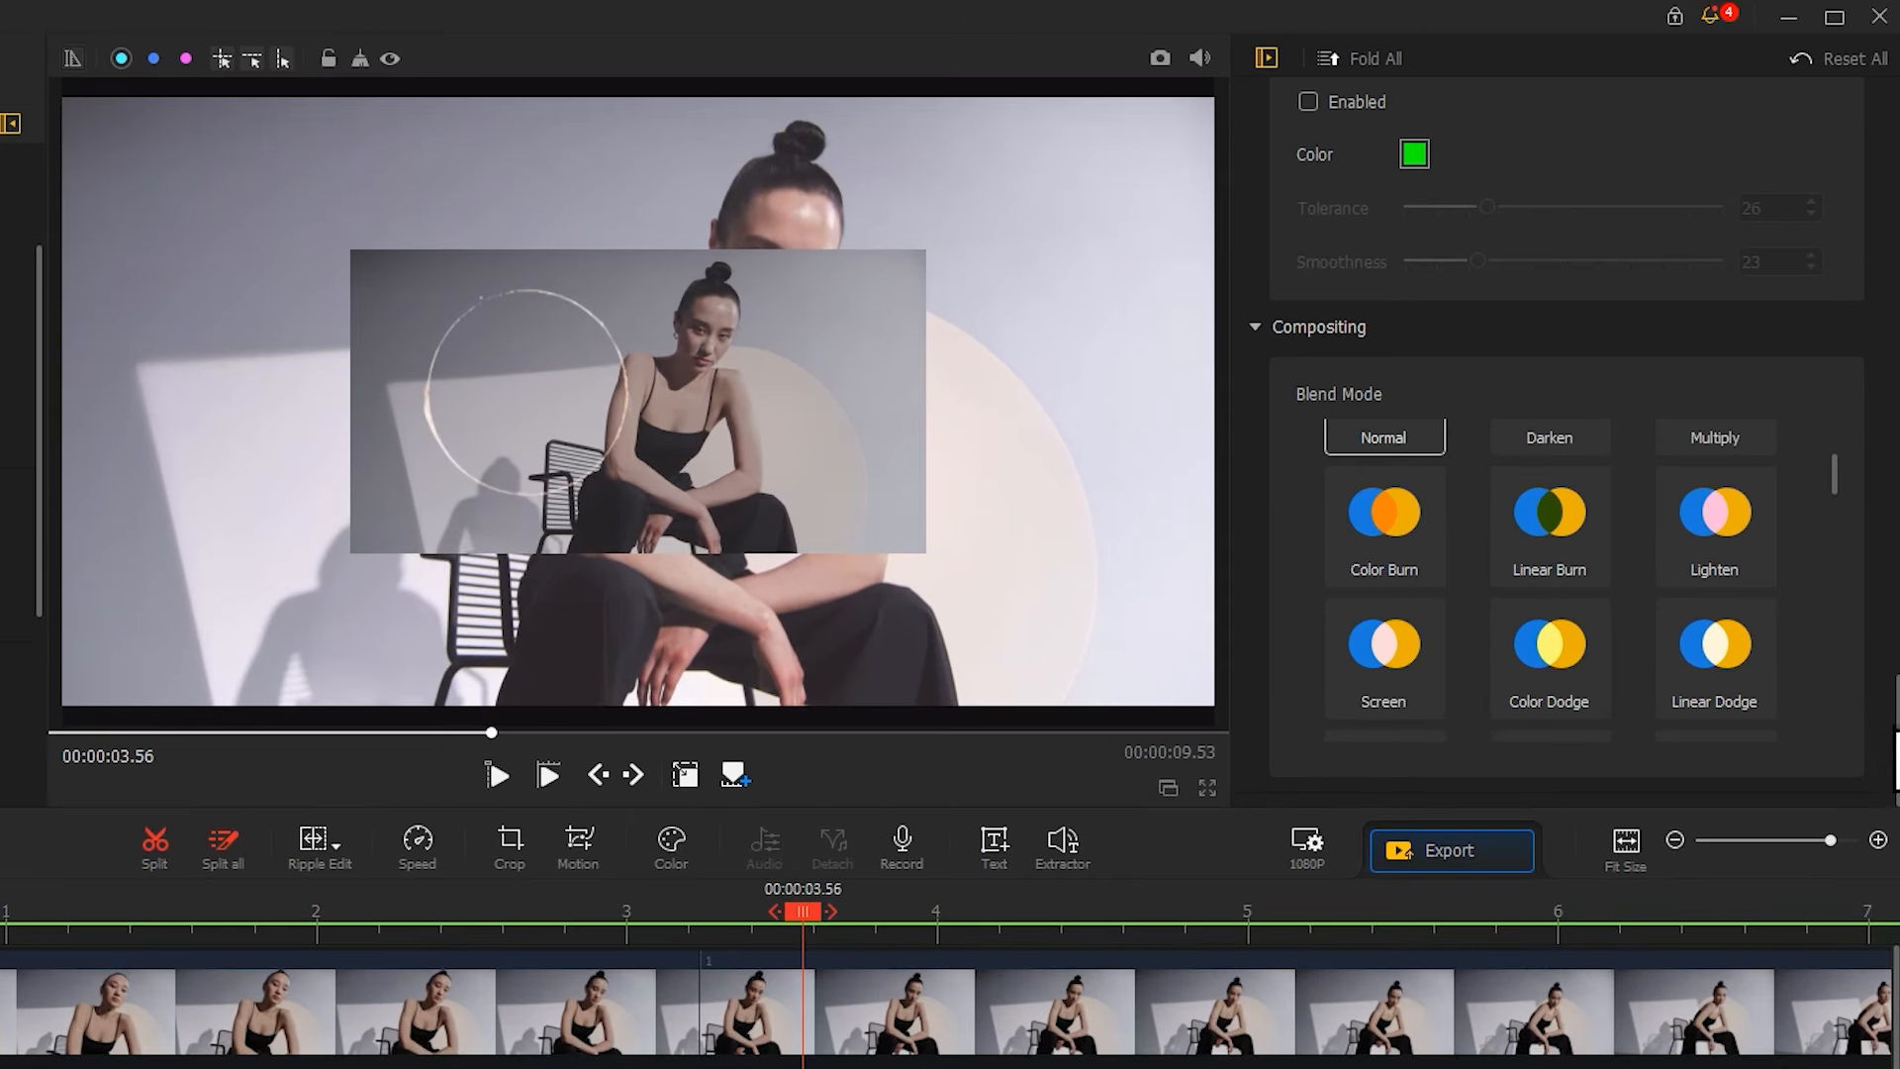
left_click_drag(1897, 523, 1897, 472)
left_click_drag(1895, 693, 1880, 307)
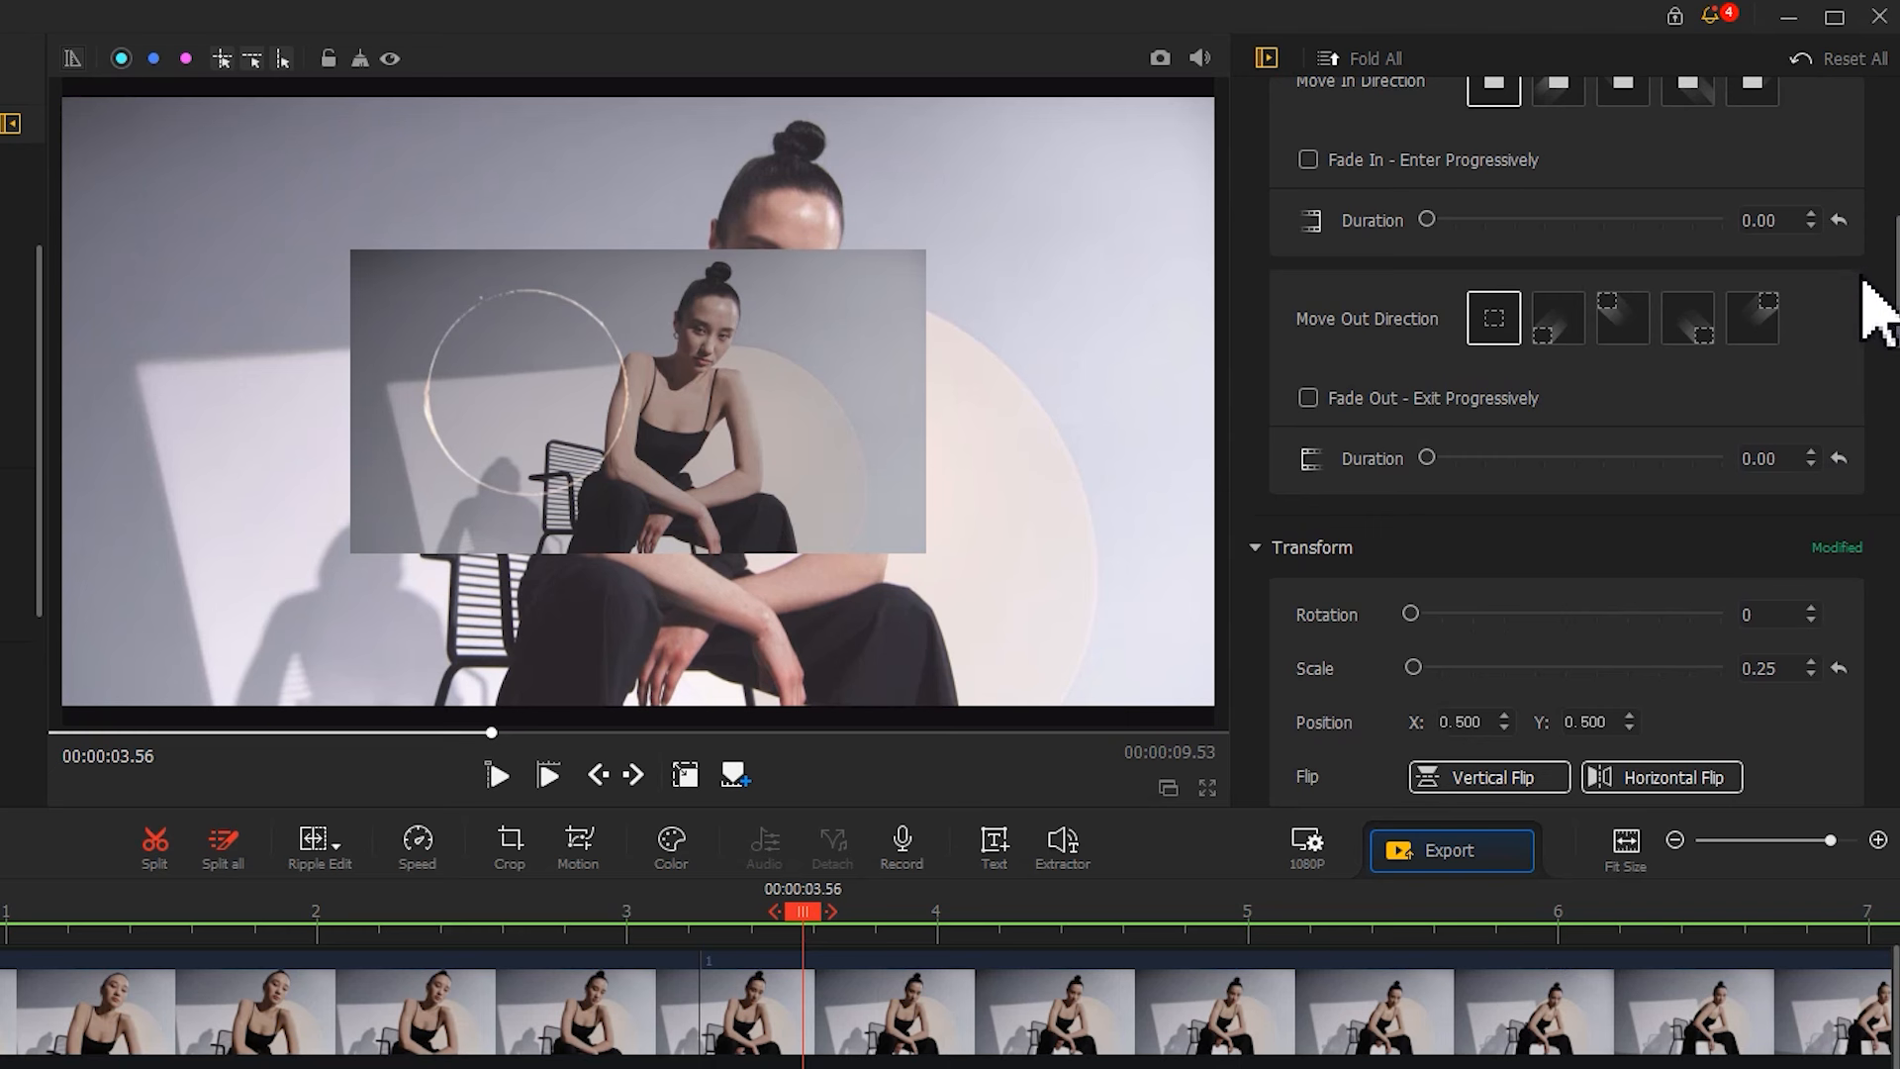
left_click(1407, 400)
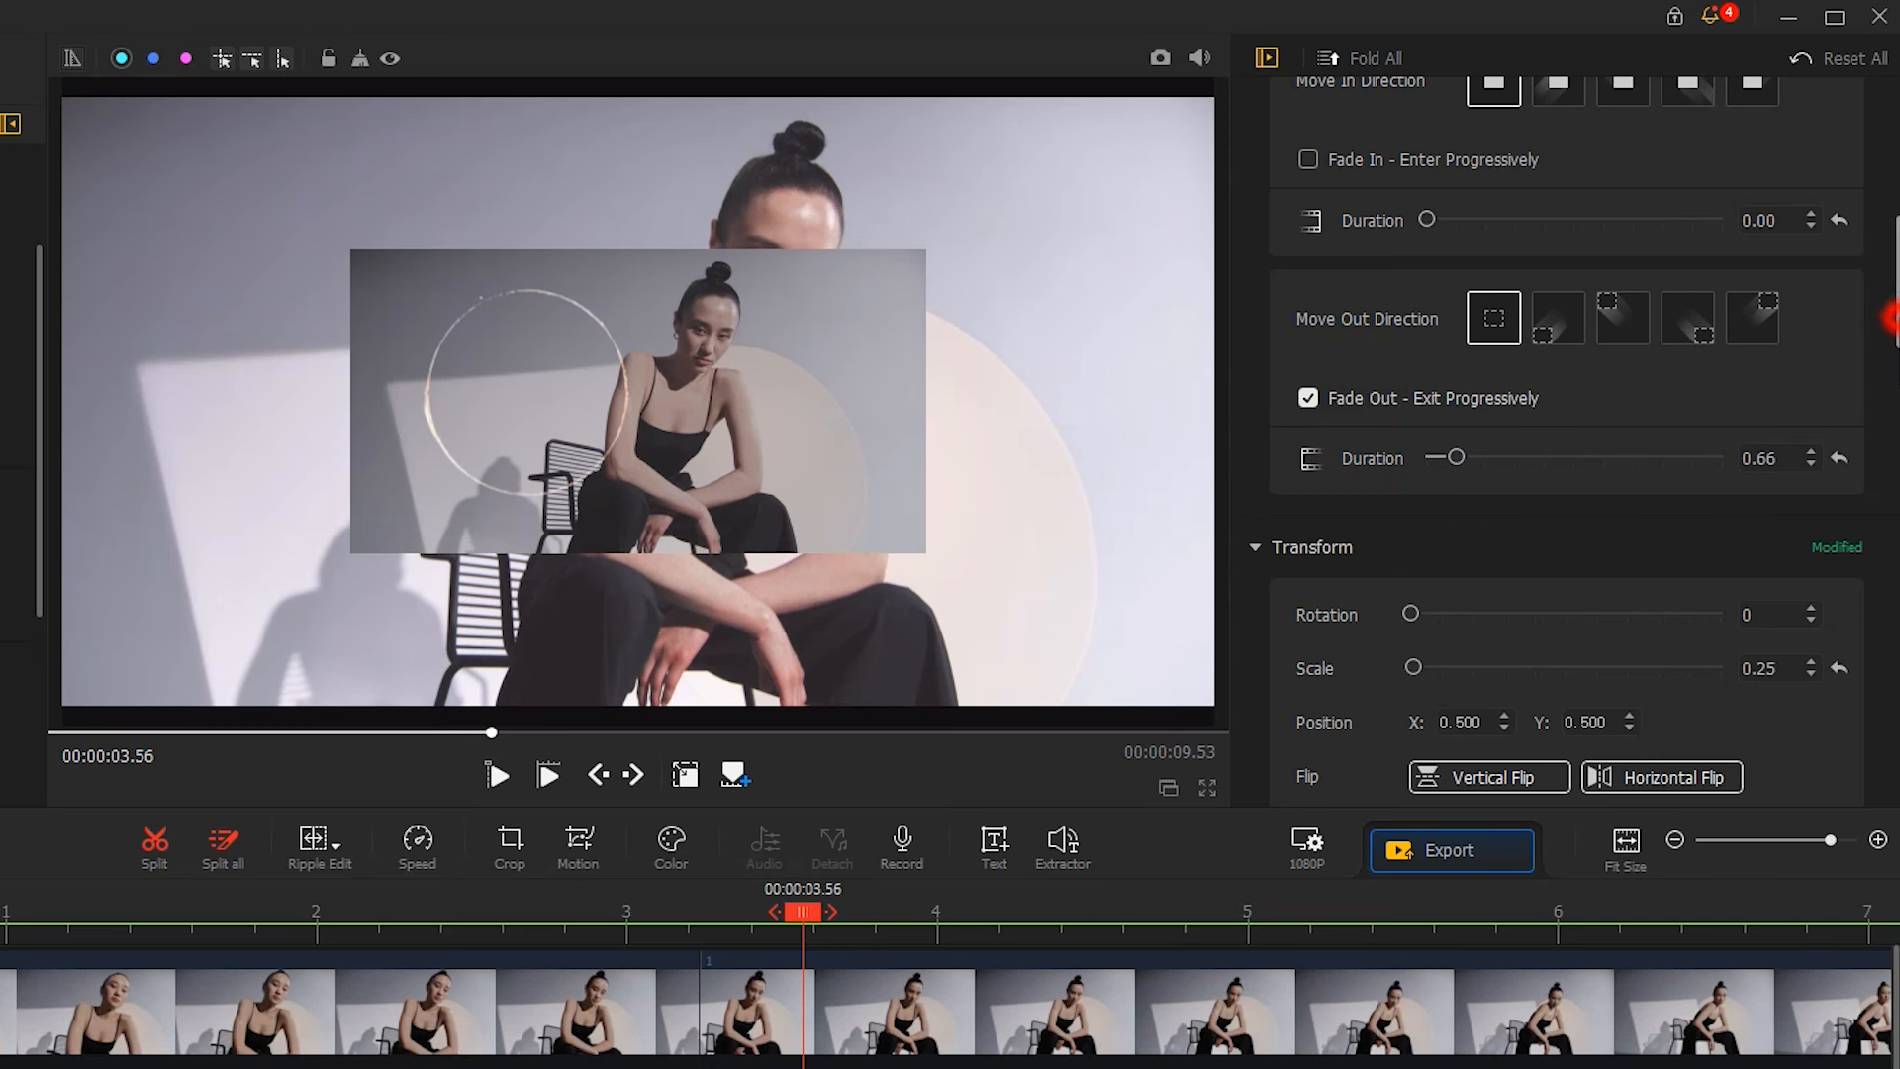
Set the scale of the model overlay clip to 1.65
left_click_drag(1892, 317, 1891, 402)
left_click(1443, 373)
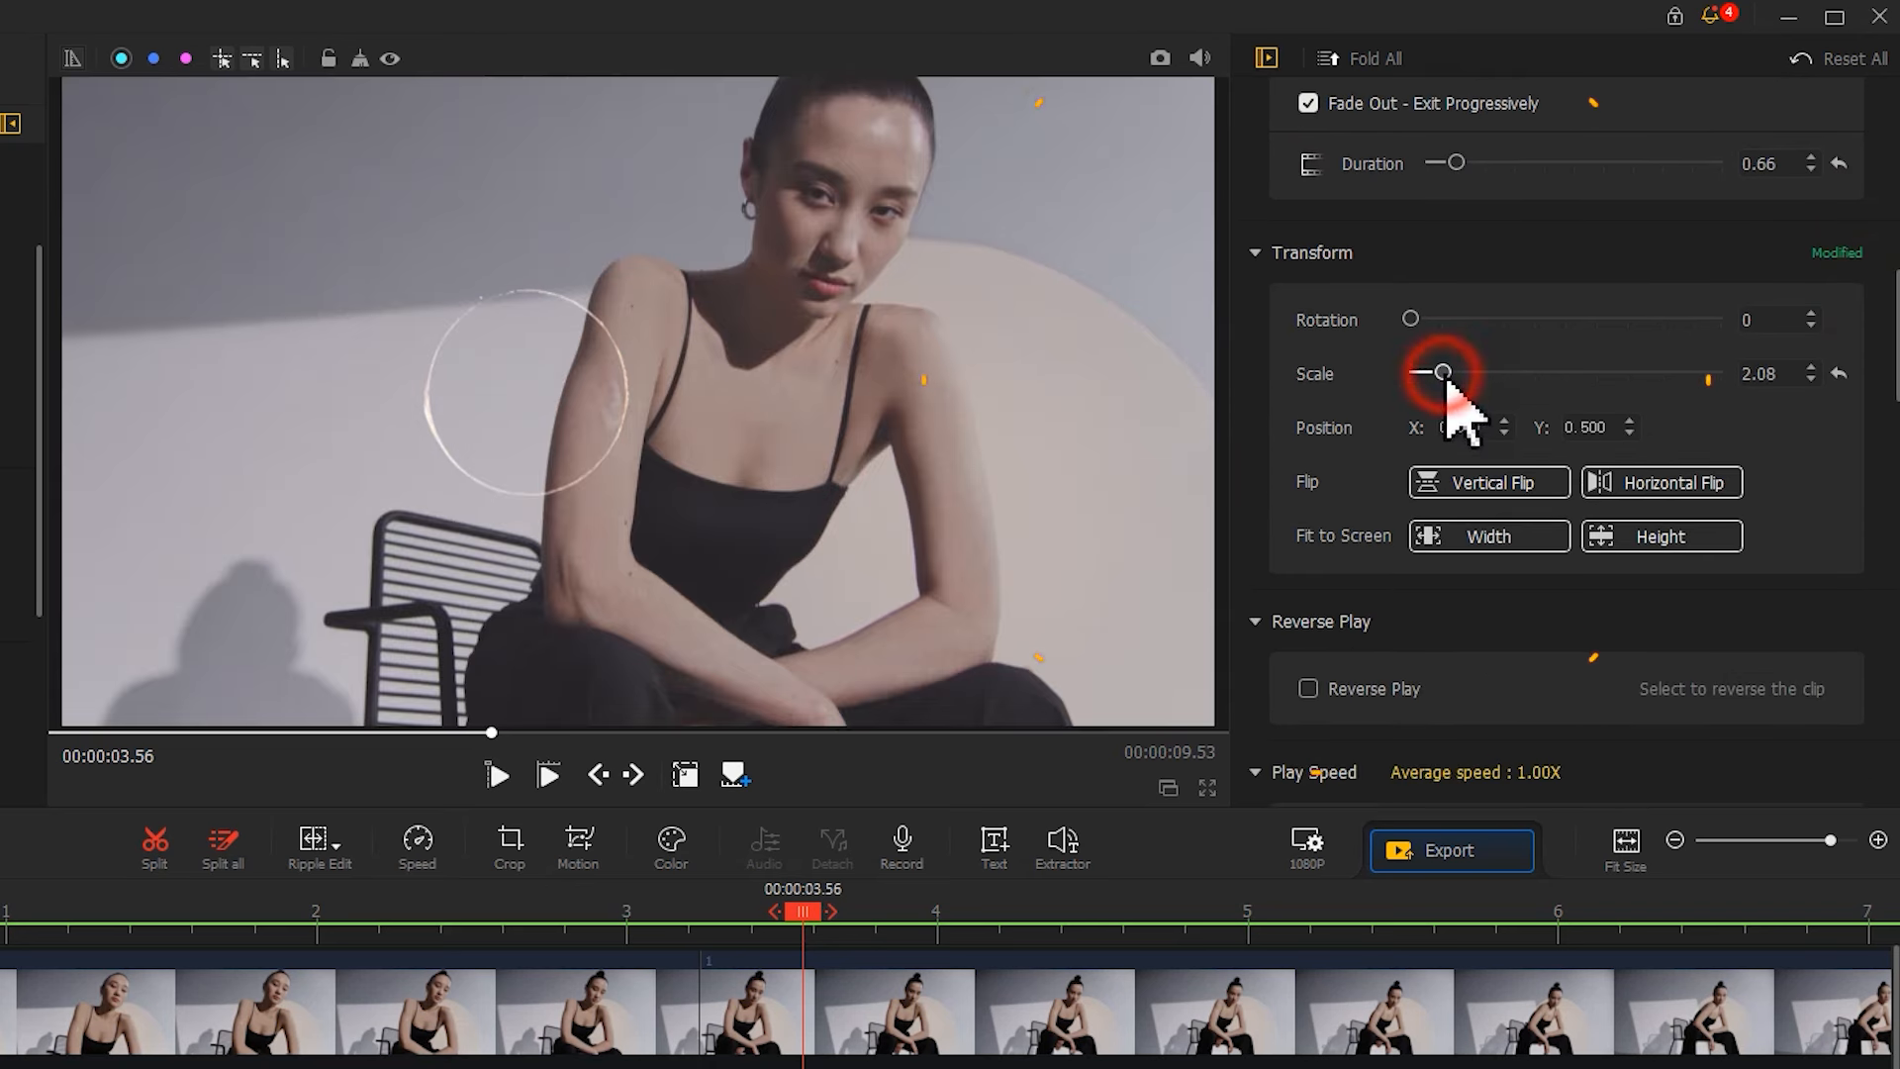
left_click_drag(1444, 376, 1438, 378)
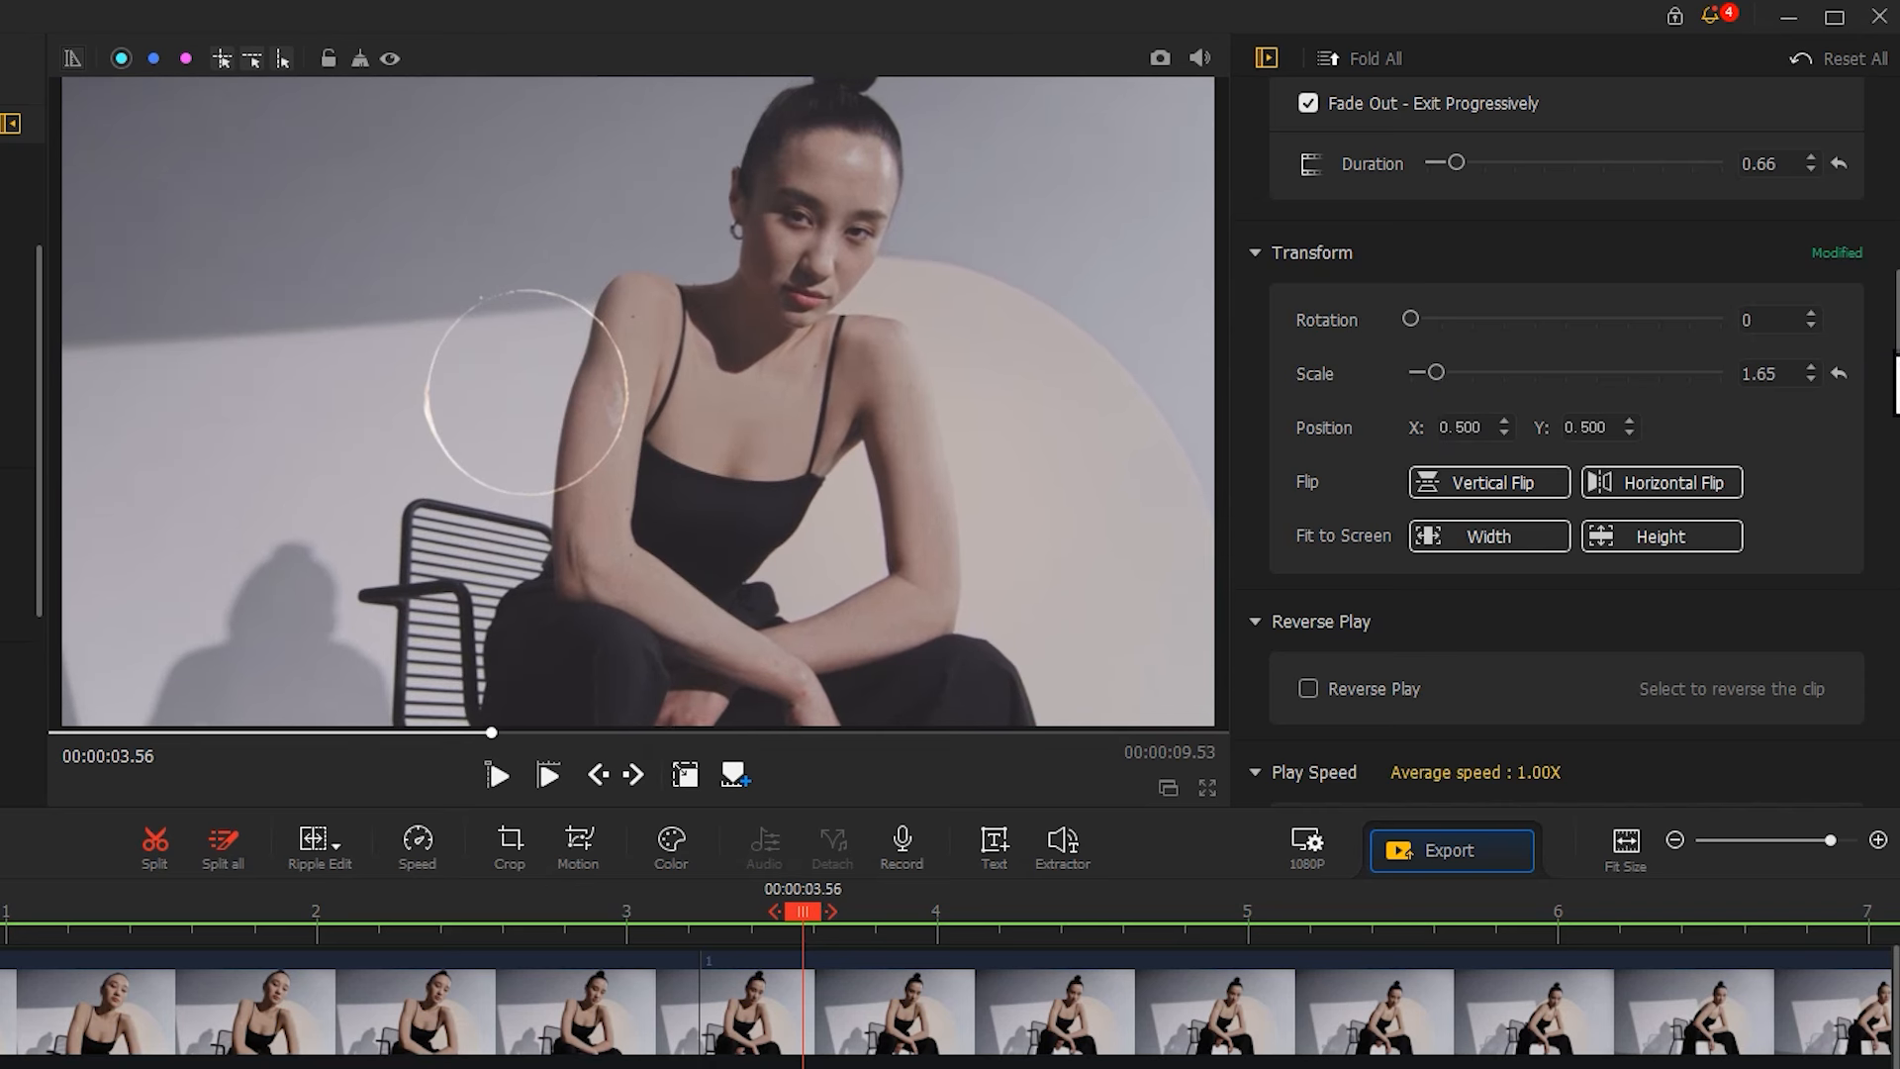
Set the blend mode of the model overlay clip to Color Dodge
left_click_drag(1894, 336, 1824, 797)
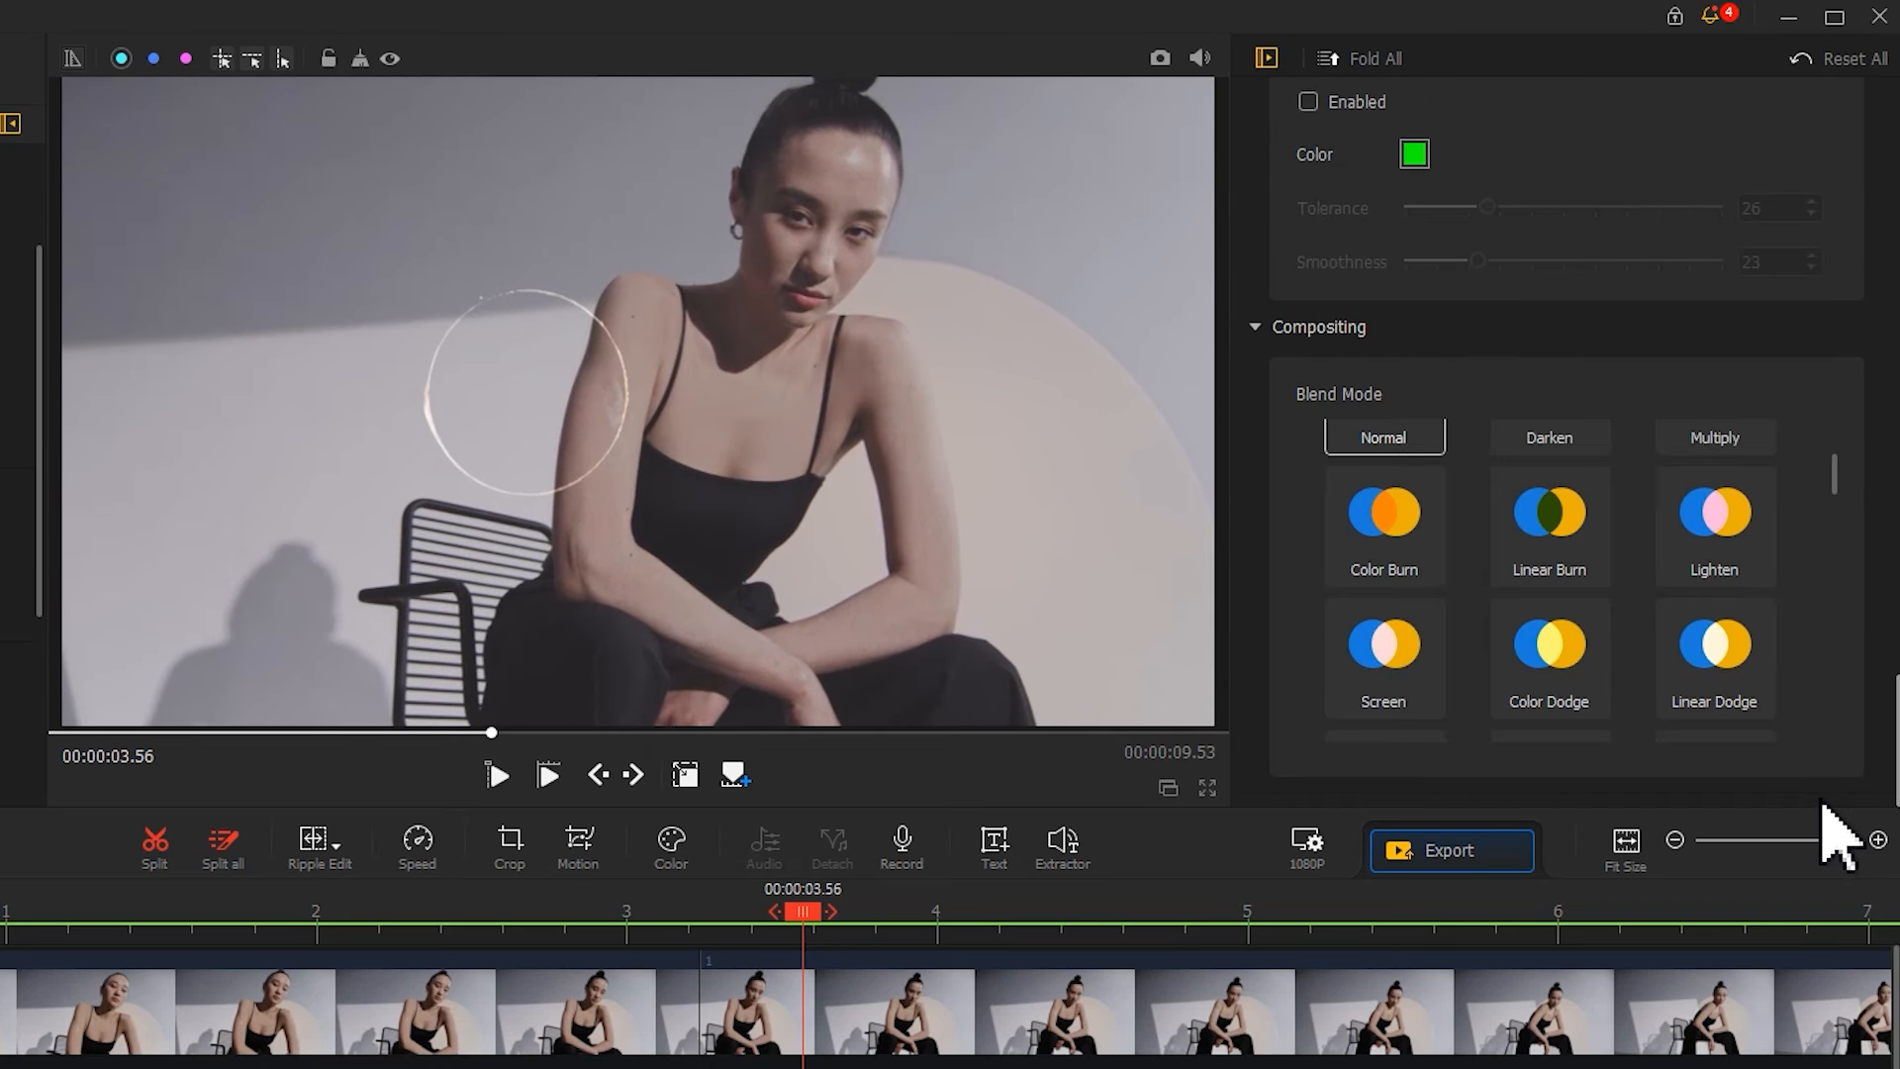
left_click_drag(1833, 475, 1834, 490)
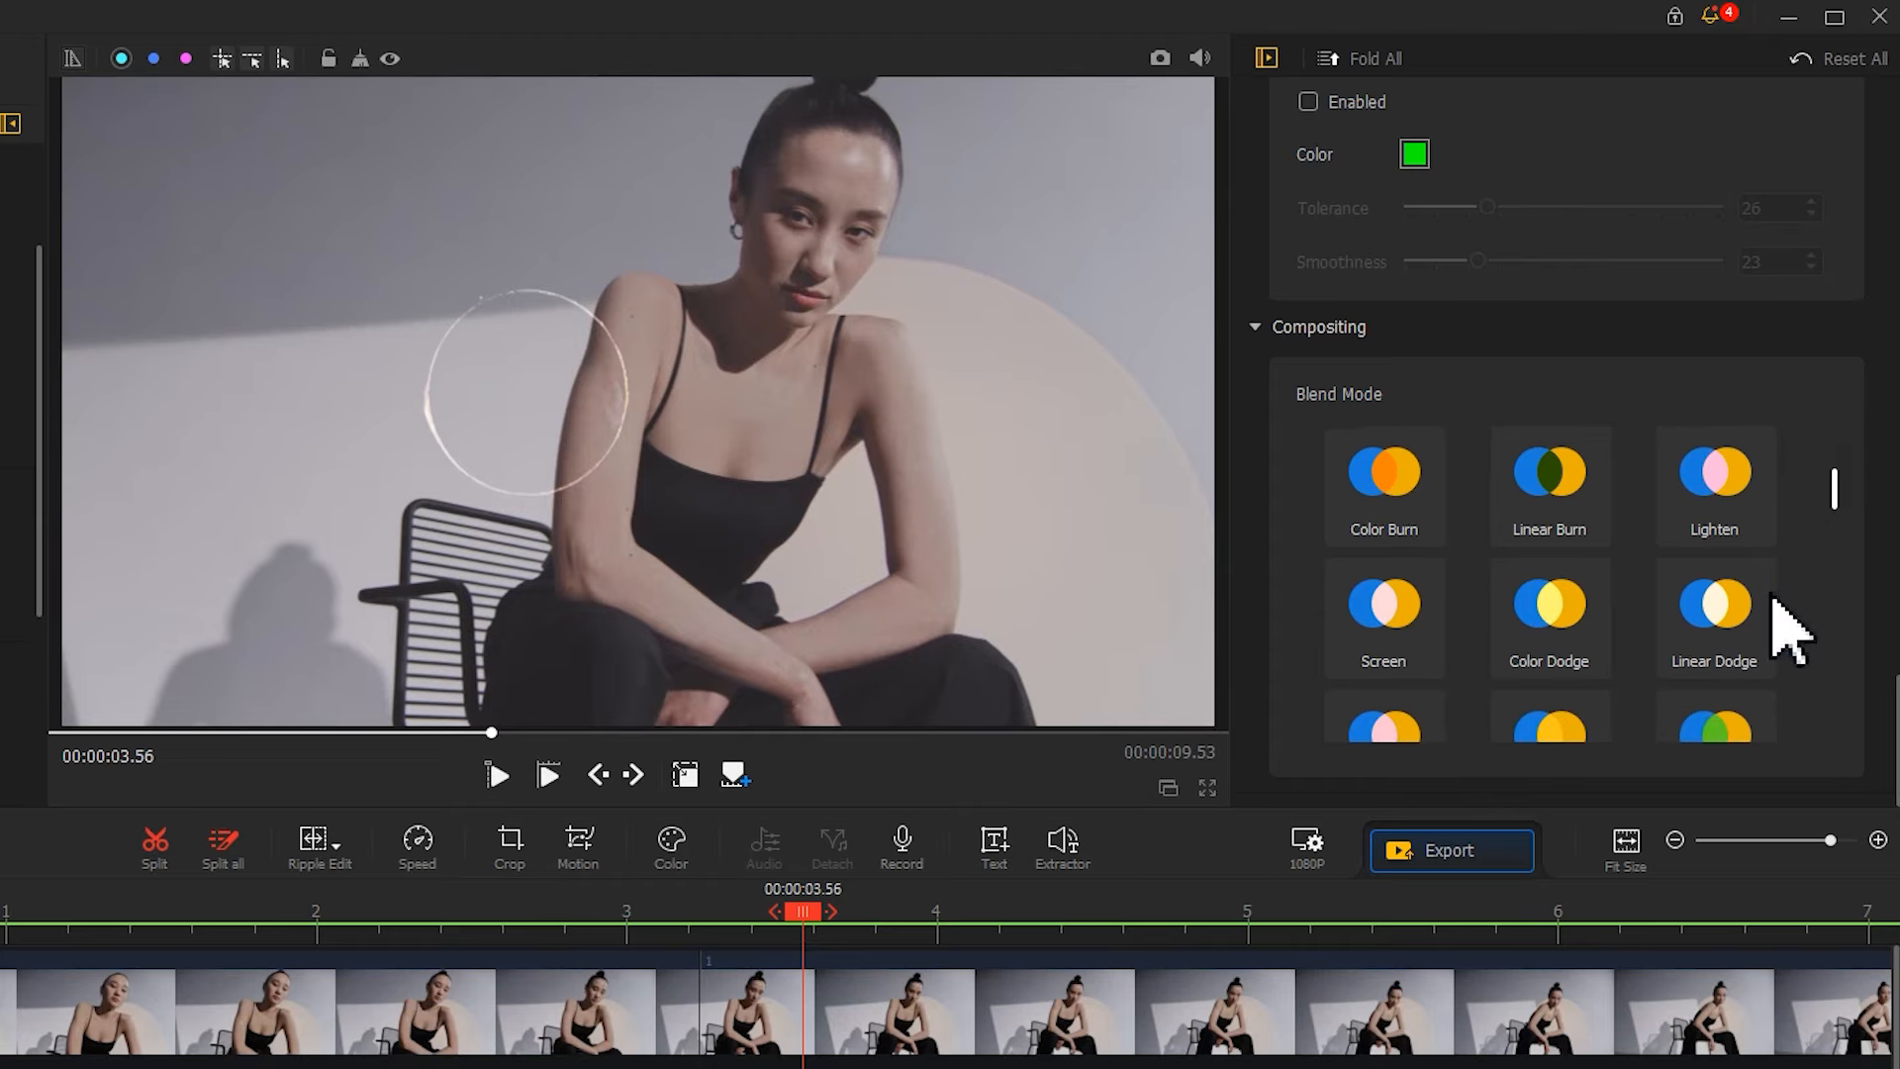
left_click(1595, 633)
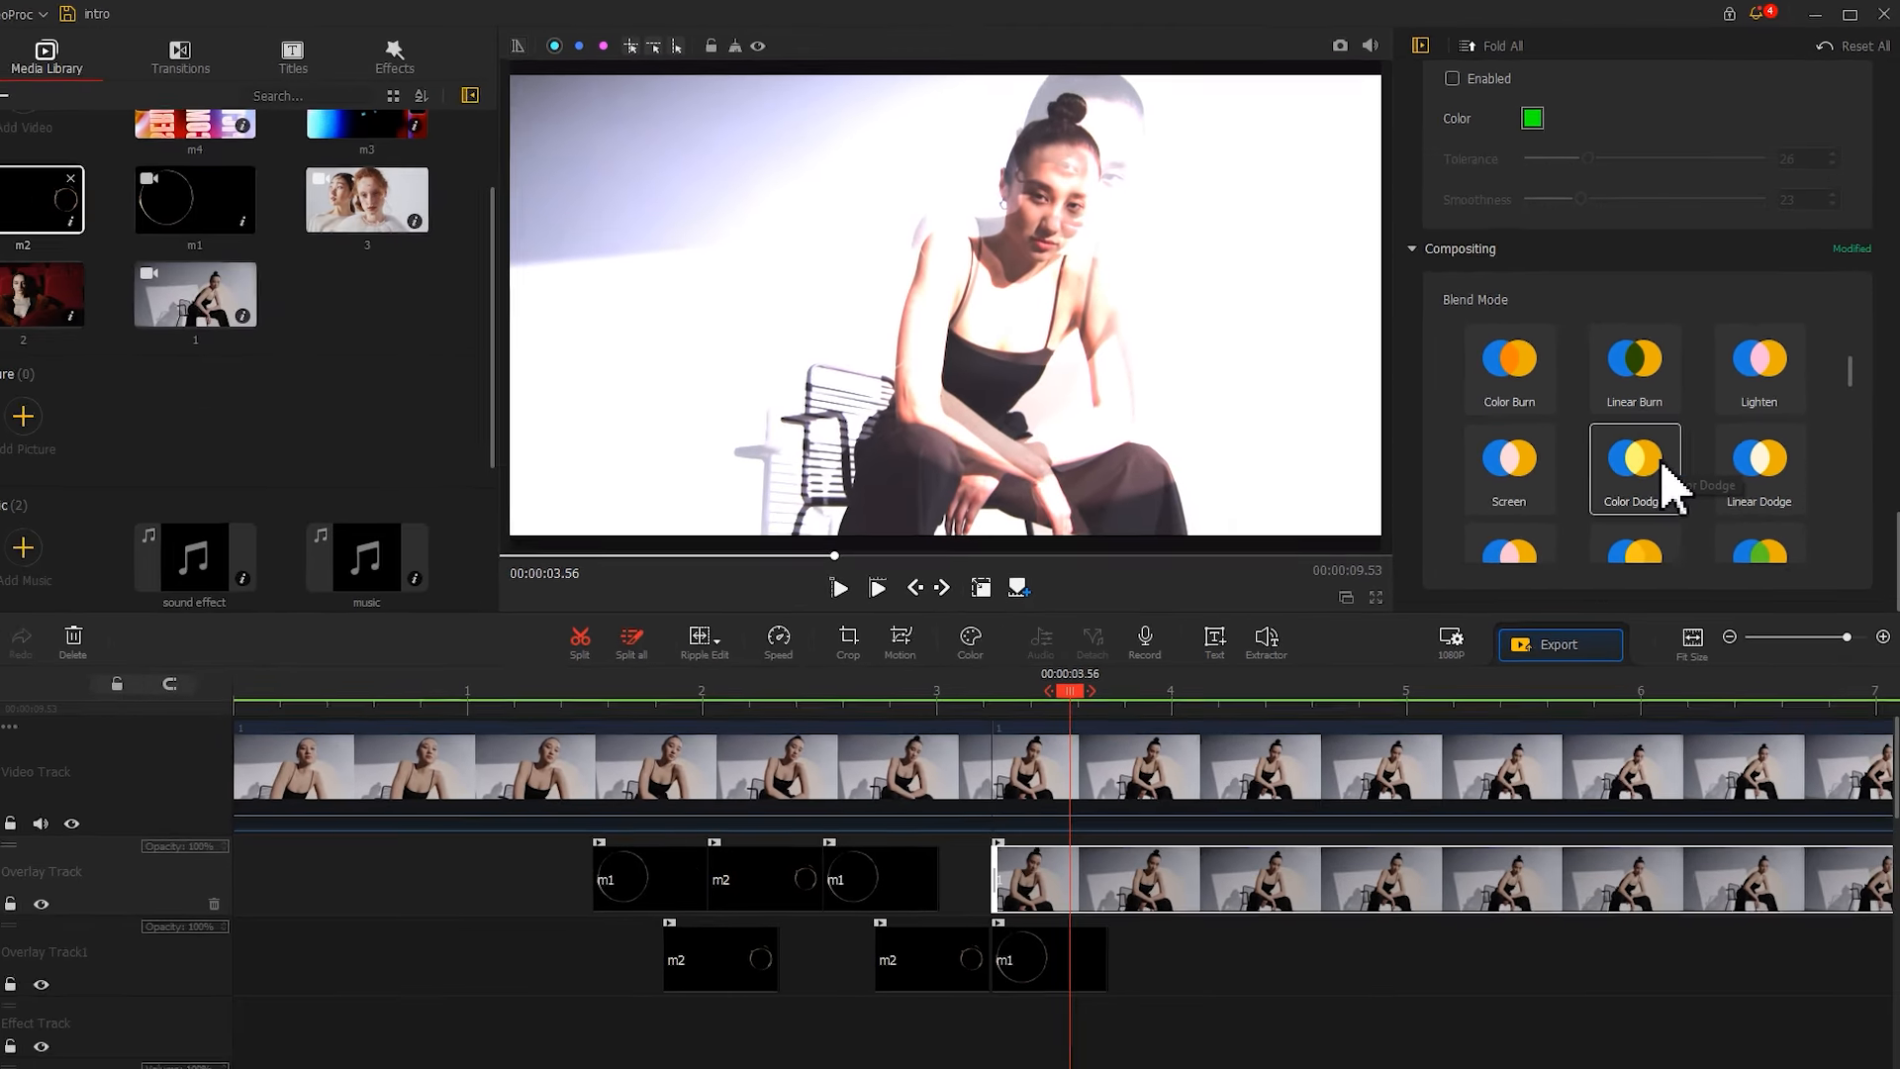
Enable lens distortion correction on the second Video Track clip and set its Transform value to 0.81
left_click(1259, 773)
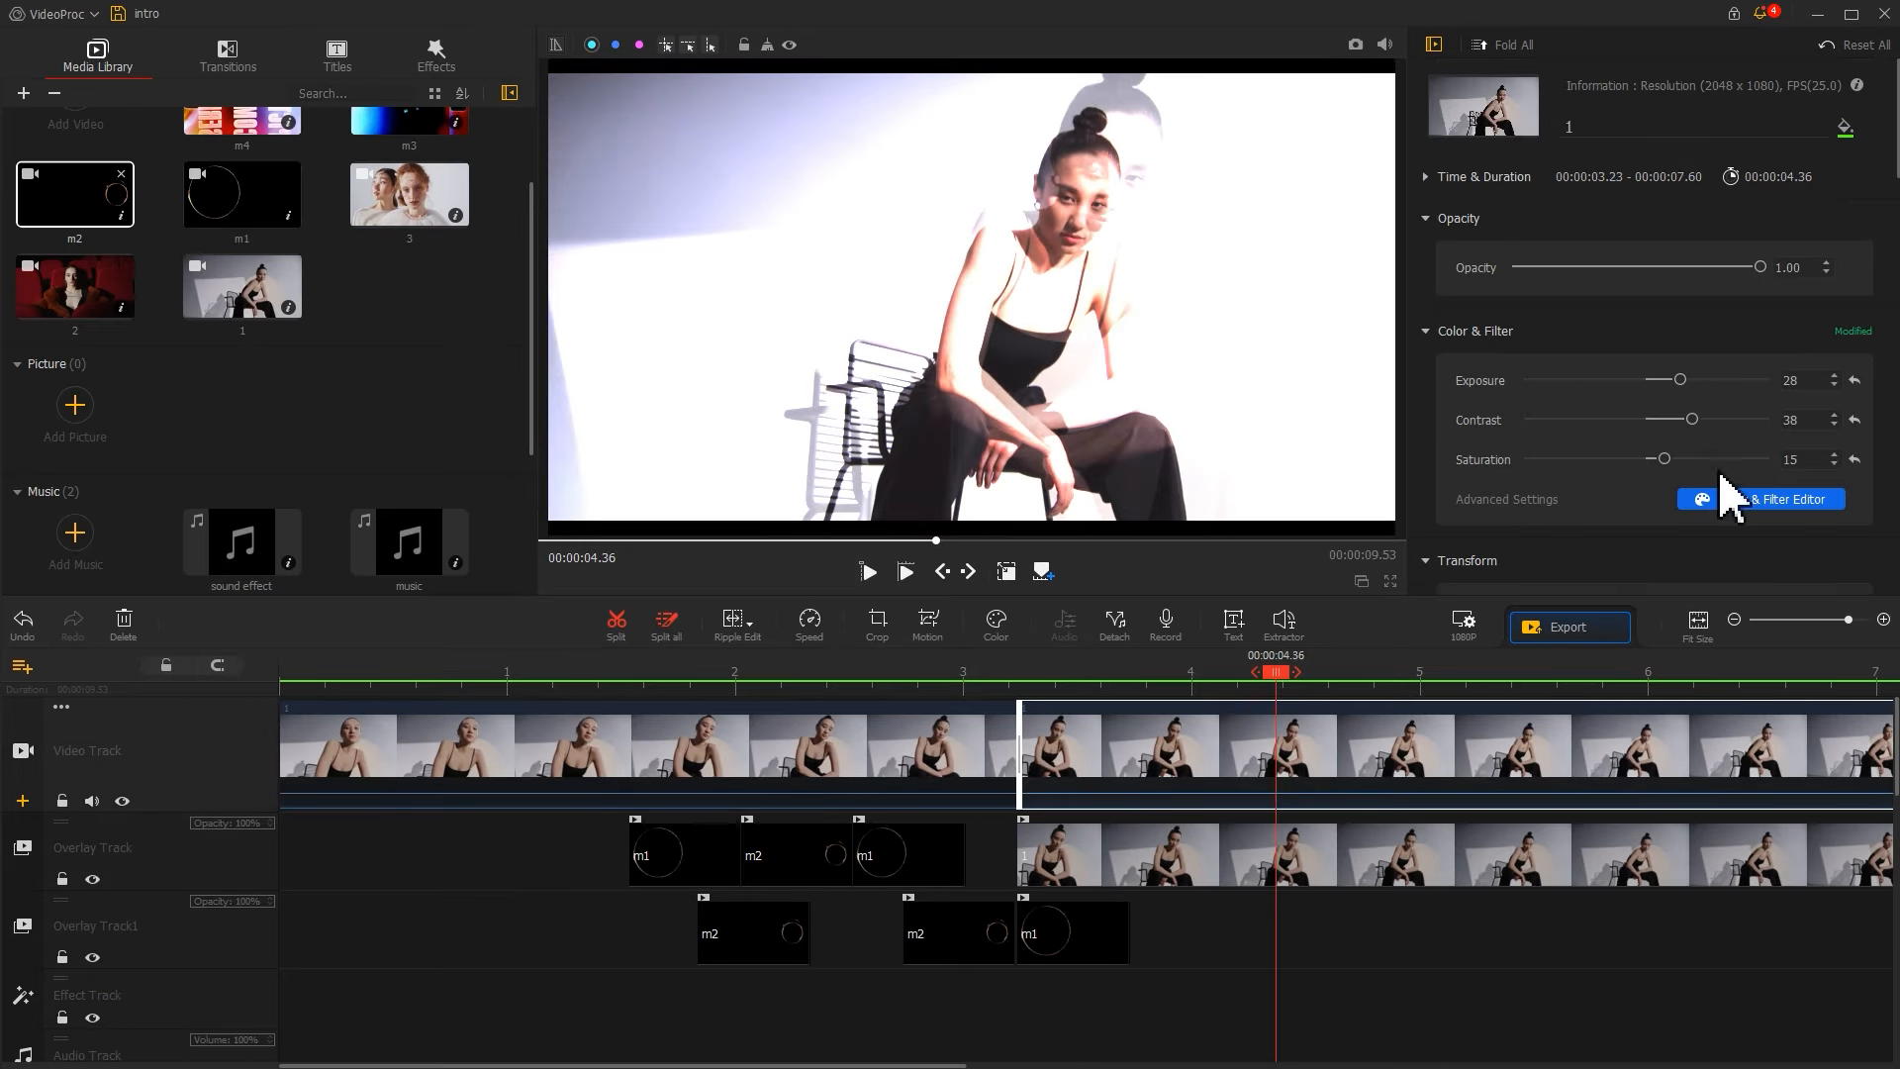
scroll(1870, 396, "down", 15)
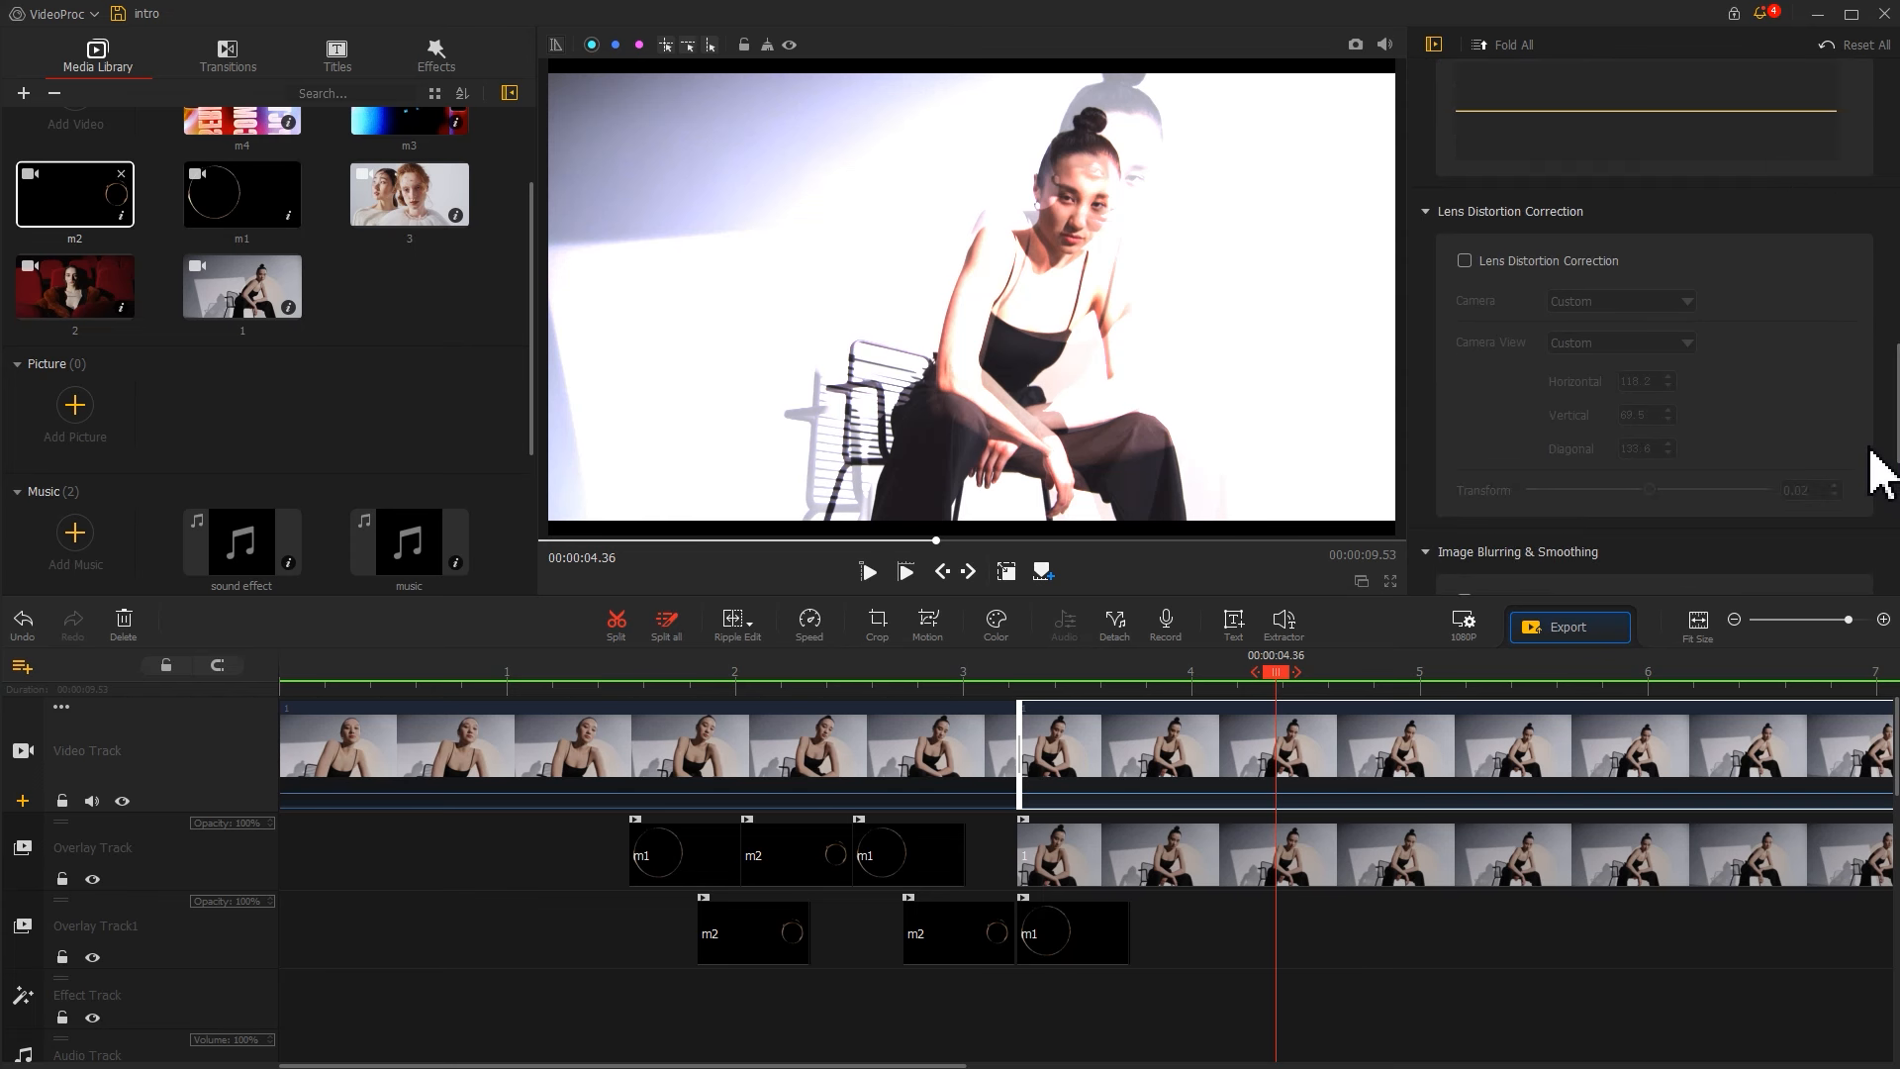
left_click(1584, 263)
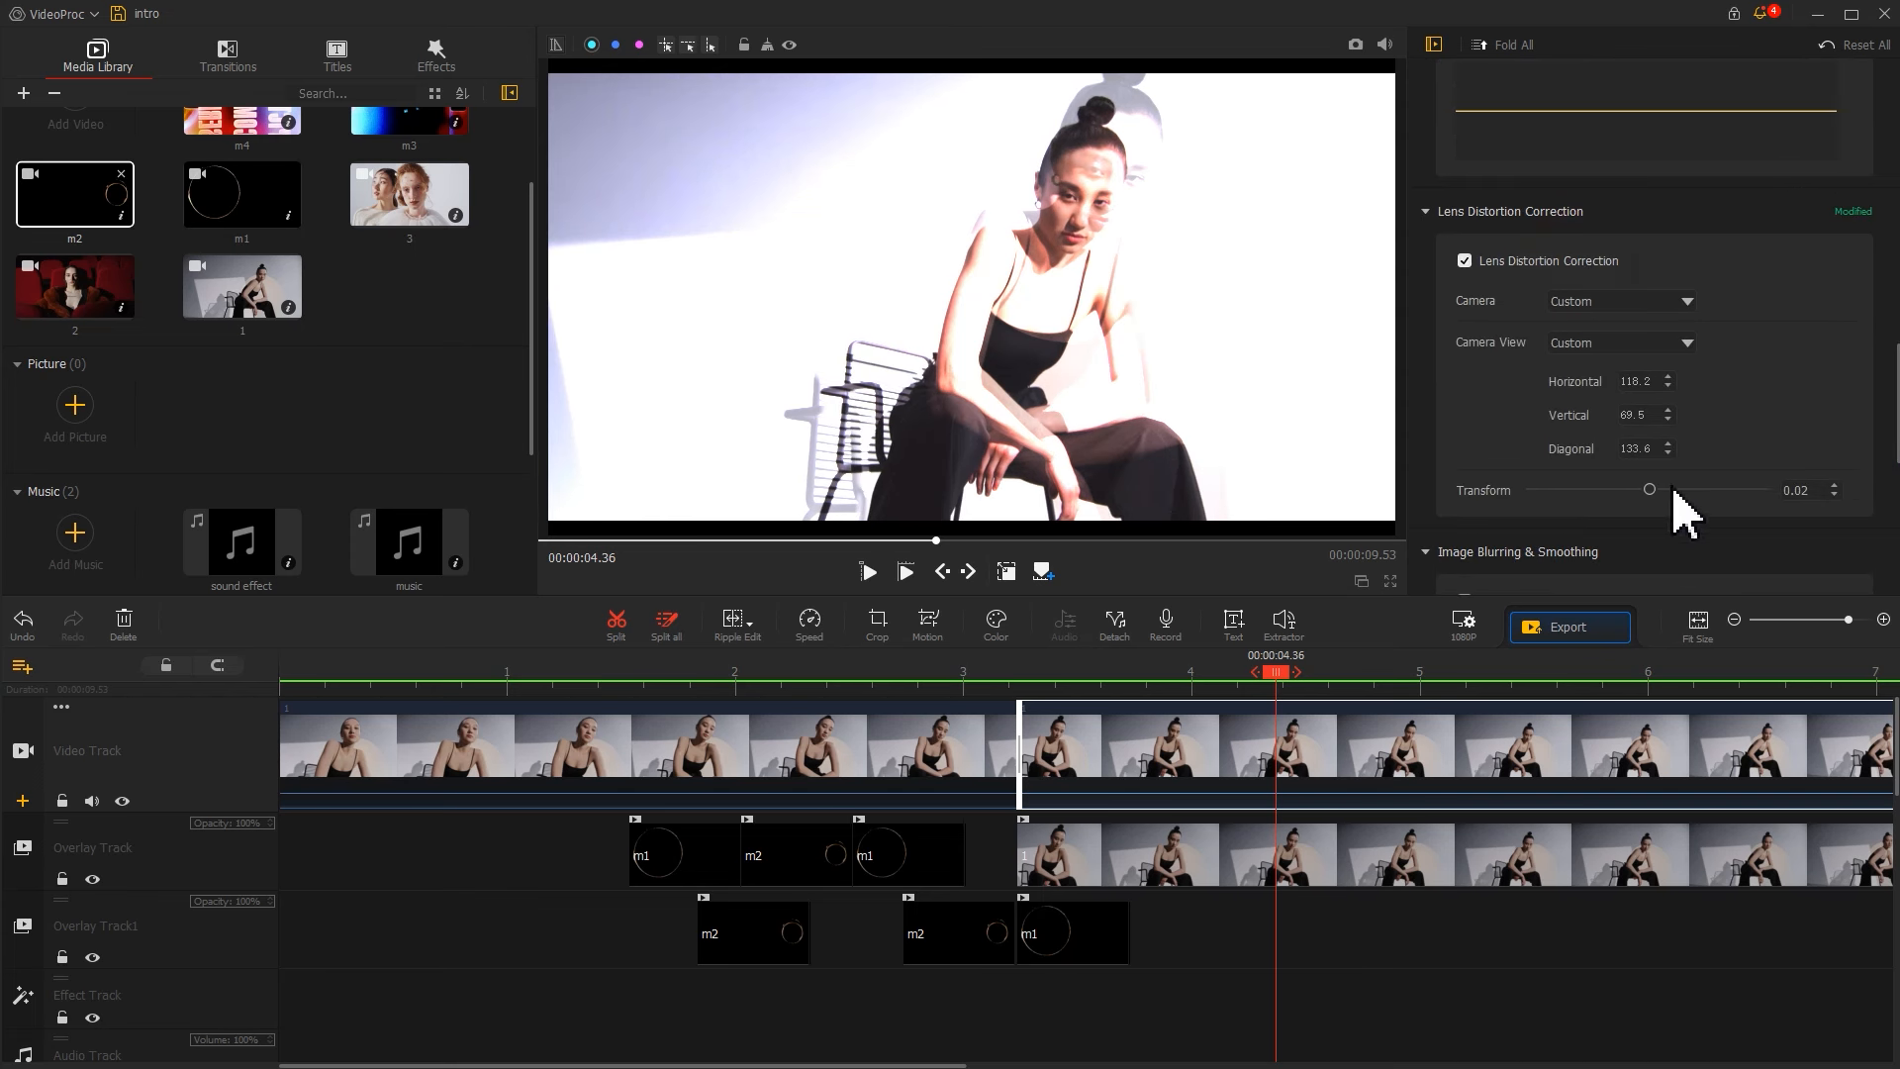
left_click_drag(1673, 489, 1754, 489)
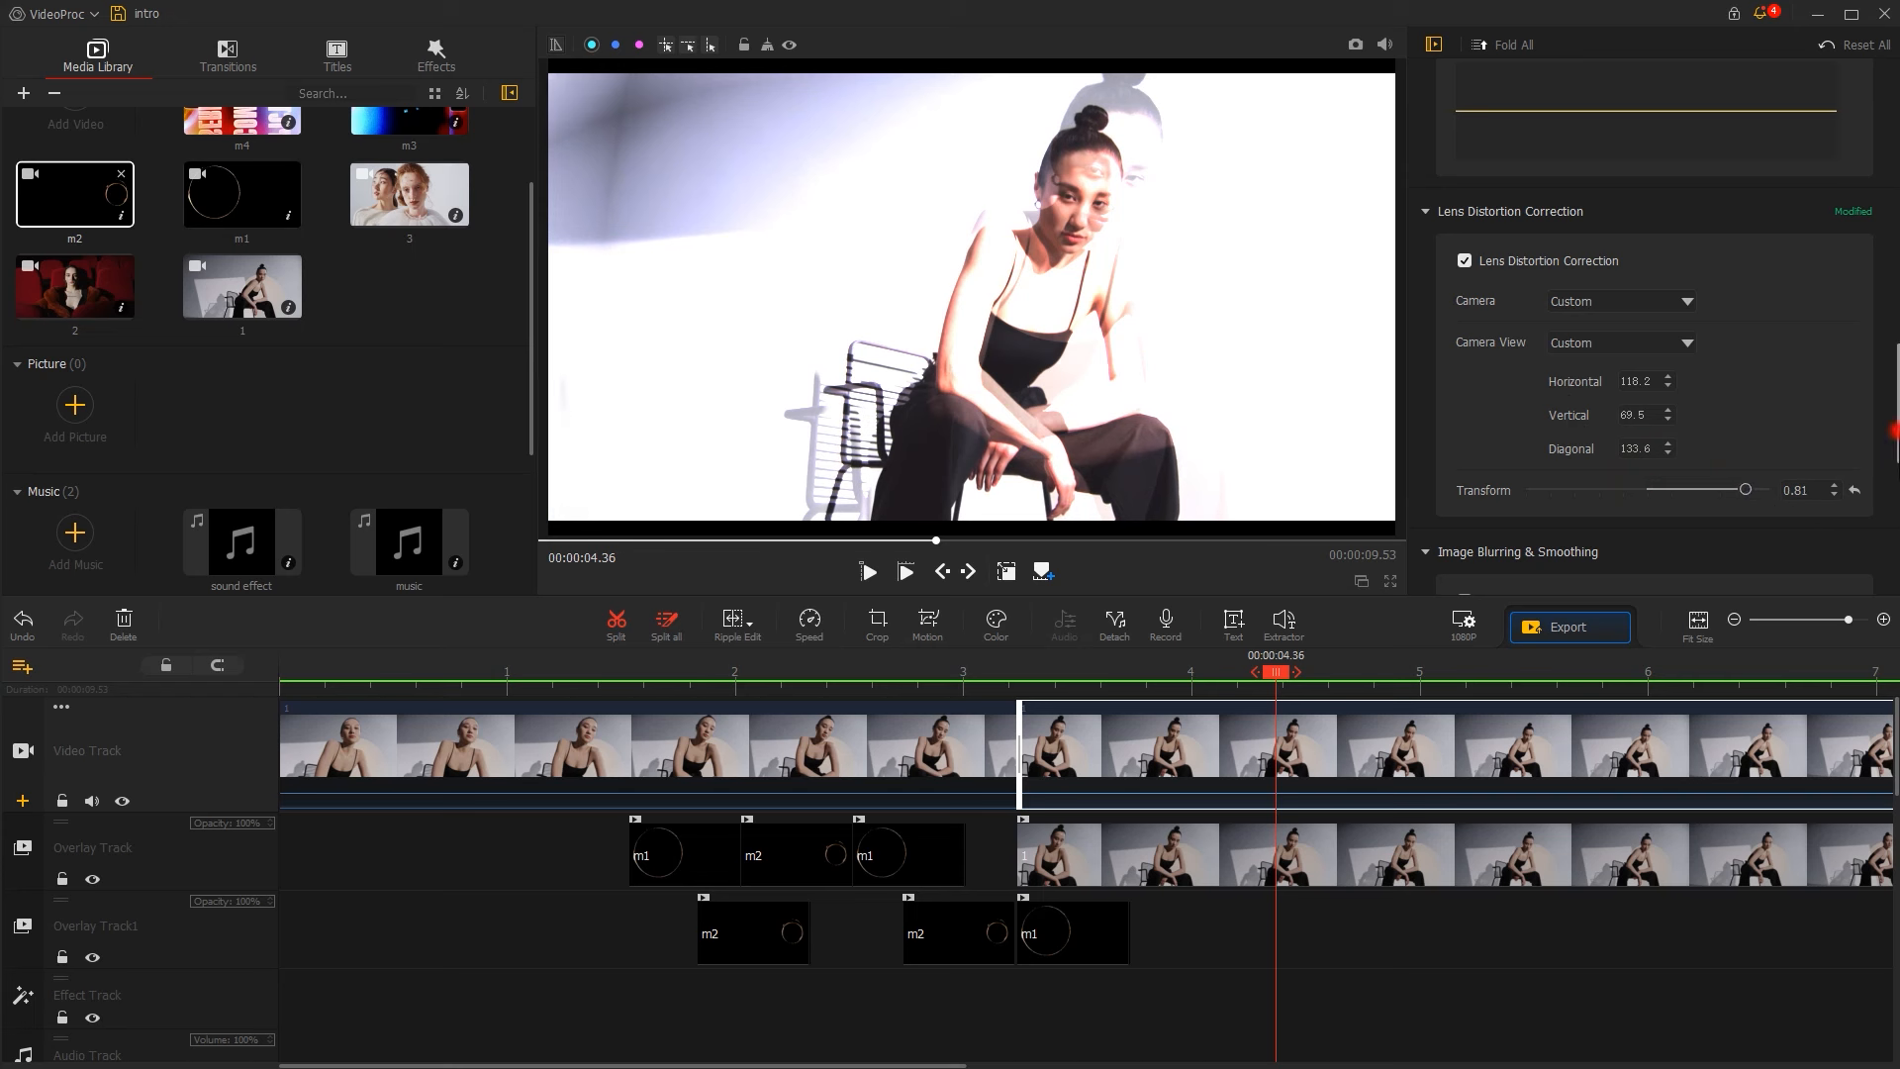
Enable image denoising on the second Video Track clip with a deviation of 4.0
left_click_drag(1893, 430, 1888, 540)
left_click(1519, 255)
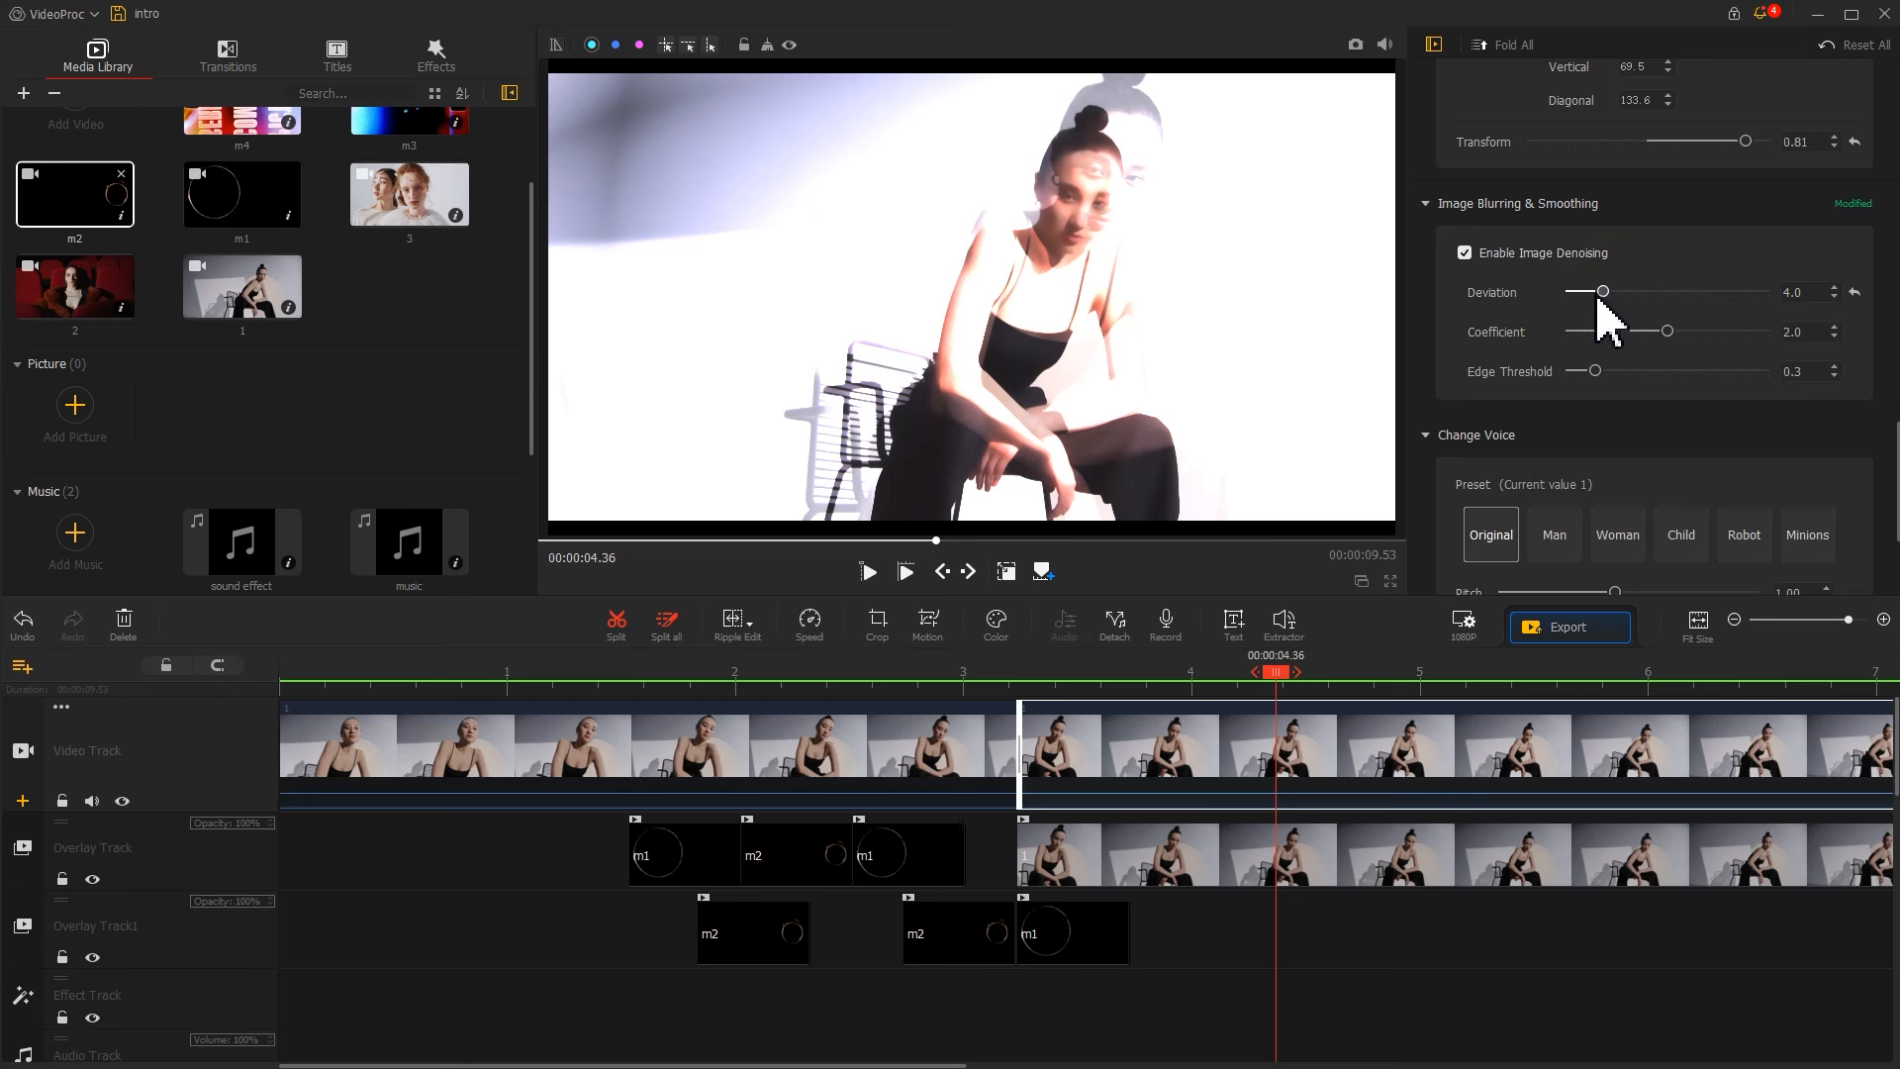
left_click(1595, 331)
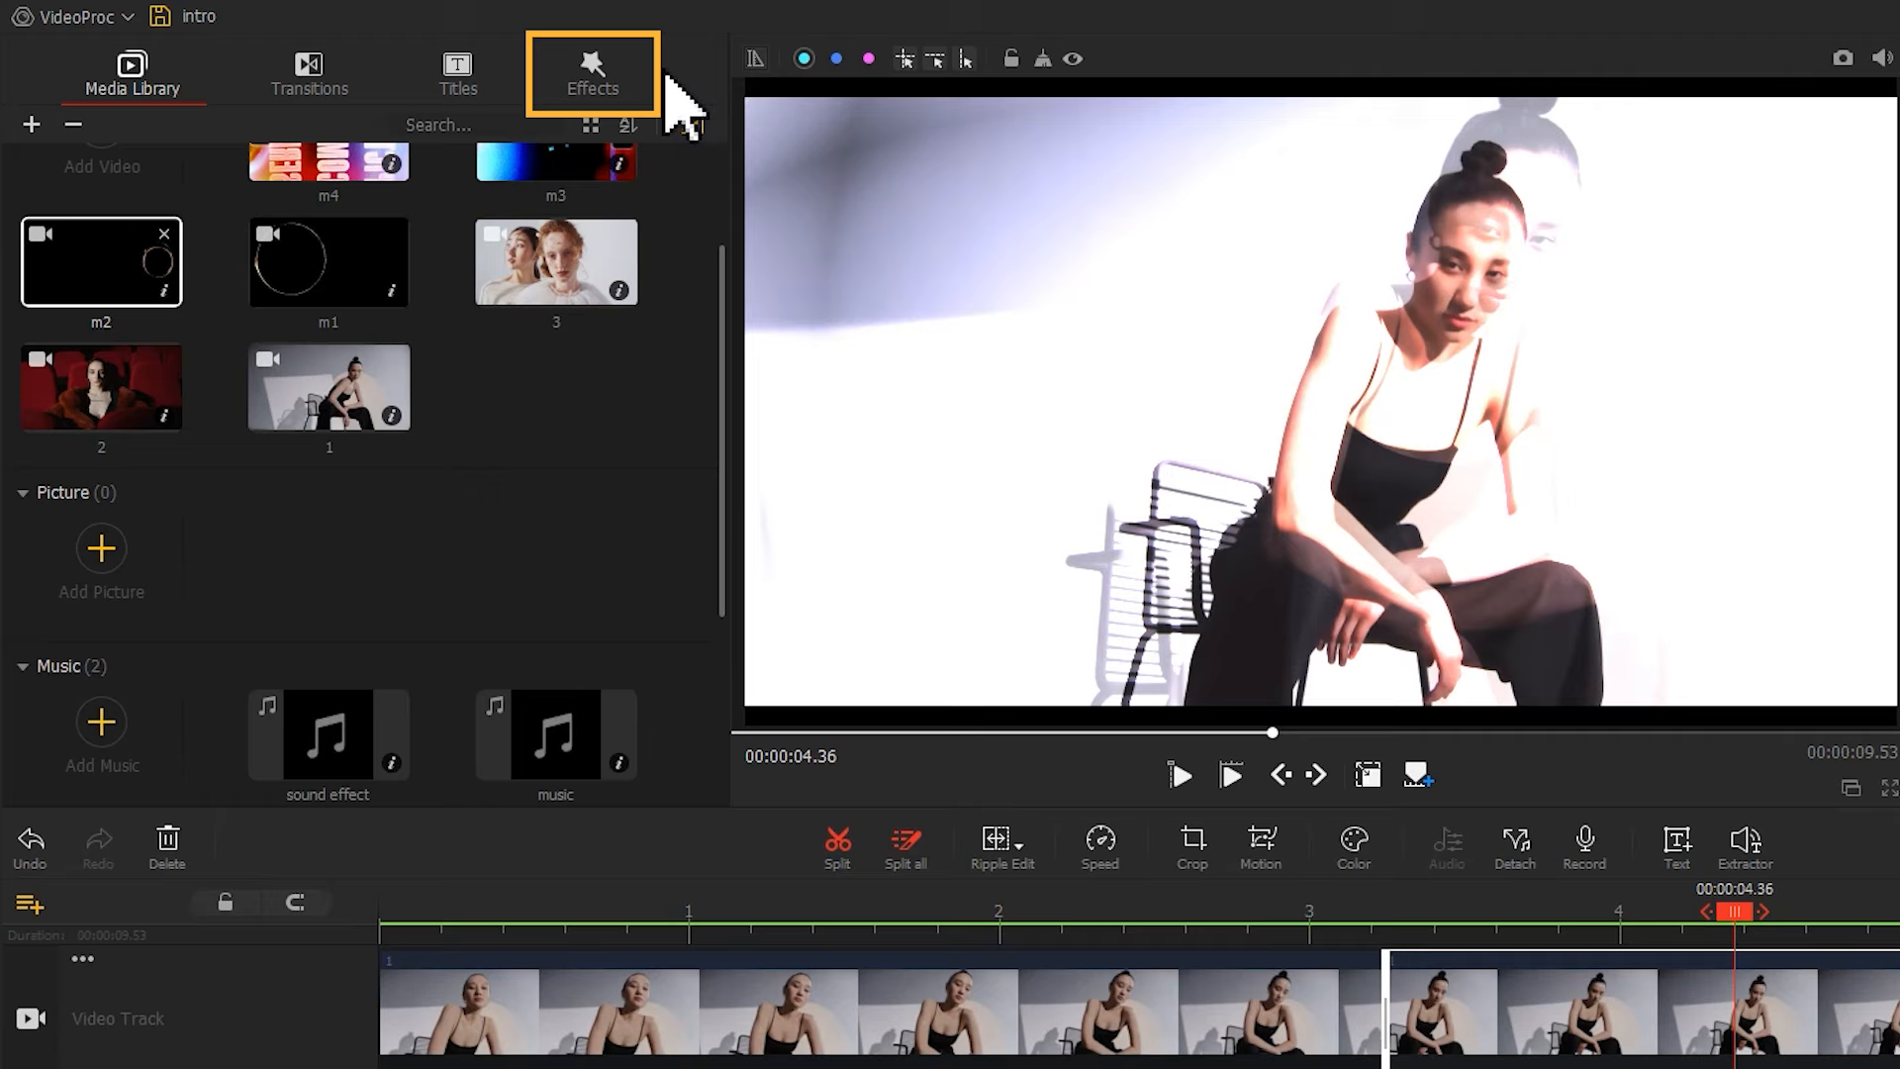
Add the Circular Mask effect to the Effect Track from the start of the second model clip and trim it to about 2.5 seconds
left_click(601, 69)
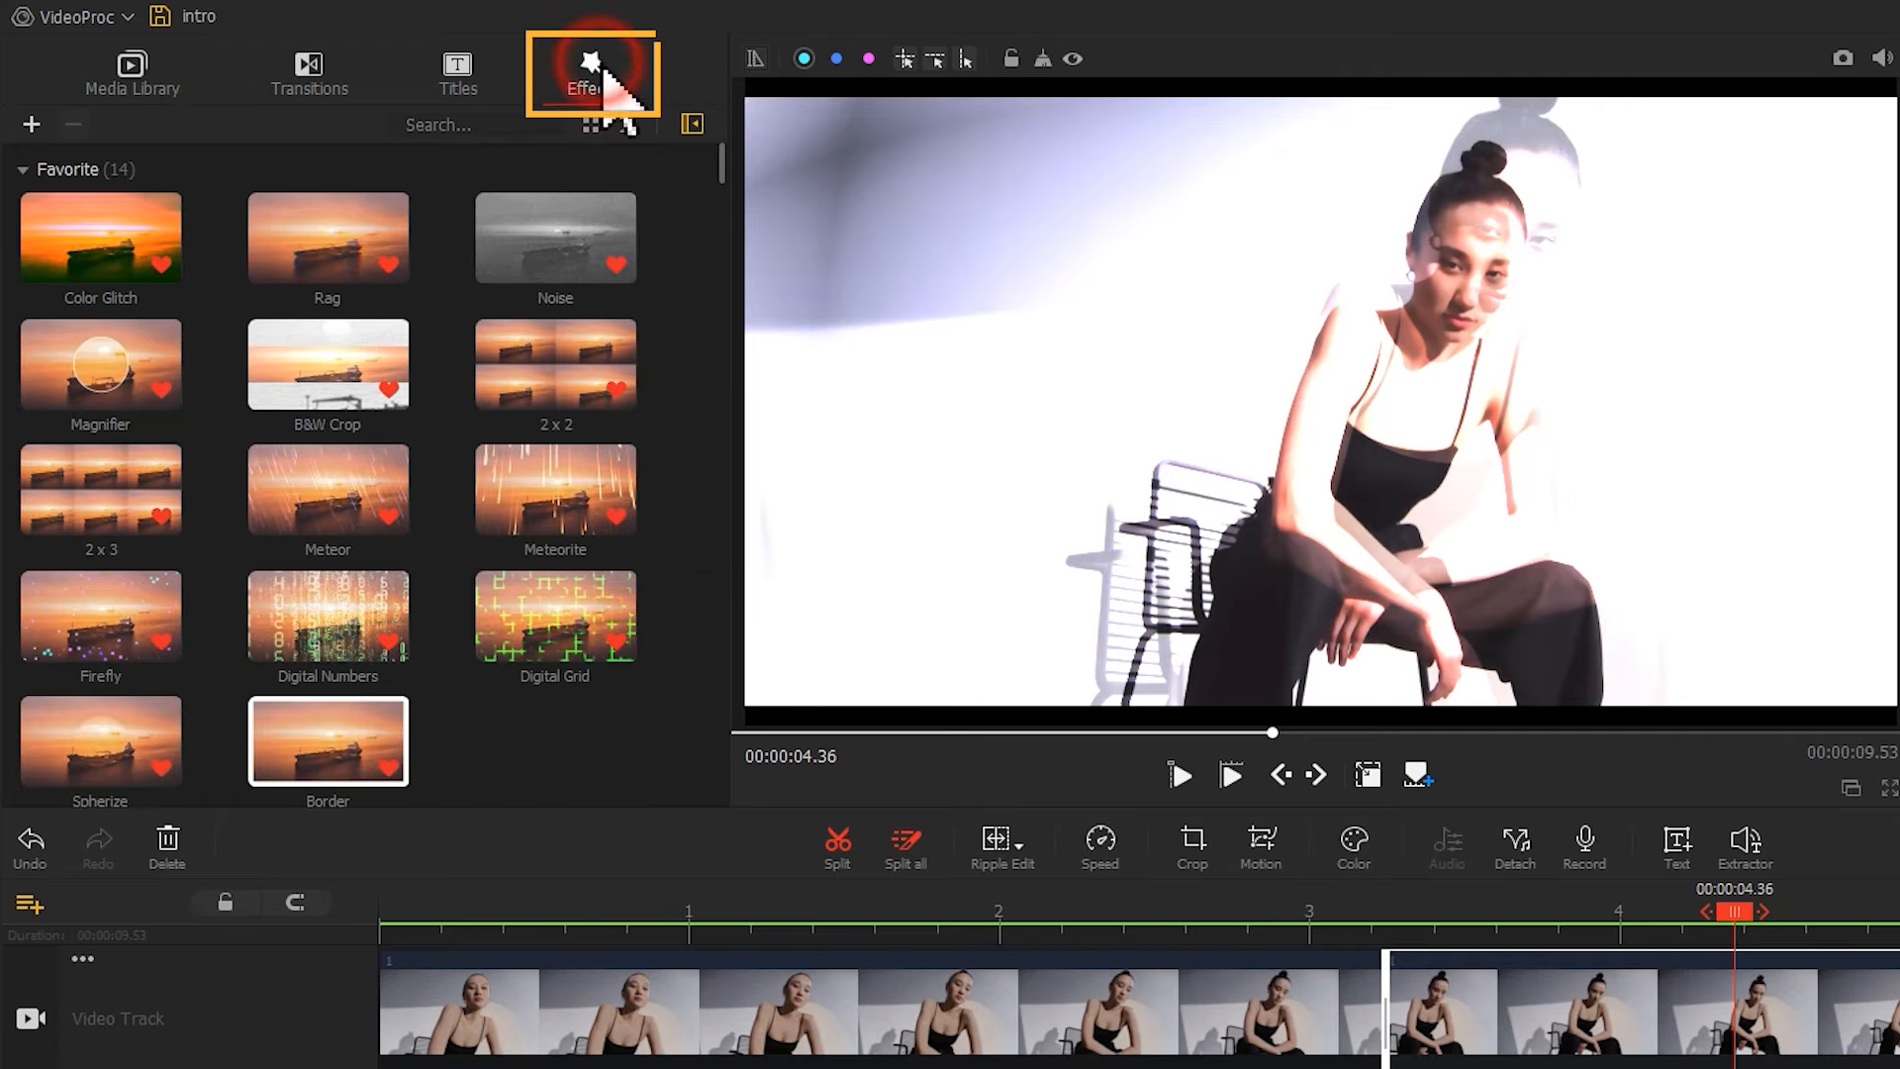
scroll(725, 207, "down", 1)
left_click_drag(724, 206, 714, 356)
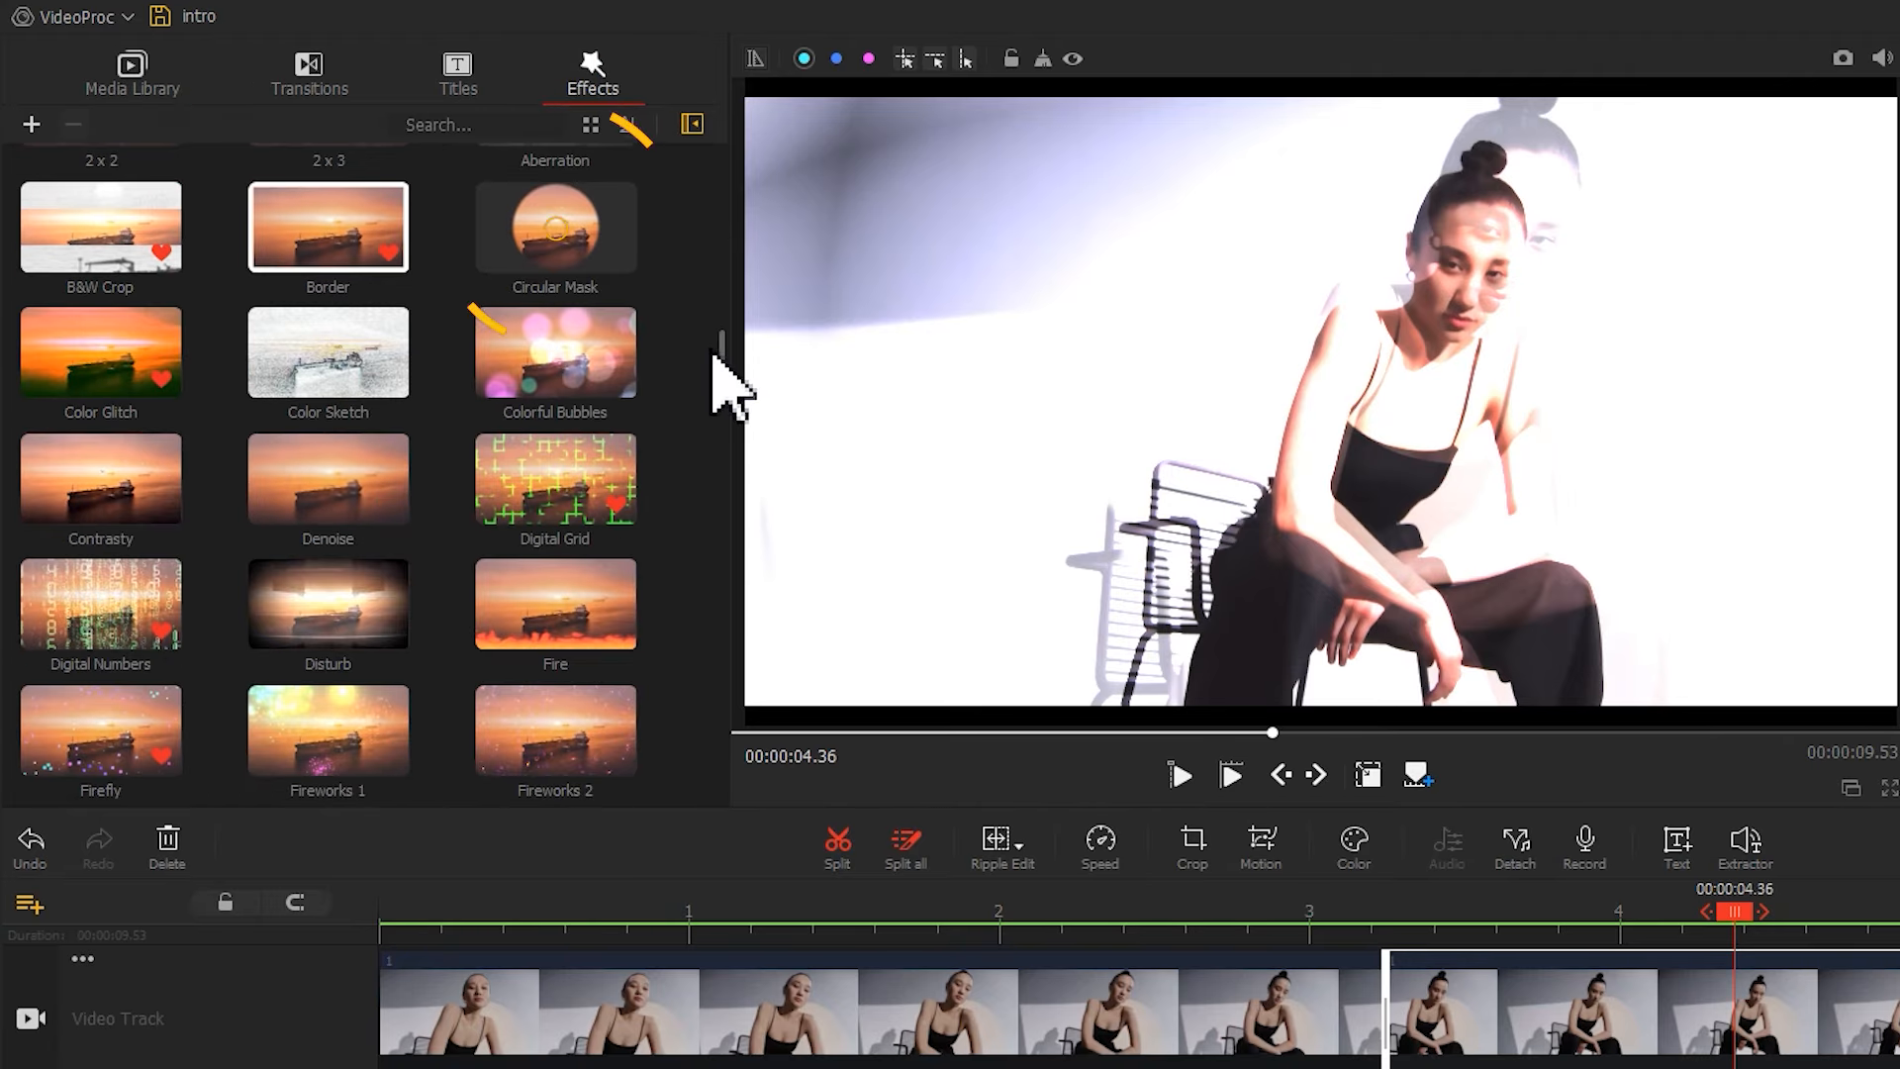
left_click_drag(538, 302, 1038, 1068)
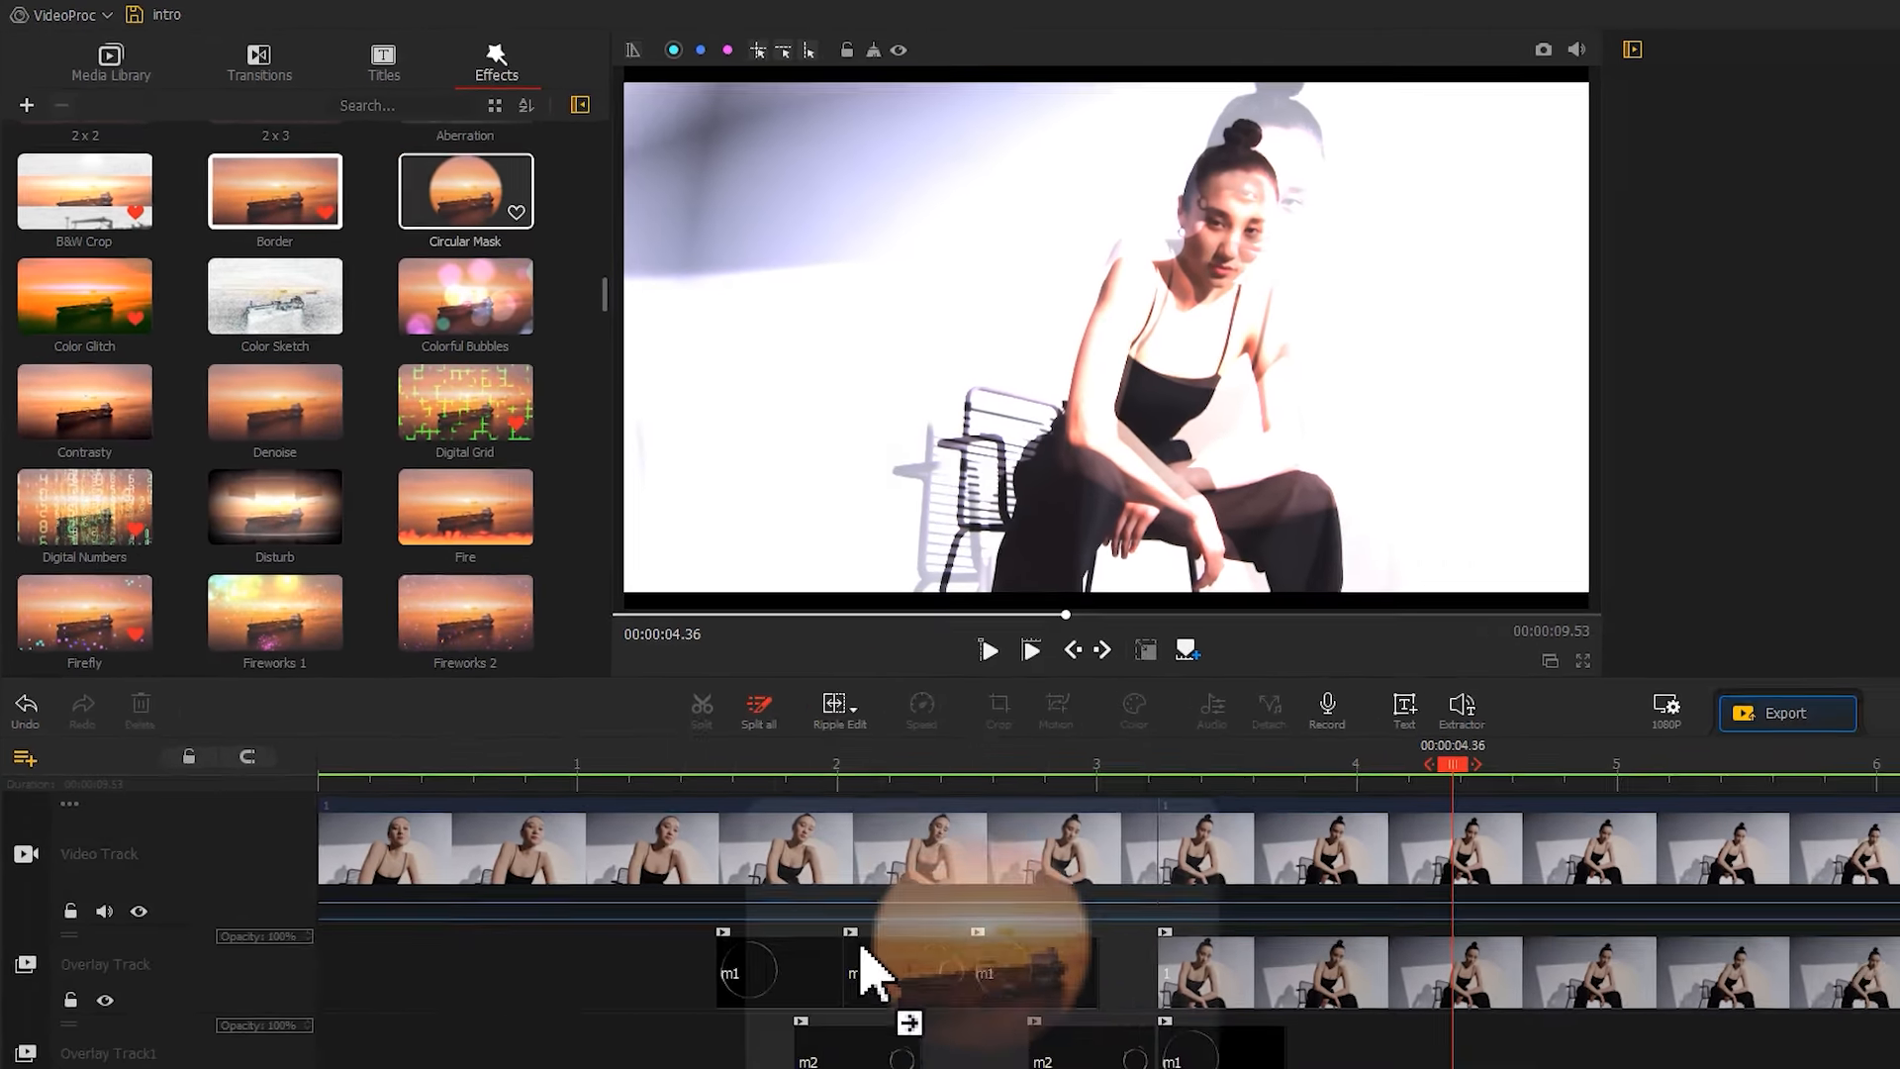
left_click_drag(862, 950, 1183, 1068)
scroll(961, 782, "down", 2)
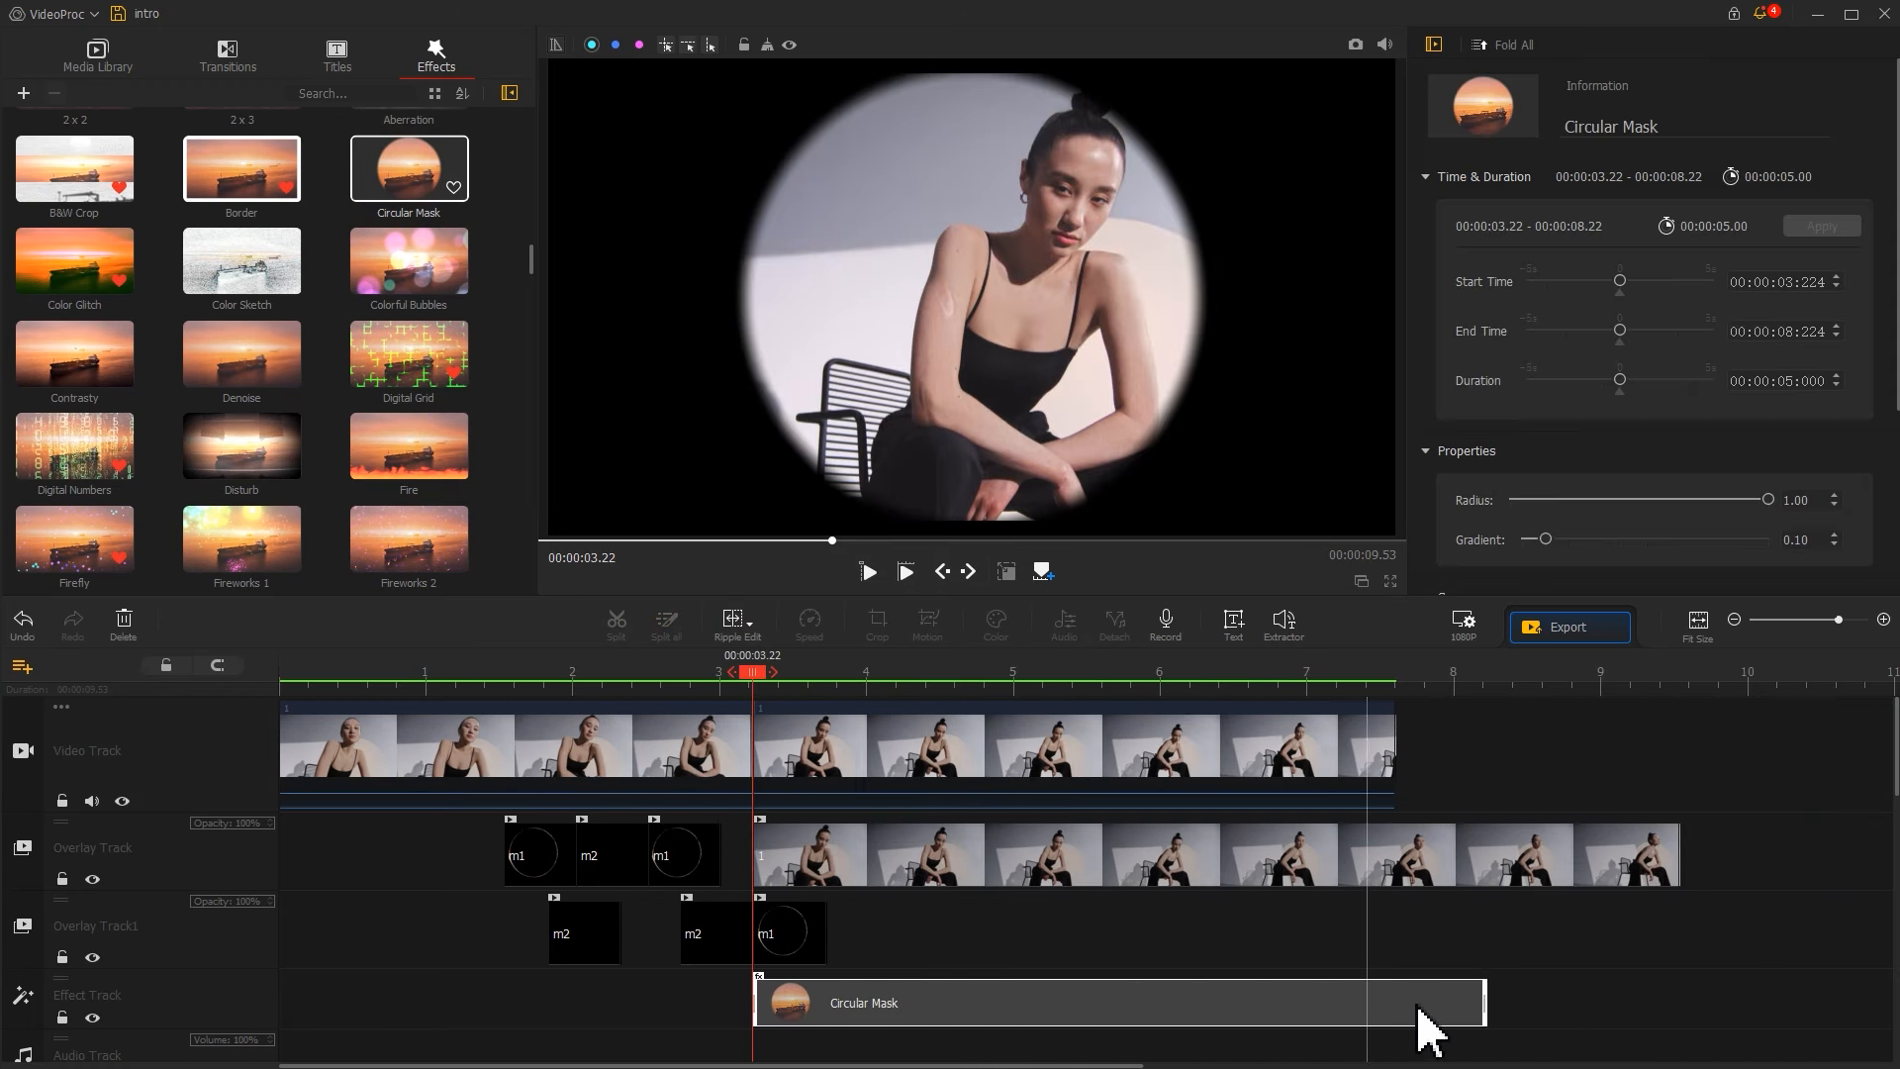
left_click_drag(1481, 1002, 1119, 989)
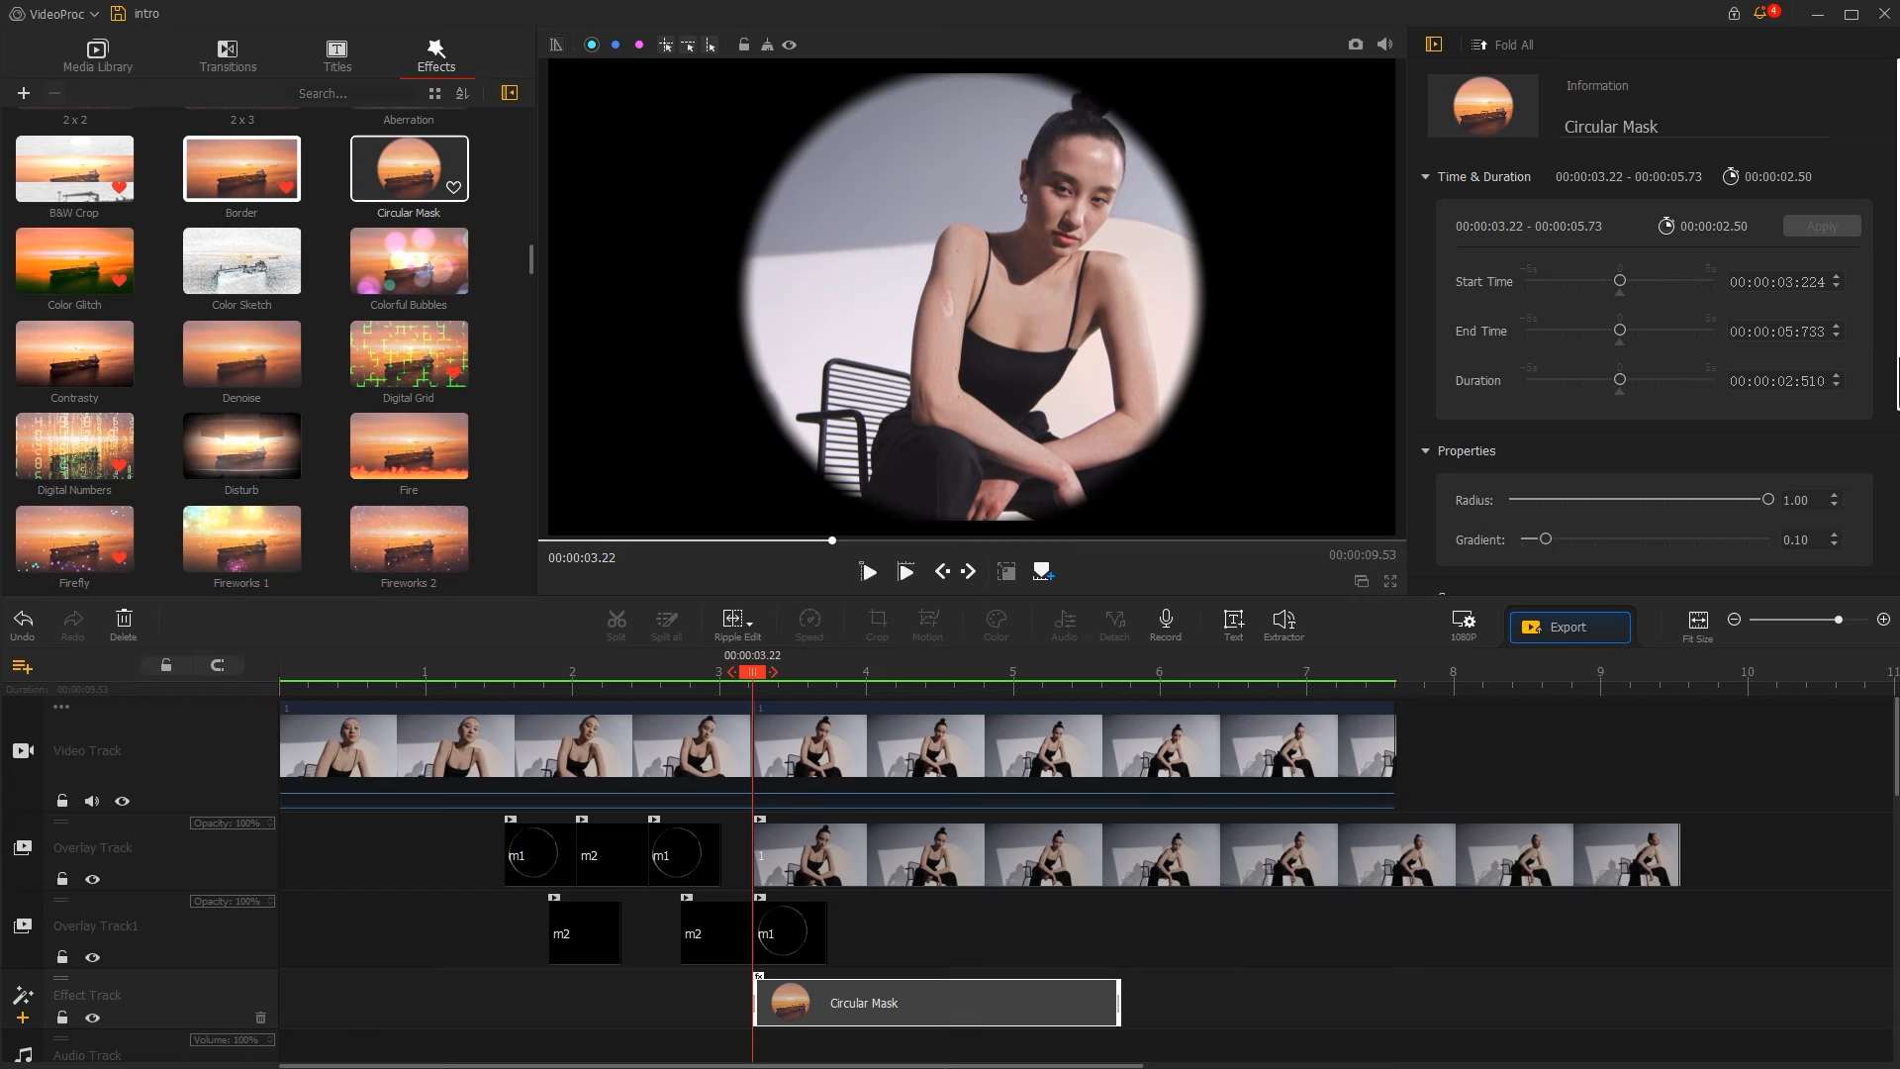
Limit the Circular Mask's scope to the first listed clip 1 instead of the canvas, and slightly increase its gradient
scroll(1866, 552, "down", 3)
left_click(1492, 366)
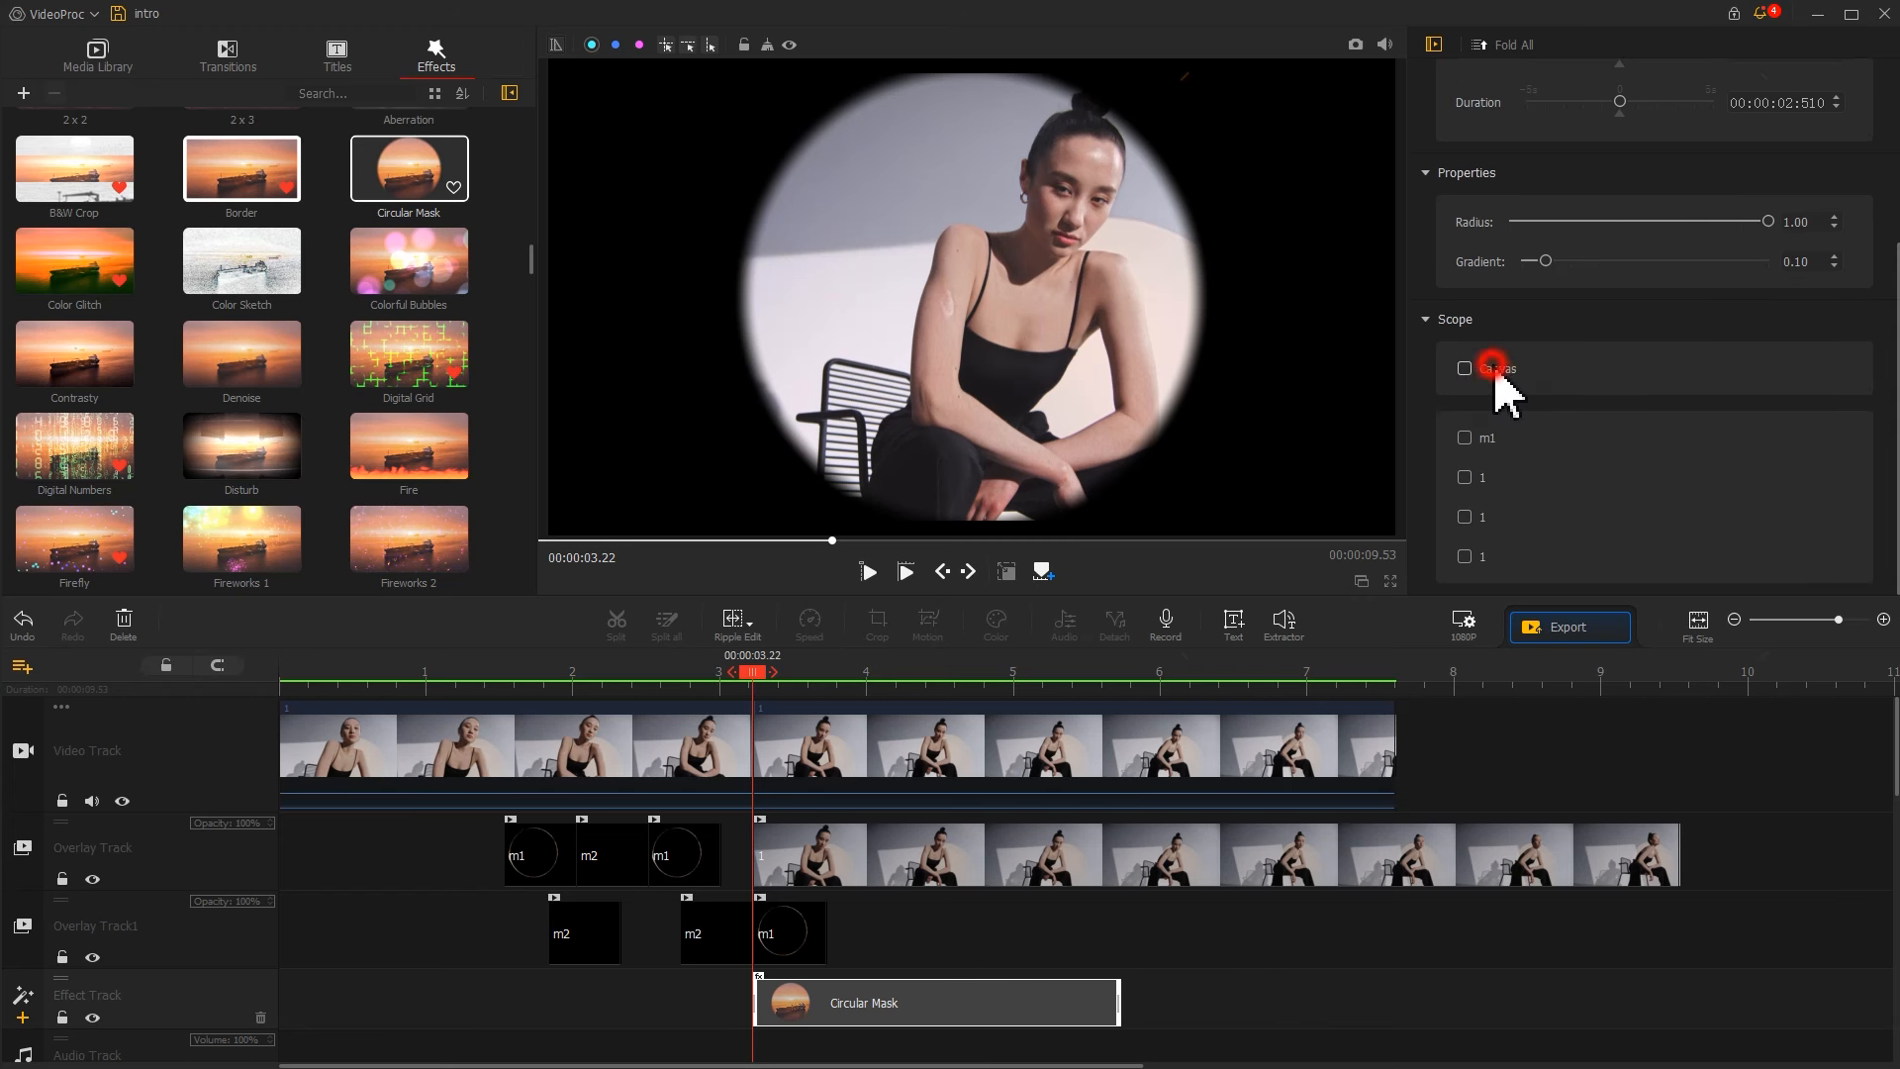
left_click(1466, 481)
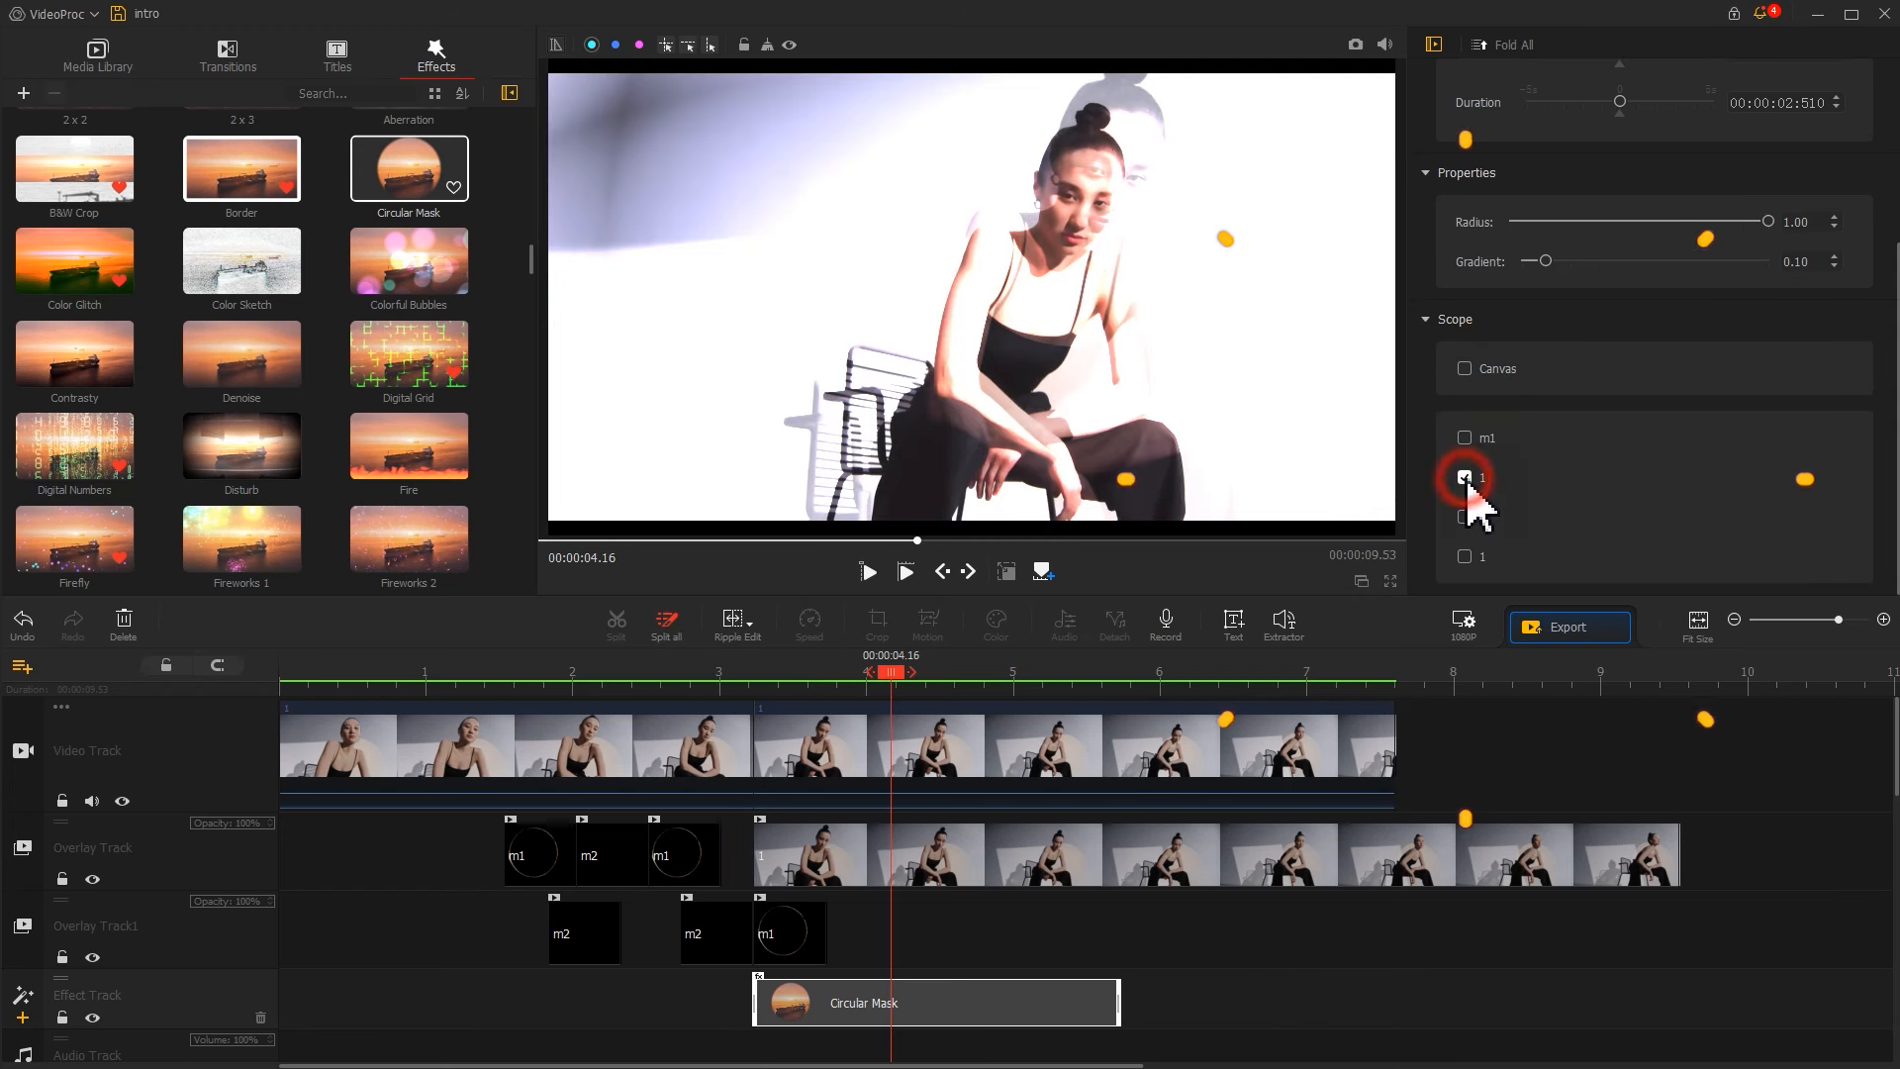
left_click_drag(1547, 261, 1576, 261)
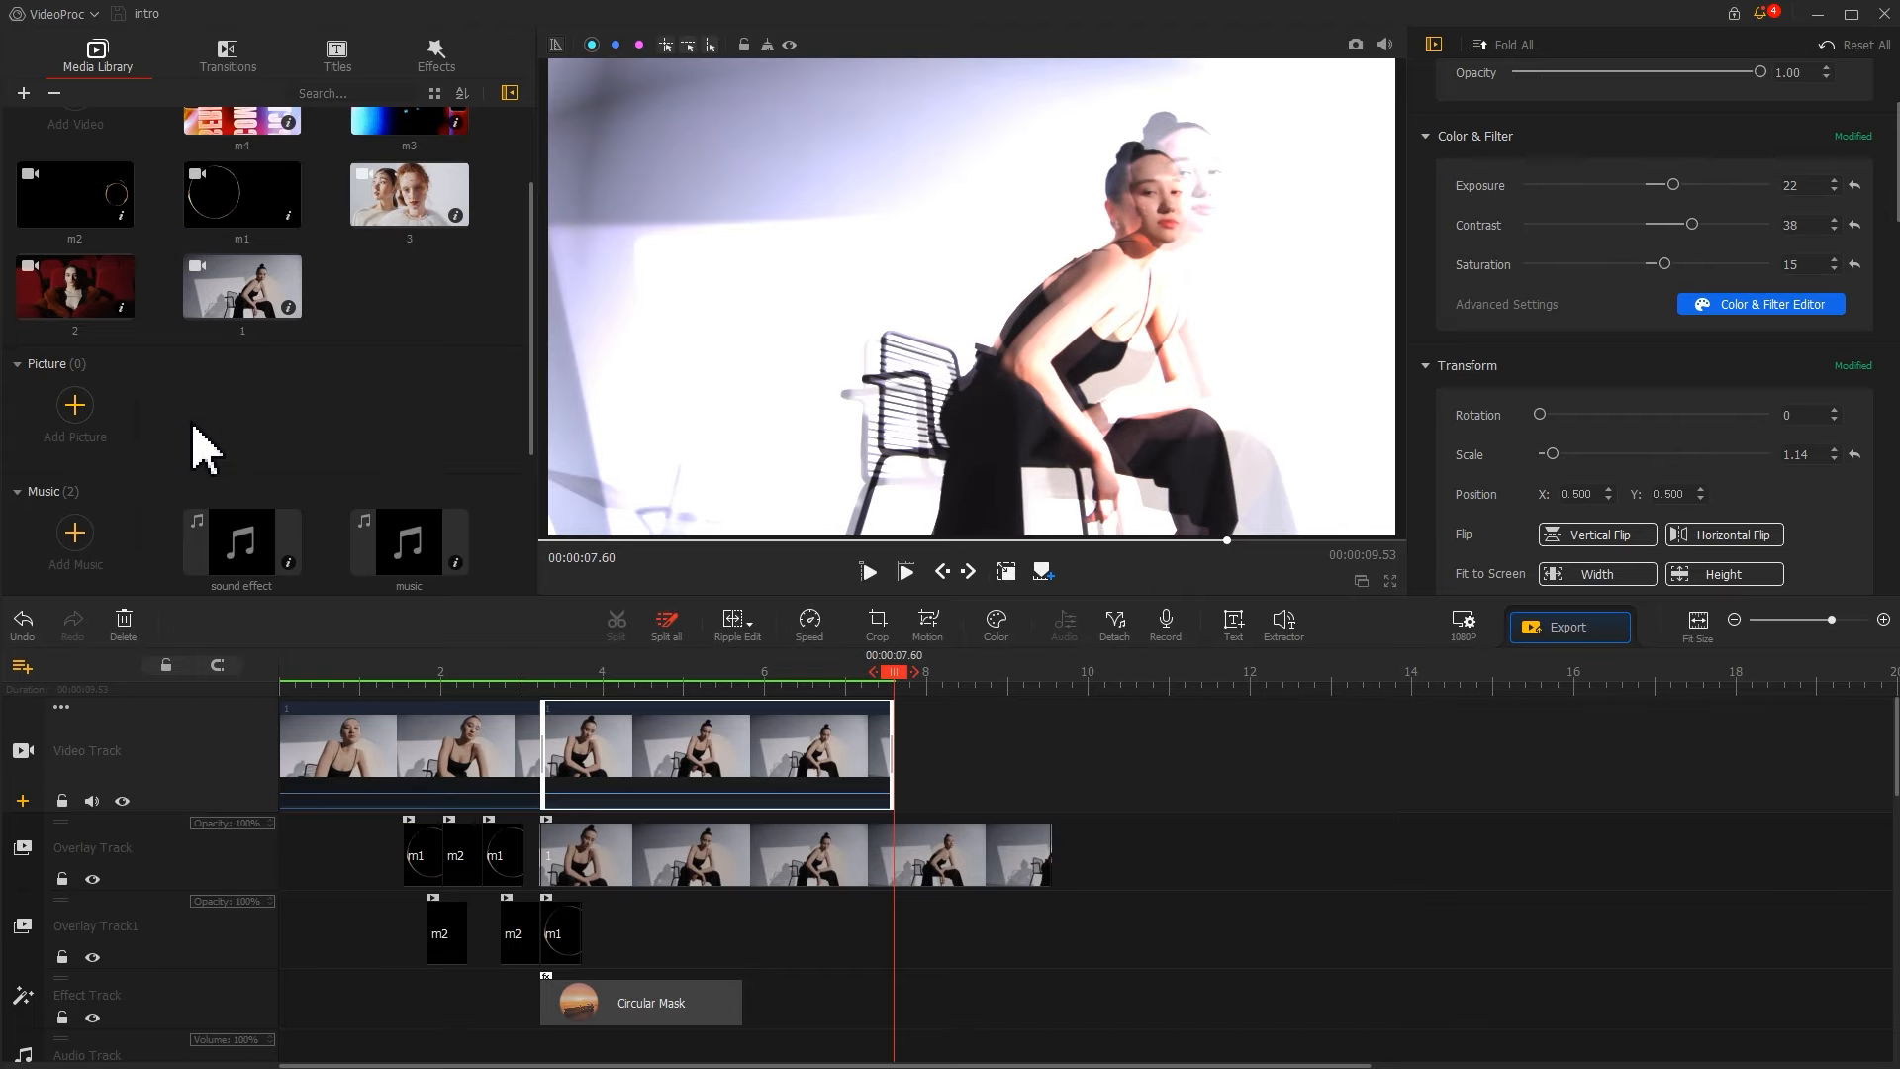
Append clip 2 to the end of the Video Track and split it at 00:00:10.60 and 00:00:17.23
left_click_drag(76, 297, 1003, 774)
mouse_move(1155, 679)
left_mouse_down()
mouse_move(1124, 683)
mouse_move(1140, 683)
left_mouse_up()
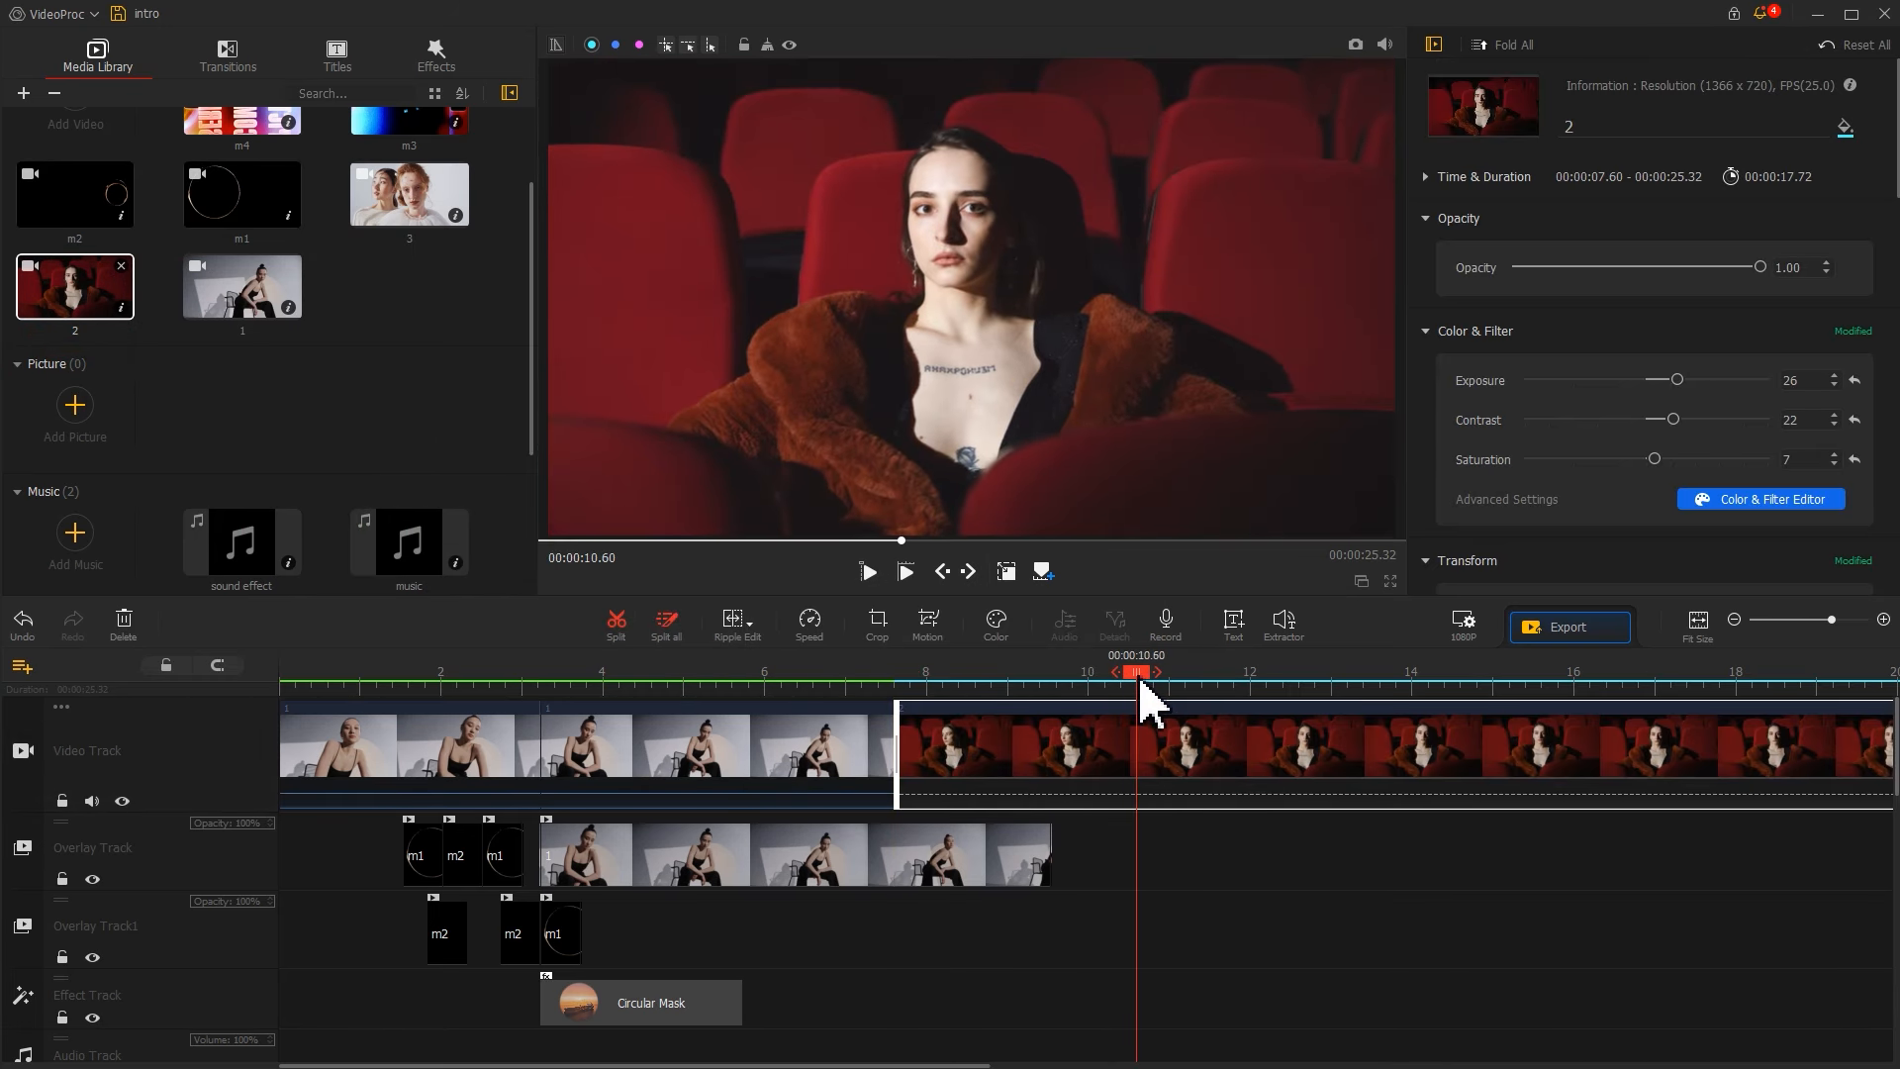
left_click(622, 633)
left_click_drag(1559, 658, 1683, 681)
left_click(616, 624)
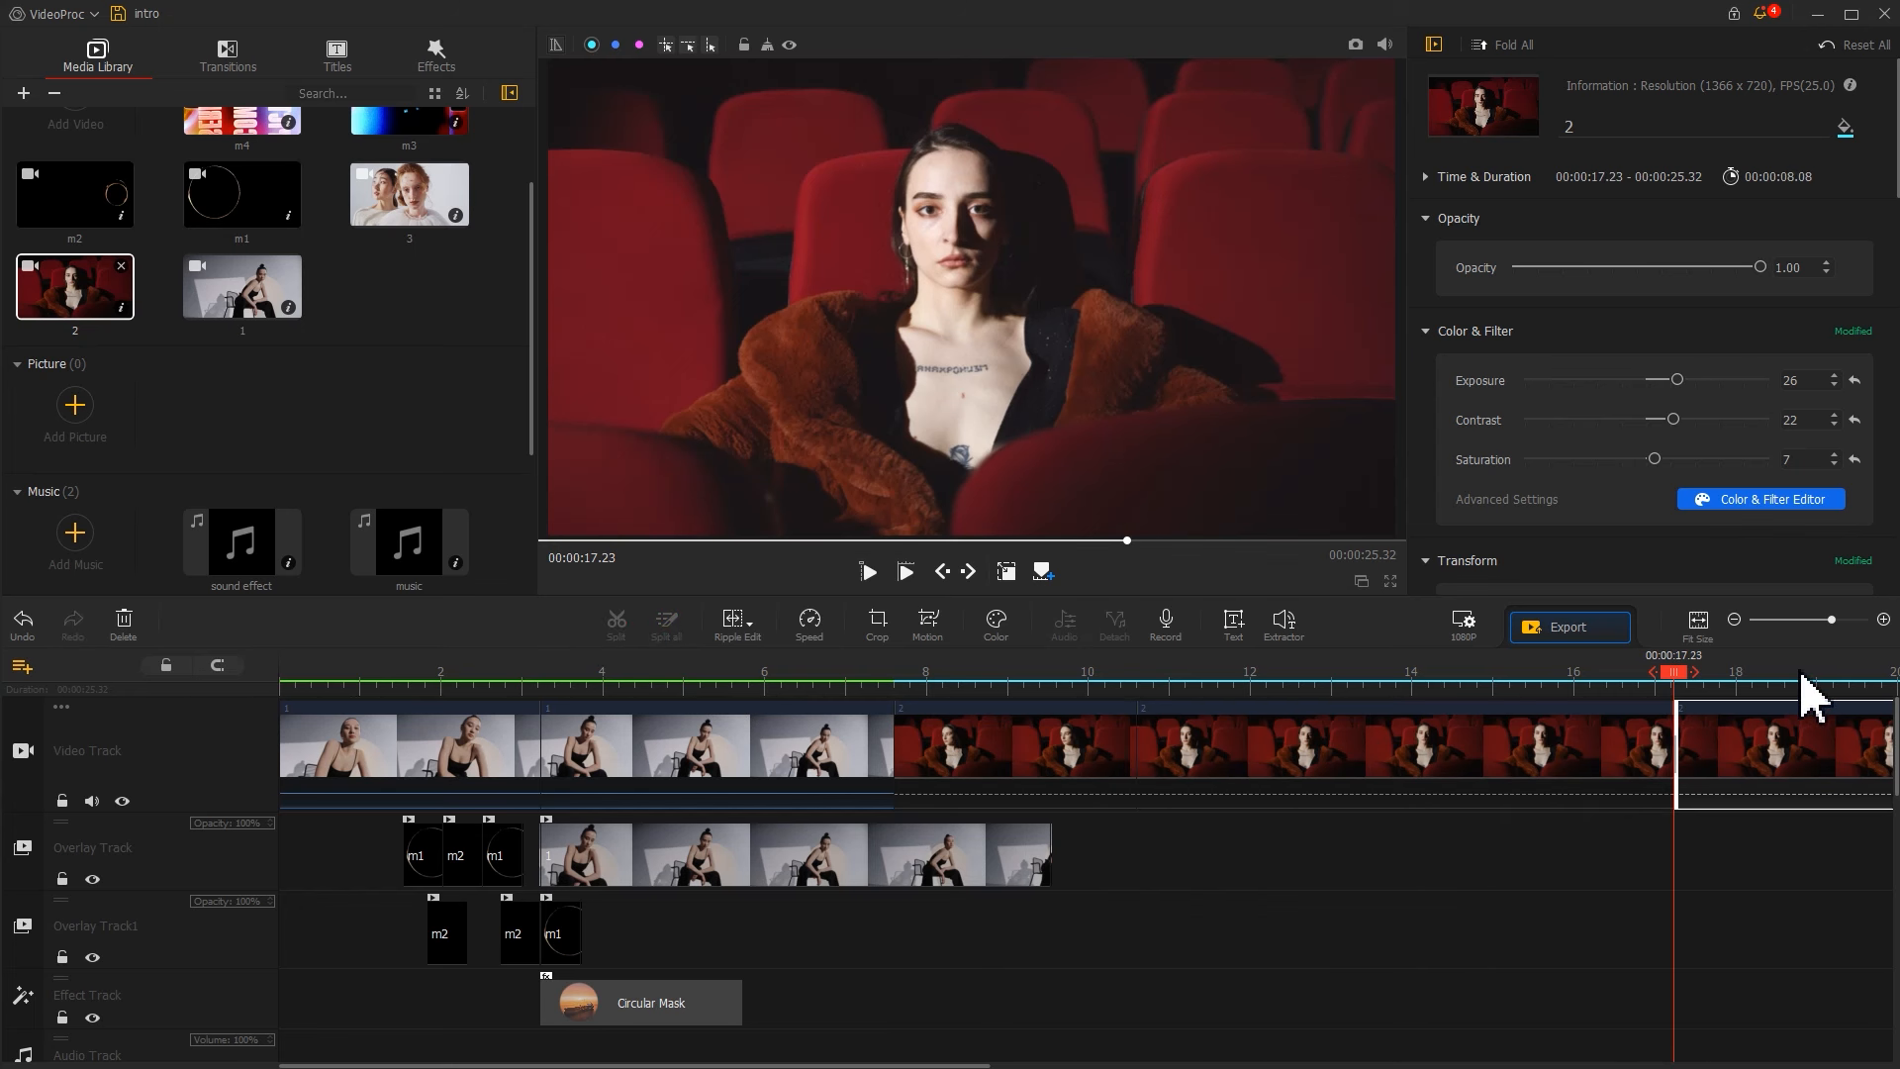
Split clip 2 once more at 00:00:19.40 and delete the remainder after the cut
left_click(1799, 679)
left_click_drag(1803, 681, 1859, 683)
left_click(620, 631)
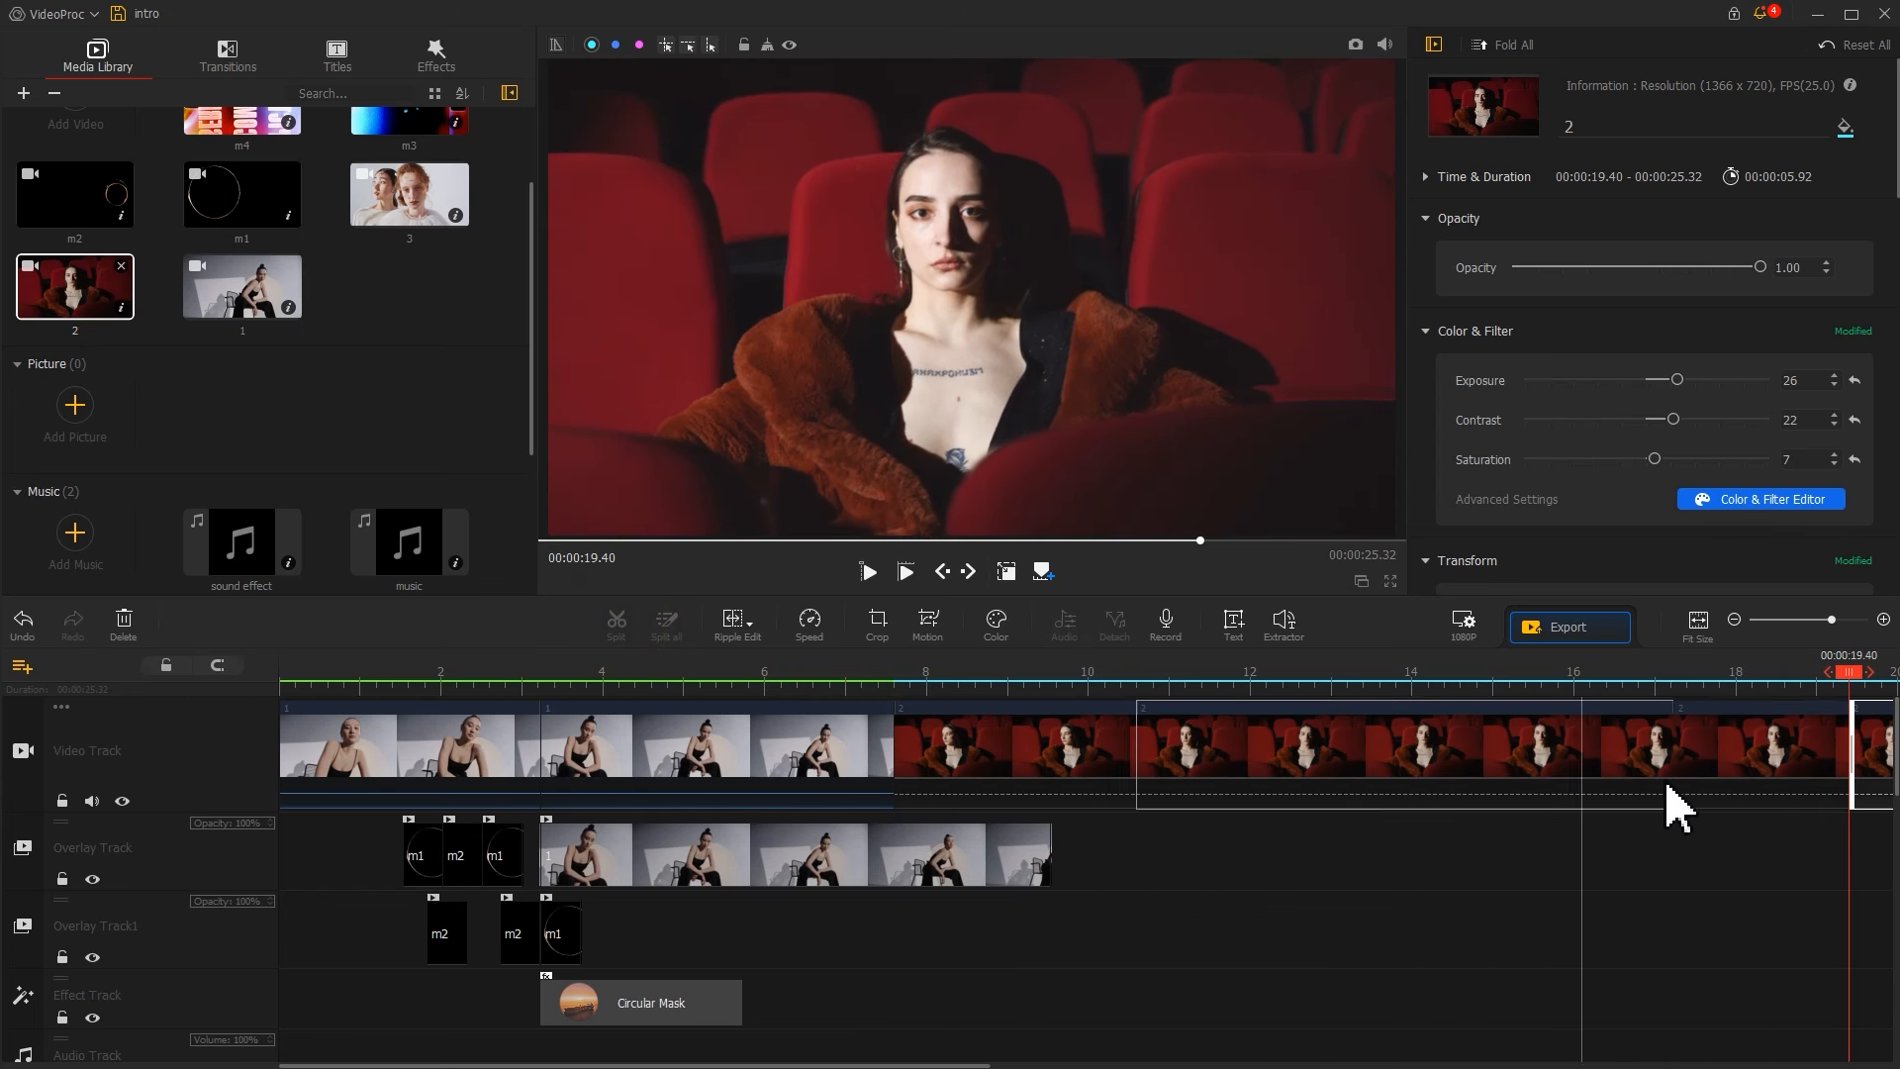
left_click(1870, 777)
key("Delete")
In the middle segment of clip 2, add a motion keyframe at 0.76 s with the frame enlarged to the full 1366x720
left_click(1415, 782)
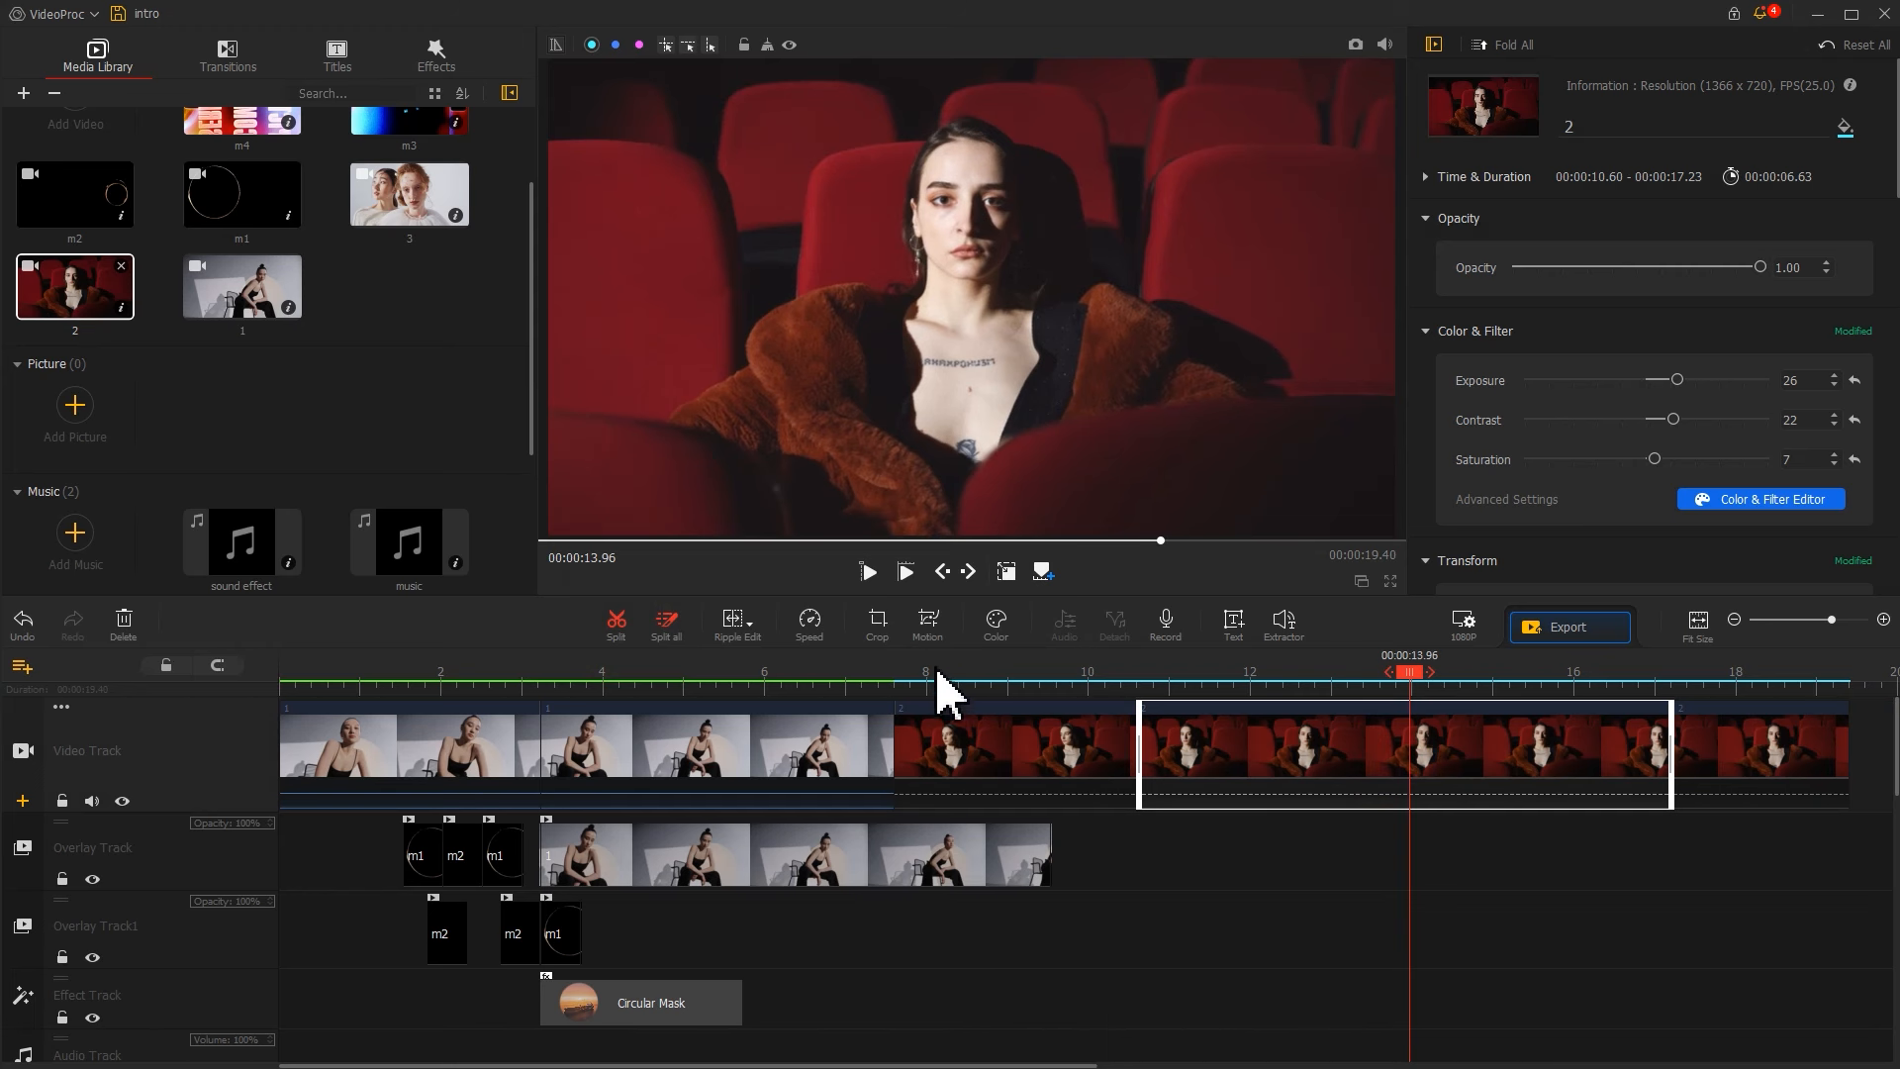
left_click(930, 639)
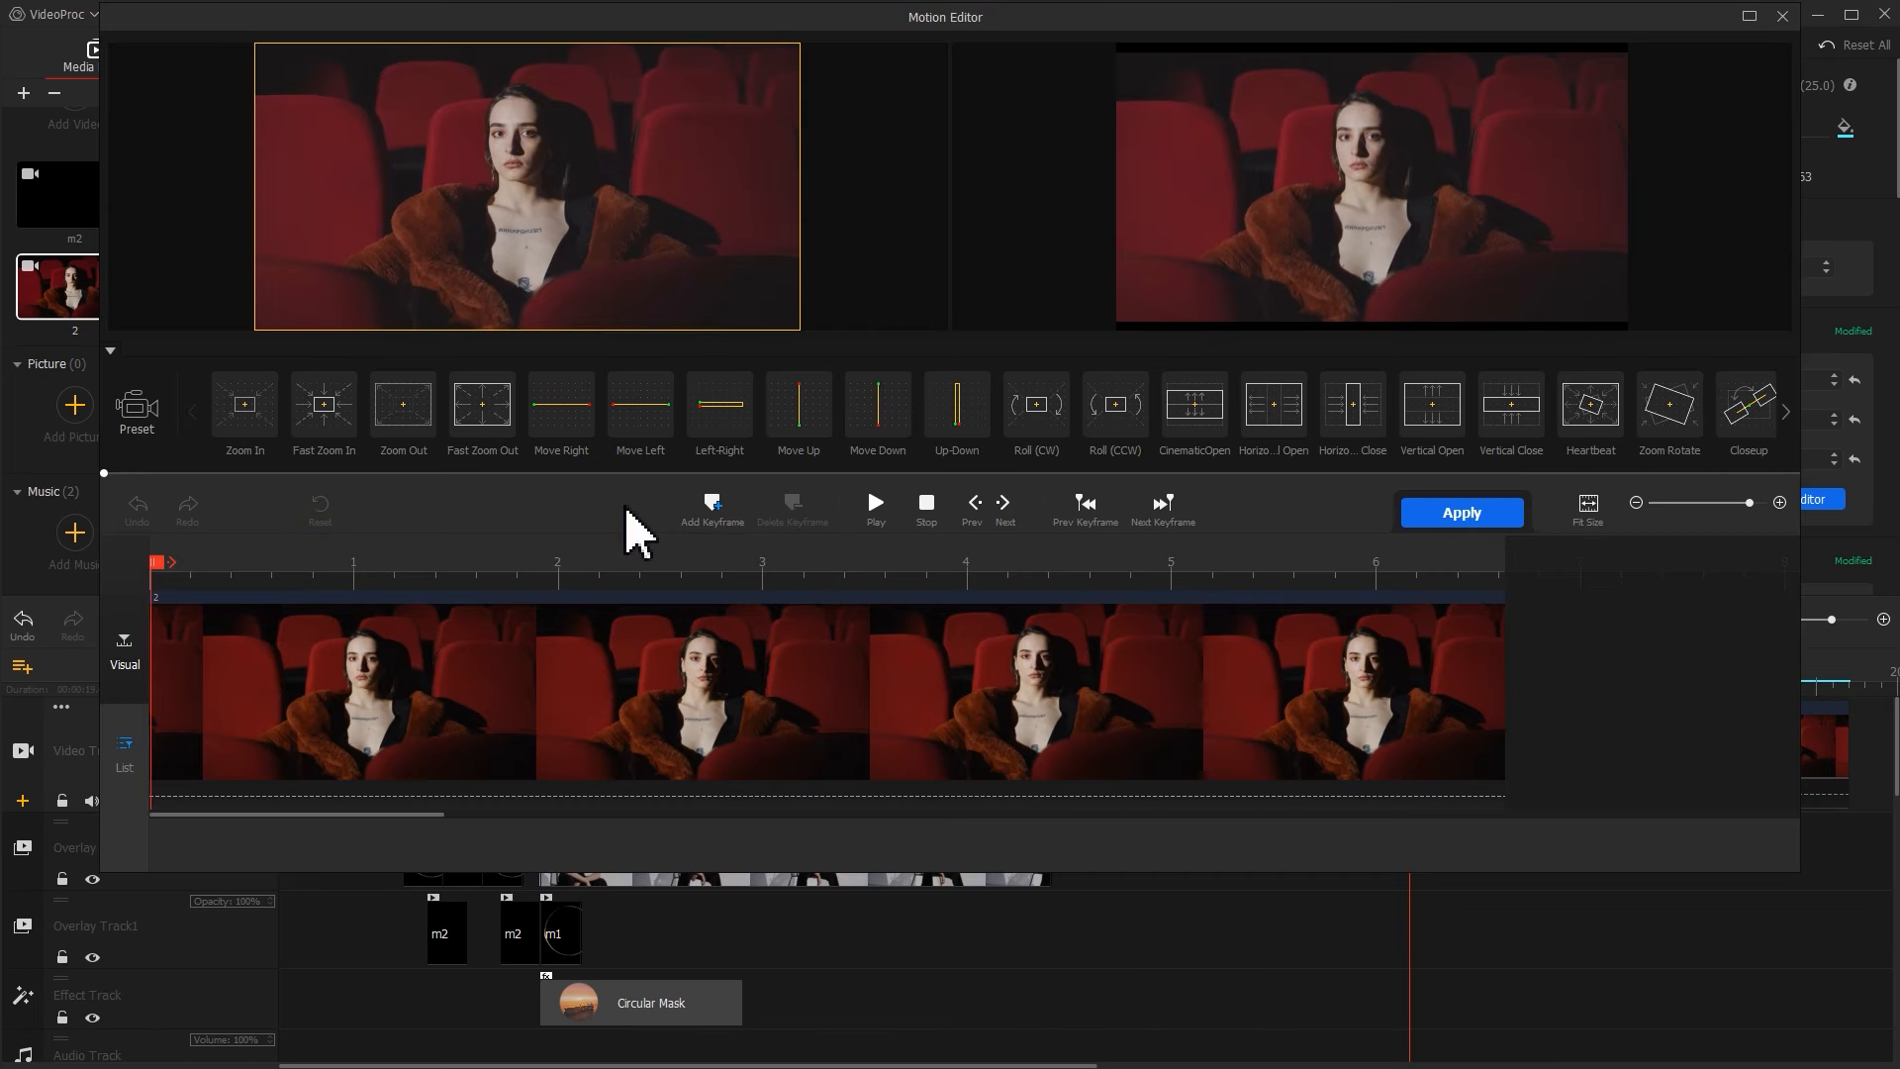
left_click(330, 562)
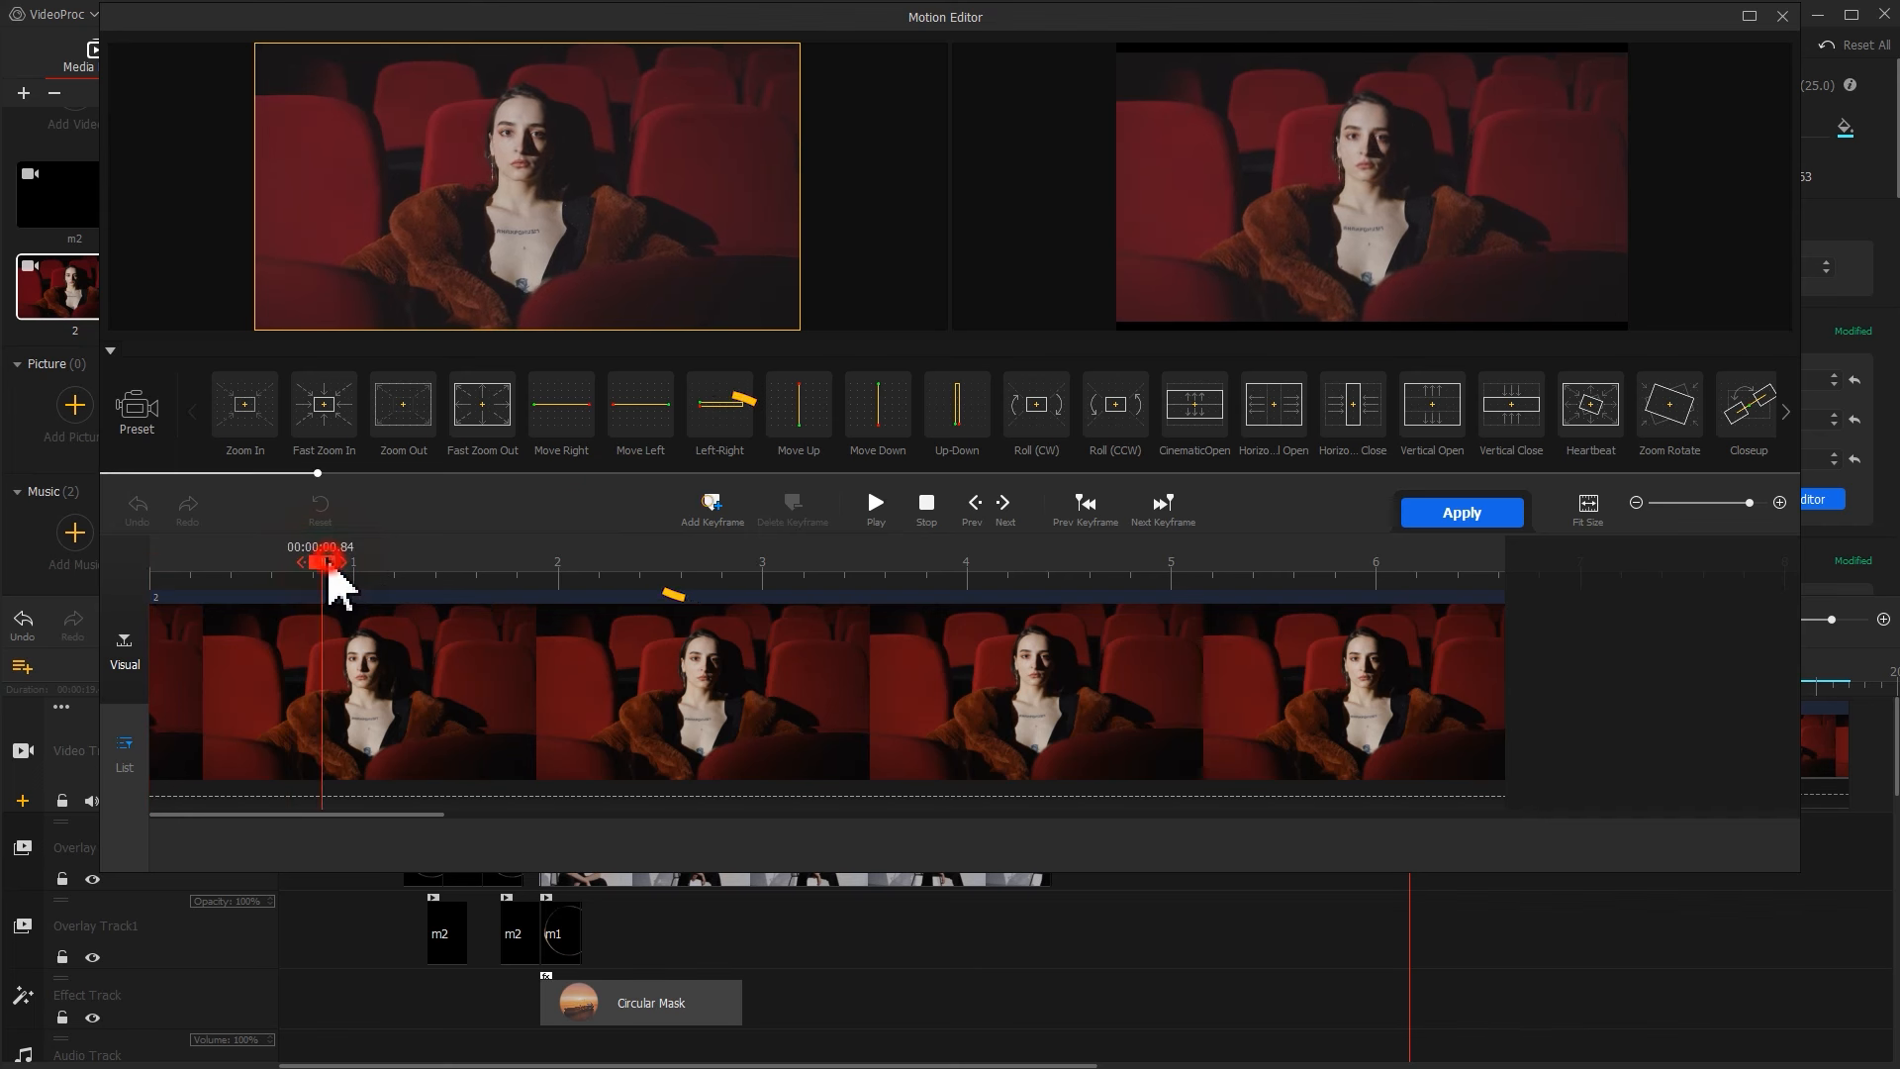
left_click(705, 510)
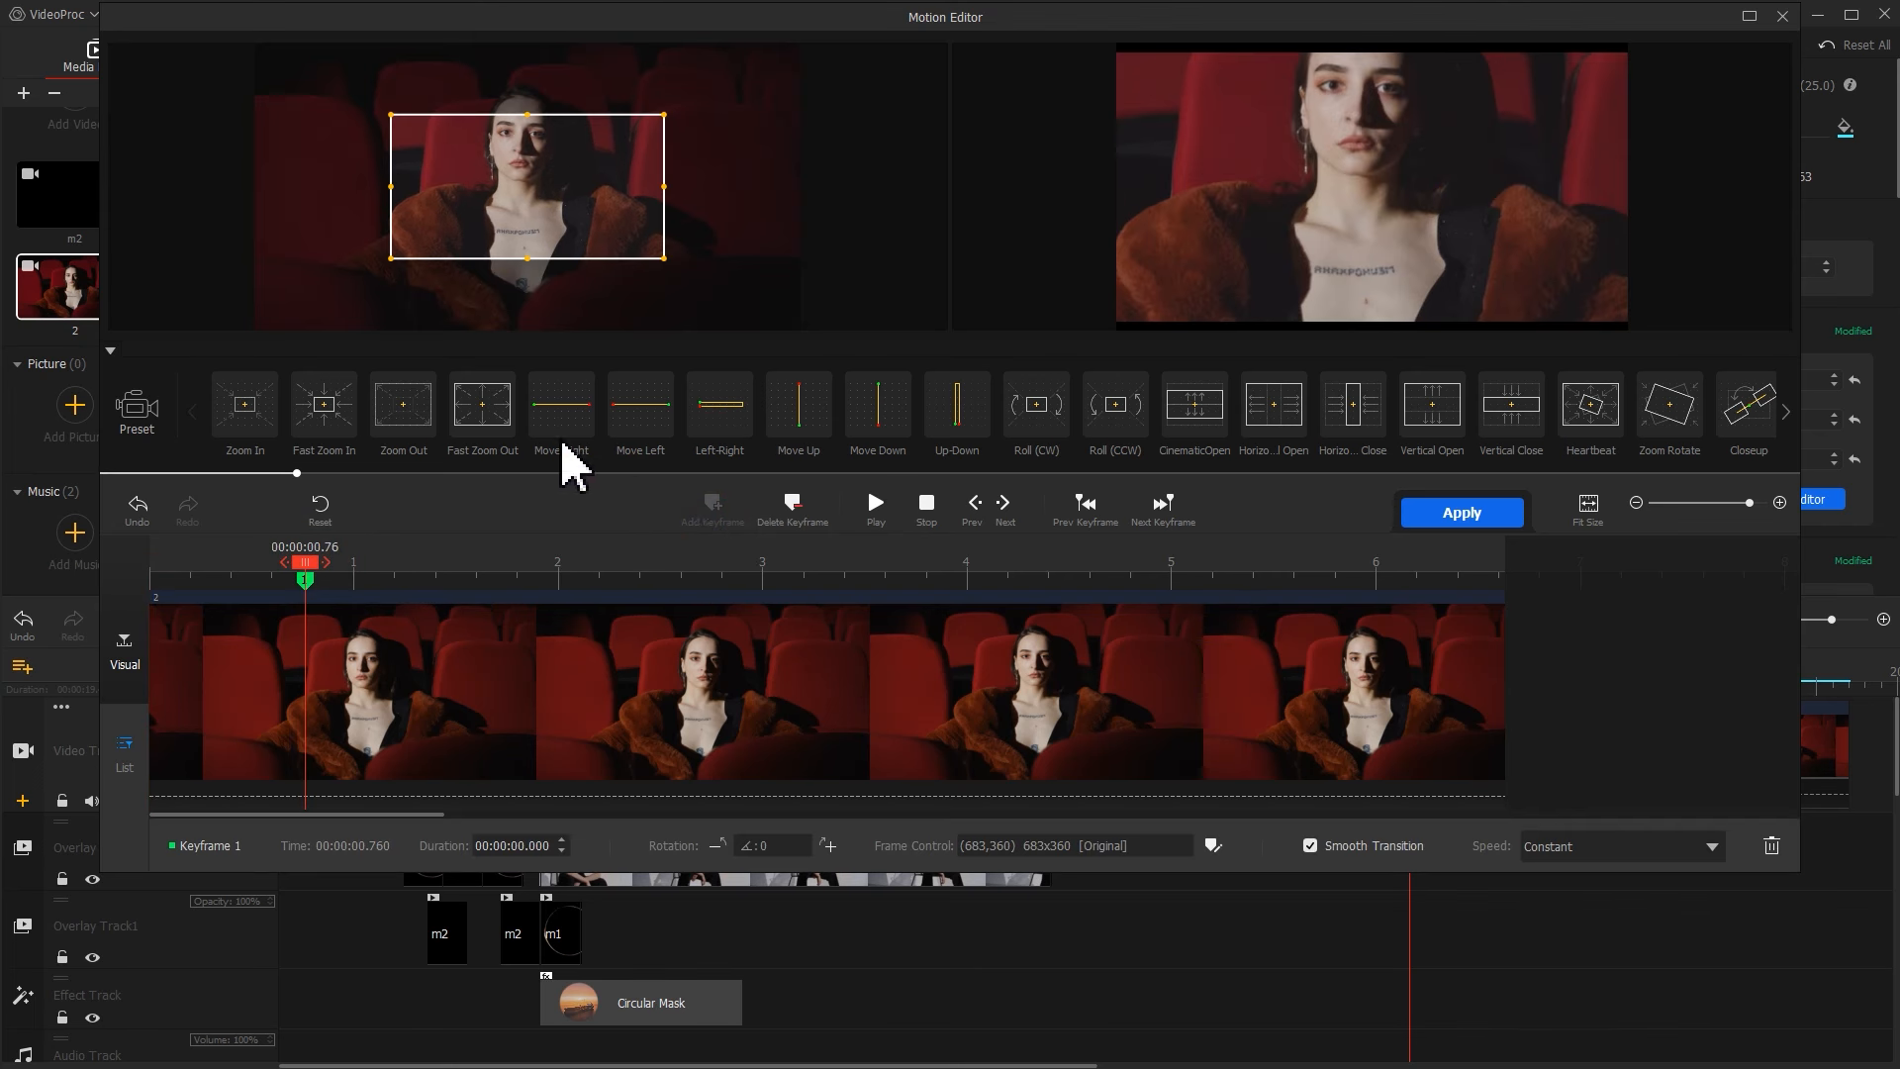
left_click_drag(390, 258, 257, 330)
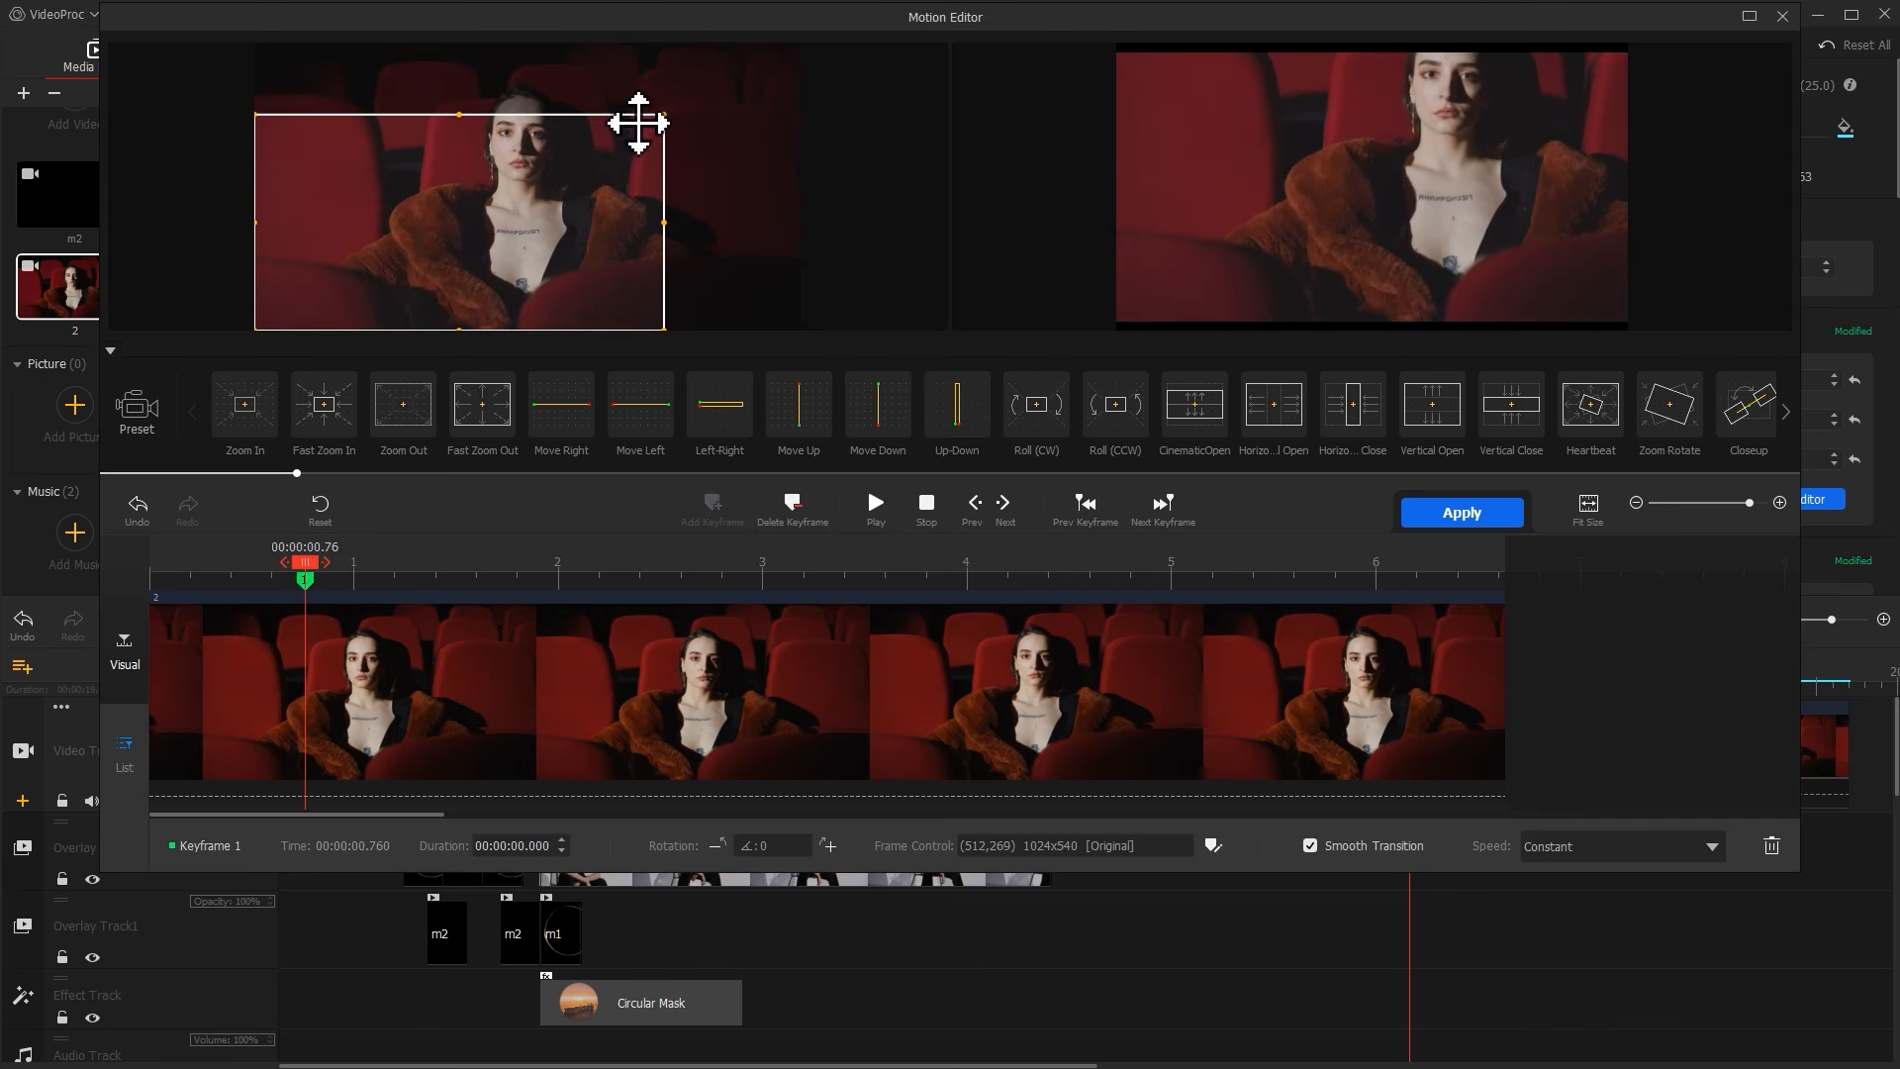
left_click_drag(662, 113, 781, 62)
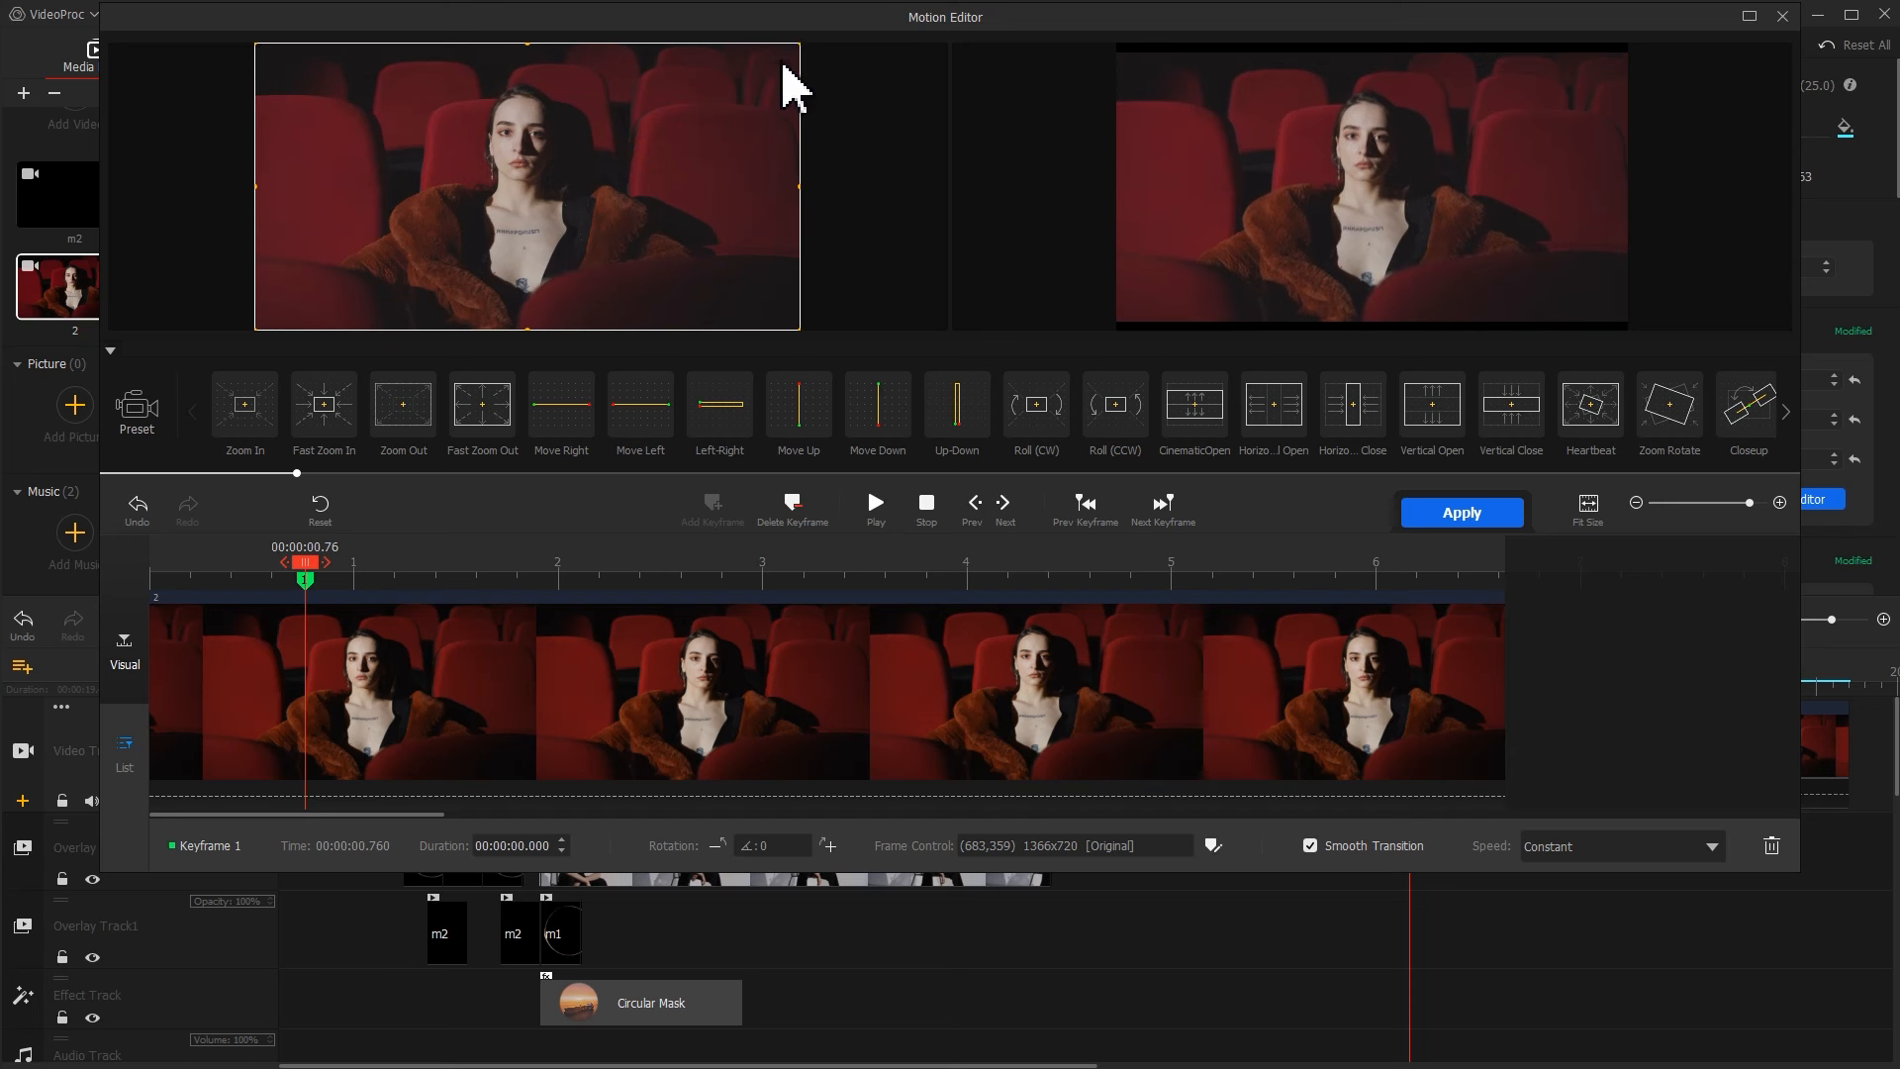
Add a second motion keyframe at 4.24 s with a centred frame of about 1056x556, and apply the motion to the segment
left_click_drag(980, 561, 1028, 566)
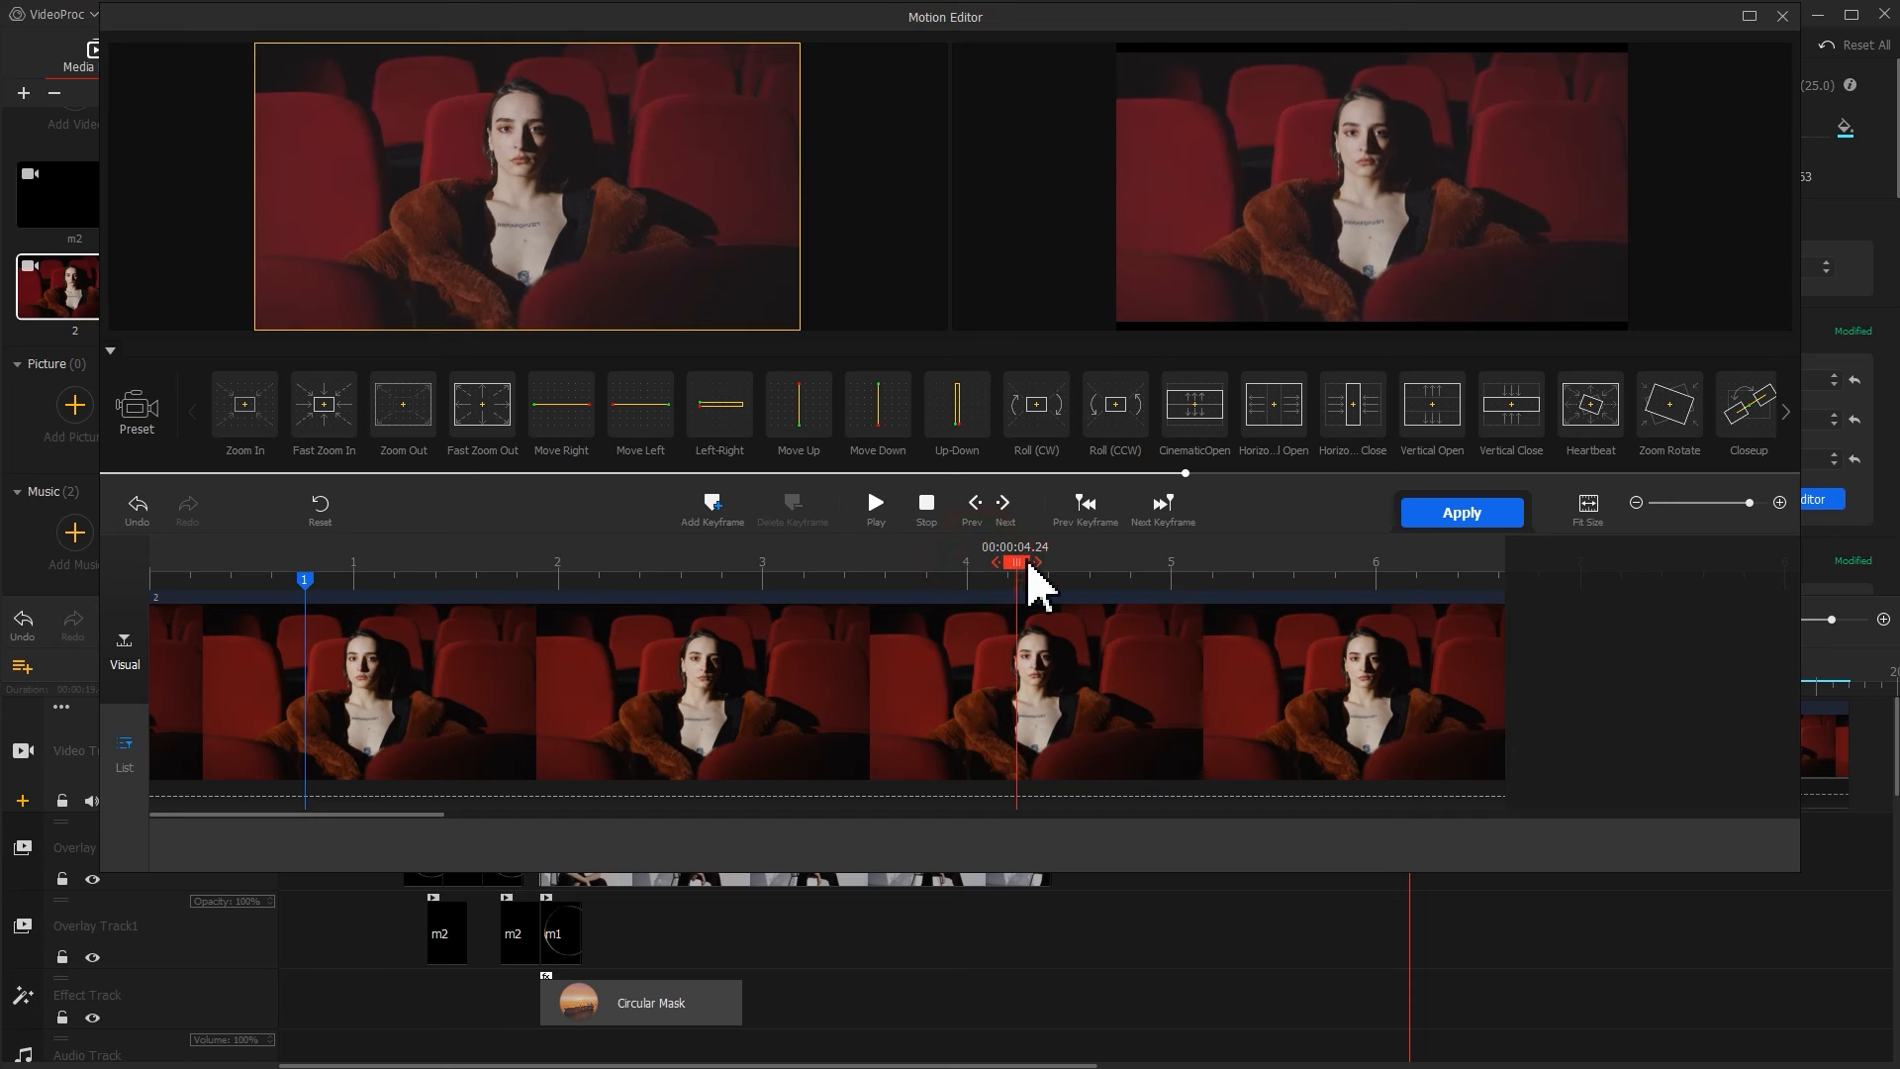
left_click(712, 505)
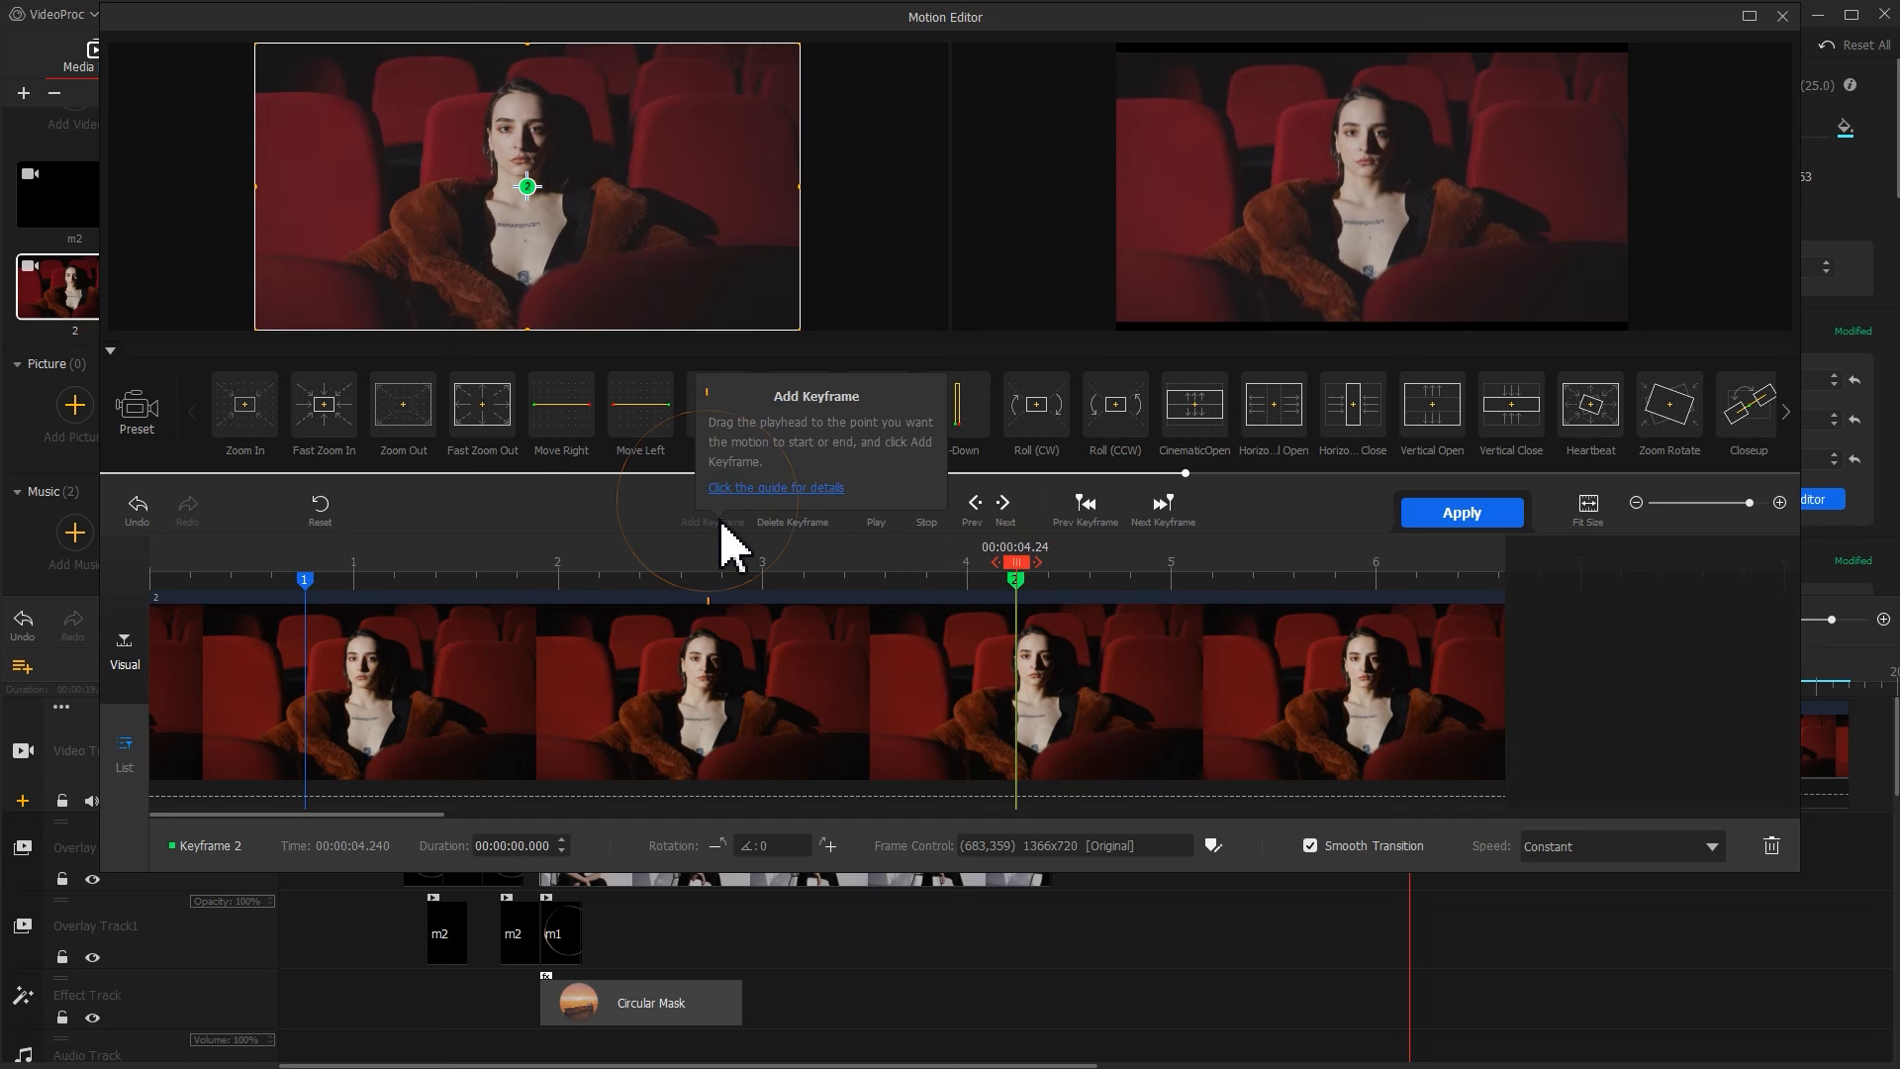
left_click_drag(255, 329, 379, 265)
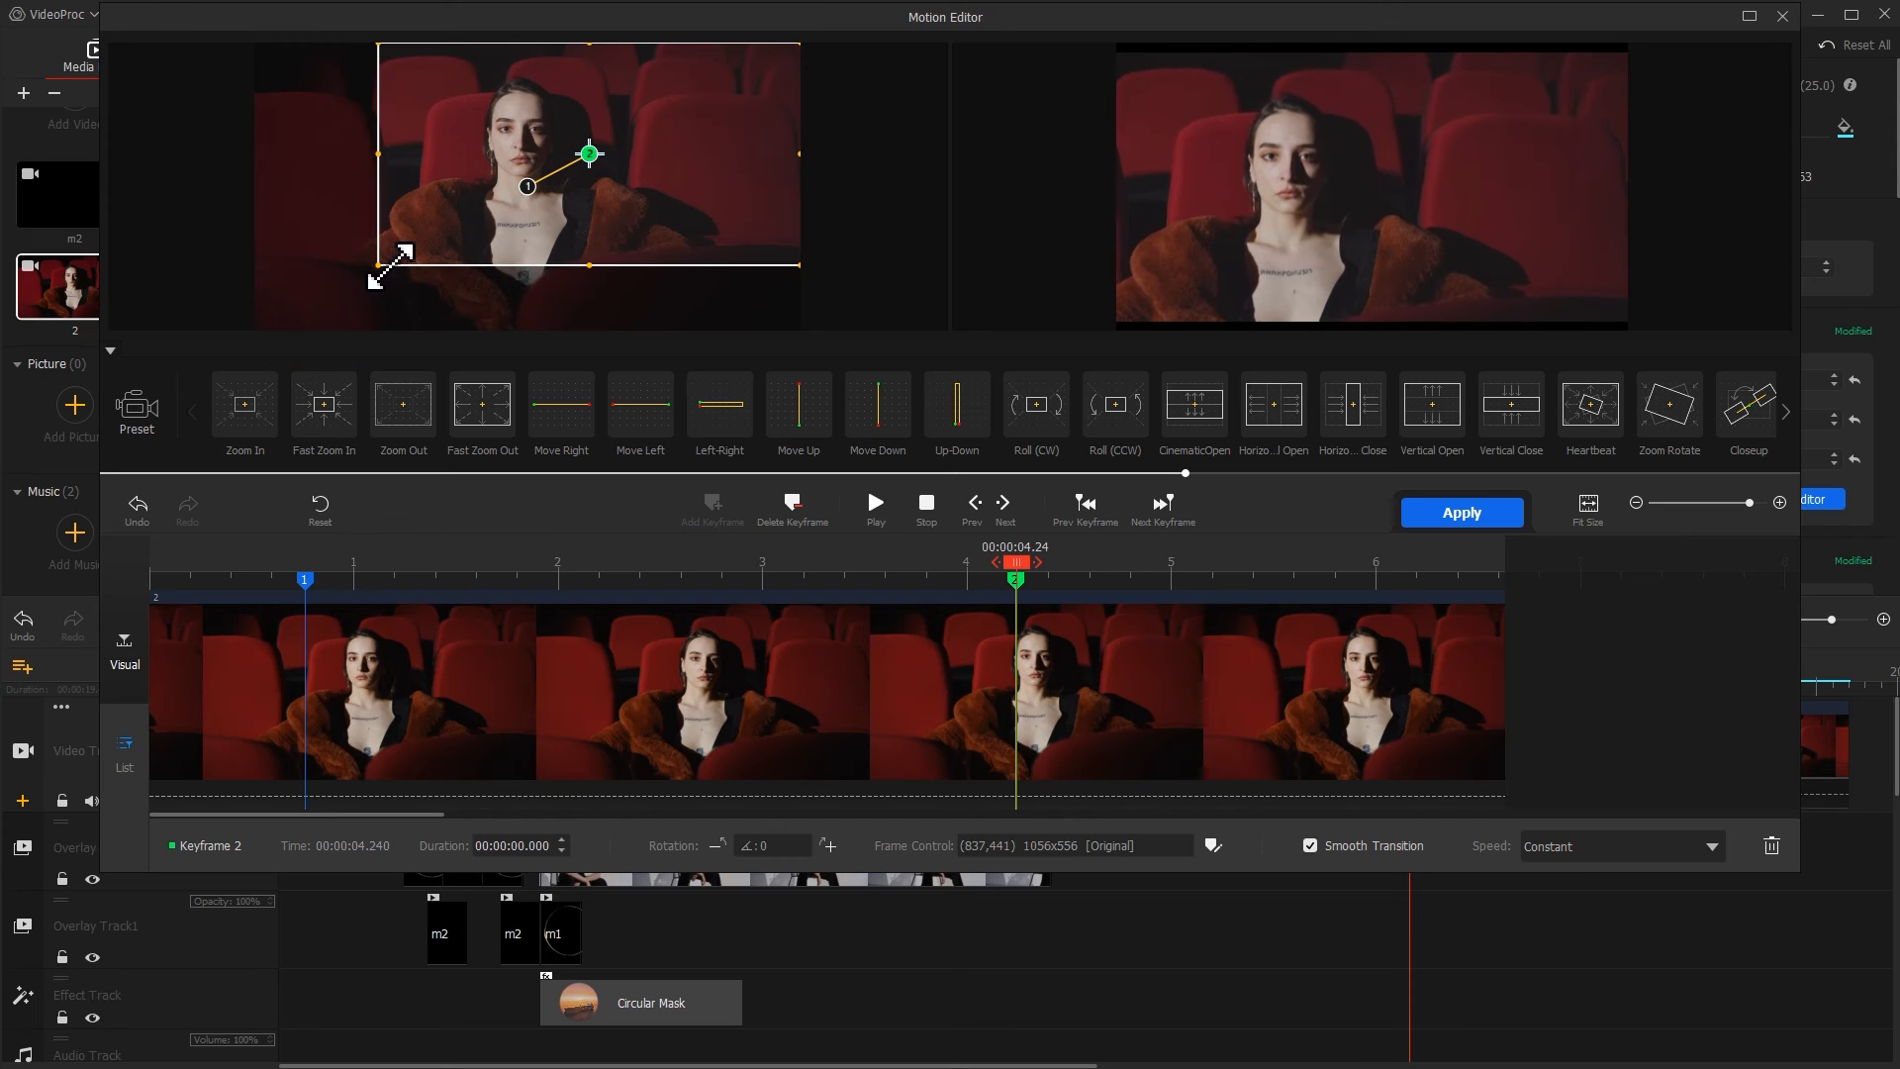
left_click_drag(510, 213, 505, 247)
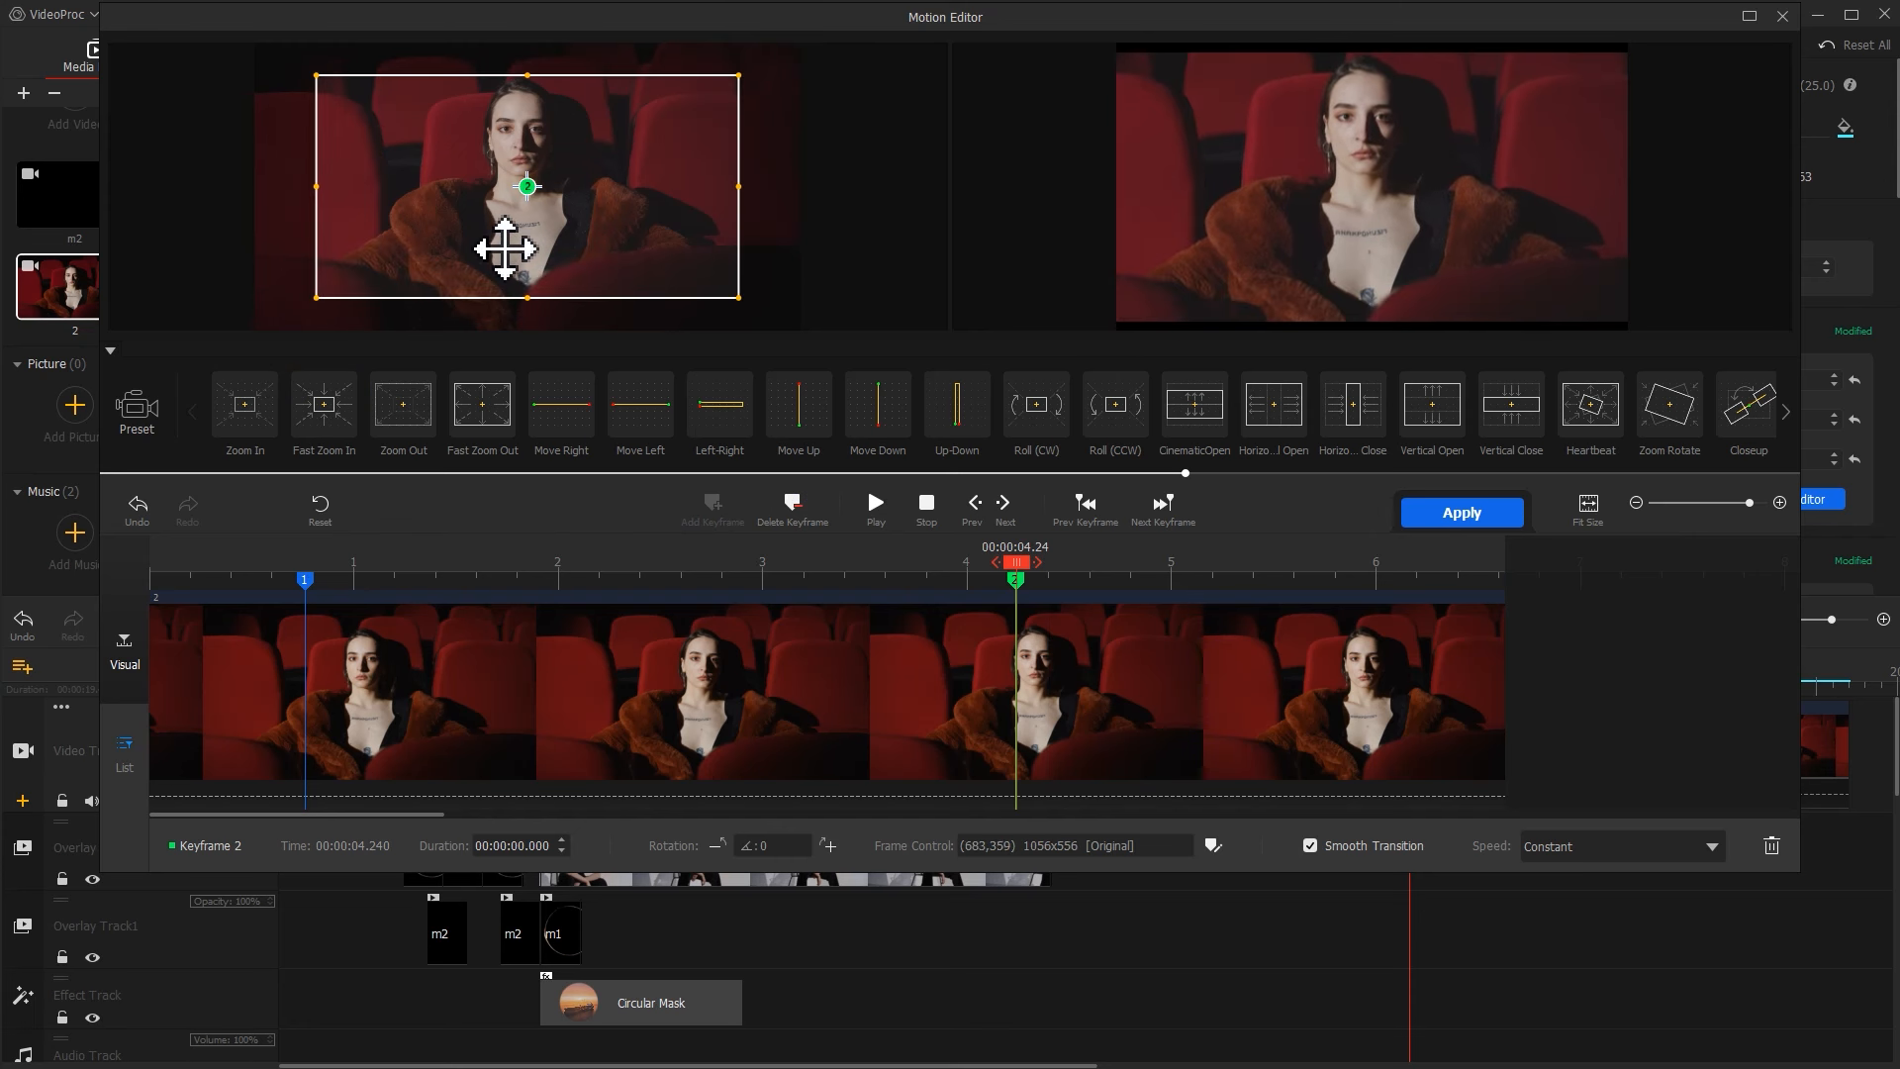
left_click(1462, 517)
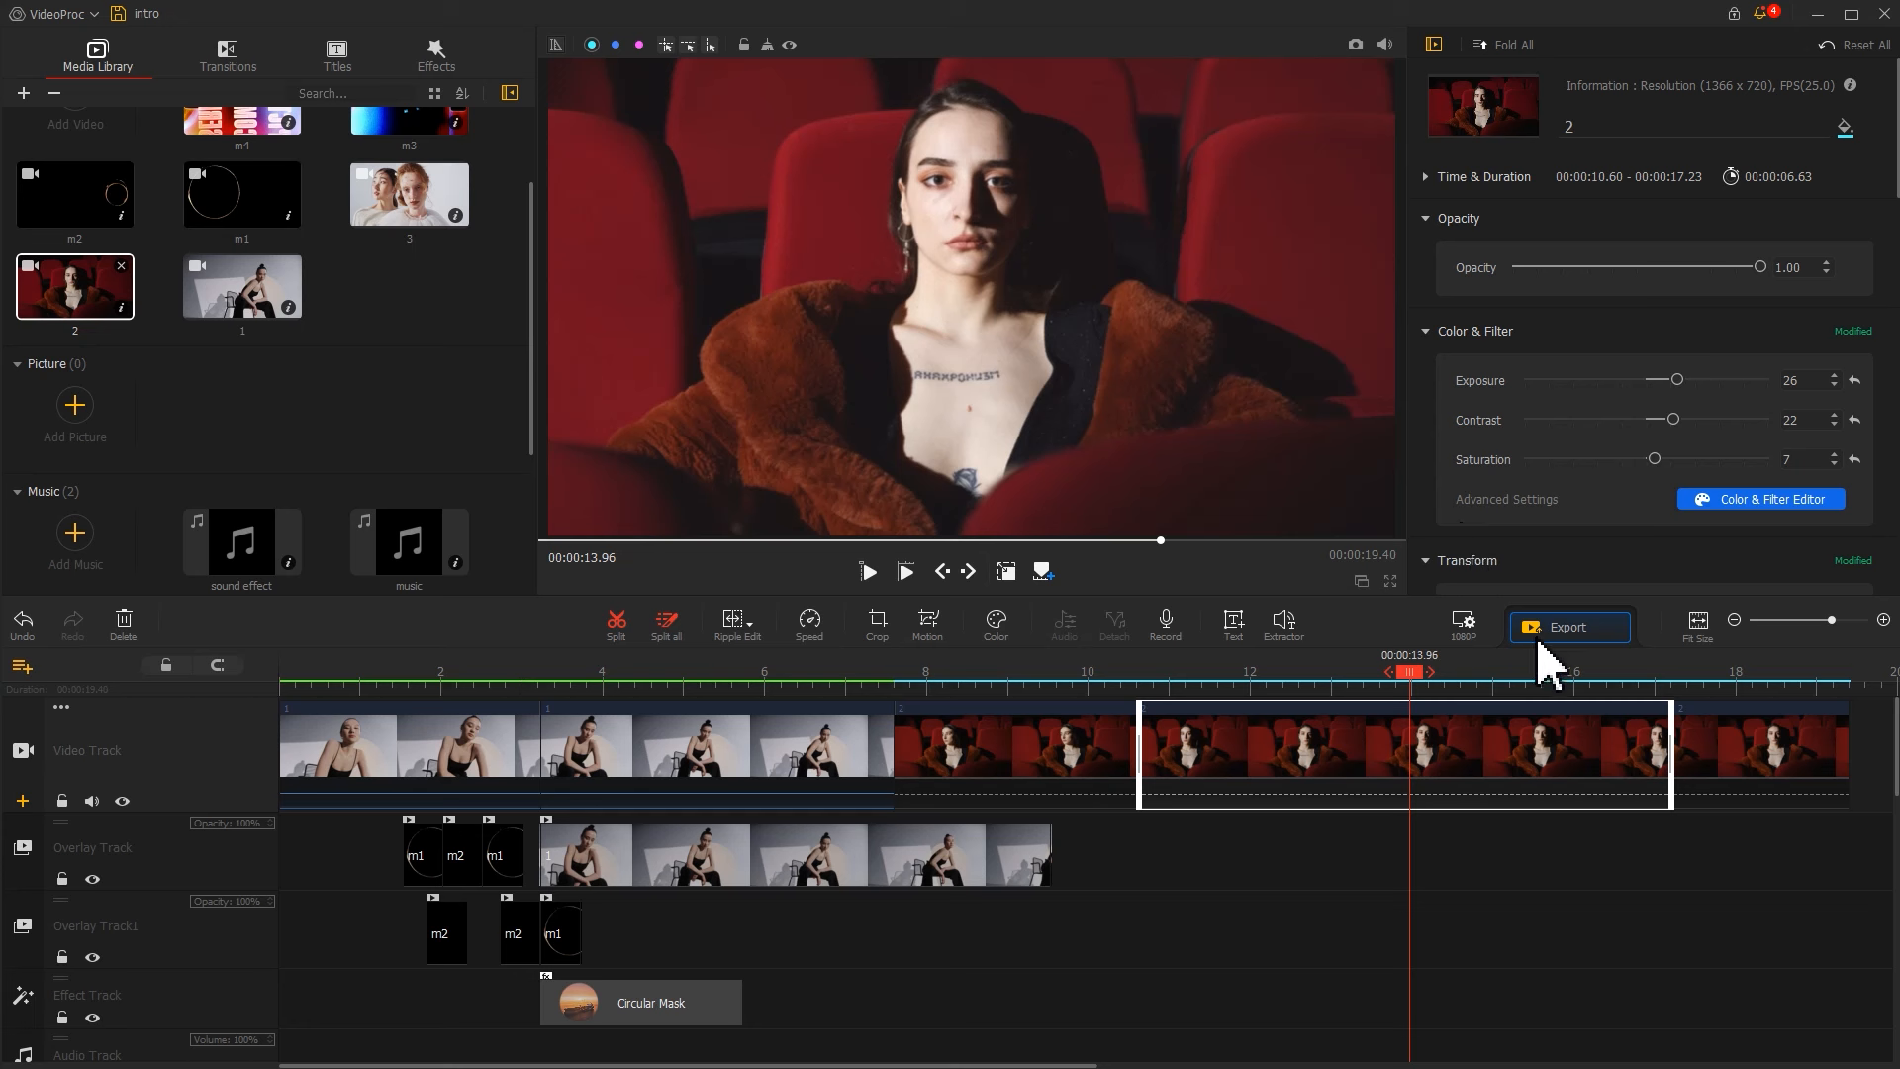
Move the last segment of clip 2 to the Overlay Track at about 00:00:15.19, with a 0.39 fade-in and a 0.31 fade-out
left_click(1752, 775)
left_click_drag(1752, 776, 1579, 838)
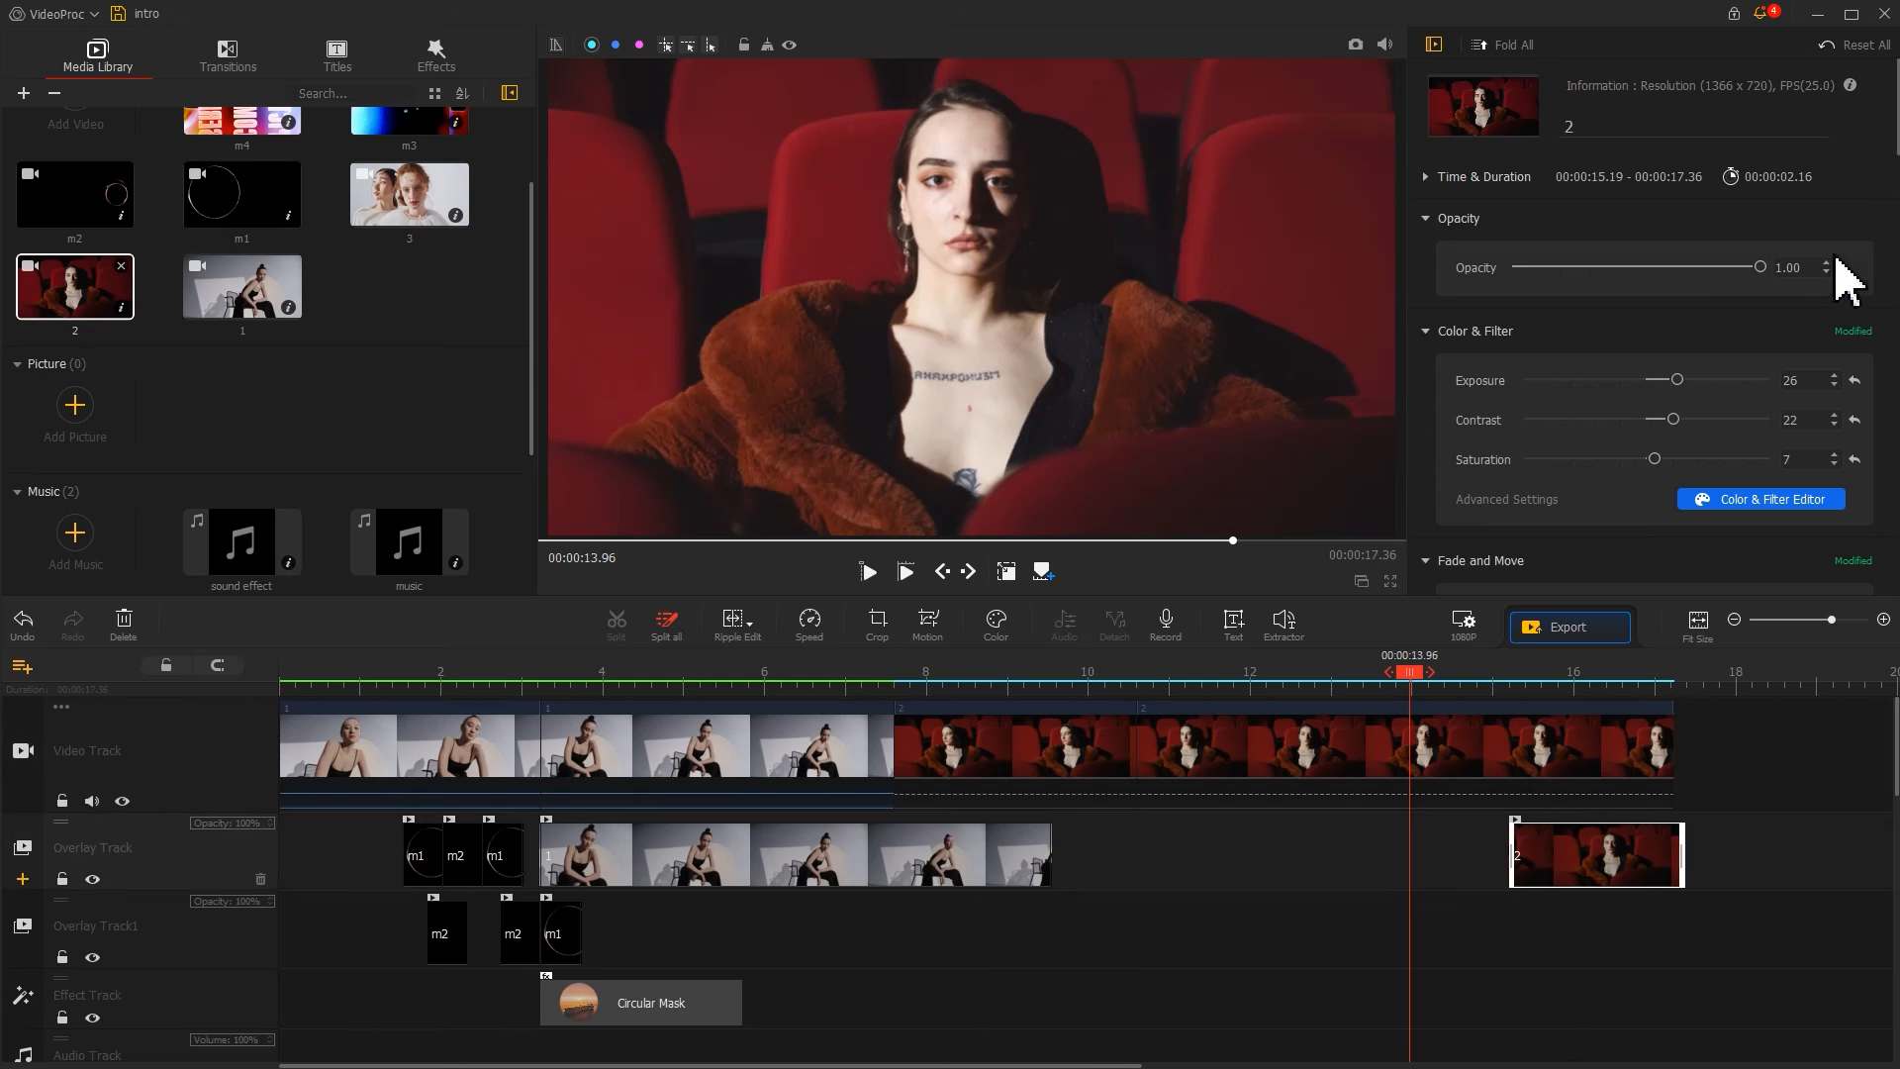
scroll(1878, 237, "down", 5)
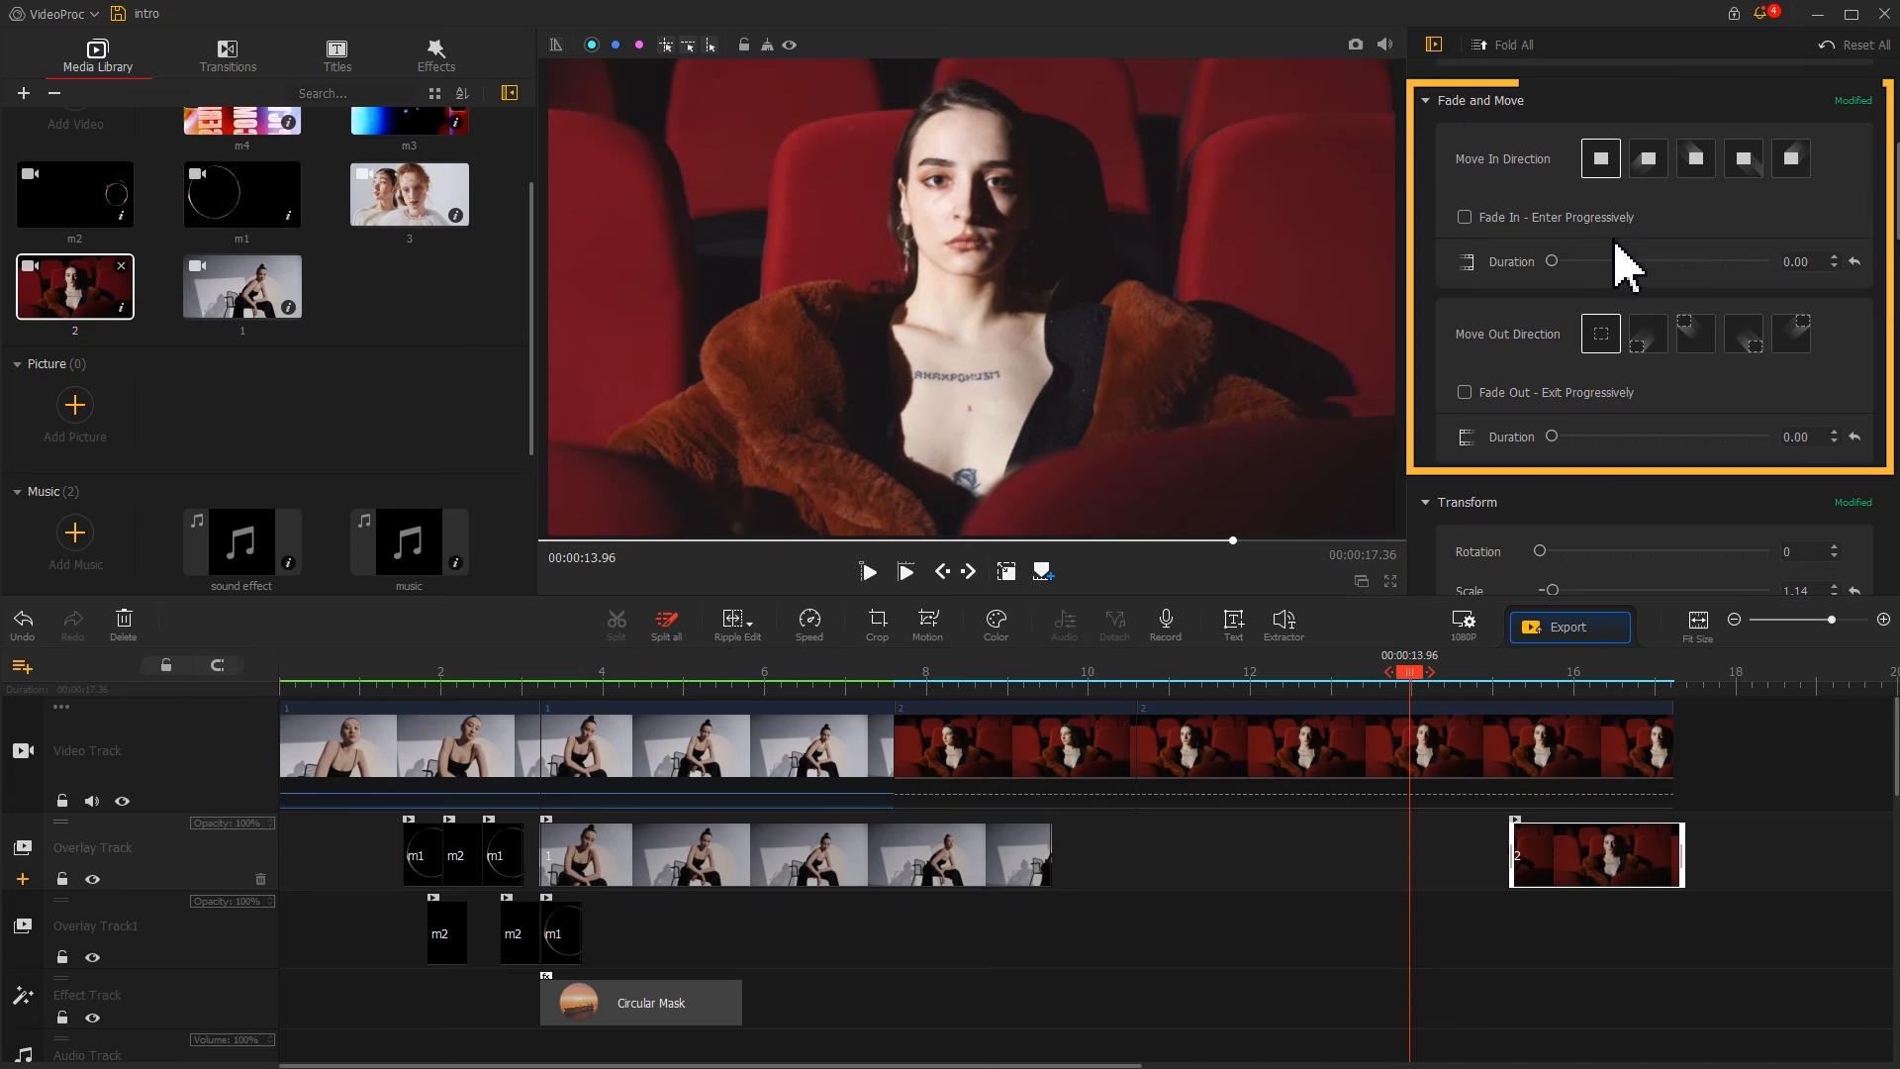
left_click(1524, 217)
left_click(1567, 261)
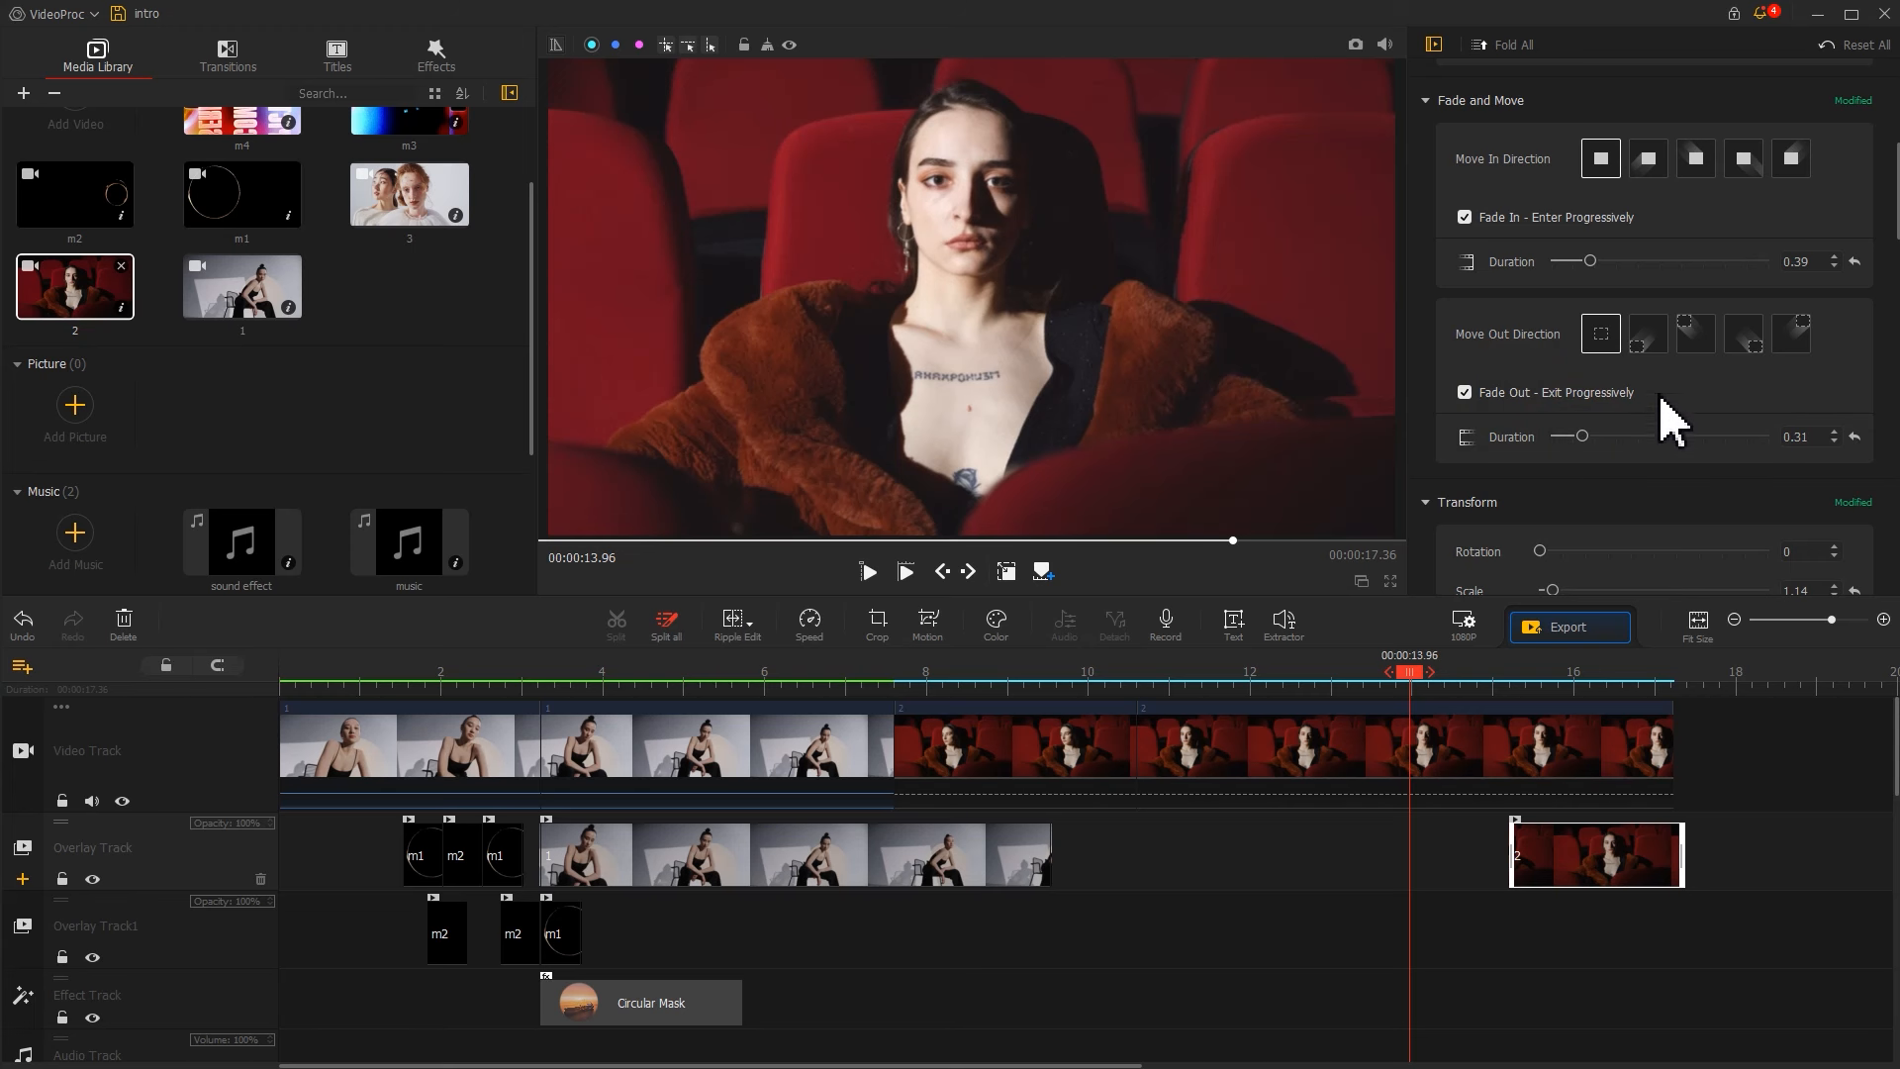
Set the blend mode of the clip 2 overlay to Screen and preview it at 00:00:15.73
scroll(1878, 199, "down", 10)
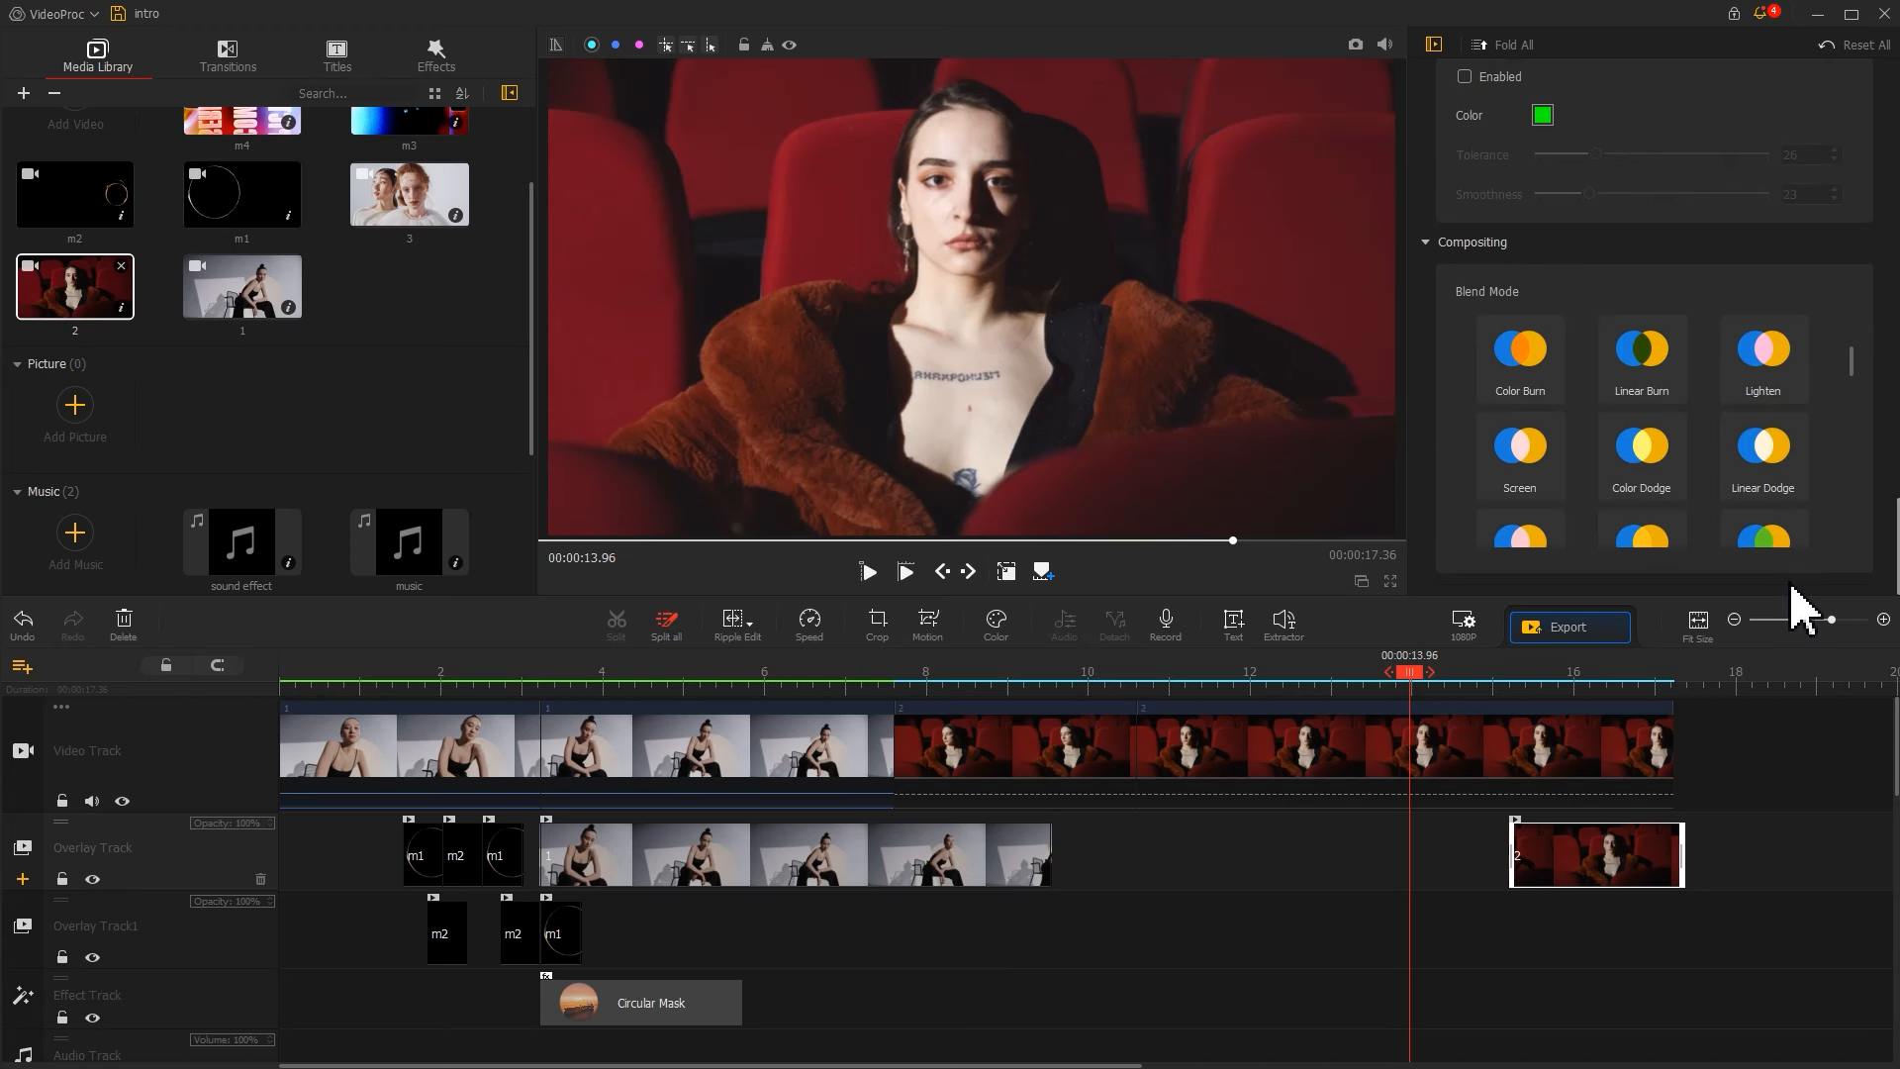
left_click(1540, 471)
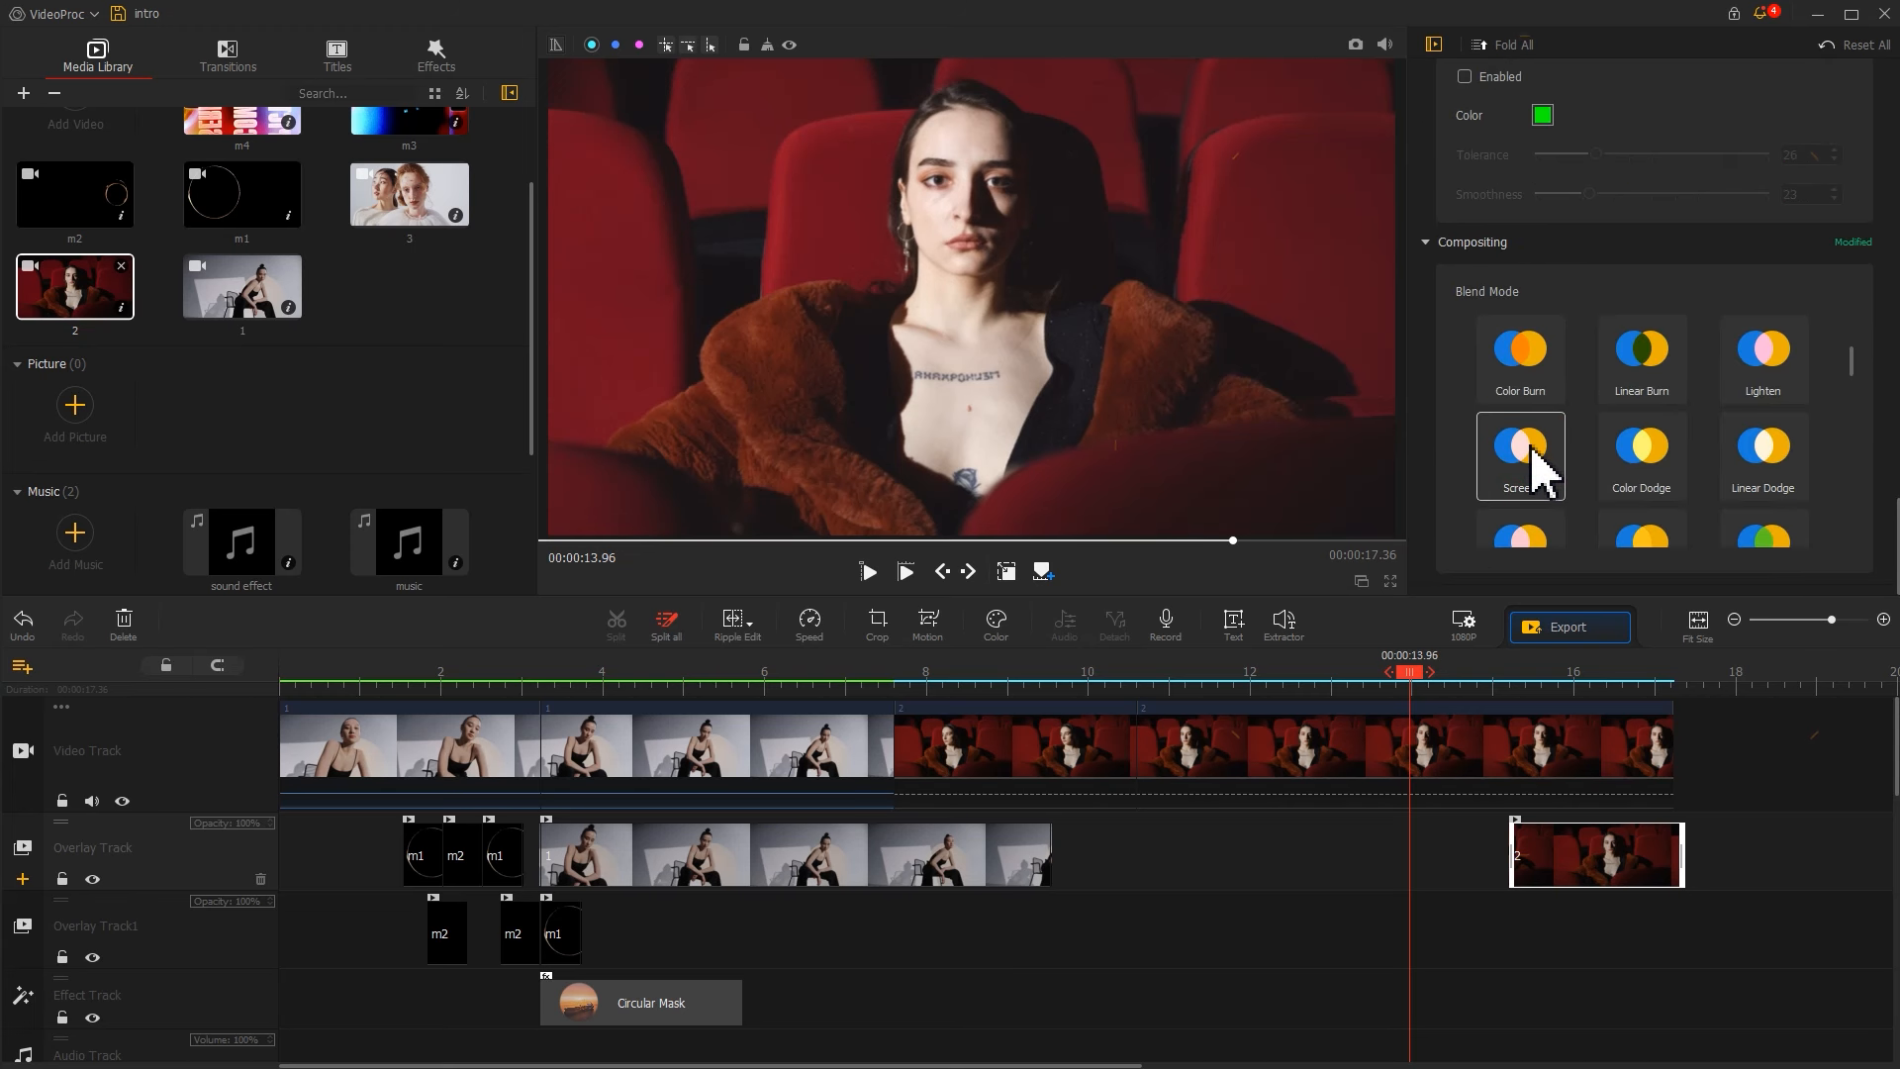
left_click(1556, 678)
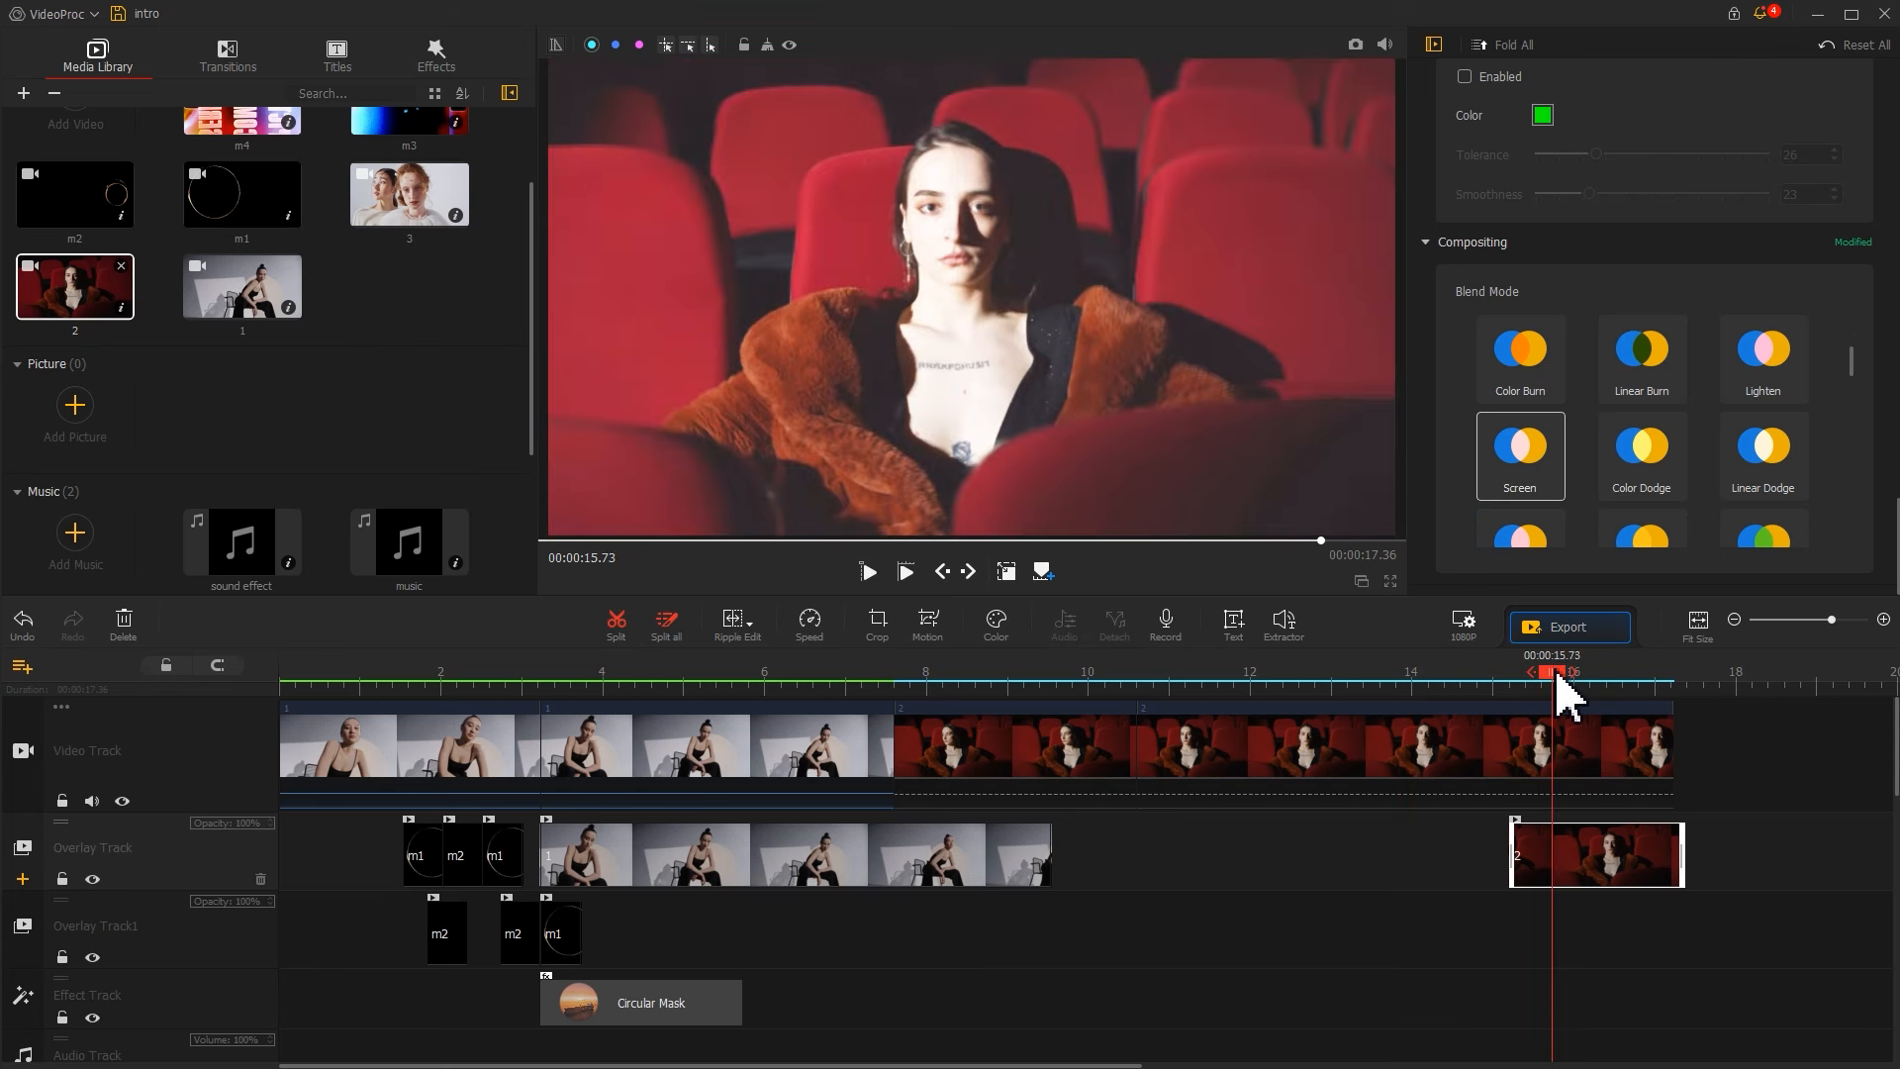
Place m3 and m4 back to back on Overlay Track1, starting at about 00:00:13.10
left_click(1336, 676)
left_click(1337, 737)
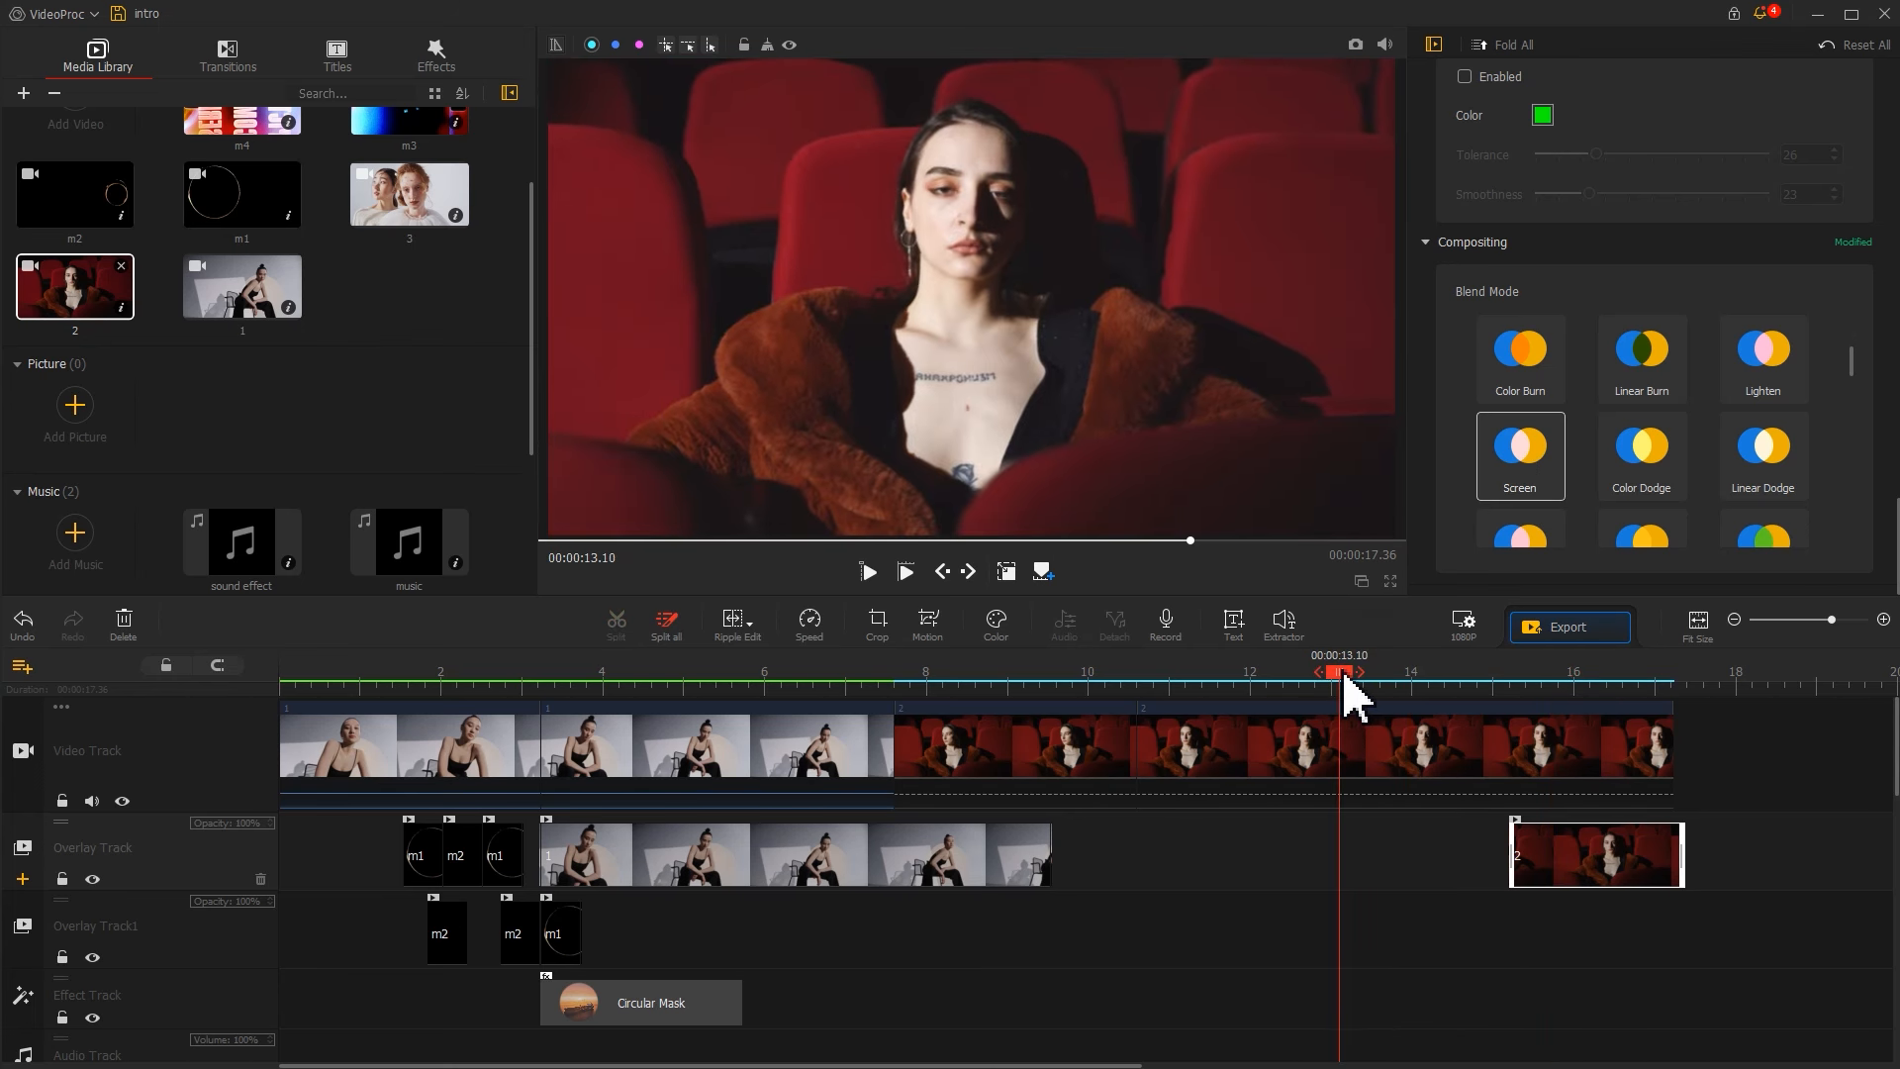
left_click_drag(435, 158, 1361, 876)
left_click_drag(252, 139, 1437, 942)
left_click_drag(1390, 894, 1391, 896)
left_click_drag(1364, 859, 1368, 937)
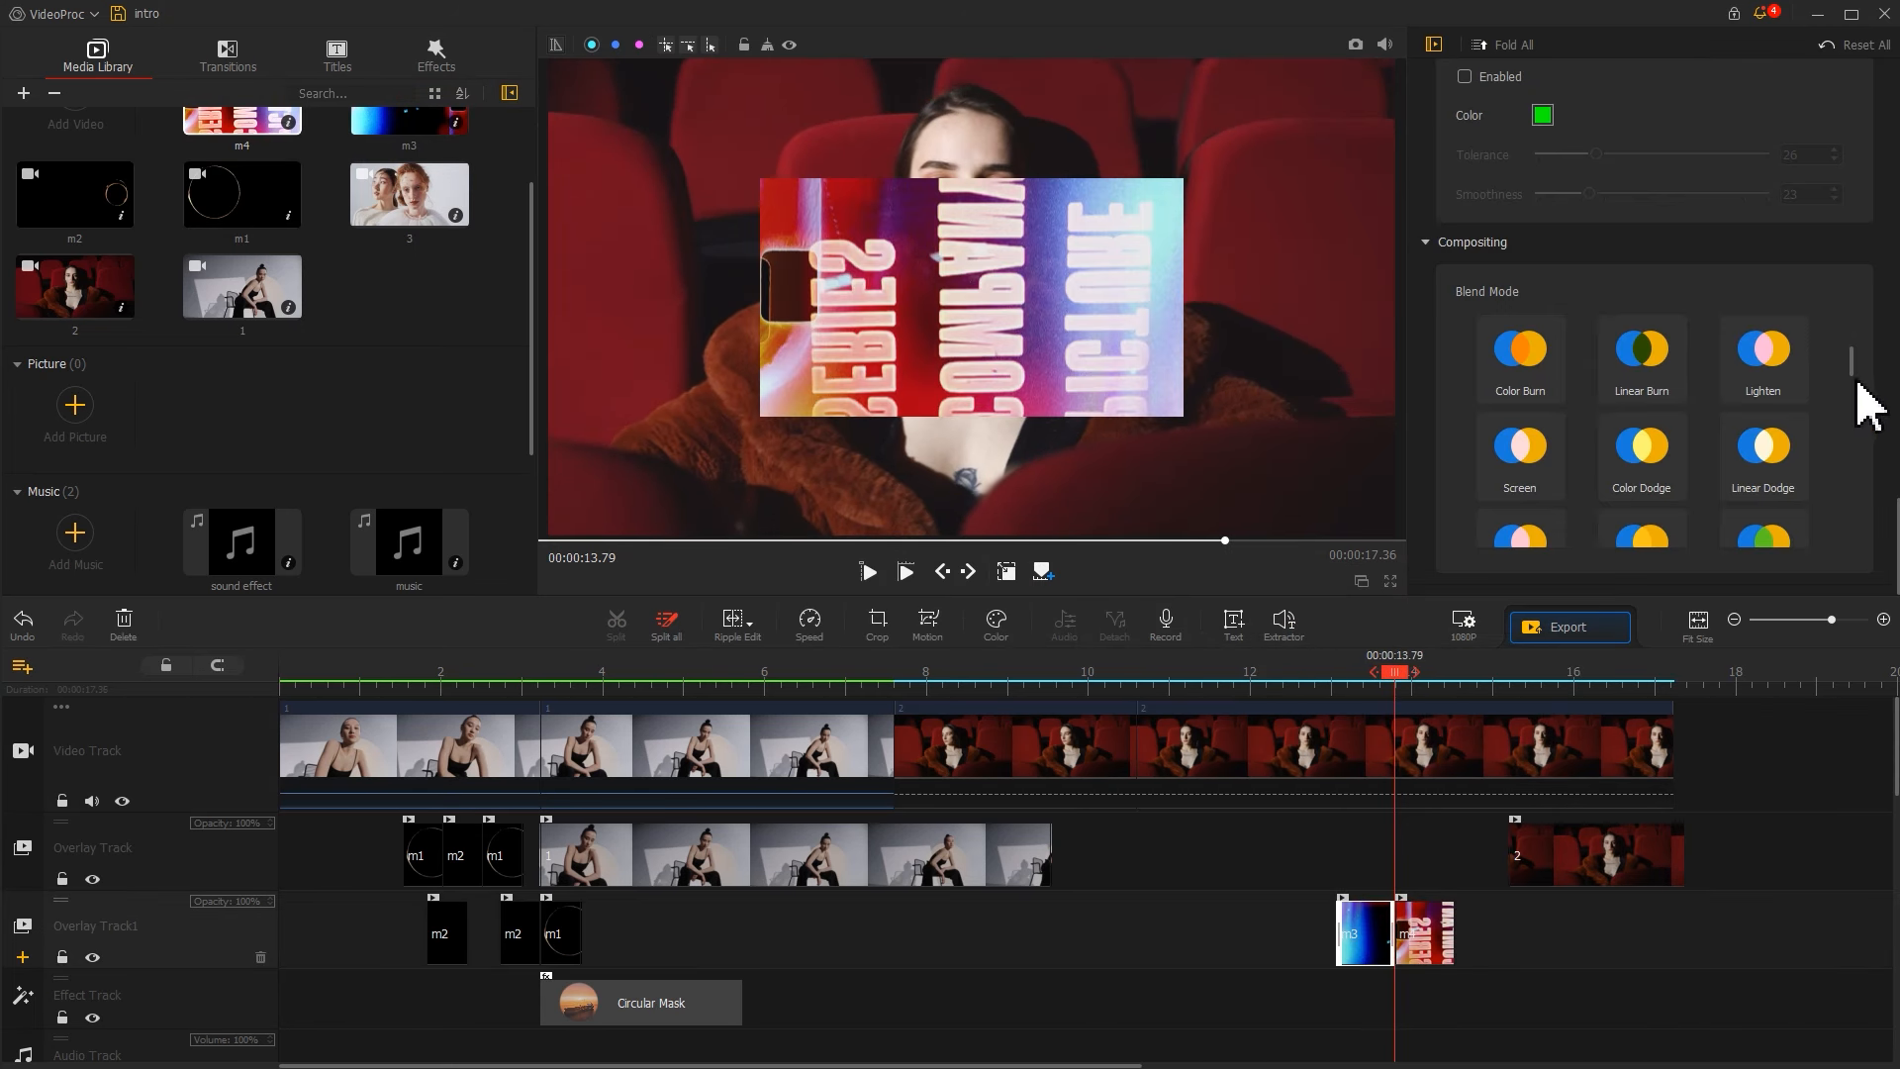
Set the blend mode of the m3 overlay to Soft Light and that of the m4 overlay to Screen
left_click_drag(1853, 361, 1853, 416)
left_click(1645, 439)
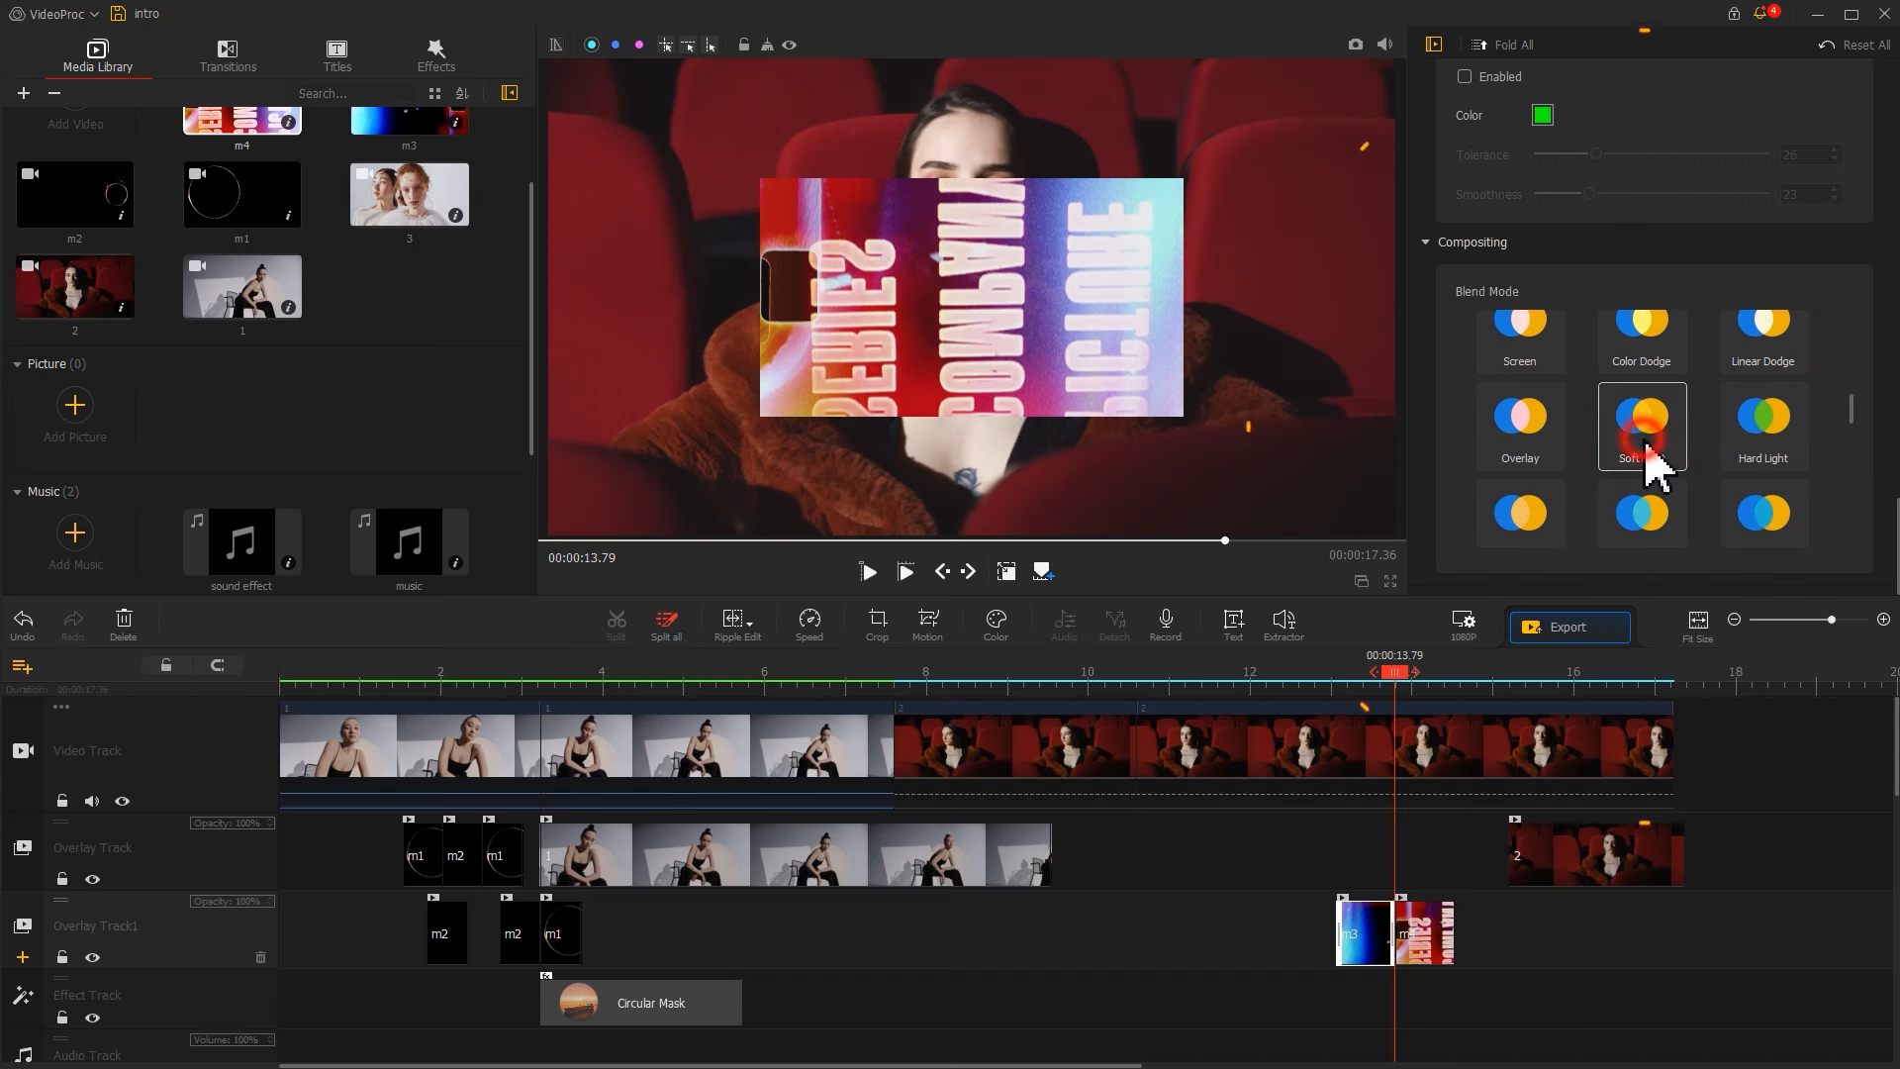
left_click(1426, 915)
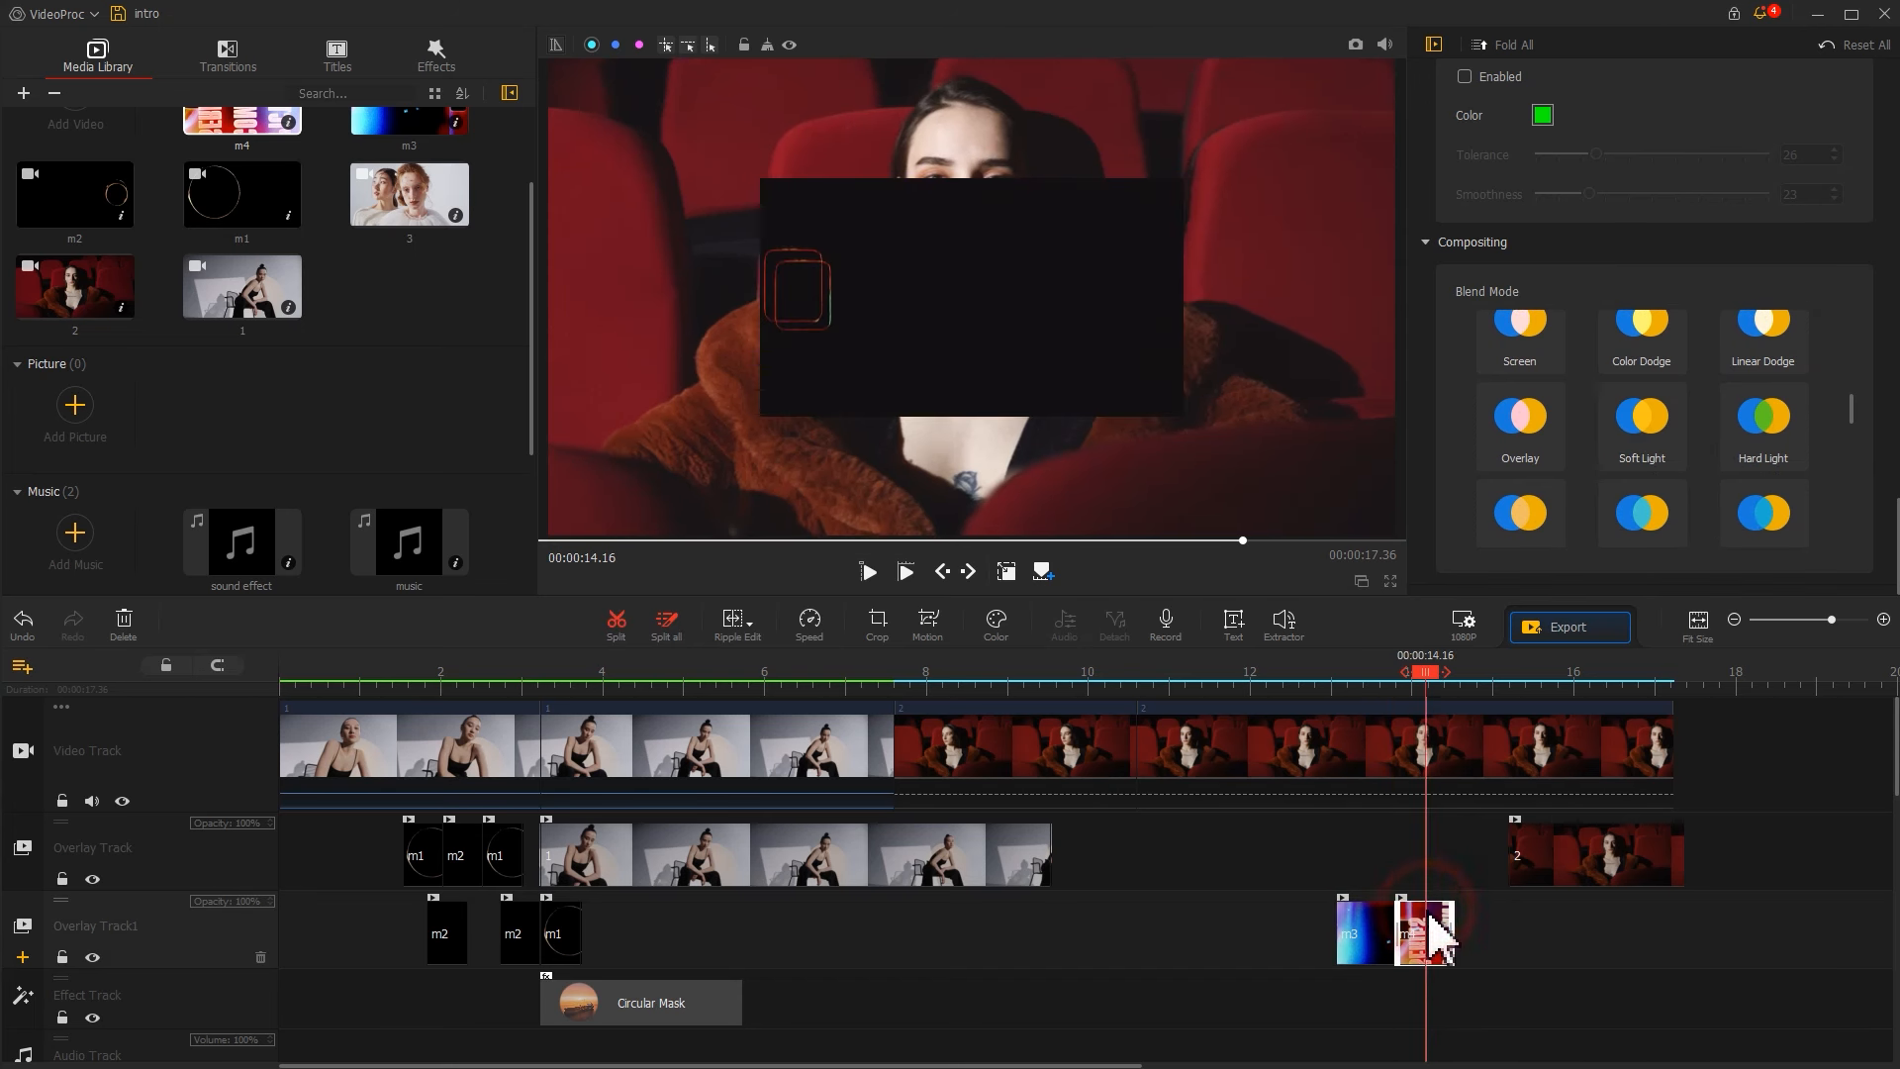
left_click(1530, 368)
Fit the m4 and m3 overlay clips to the screen height
left_click_drag(1885, 540, 1887, 282)
left_click(1727, 231)
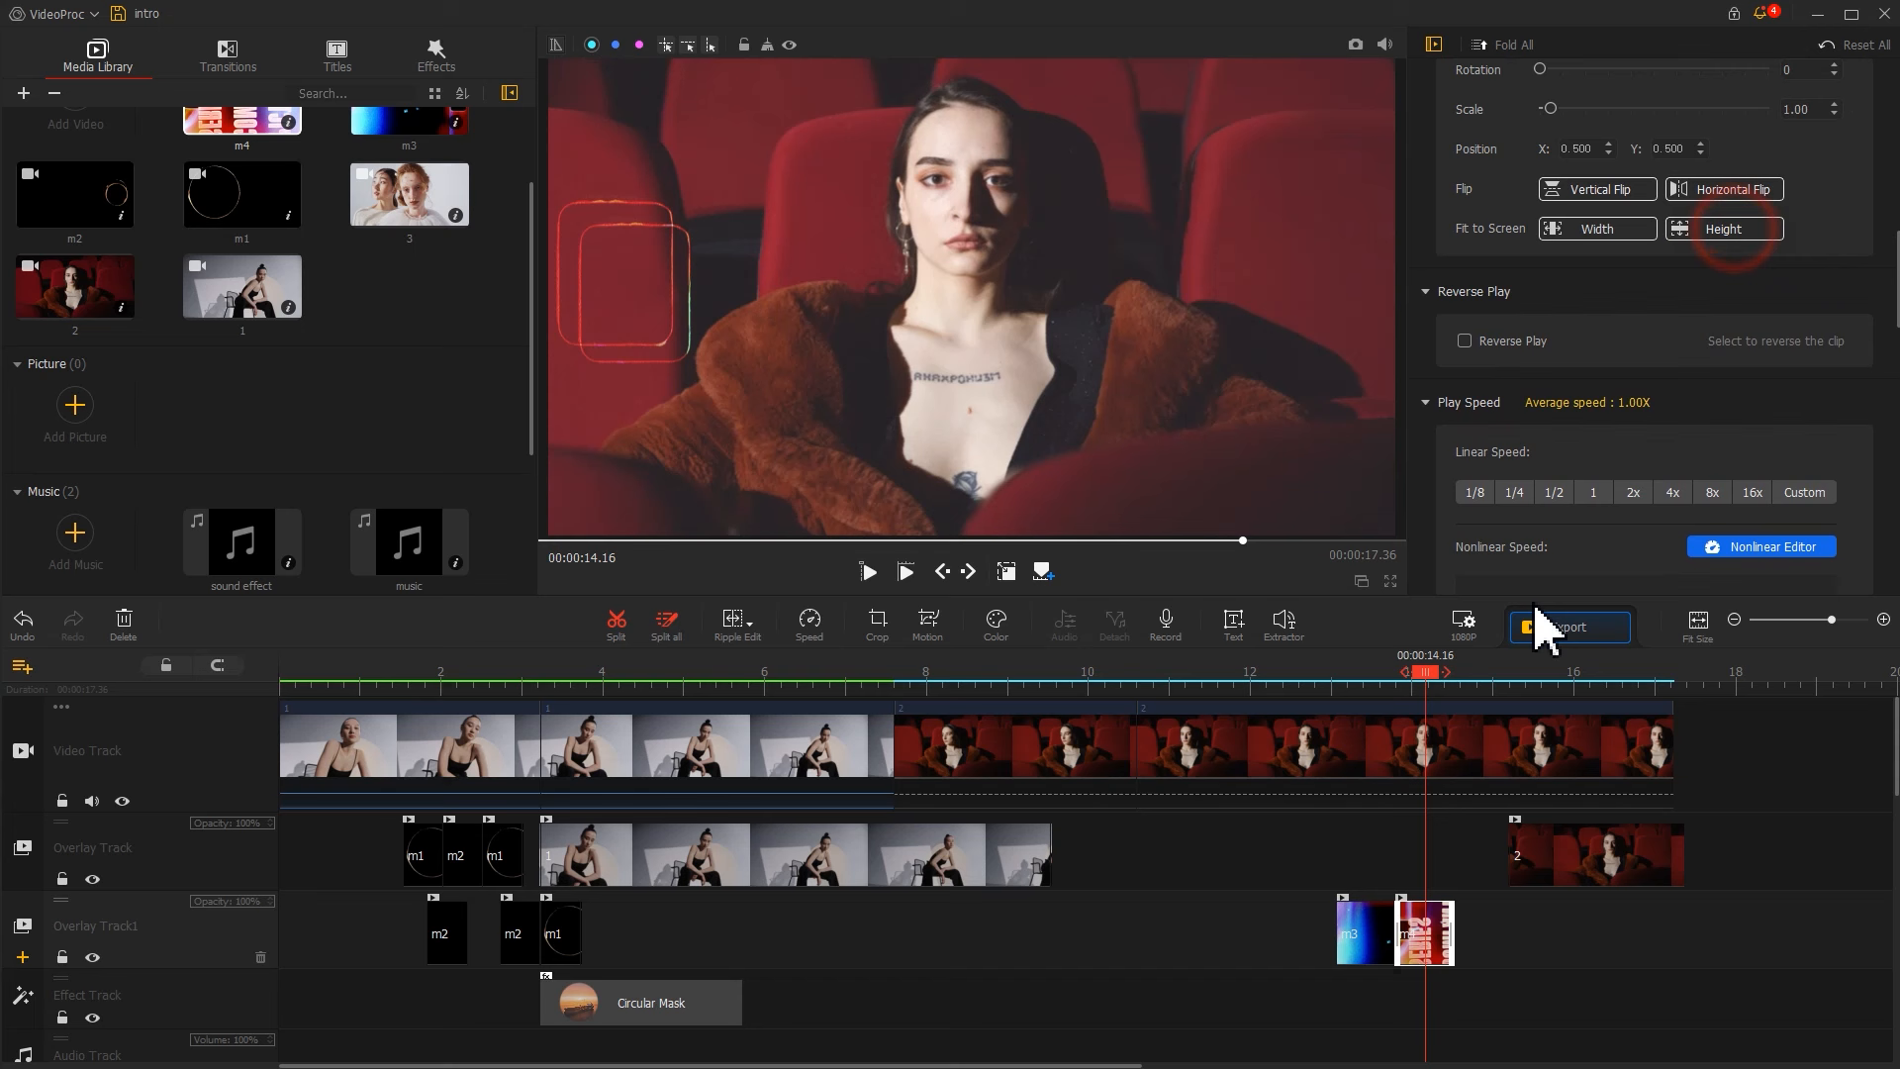
left_click(1366, 935)
left_click(1700, 241)
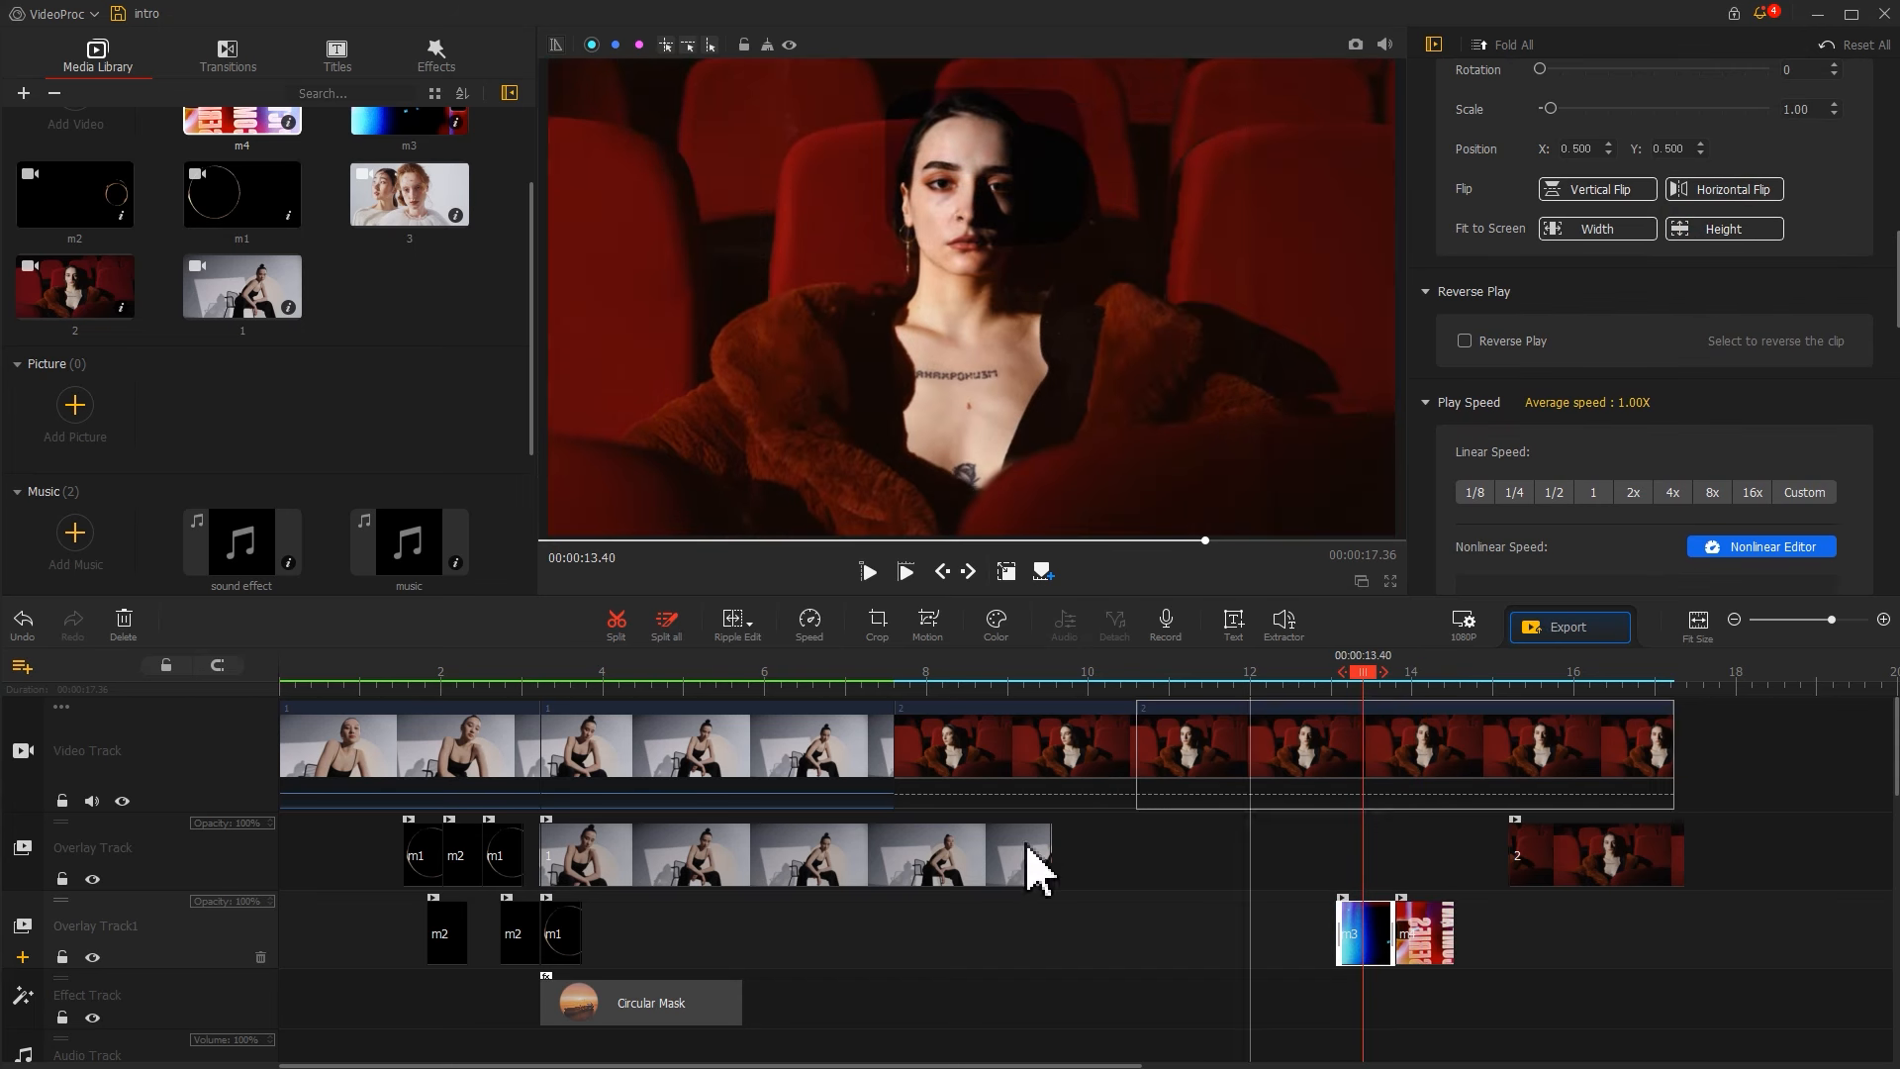
Duplicate the m2 overlay near 00:00:03.10 on Overlay Track1, placing the copy at about 00:00:15.4 on the same track
left_click(531, 935)
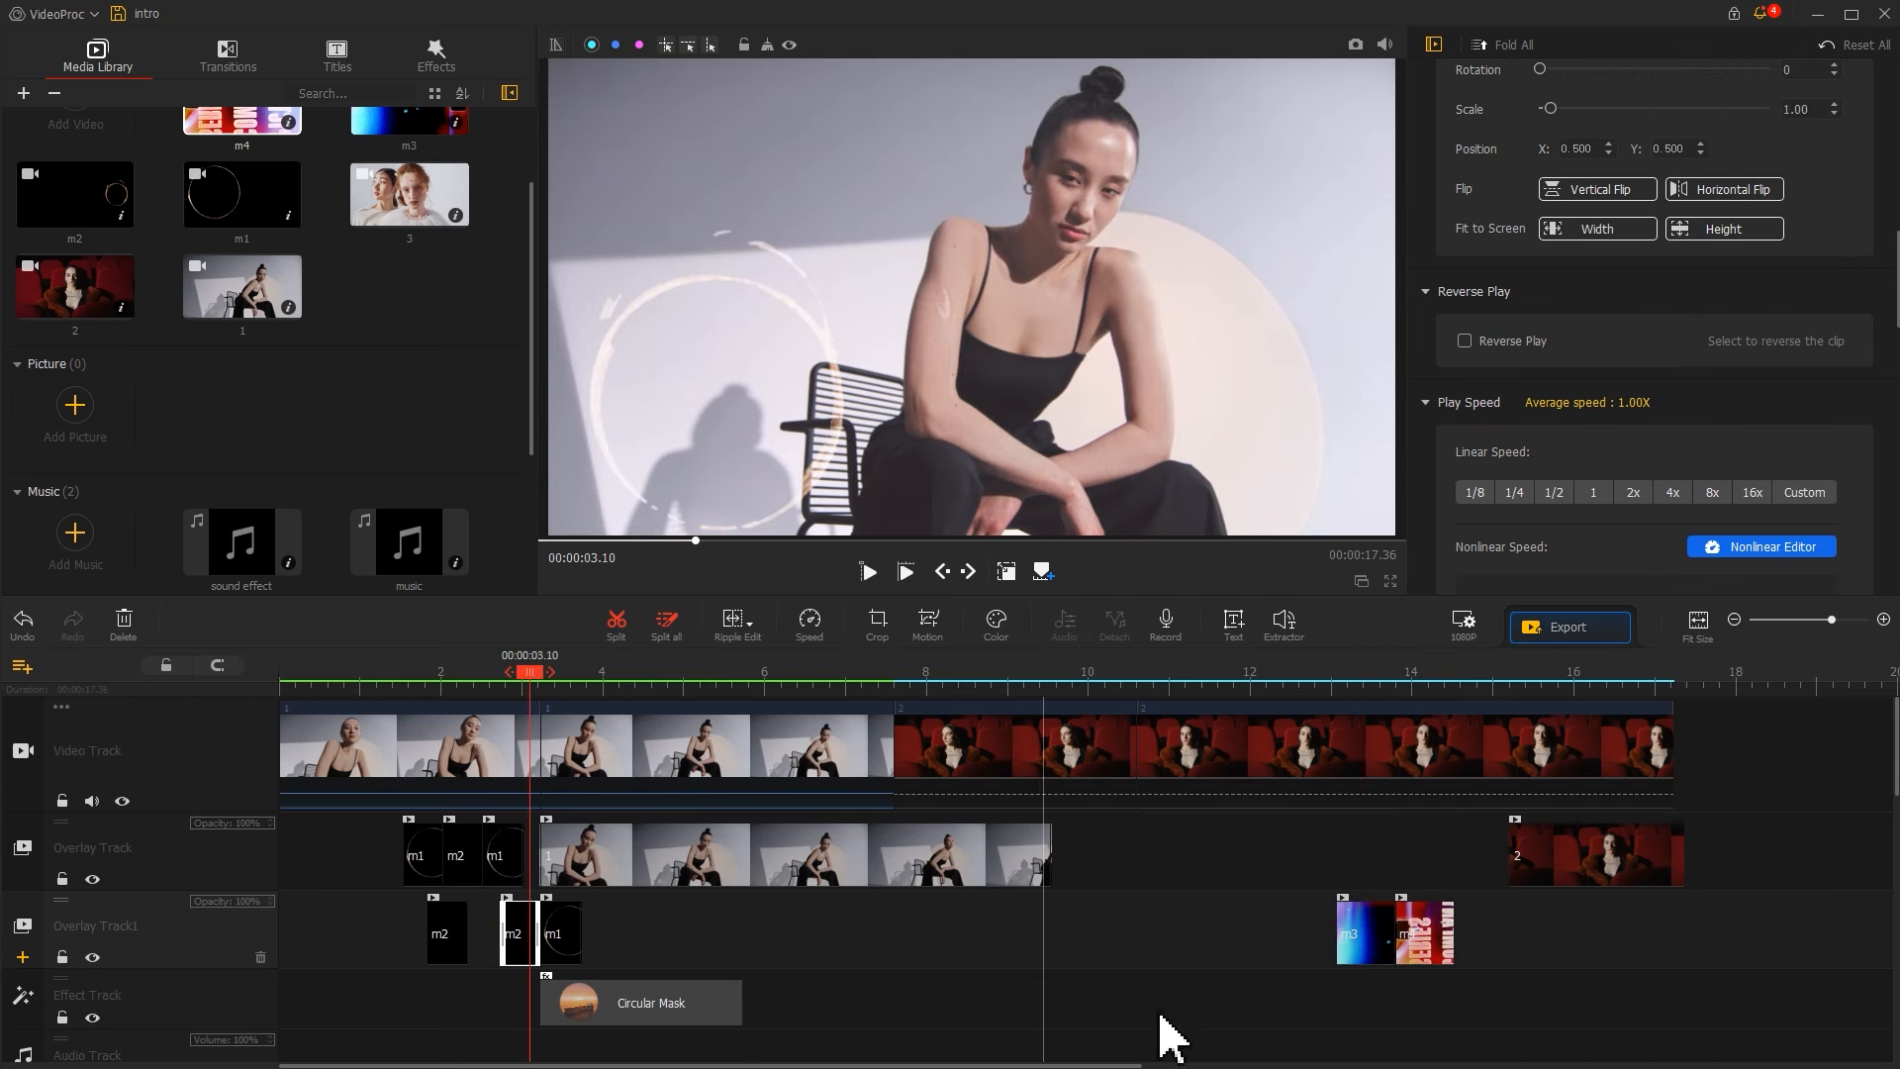
left_click_drag(1505, 682, 1529, 683)
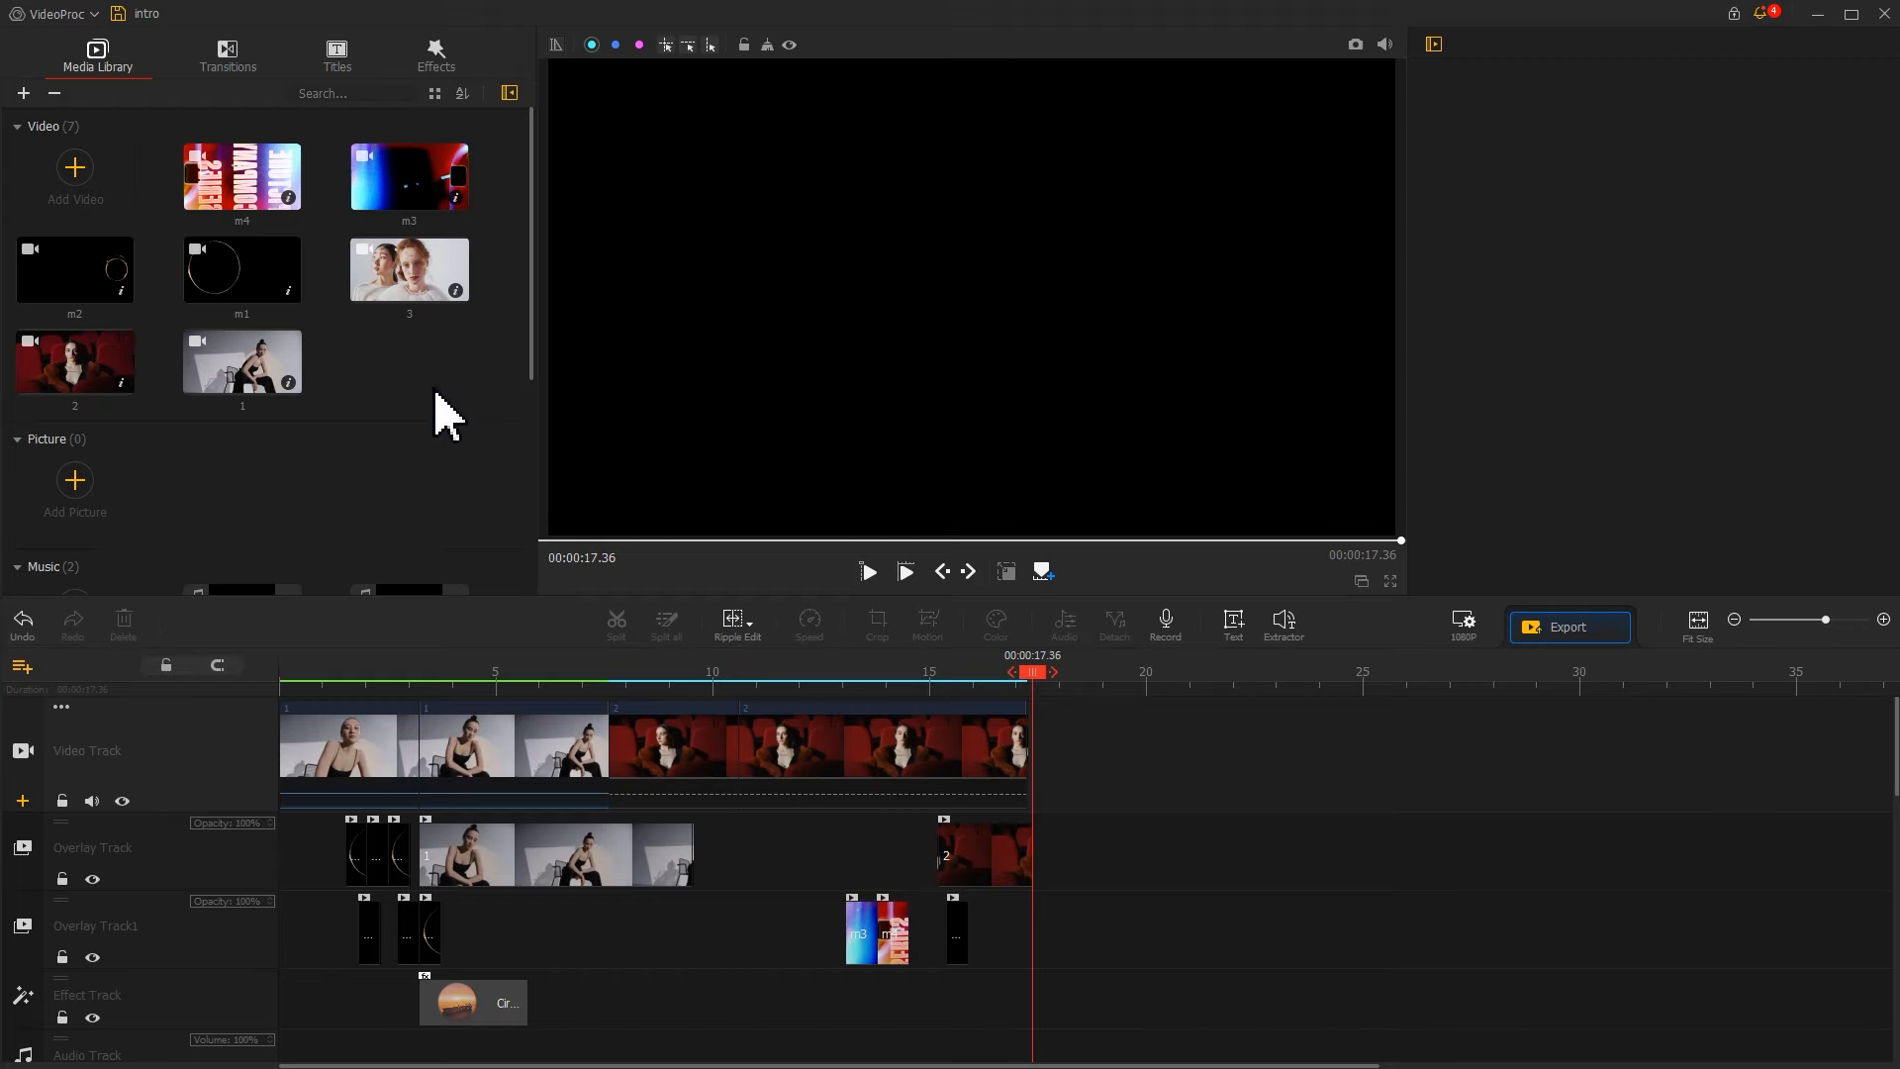
Append clip 3 to the end of the Video Track, split it at 00:00:27.53 and delete the rest
left_click_drag(411, 300, 1051, 799)
left_click_drag(1425, 676, 1478, 677)
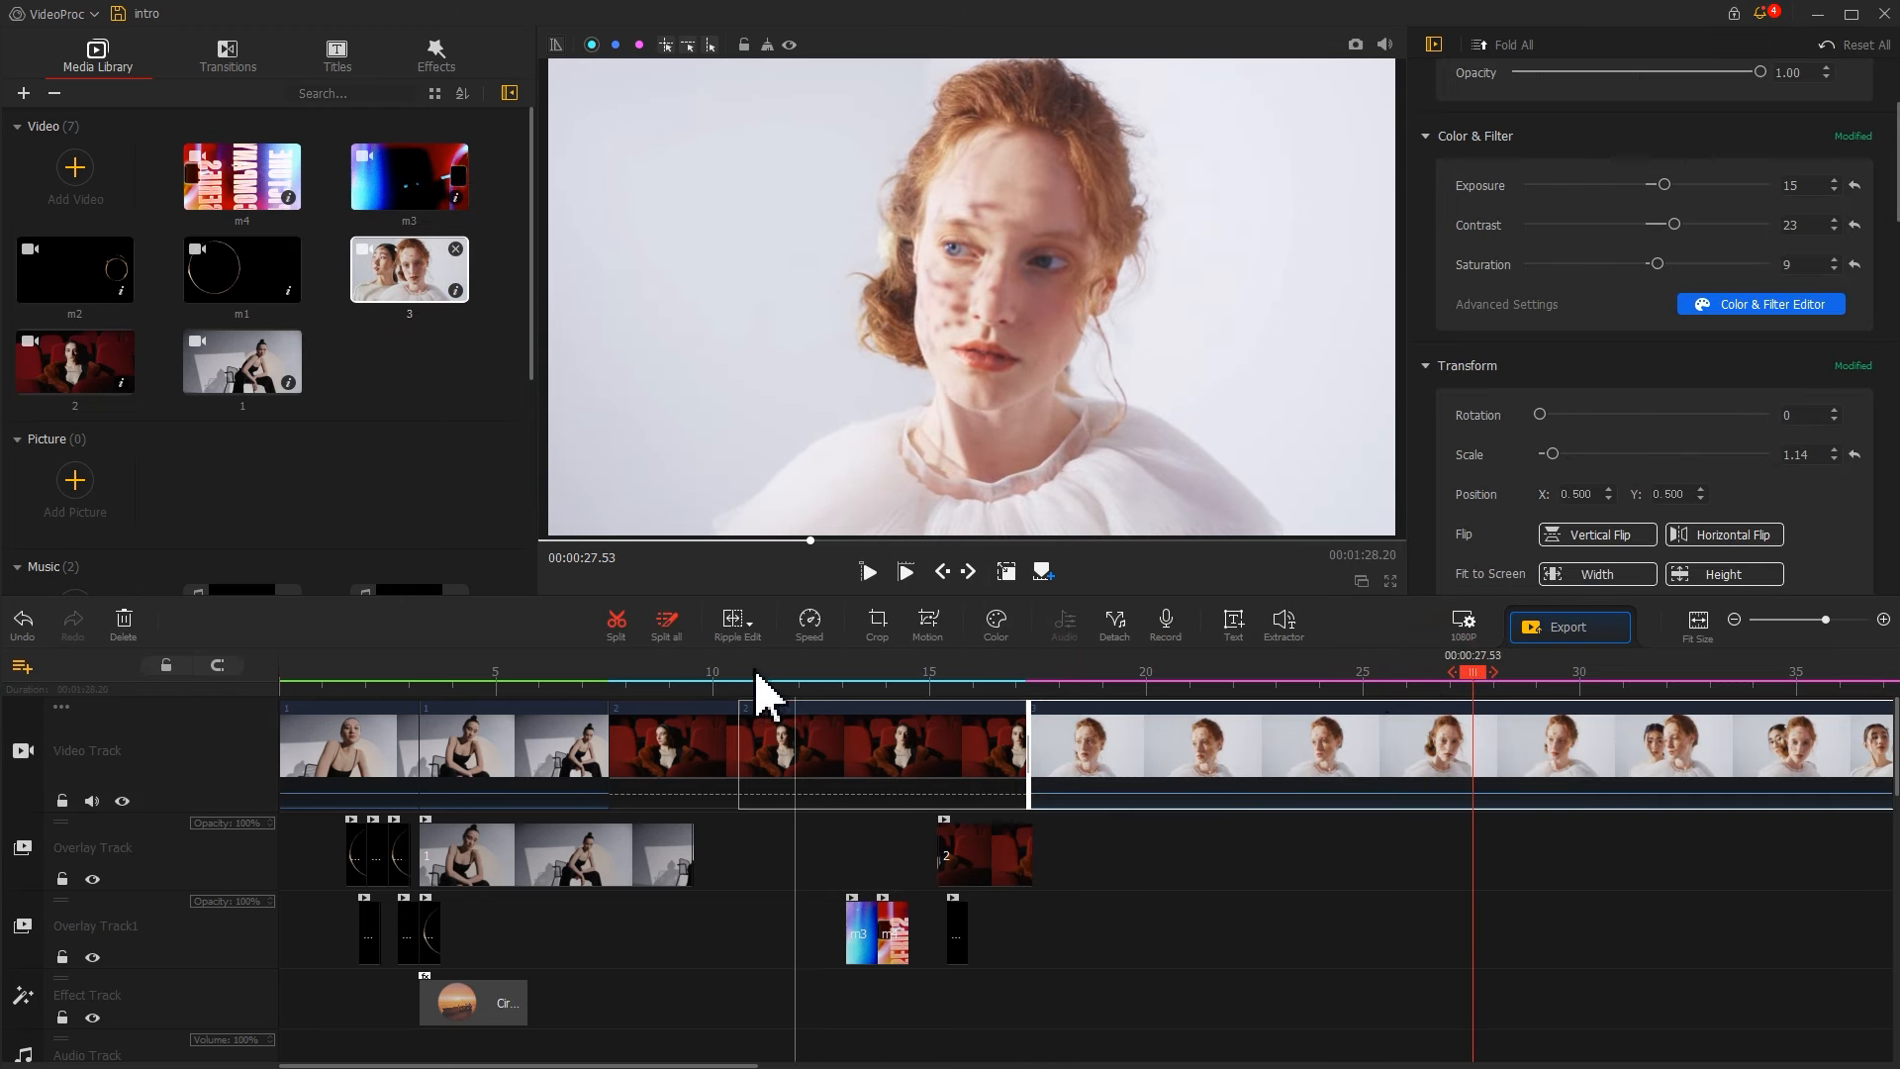
left_click(615, 623)
left_click(1594, 744)
key("Delete")
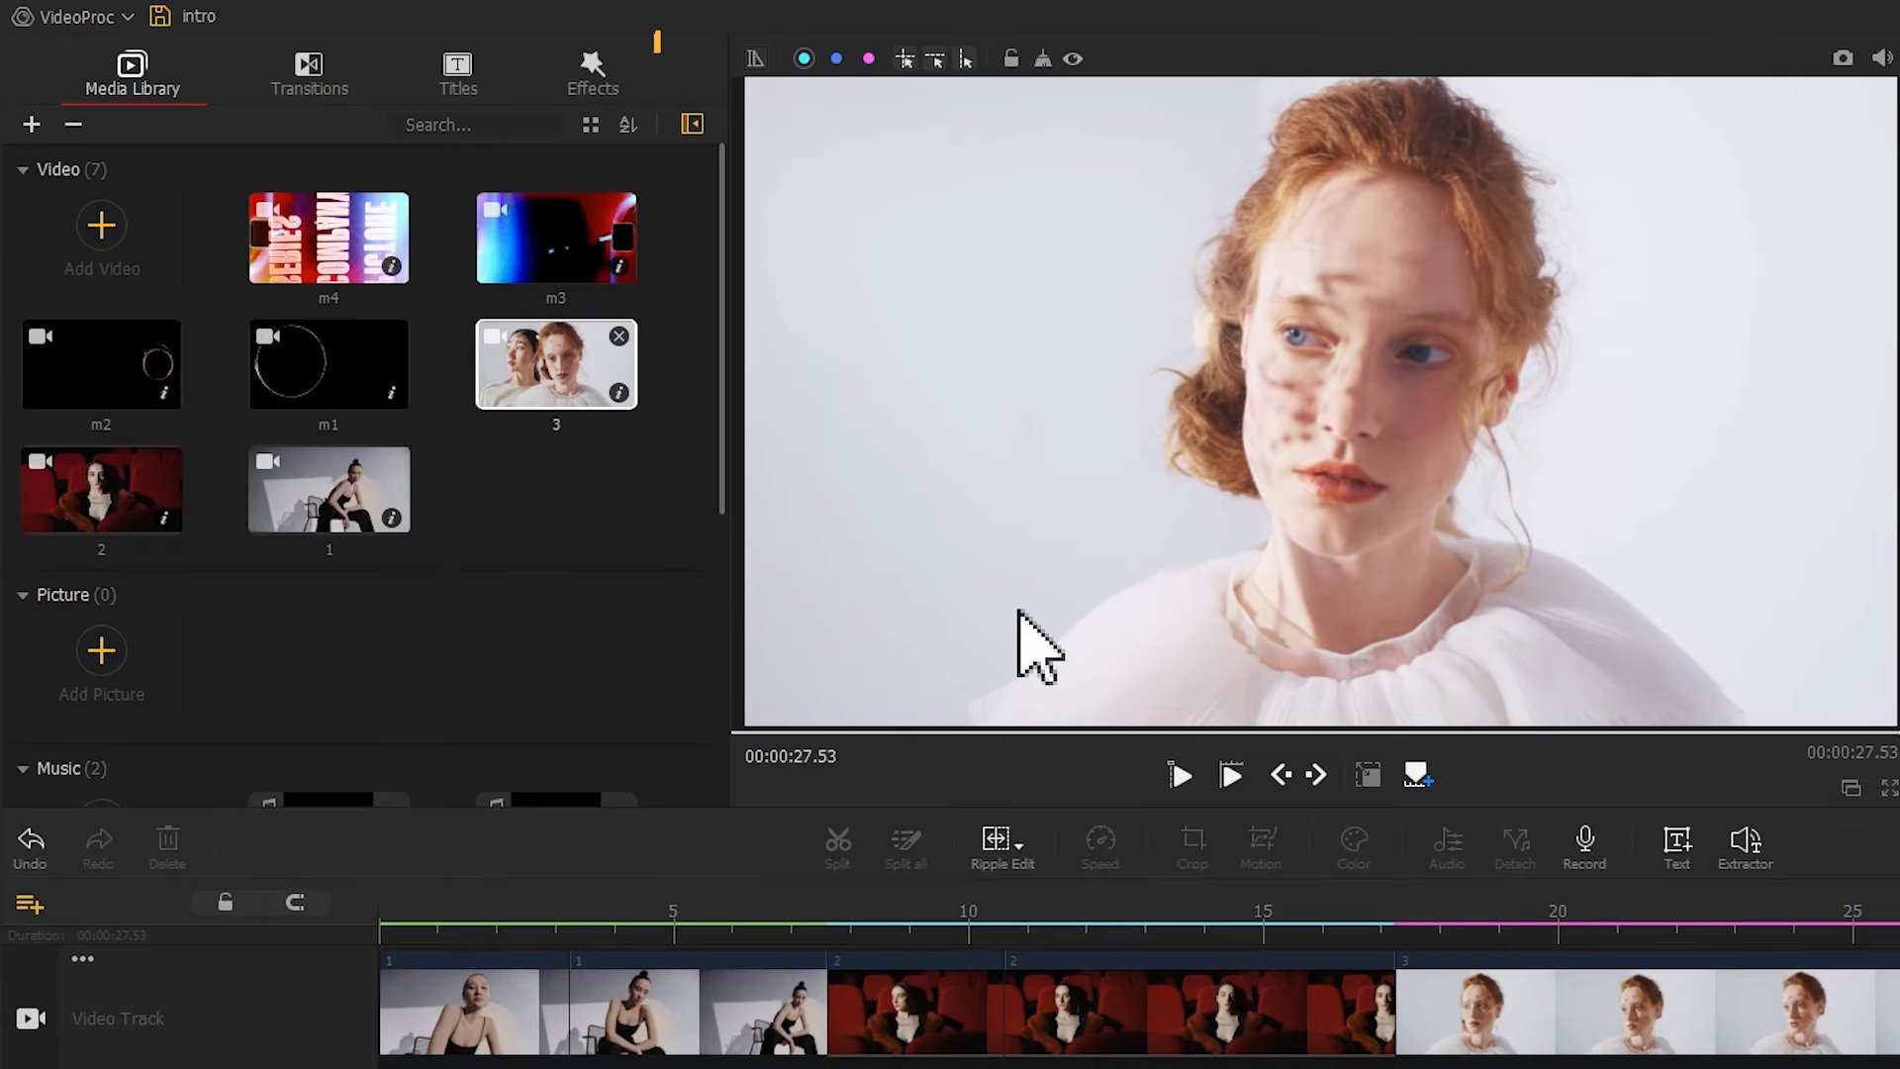
Add the Kaleidoscope effect to the Effect Track at the start of clip 3, spanning 00:00:17.23 to 00:00:19.80
left_click(574, 81)
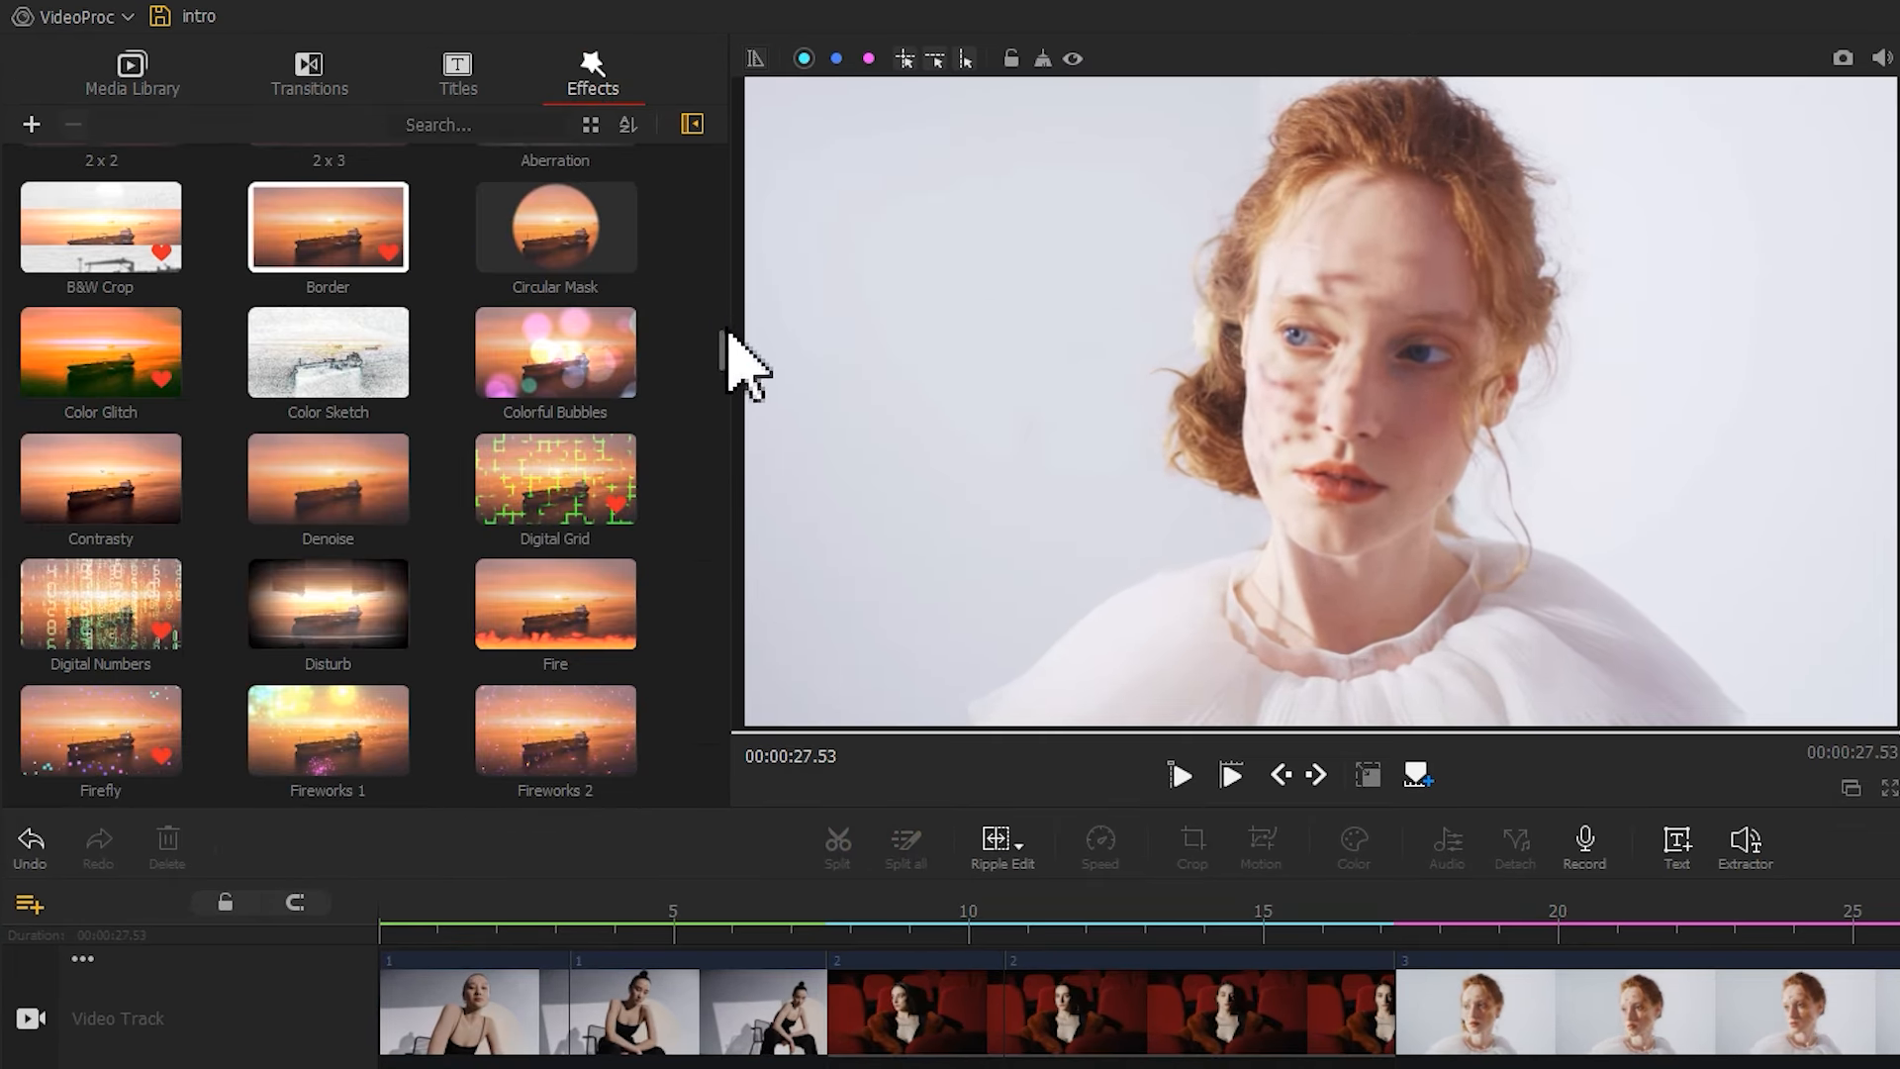
scroll(712, 386, "down", 3)
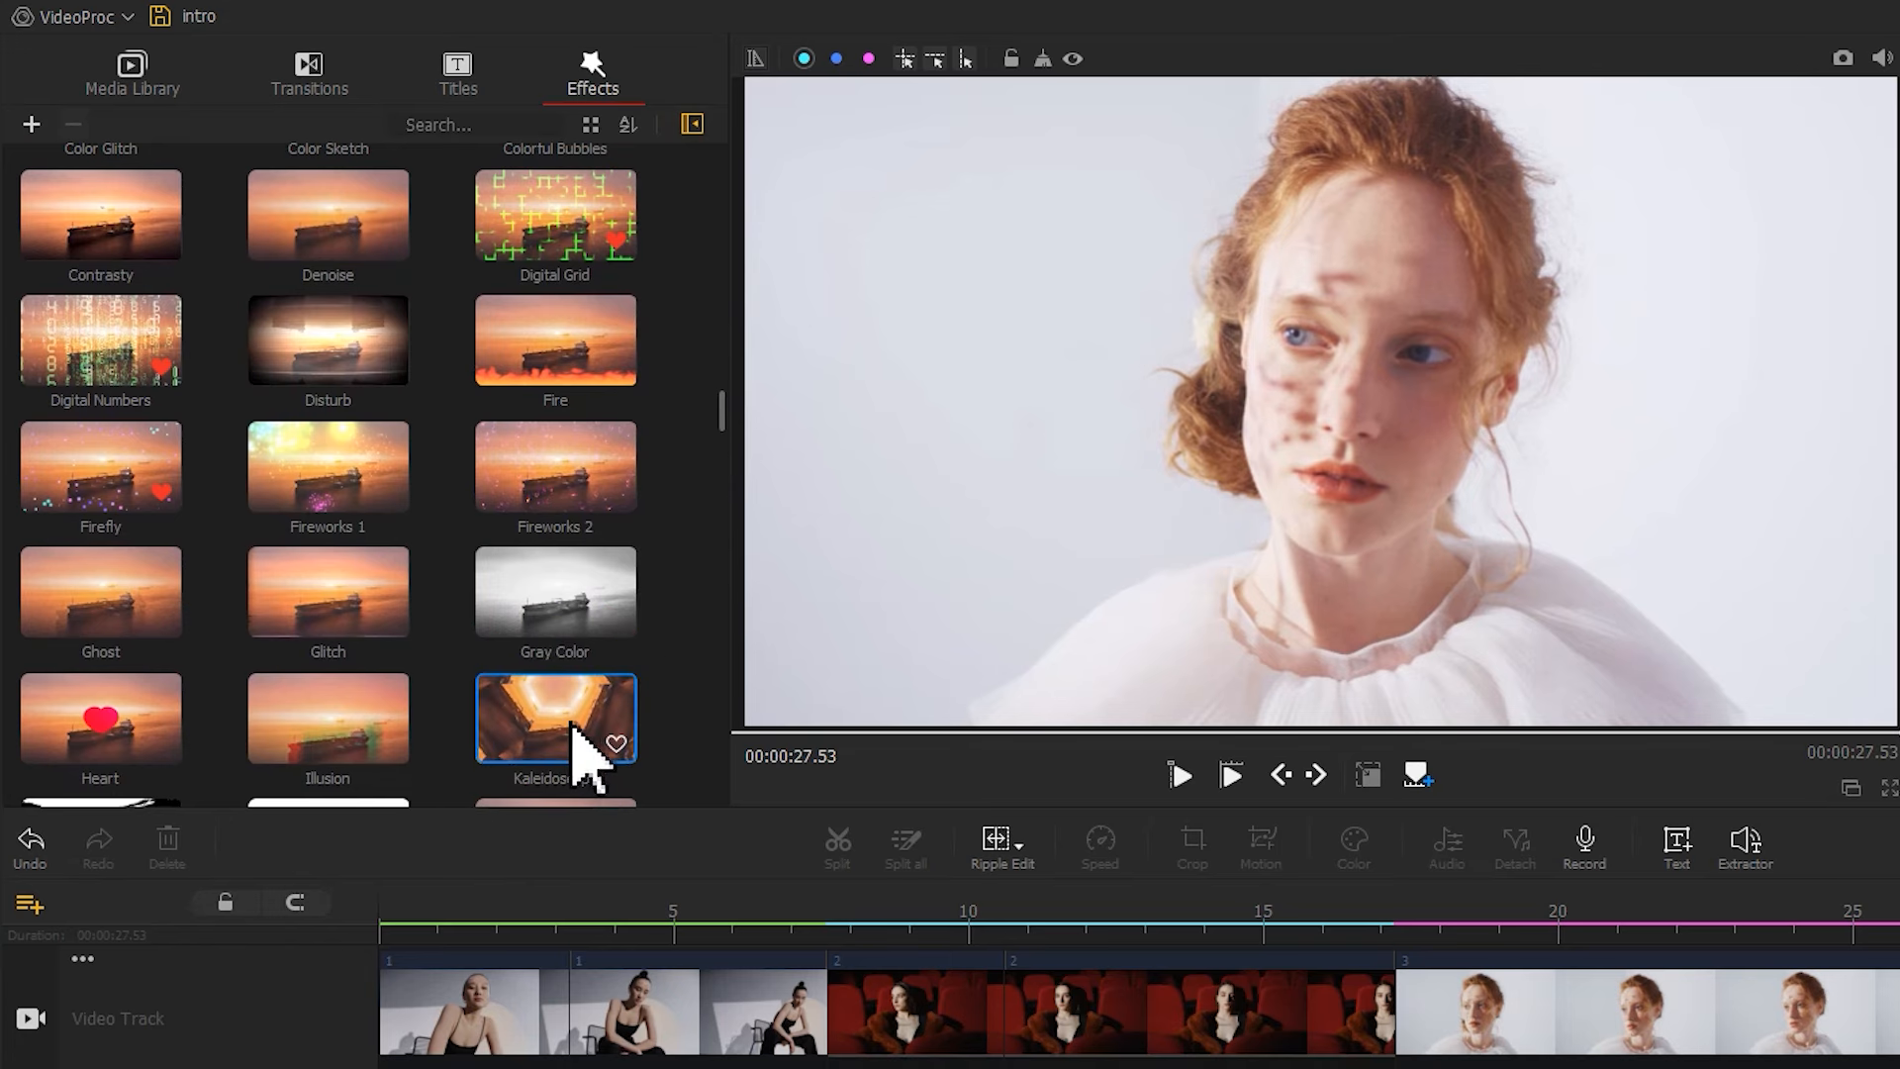
left_click_drag(574, 763, 590, 765)
mouse_move(508, 658)
left_mouse_down()
mouse_move(1156, 1056)
mouse_move(1230, 1068)
mouse_move(1118, 994)
mouse_move(1138, 990)
left_mouse_up()
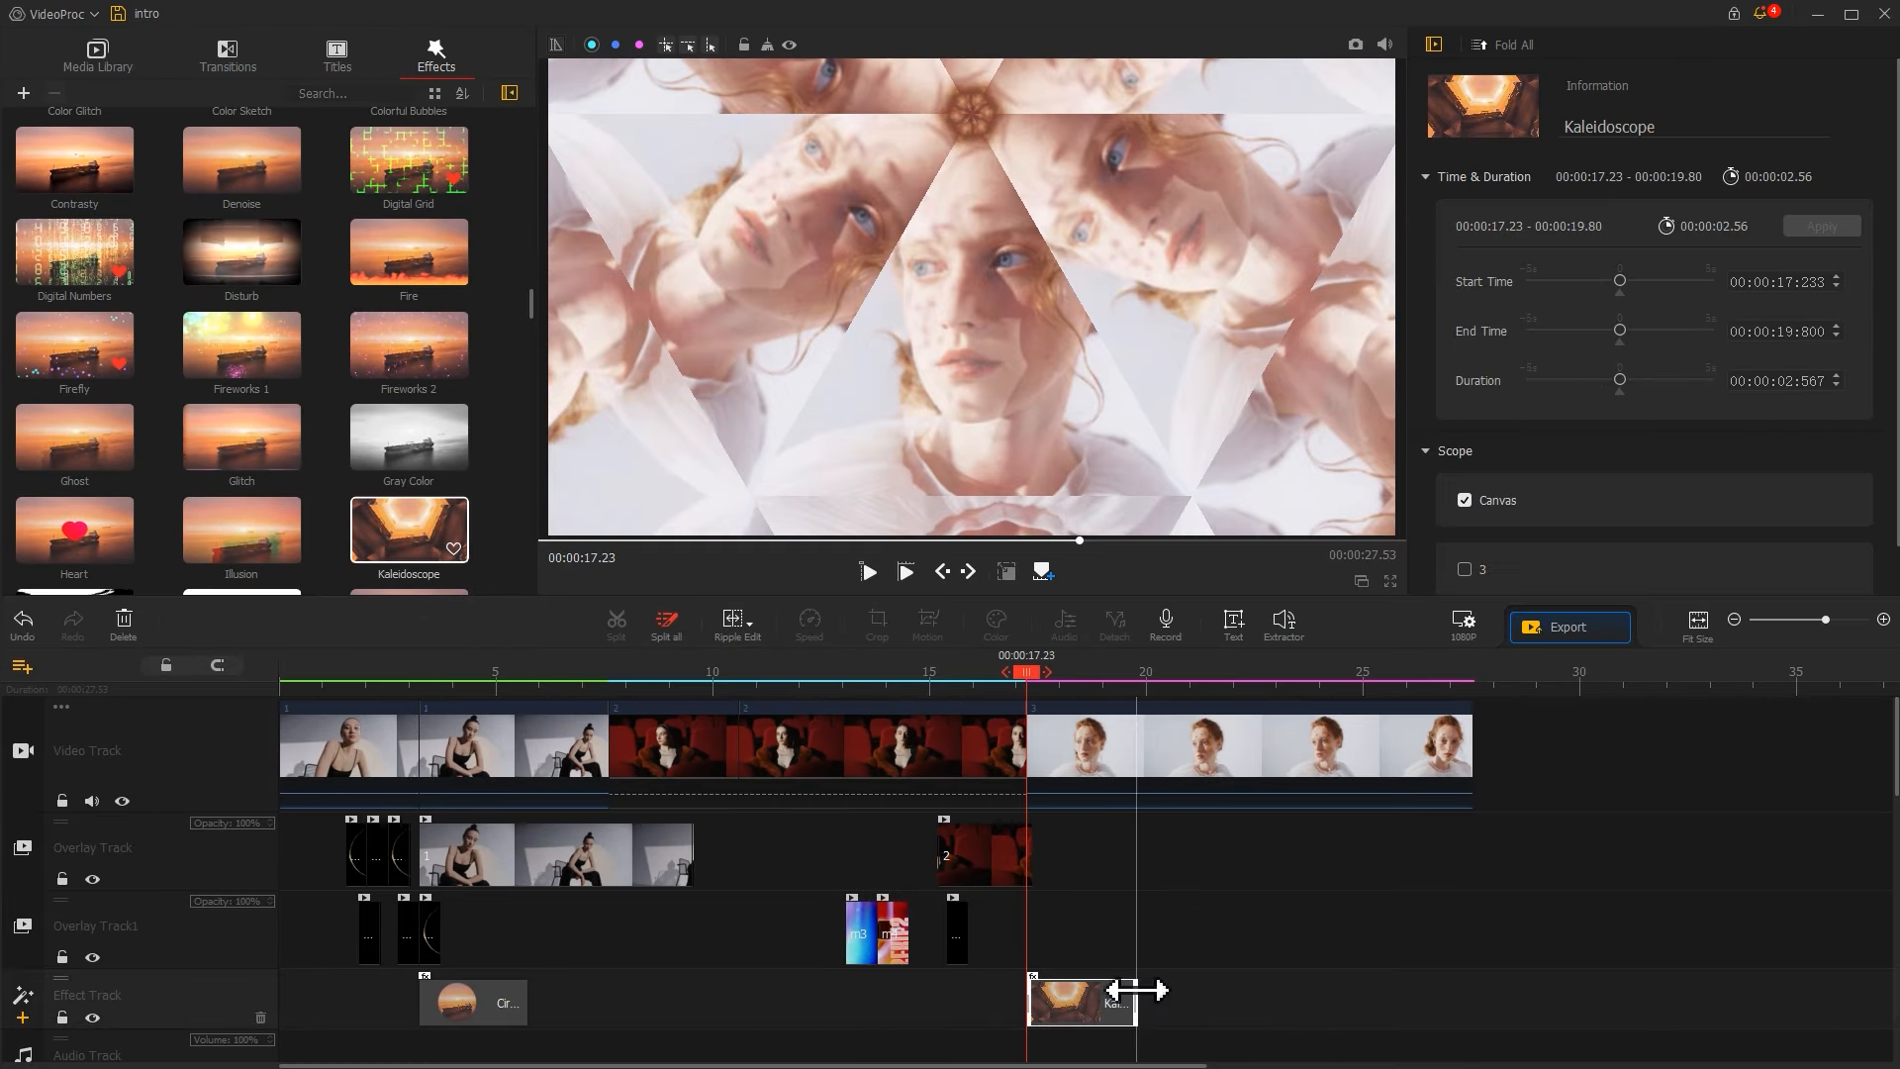
Add the Zoom Rotate motion preset to clip 3 on the Video Track
left_click(1104, 764)
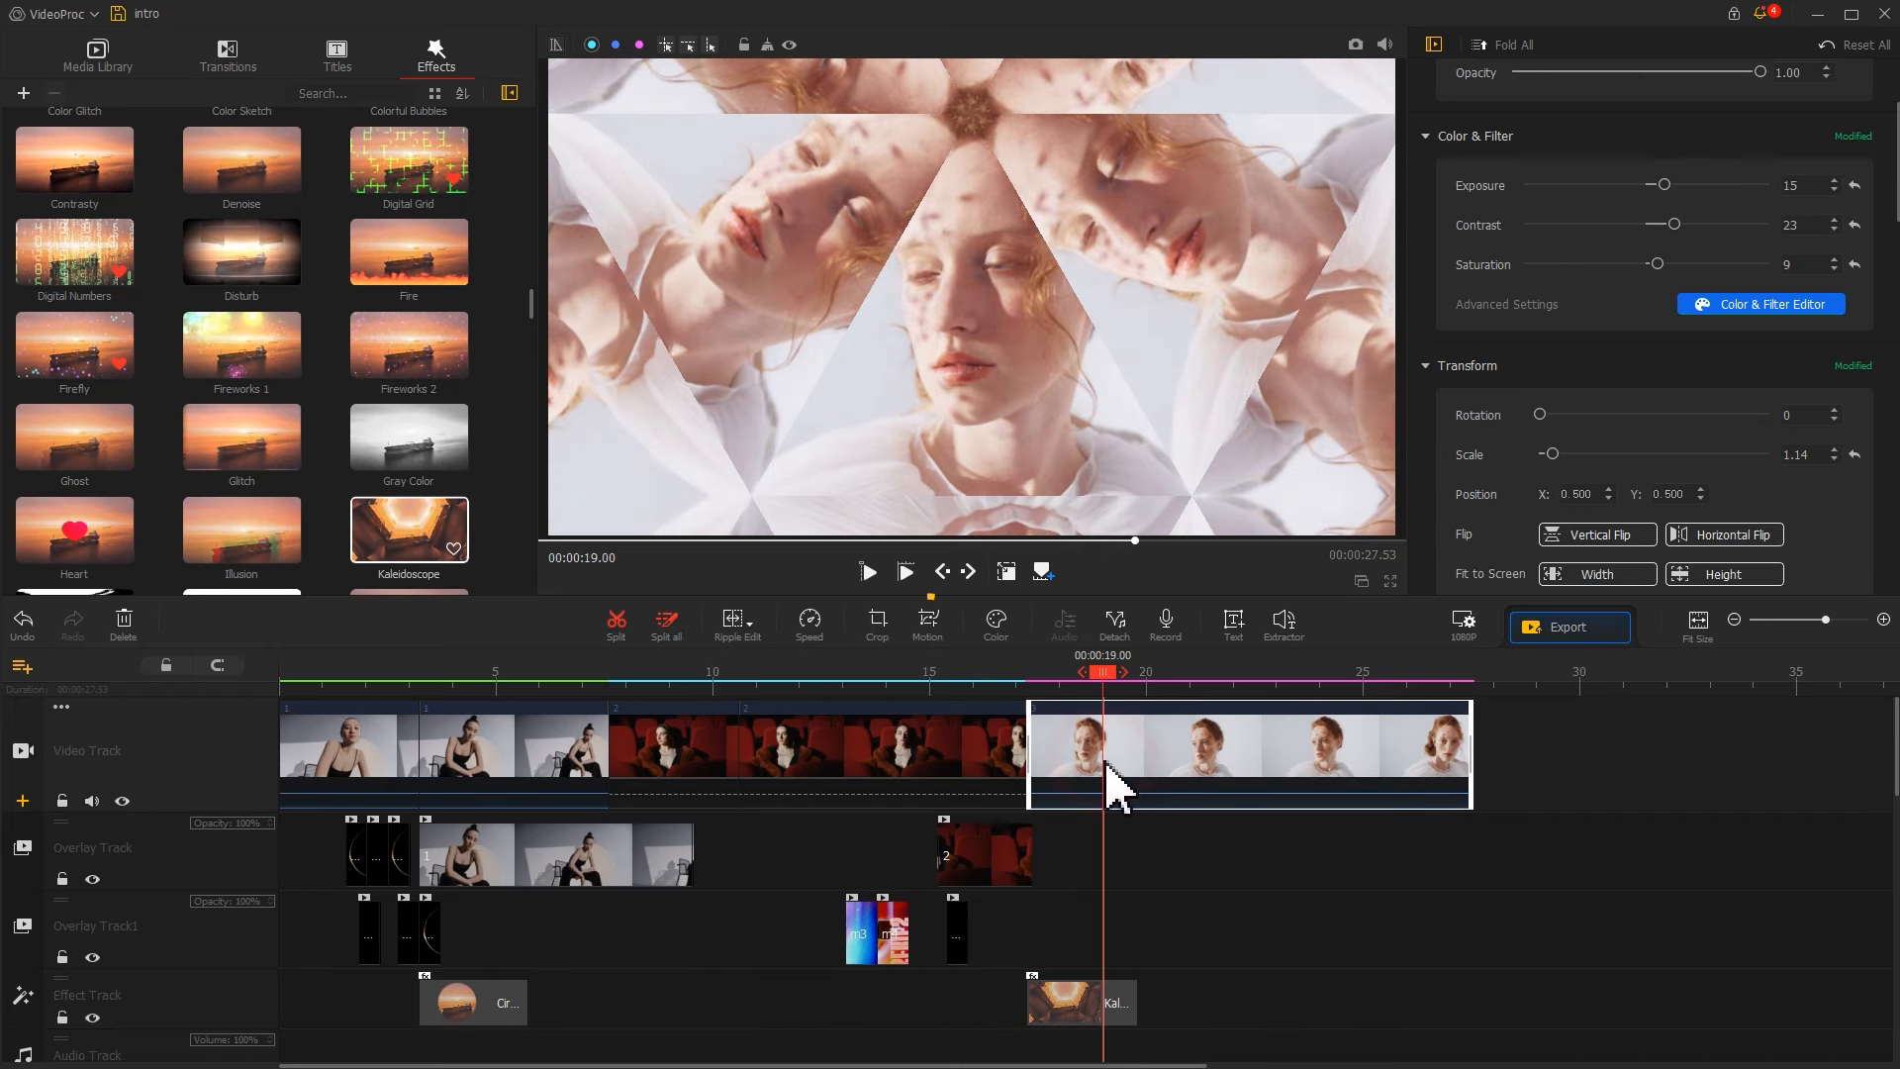
left_click(930, 623)
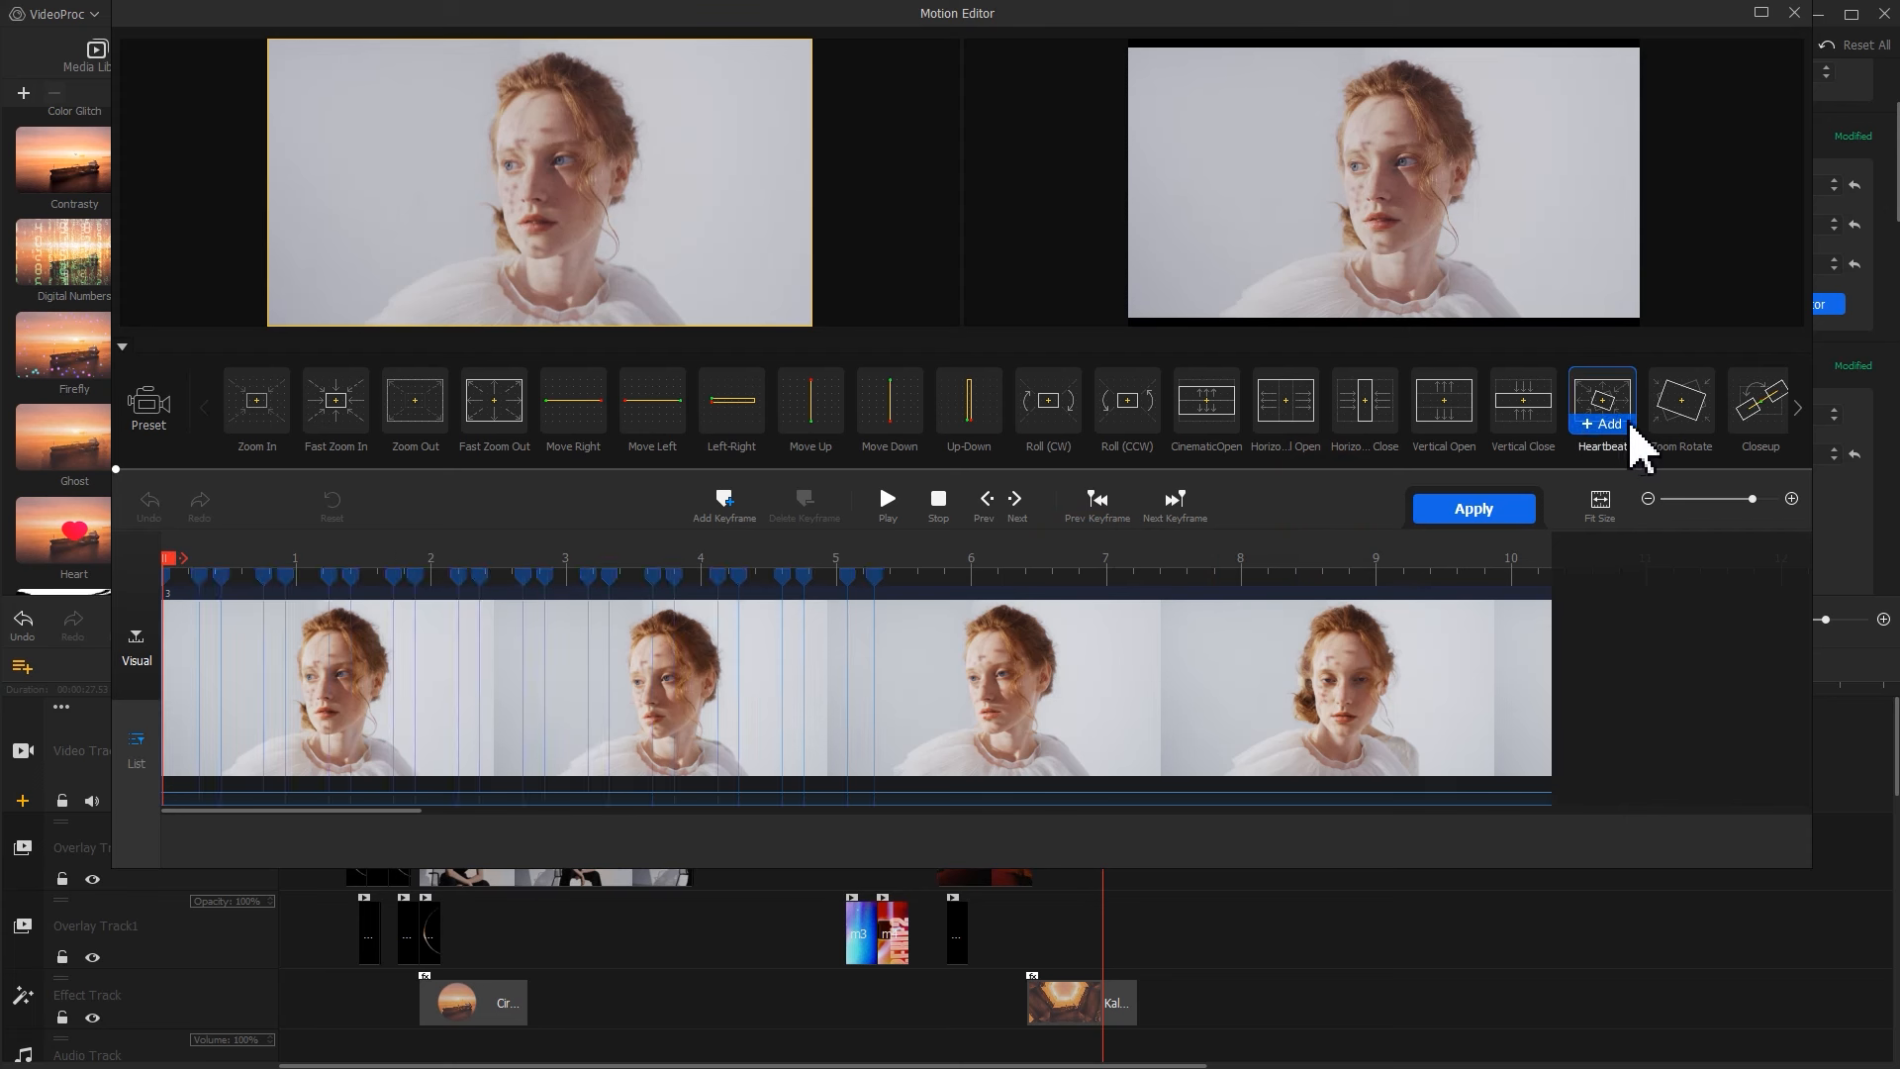
left_click(1677, 410)
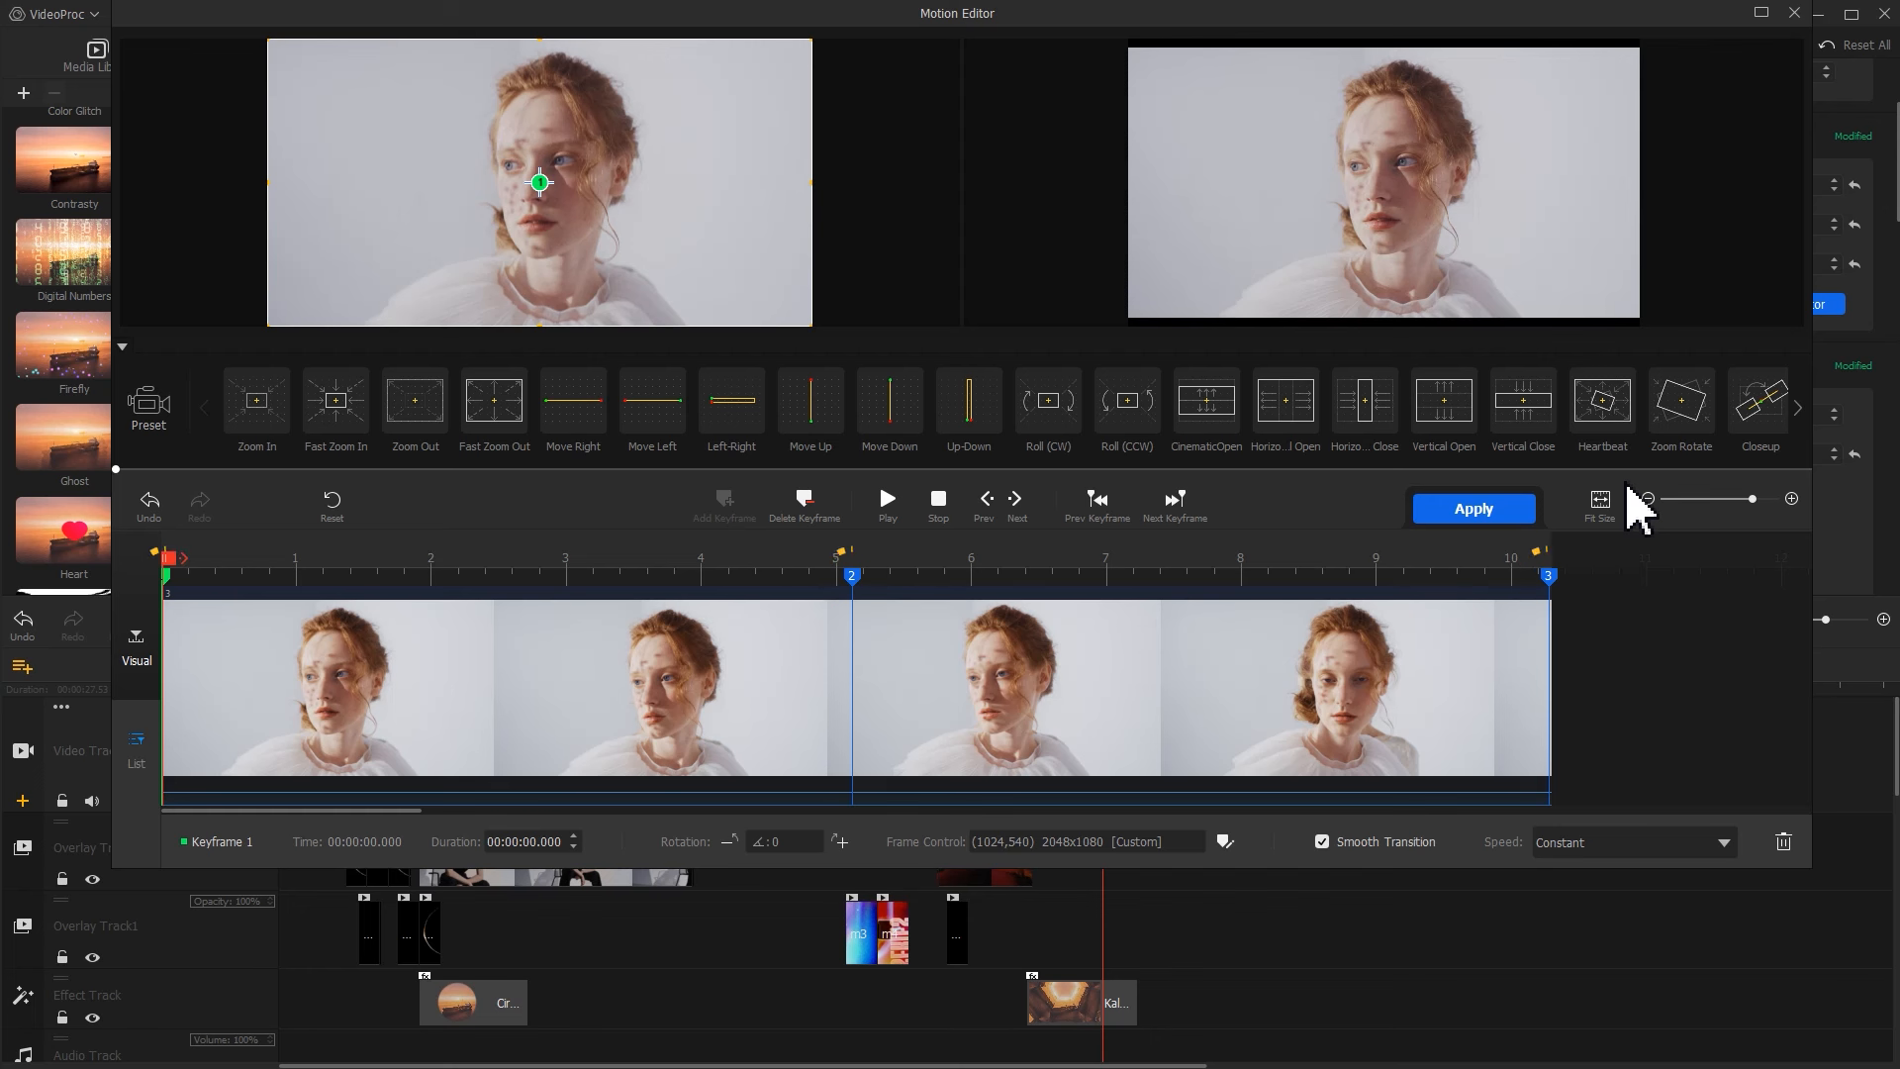
Move motion keyframes 1, 2 and 3 to 00:00:00.60, 00:00:03.44 and 00:00:04.76, and enlarge keyframe 3's frame to the full 2048x1080
left_click_drag(167, 584, 243, 594)
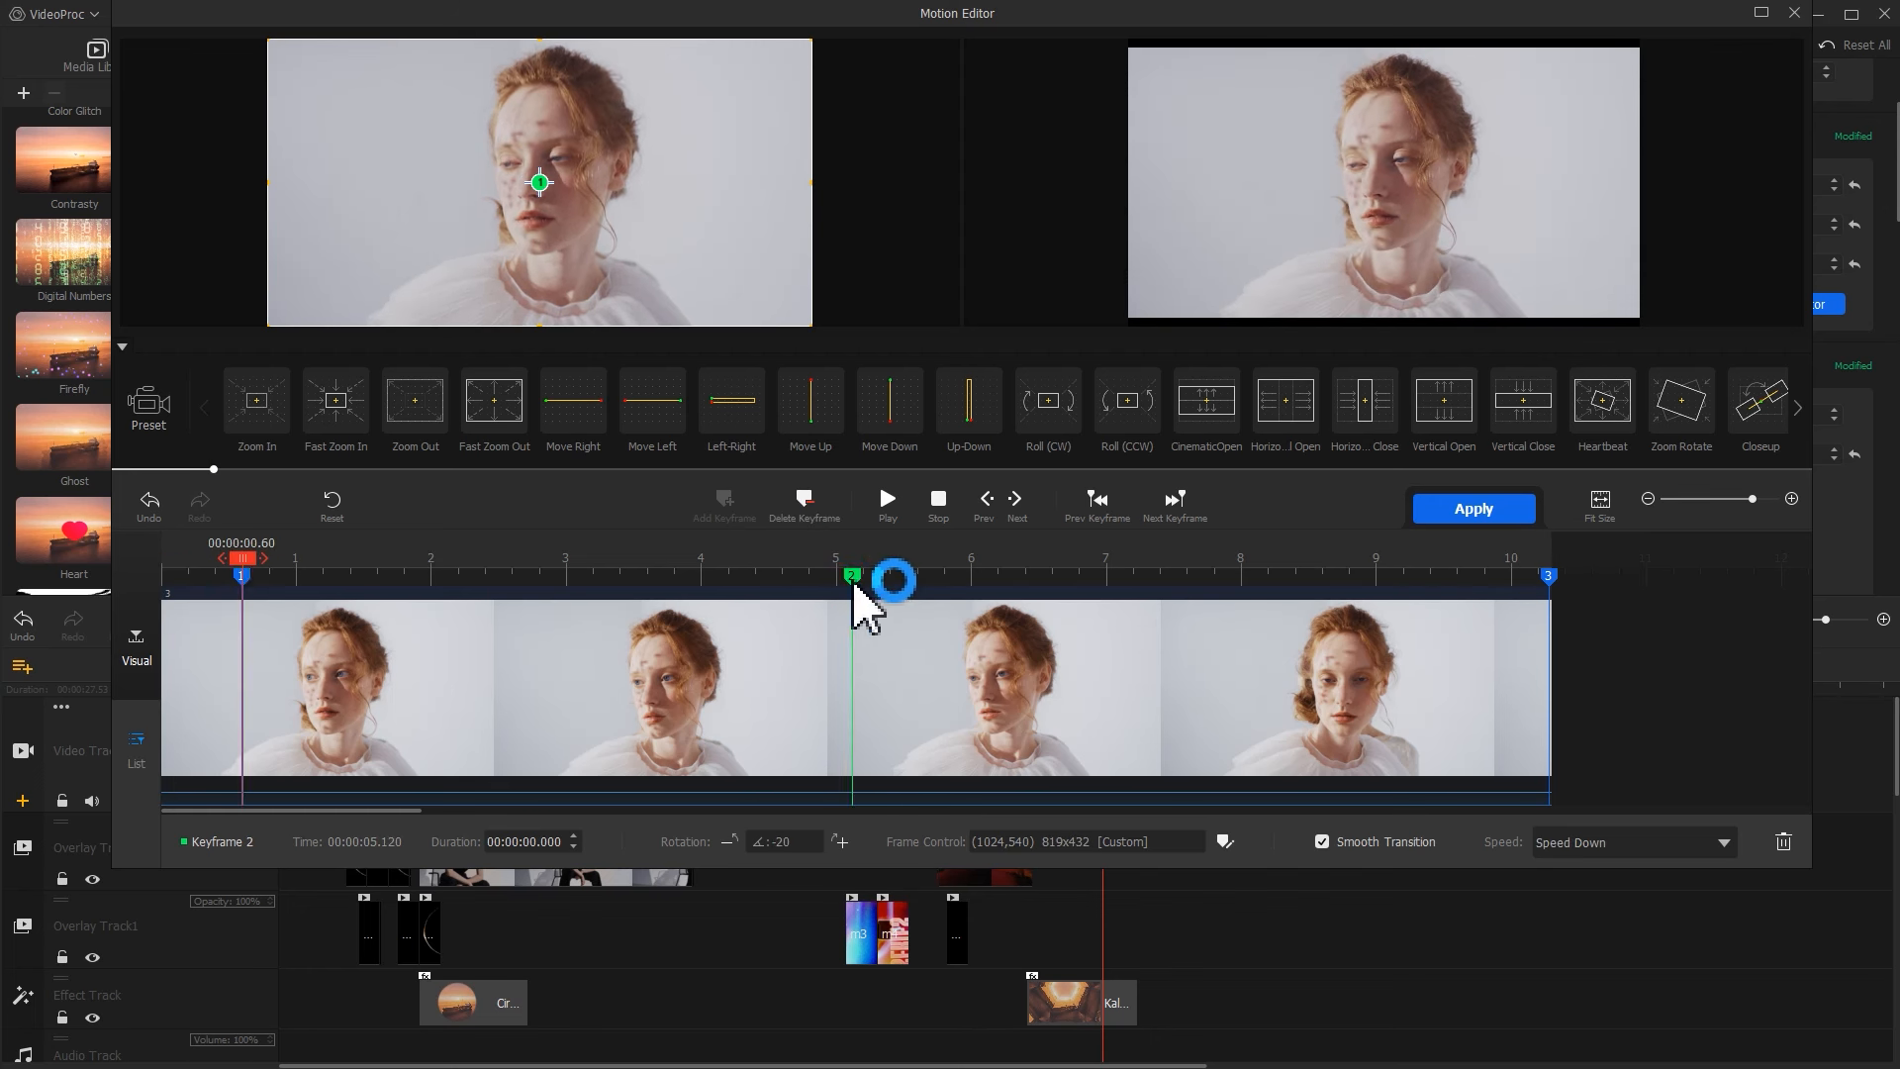
left_click_drag(853, 584, 626, 584)
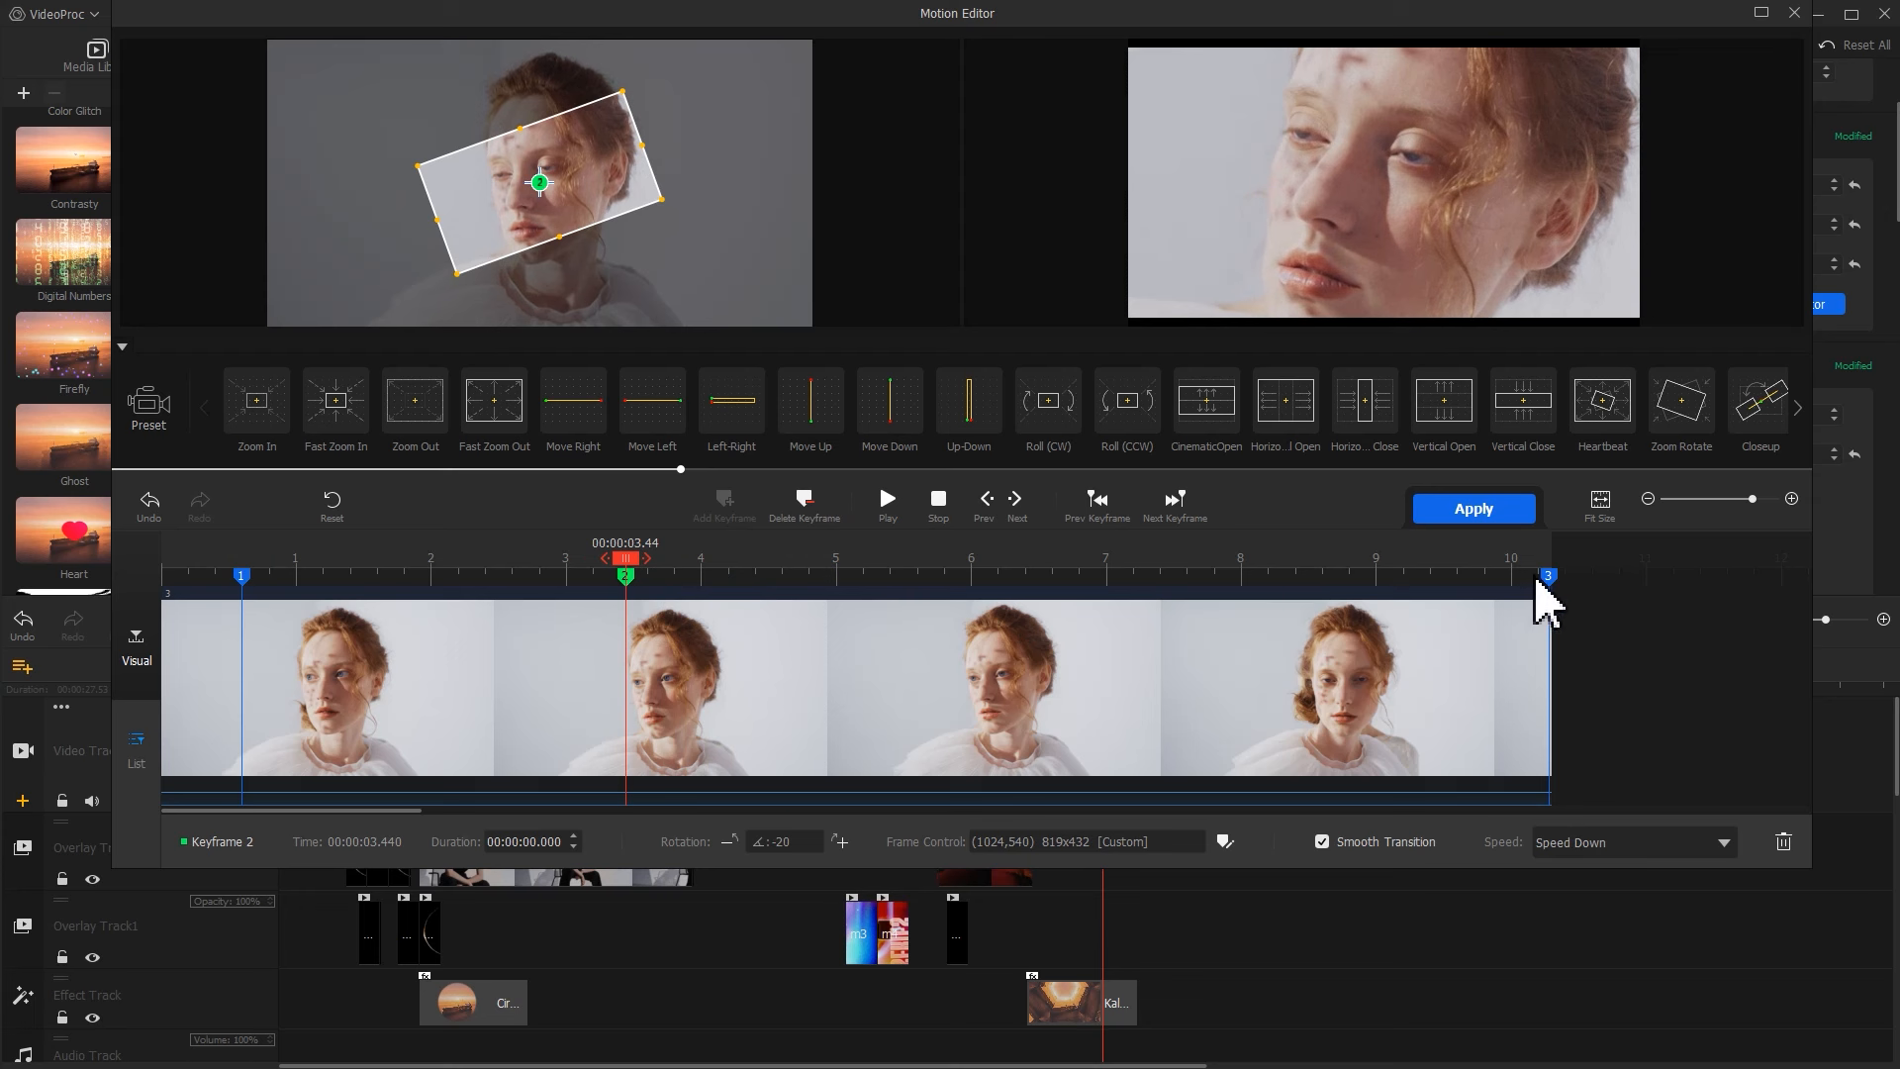
left_click_drag(1550, 581, 807, 584)
left_click_drag(376, 268, 269, 327)
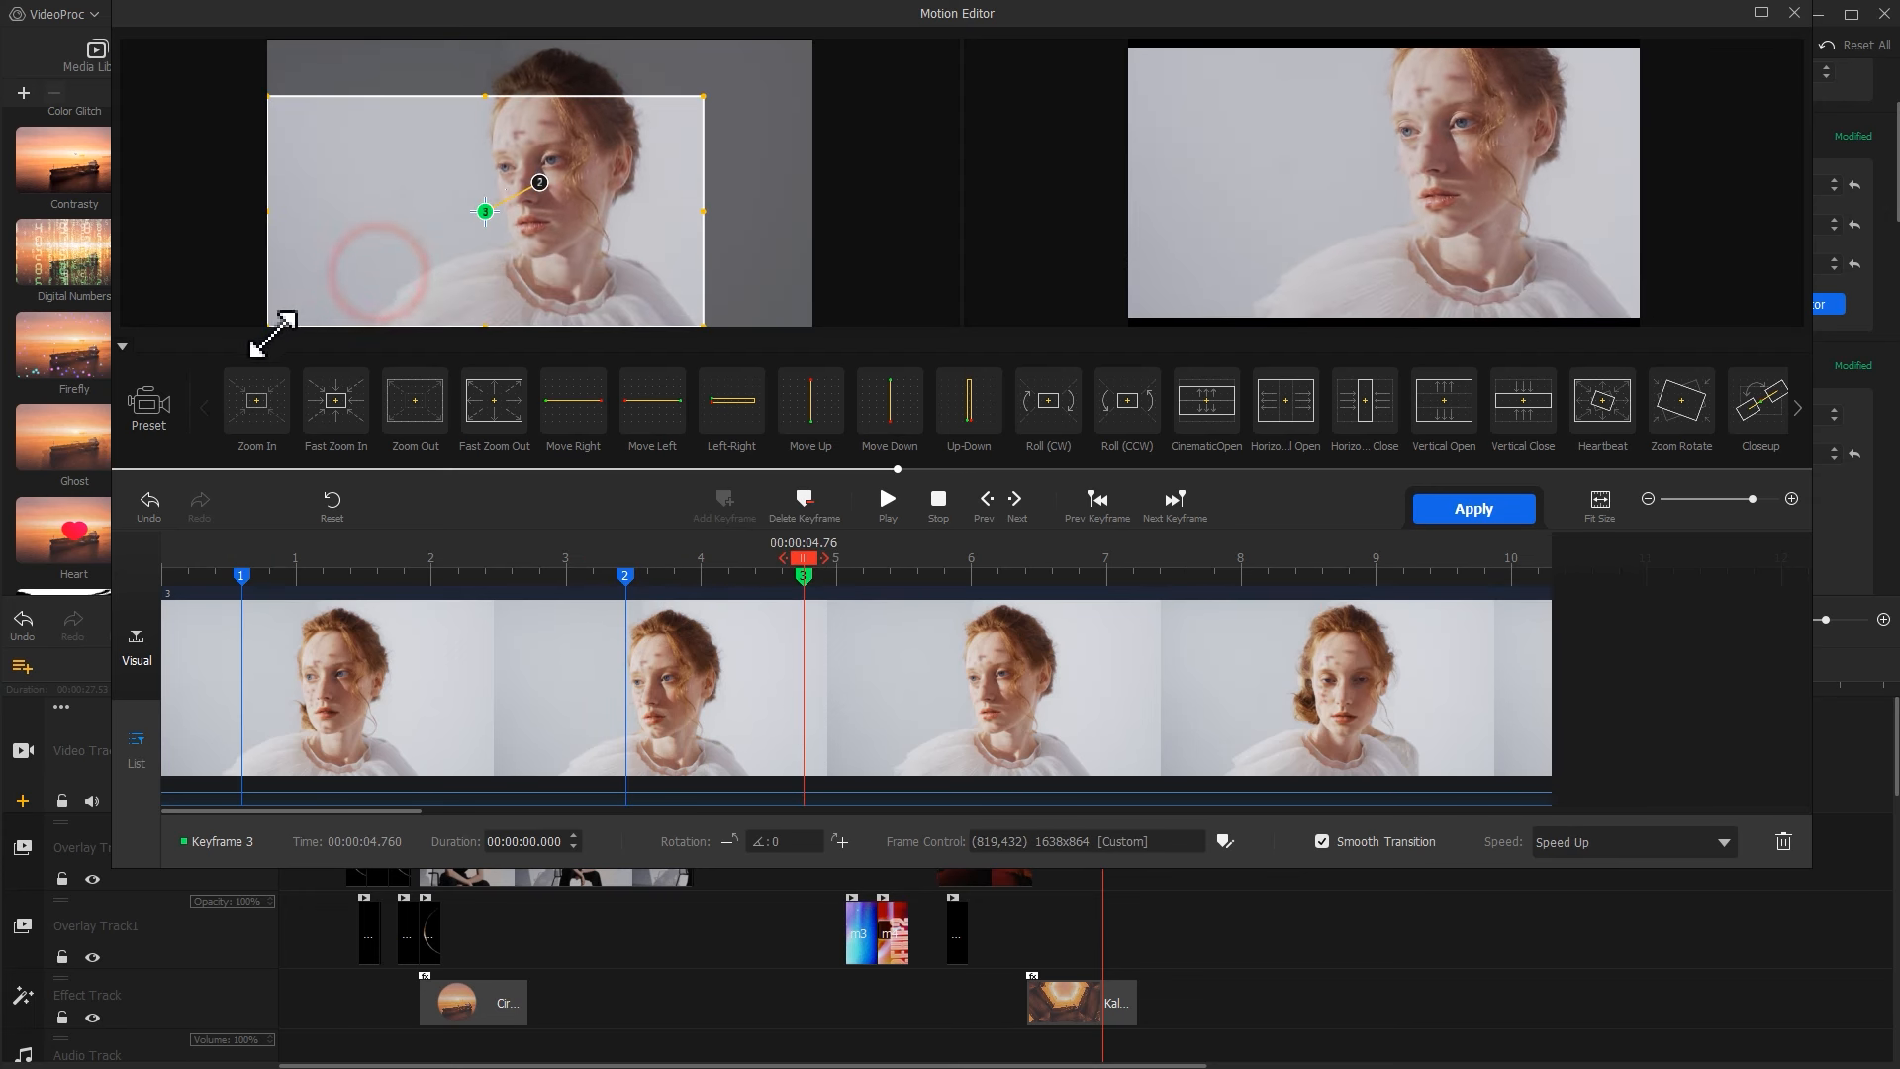
left_click_drag(701, 98, 800, 49)
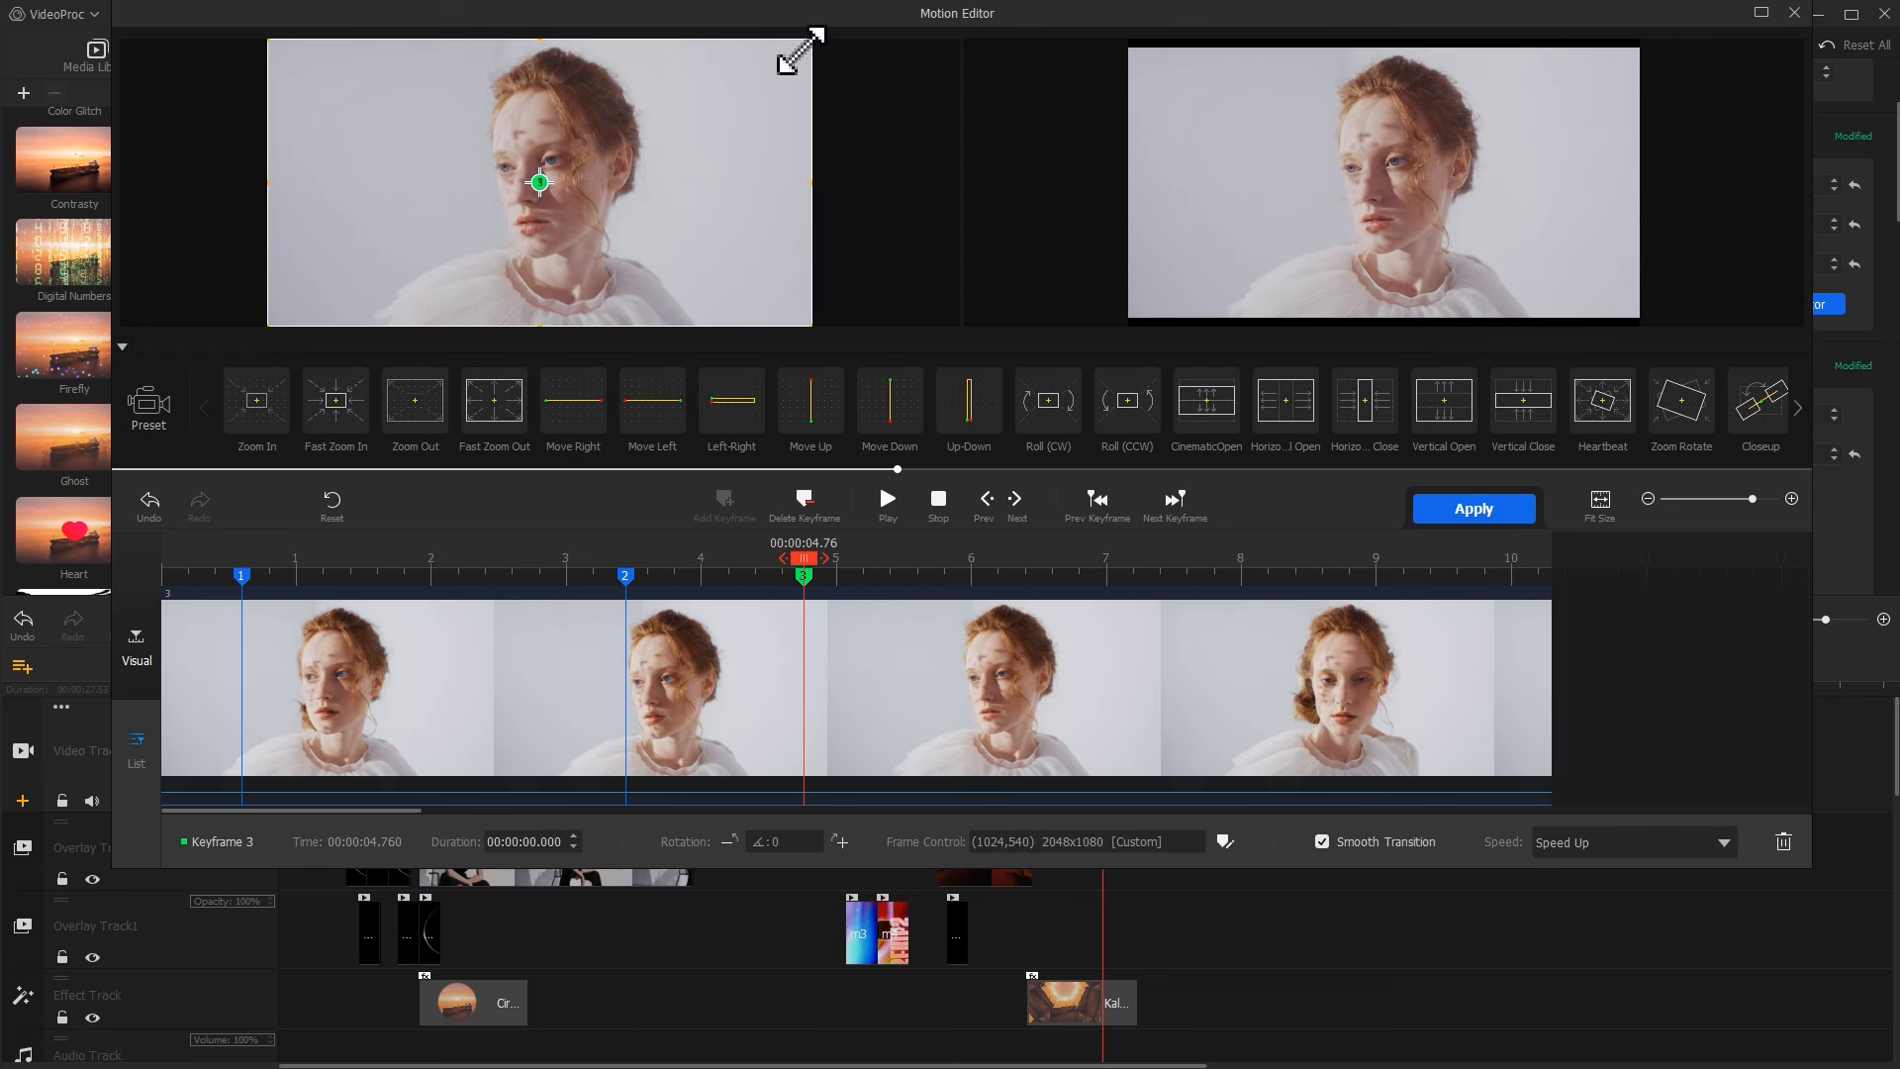
Set motion keyframe 2's frame to the Original aspect ratio with a width of 1030
left_click(625, 577)
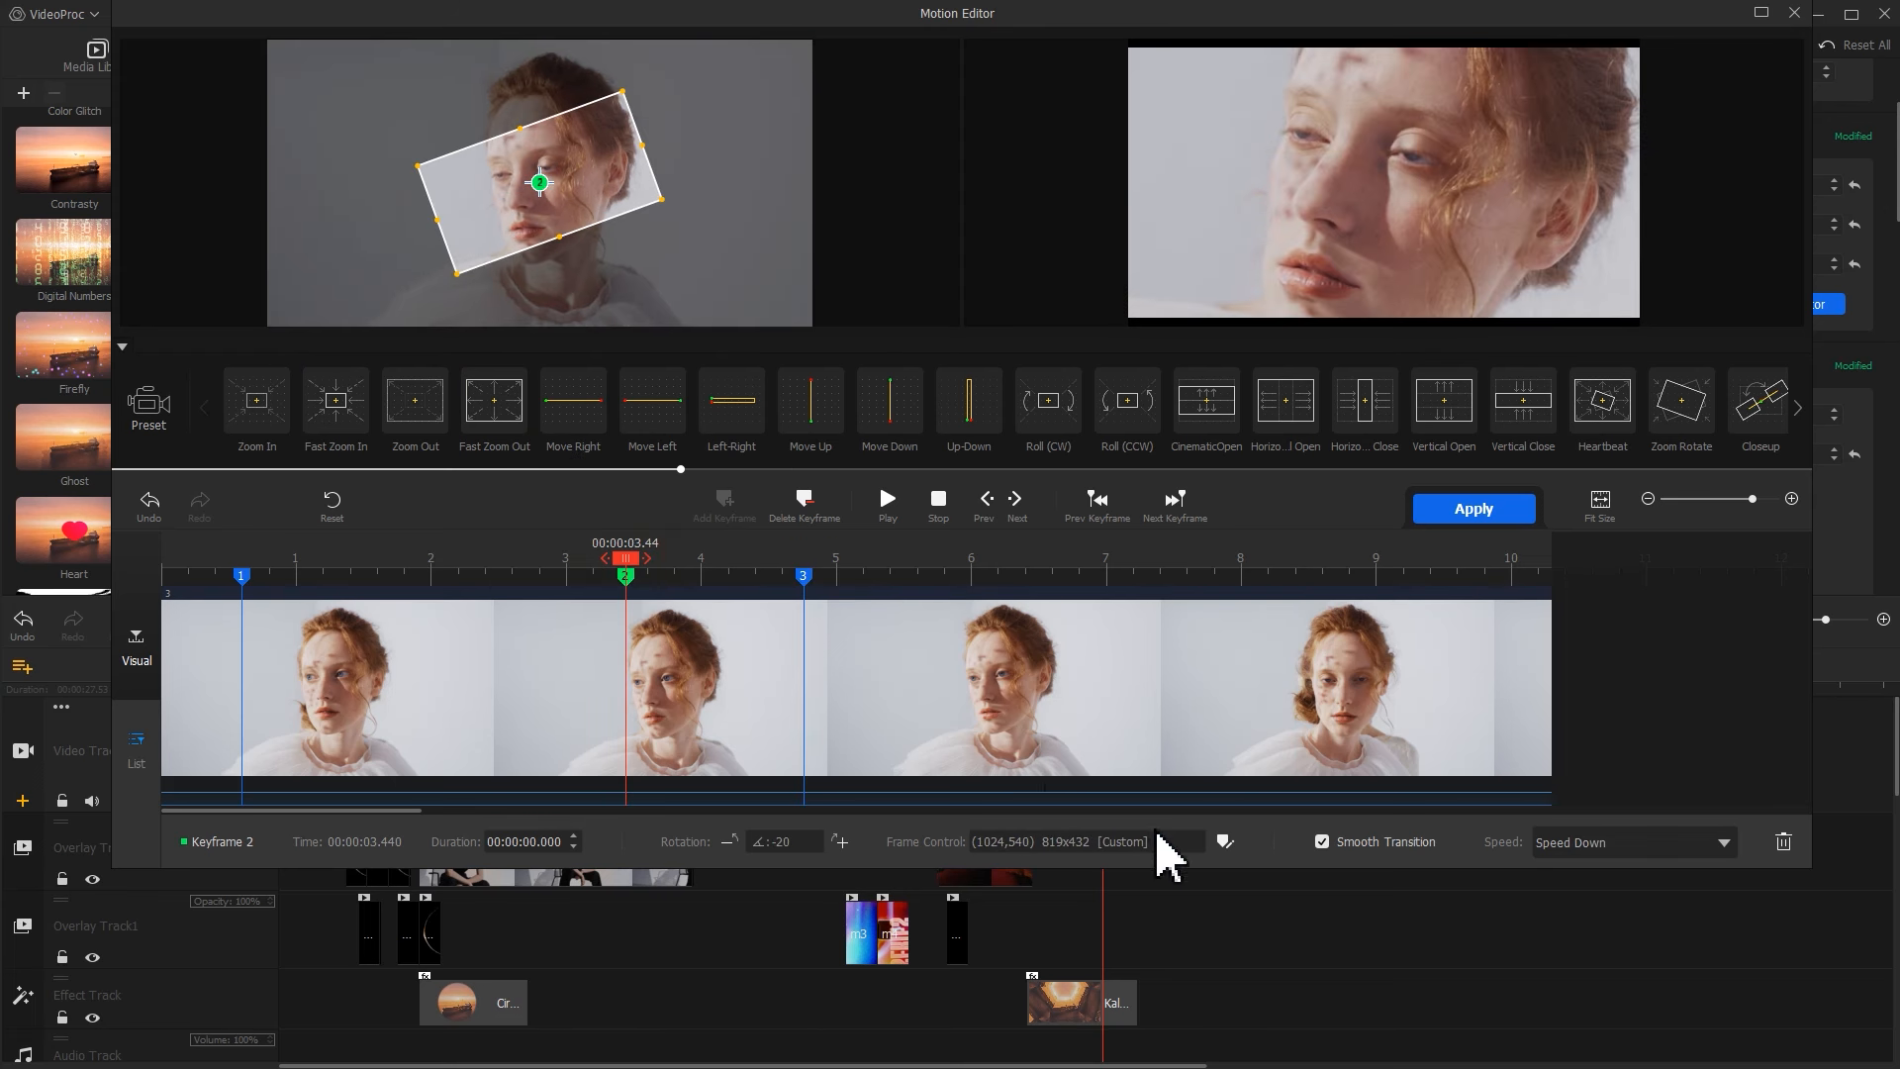
left_click(1224, 842)
left_click(1264, 615)
left_click(1251, 638)
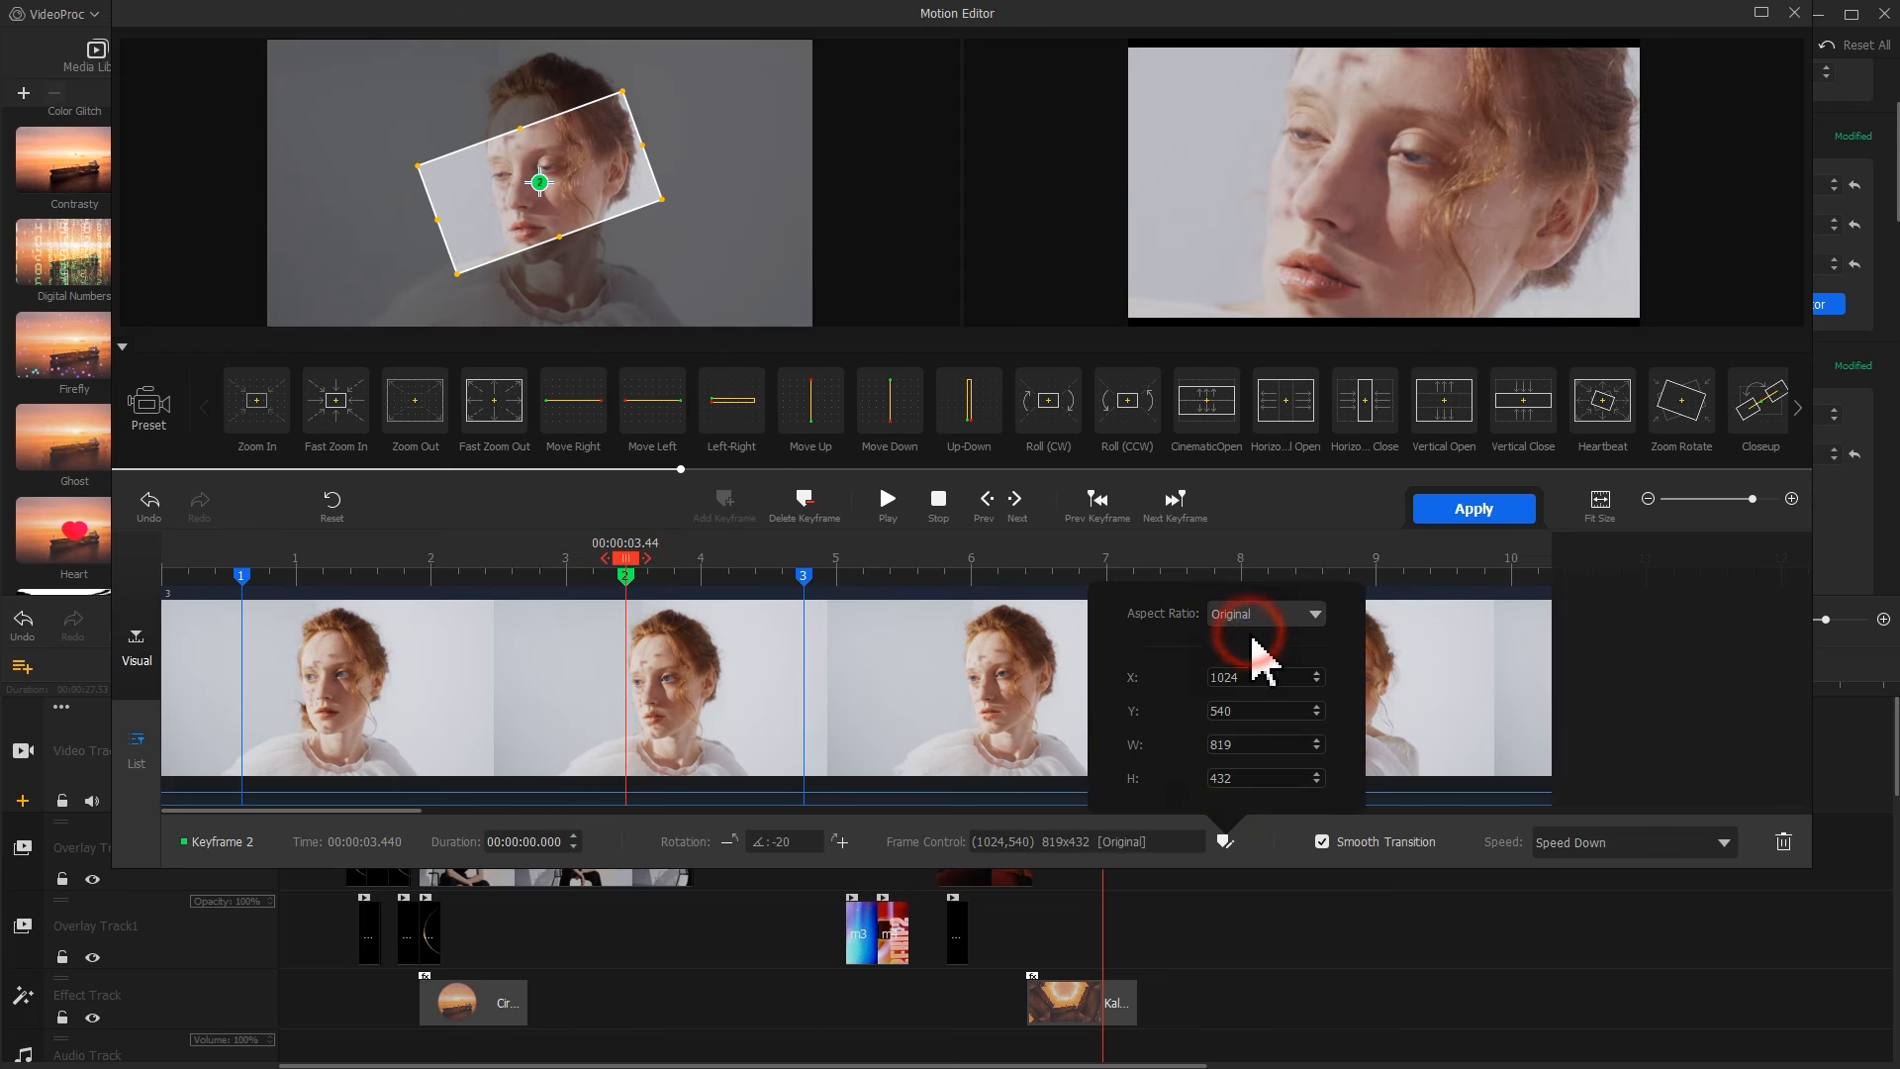
type("10")
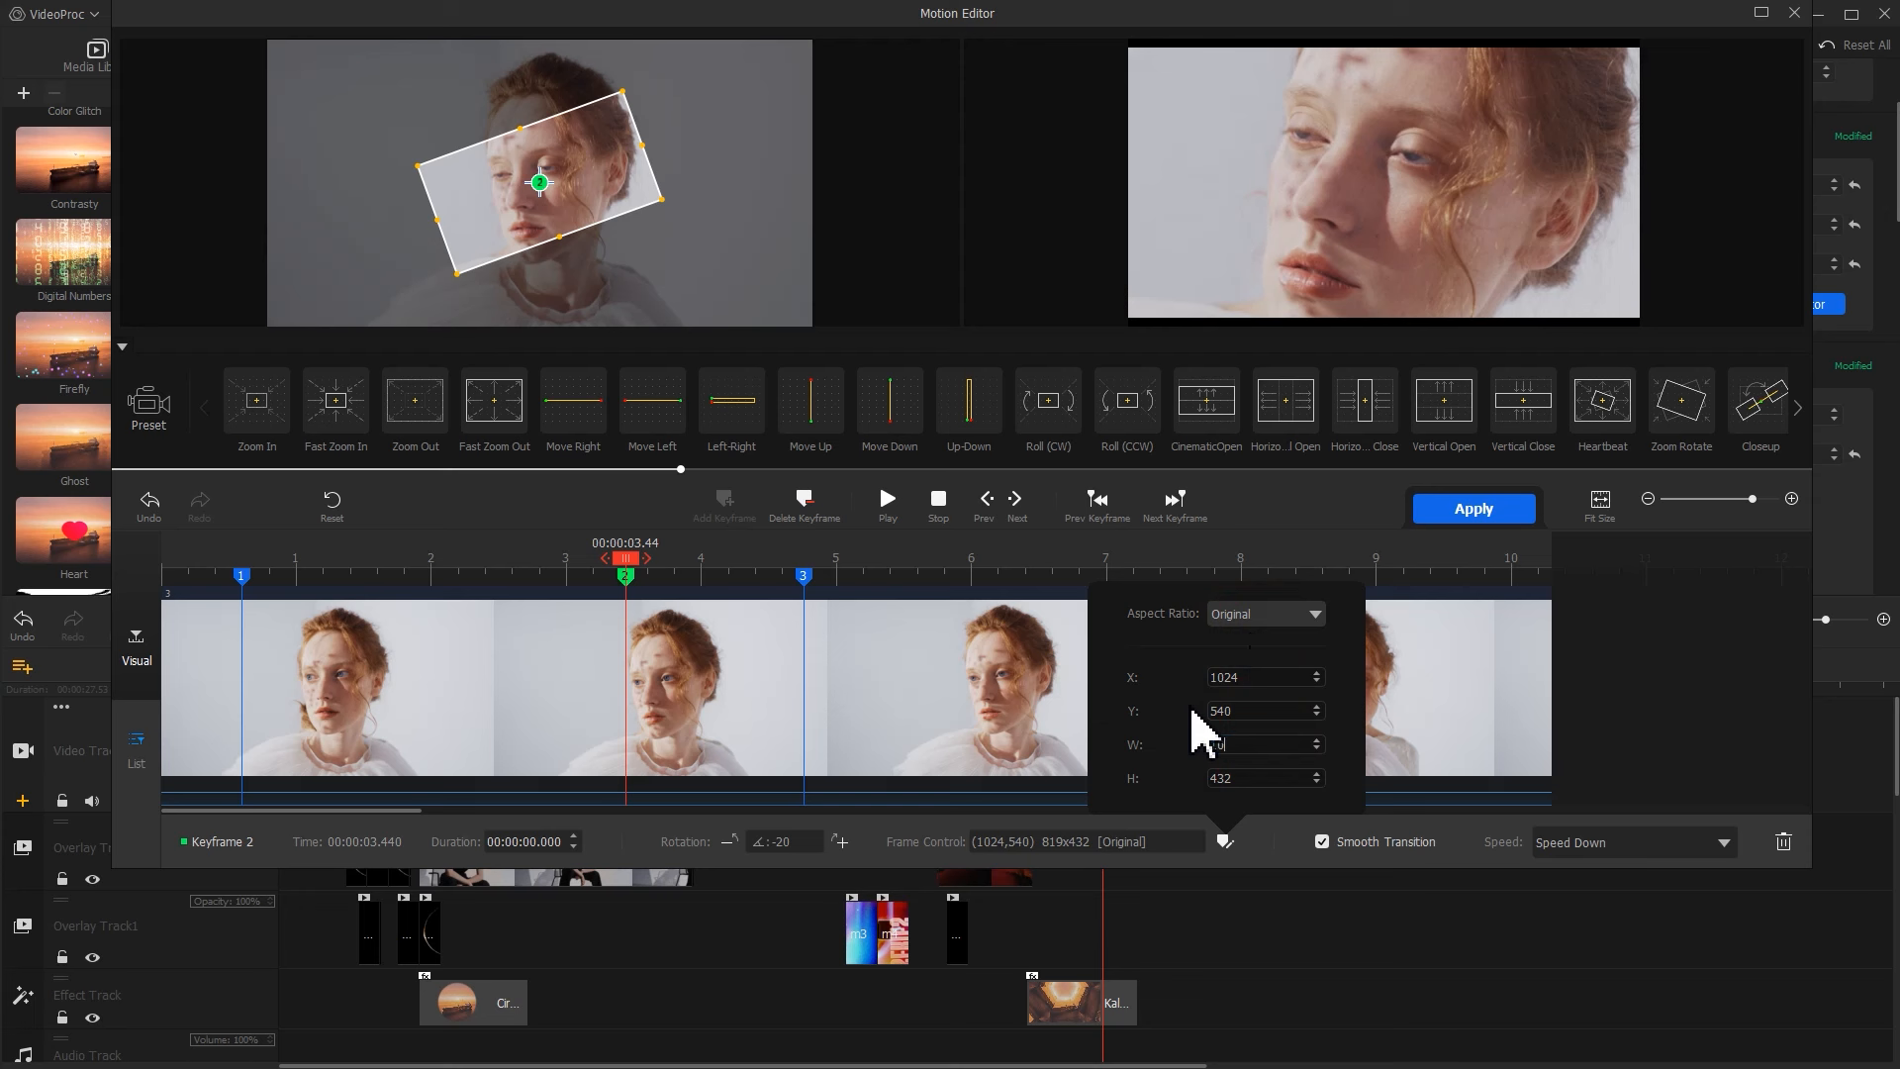
type("30")
key("Return")
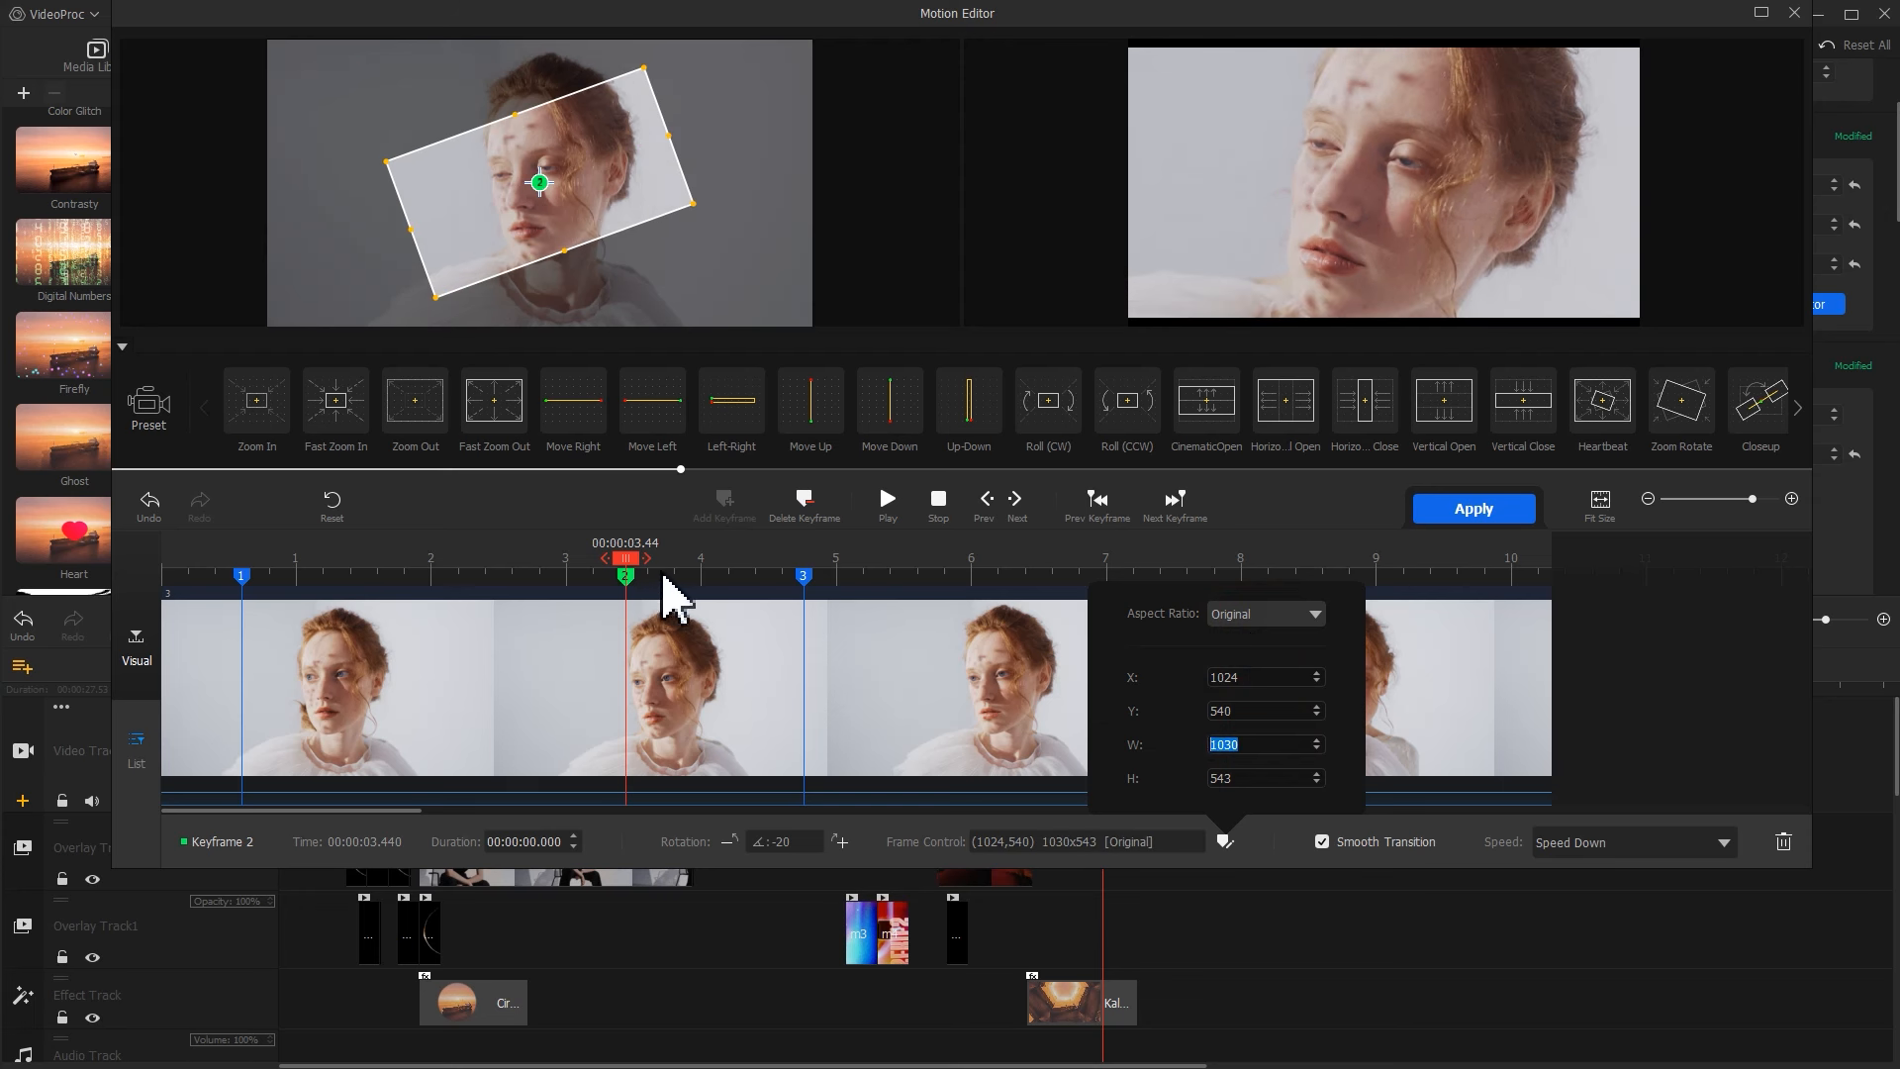
Preview the Zoom Rotate motion from the start of clip 3 and apply it
left_click_drag(626, 560, 148, 573)
key("space")
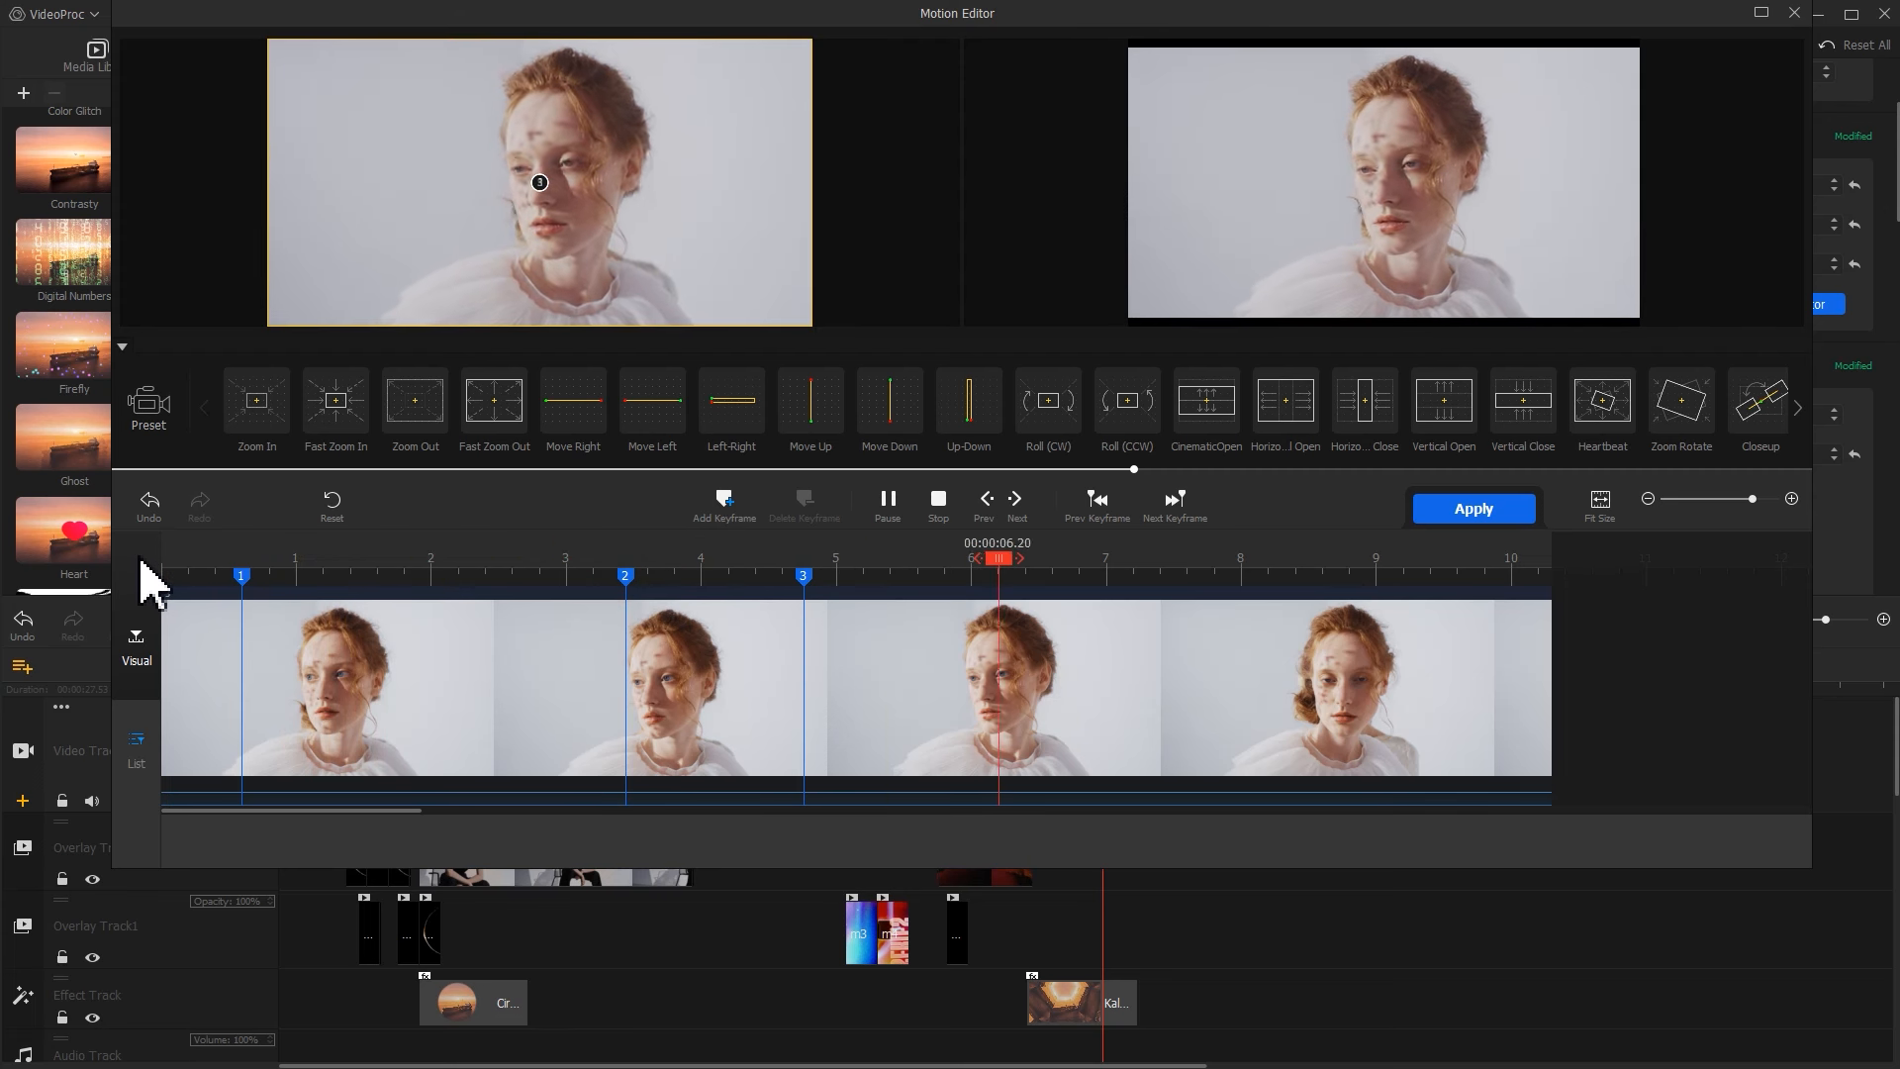
left_click(1461, 511)
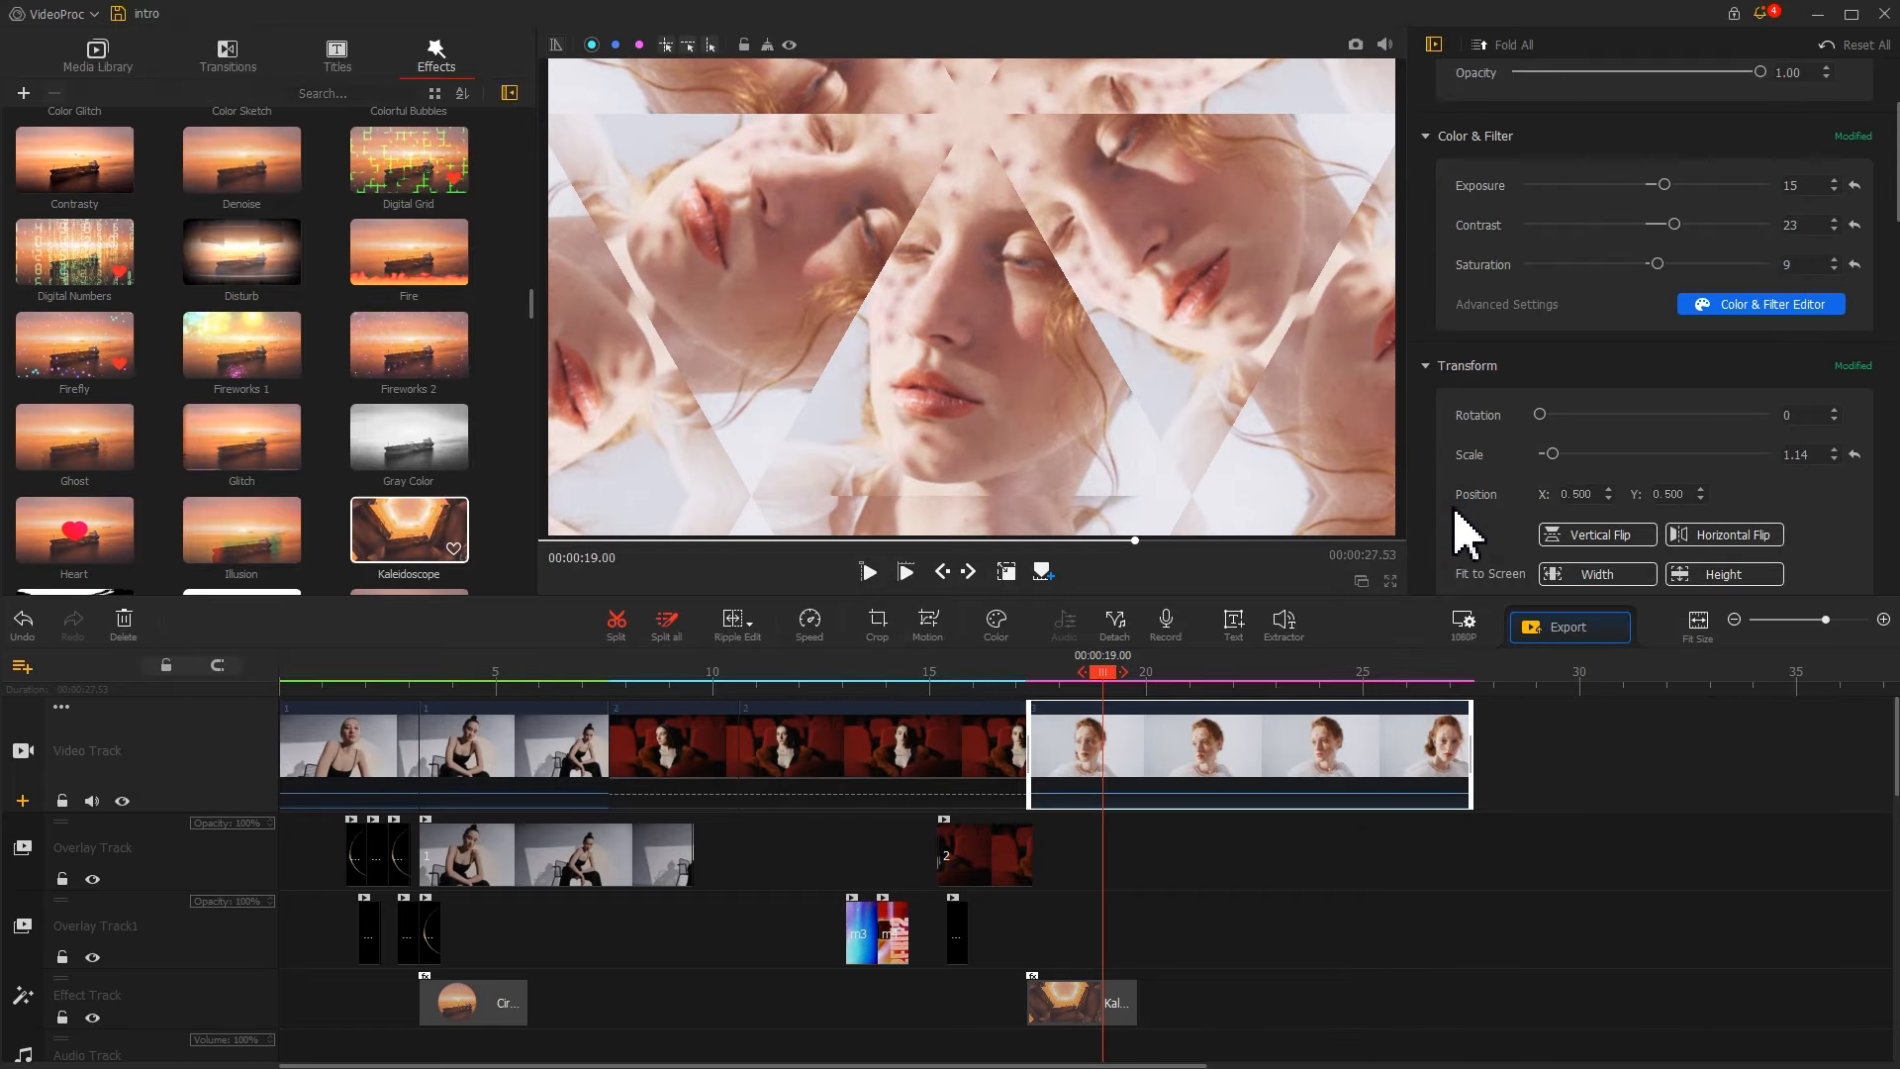
Place the music file on the Audio Track, starting at 00:00:00.00
left_click(98, 60)
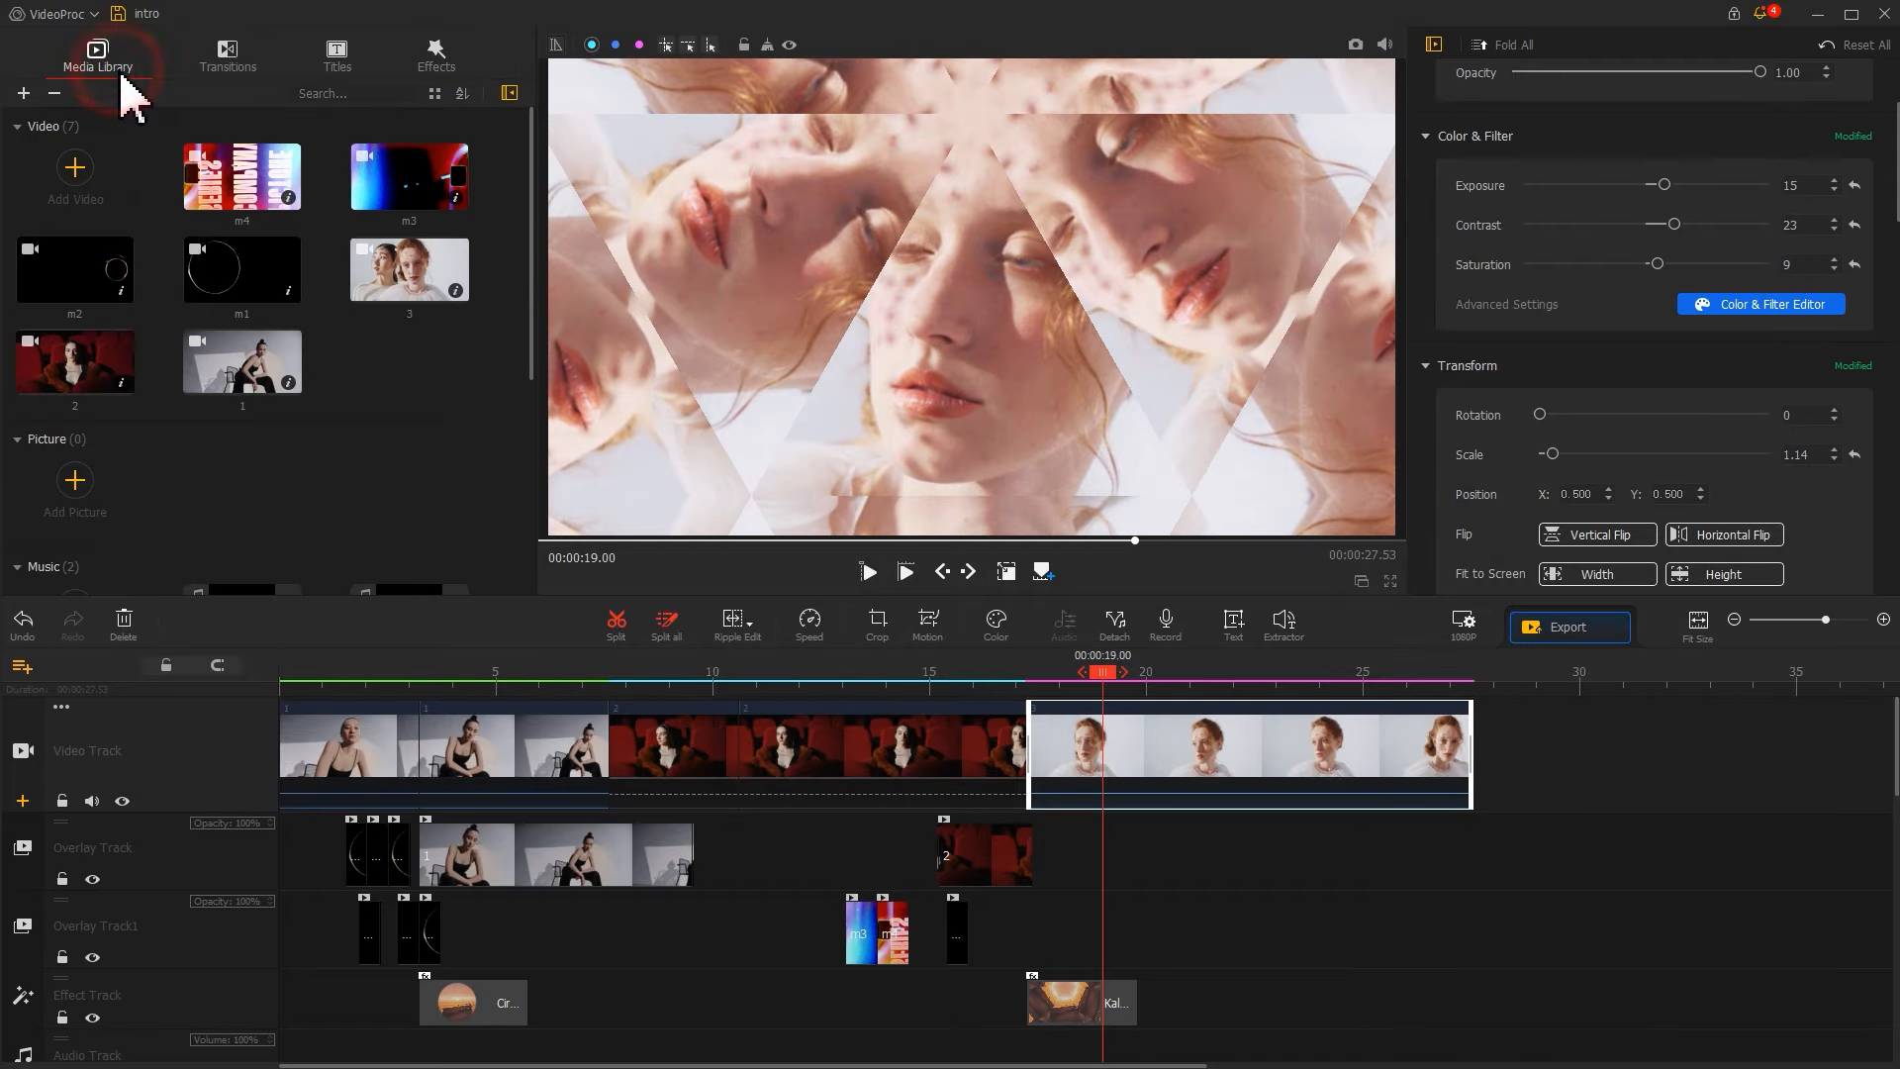
left_click_drag(533, 237, 506, 483)
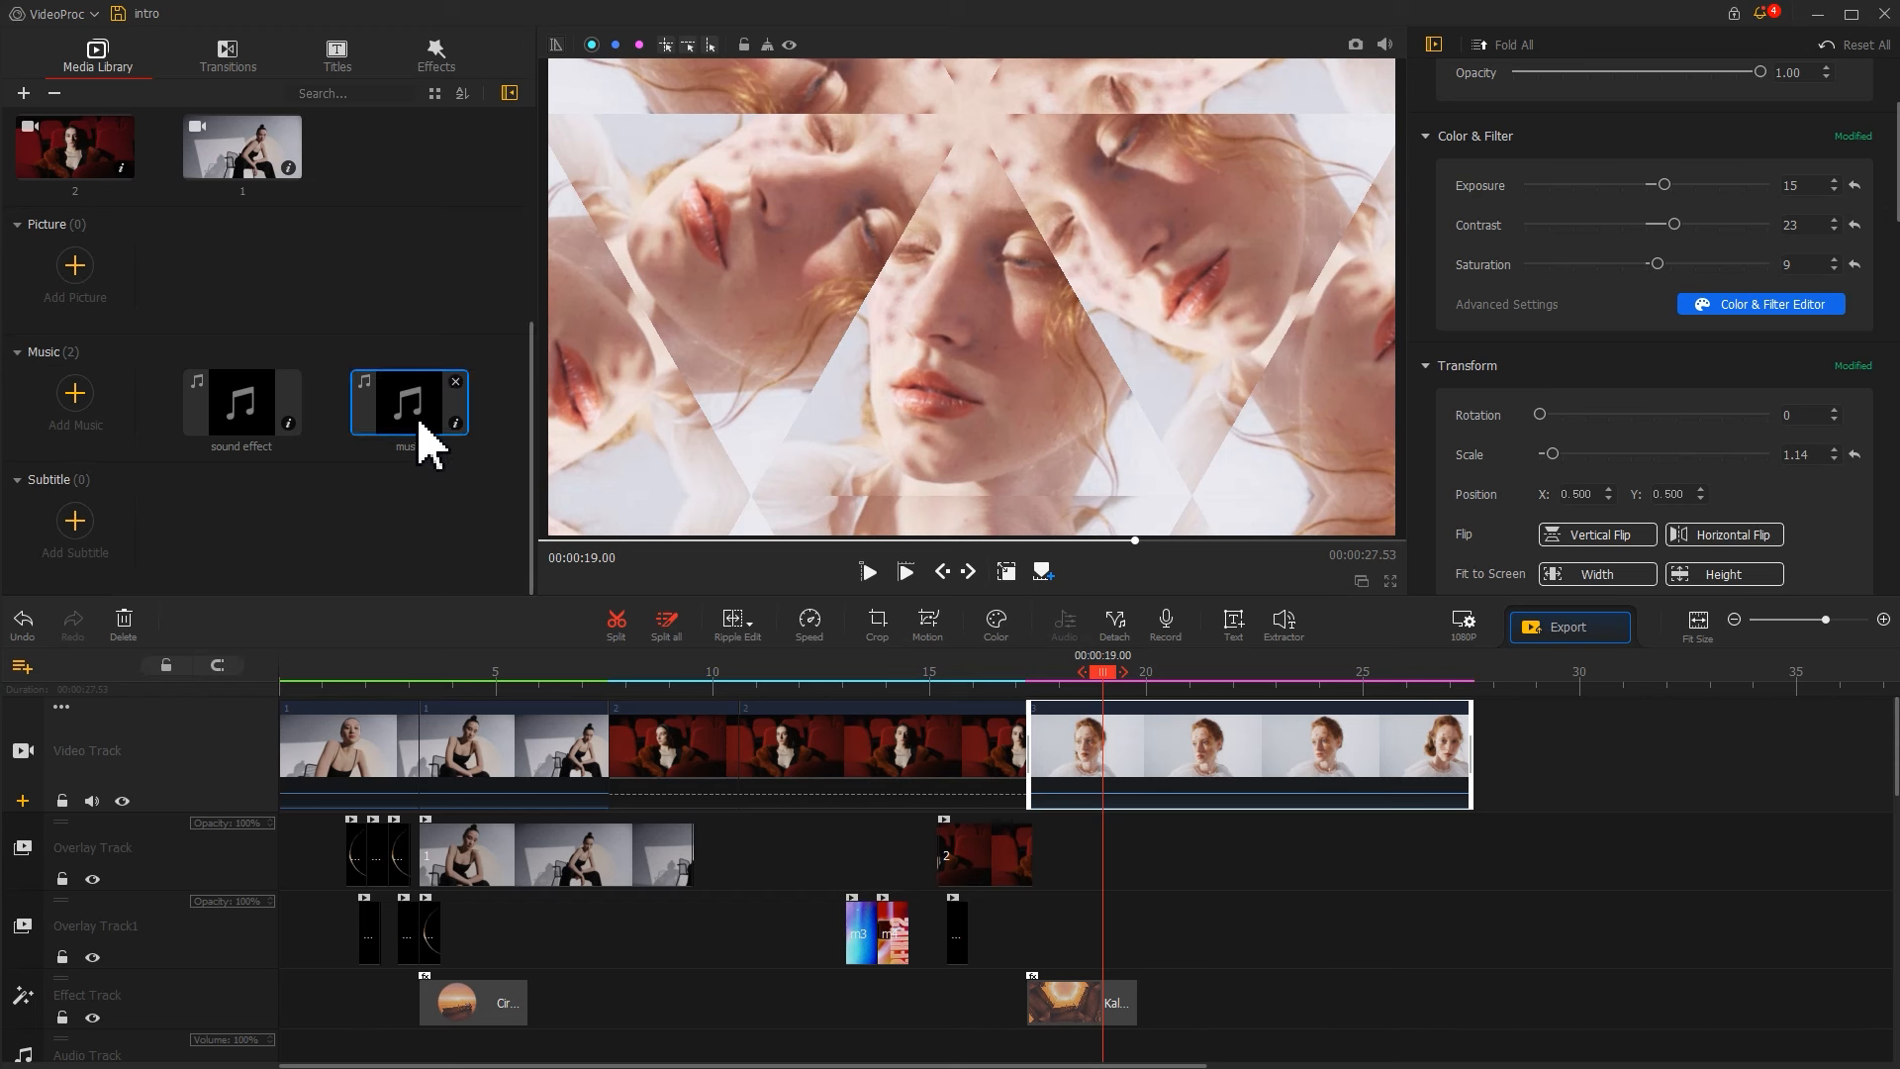
left_click_drag(419, 436, 199, 967)
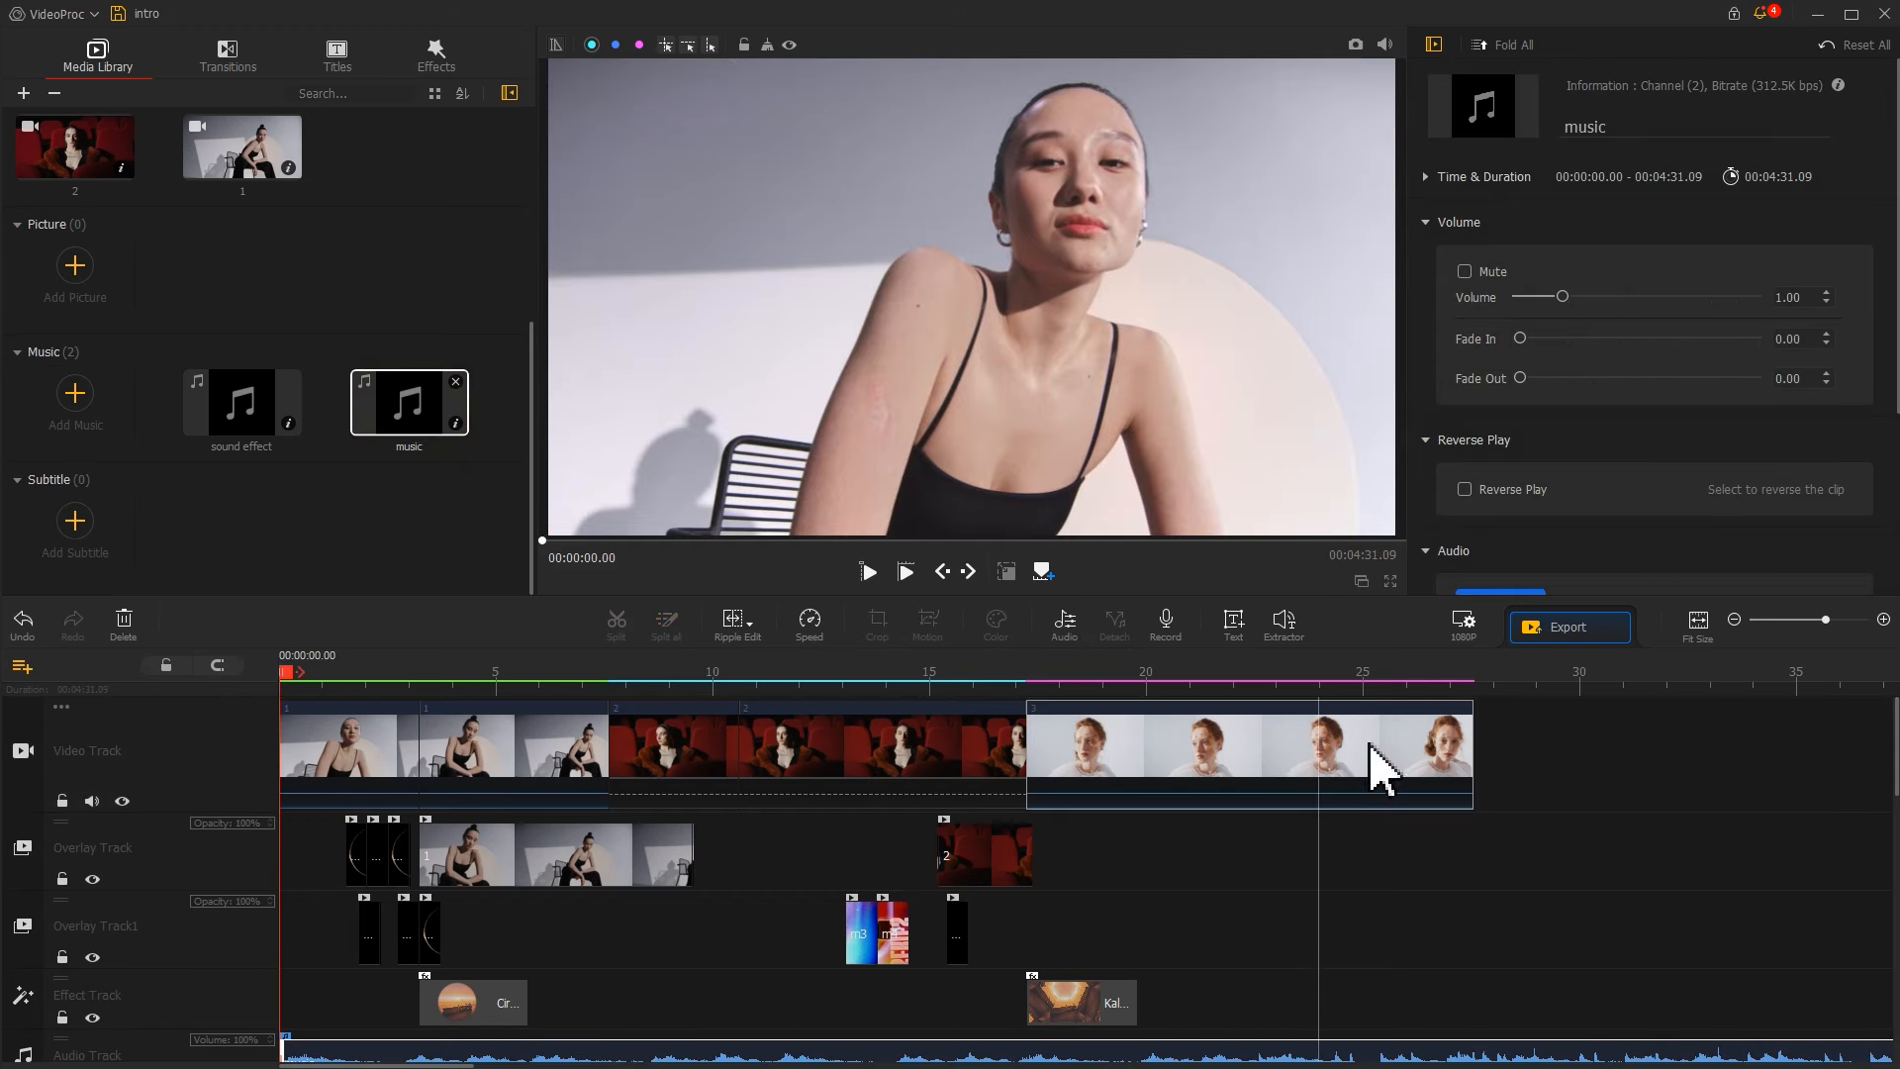
Split the music at 00:00:27.53, delete the remainder, and set the music's fade out to 2.06
left_click(1473, 673)
scroll(1535, 848, "down", 3)
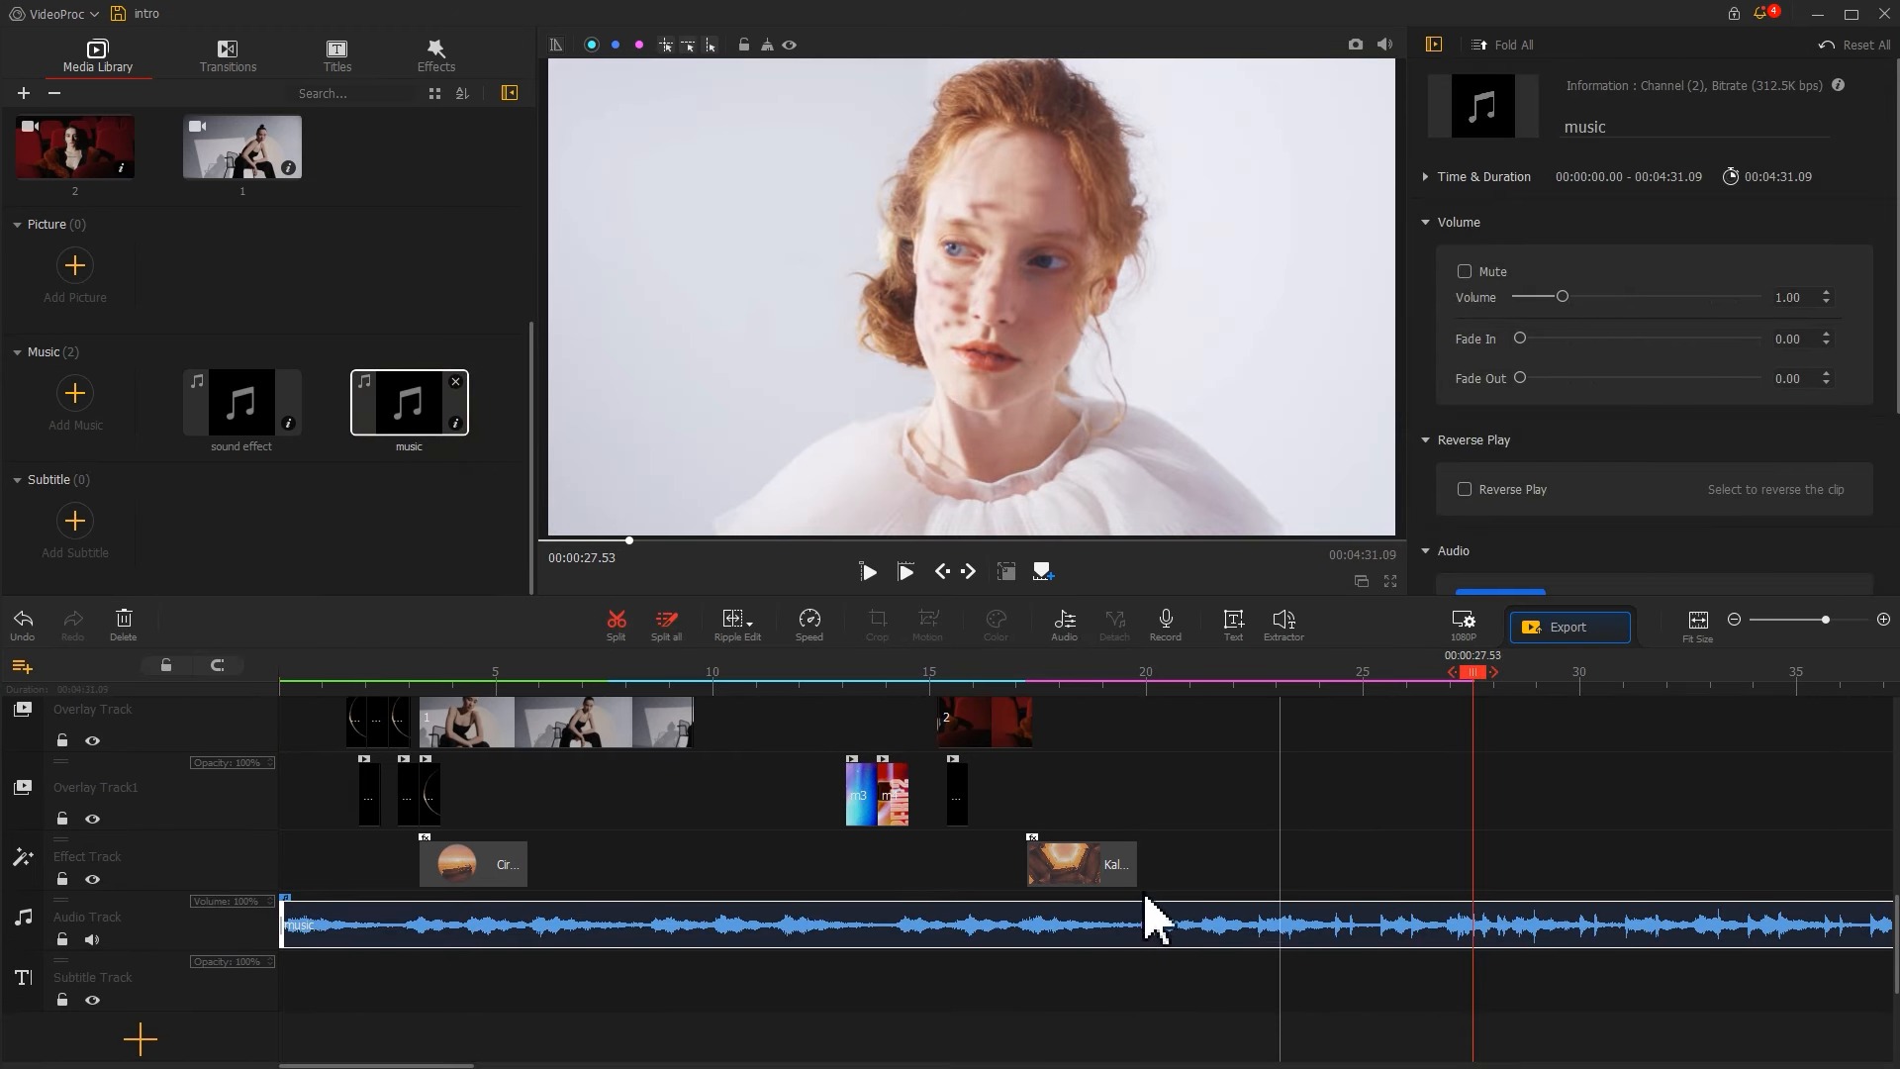
left_click(615, 625)
key("Delete")
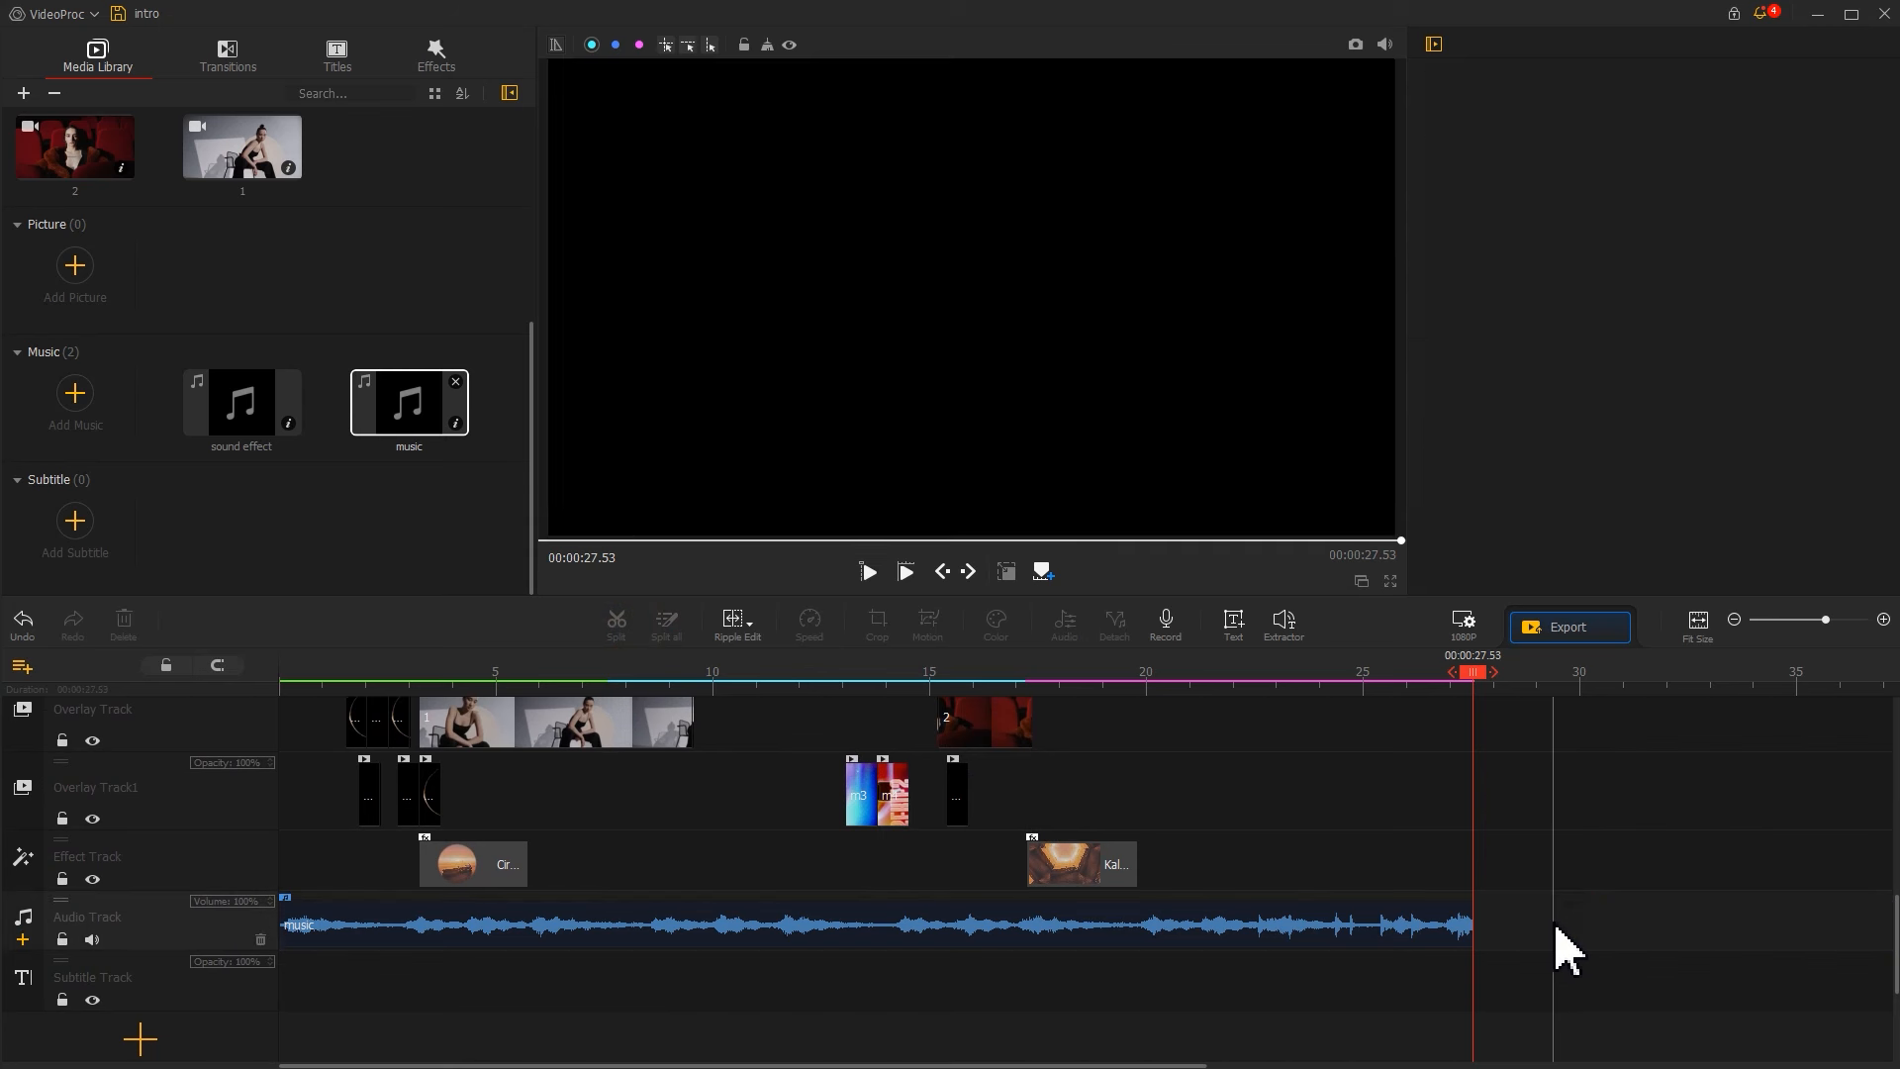
left_click(1425, 926)
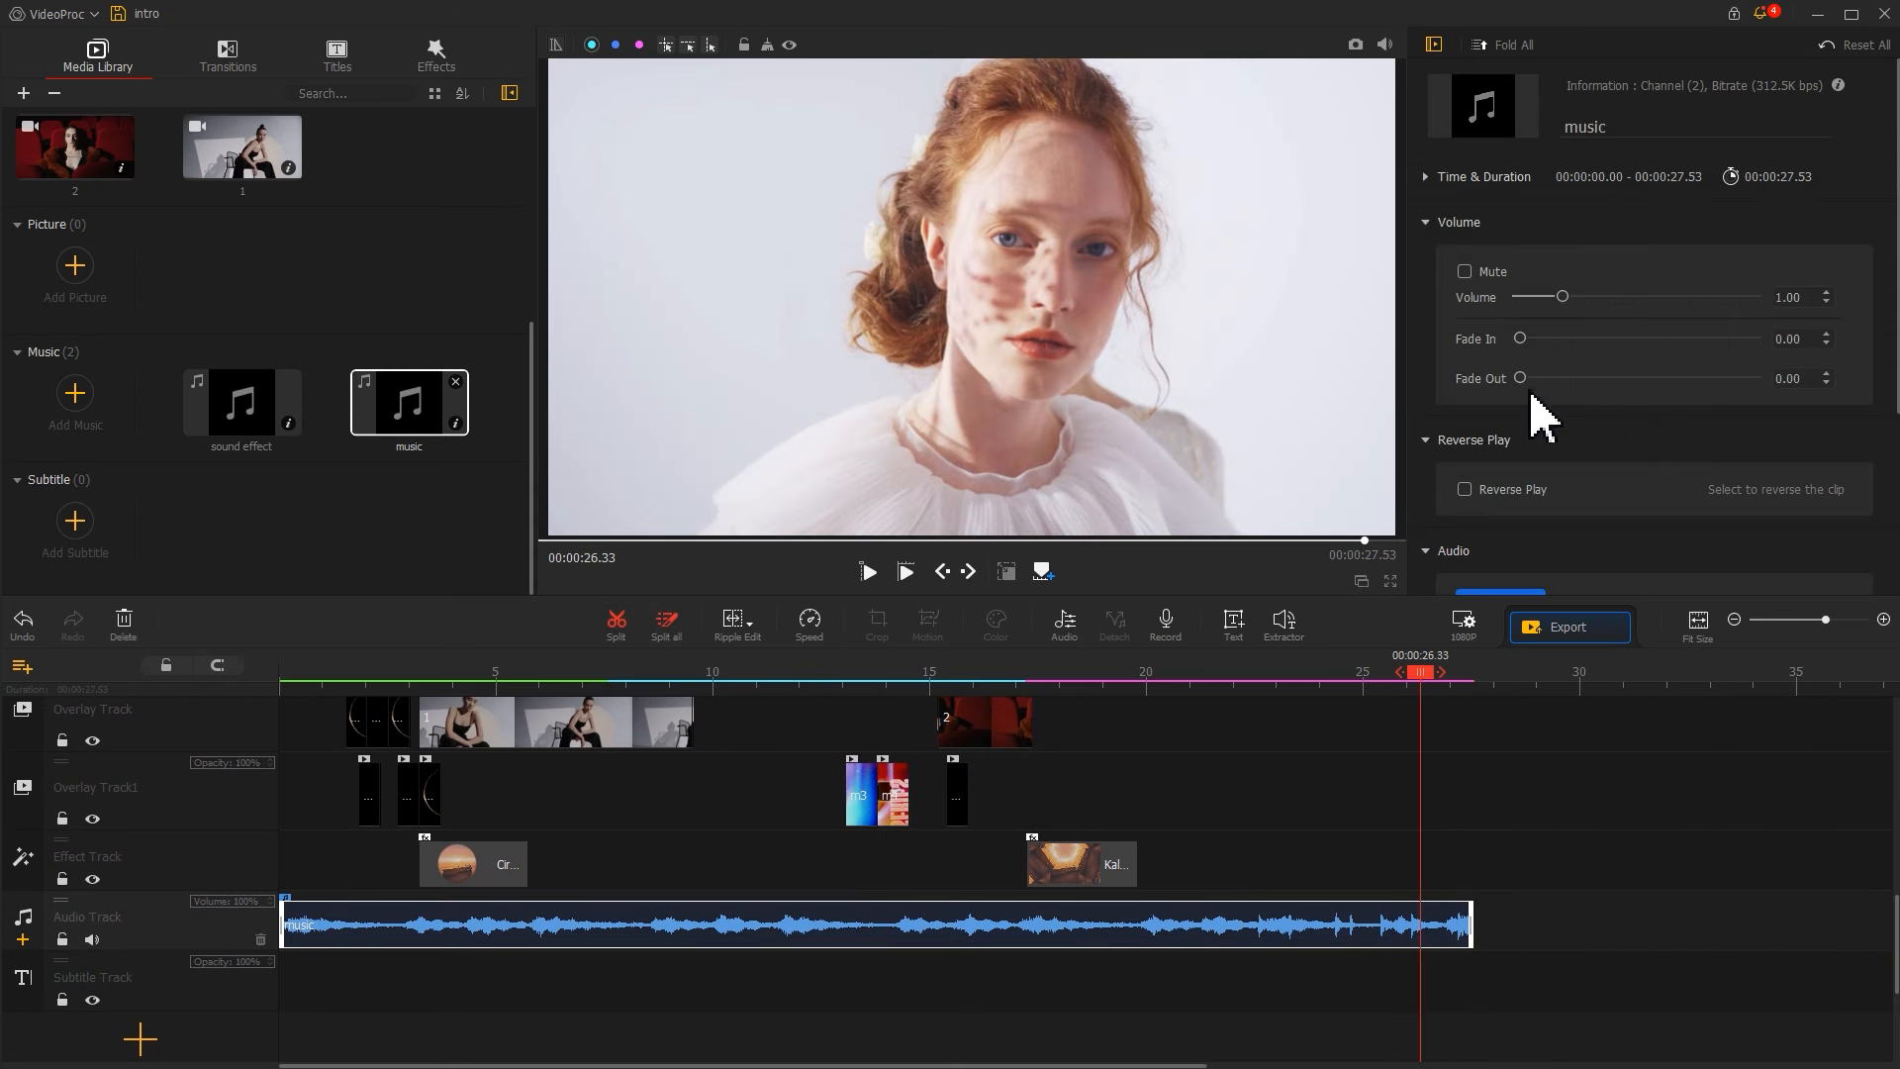
left_click_drag(1520, 378, 1562, 380)
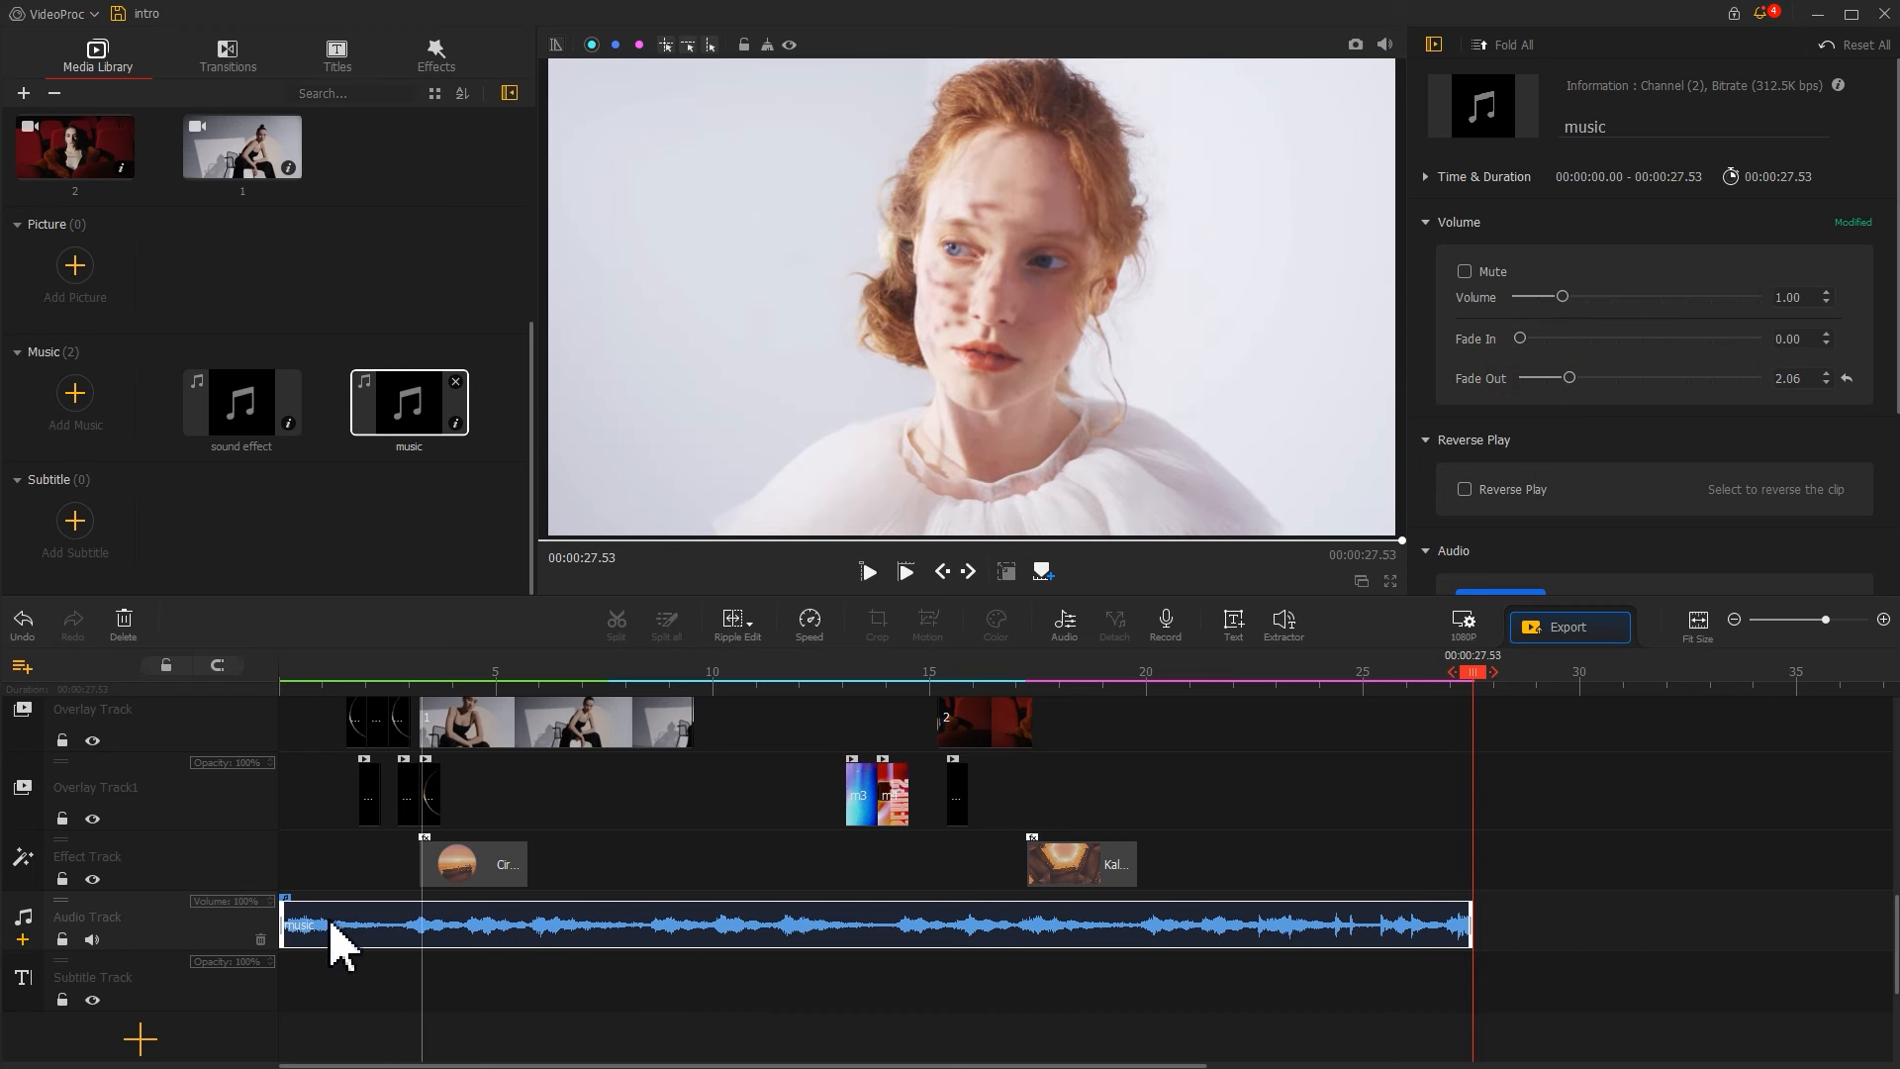
Add a second audio track and place the sound effect on it, starting at 00:00:01.26
left_click(22, 940)
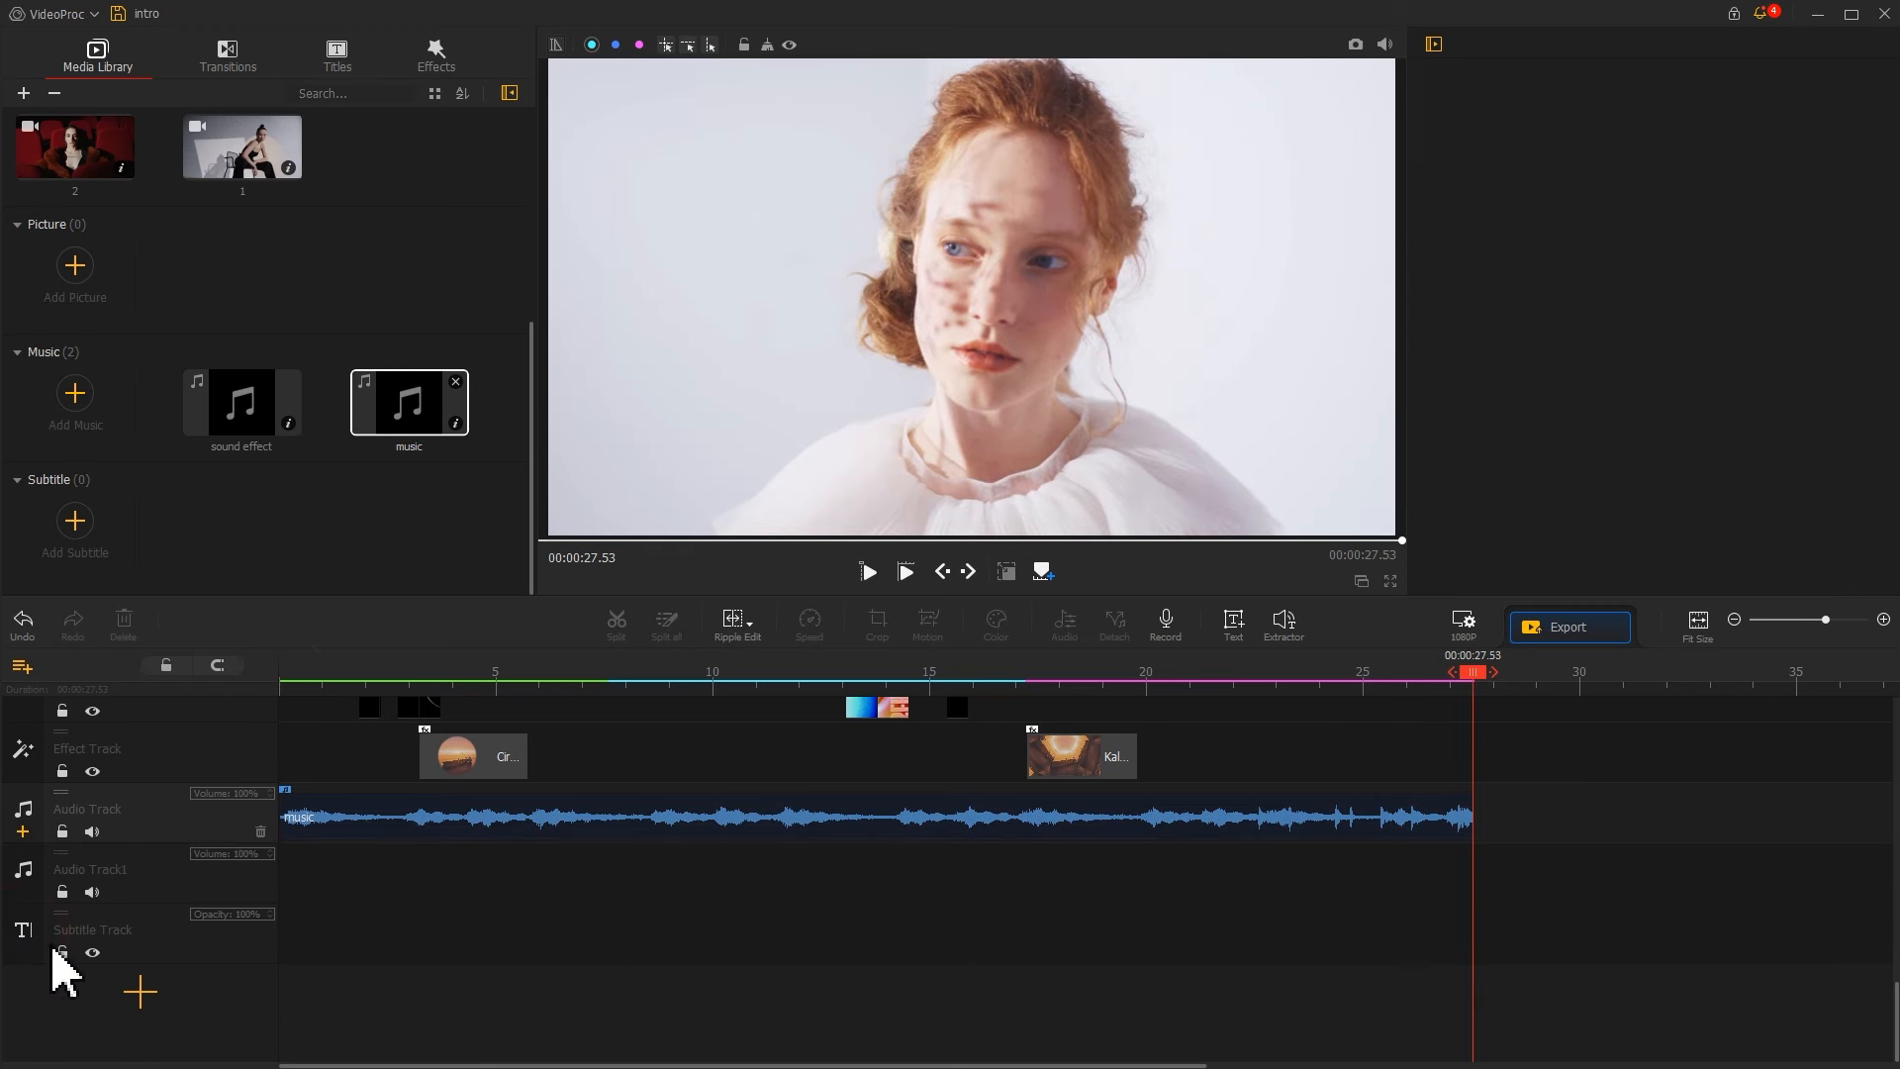
left_click_drag(330, 681, 339, 683)
left_click_drag(240, 443, 365, 903)
Split the sound effect at about 00:00:05.33
left_click(521, 680)
left_click_drag(523, 683, 513, 681)
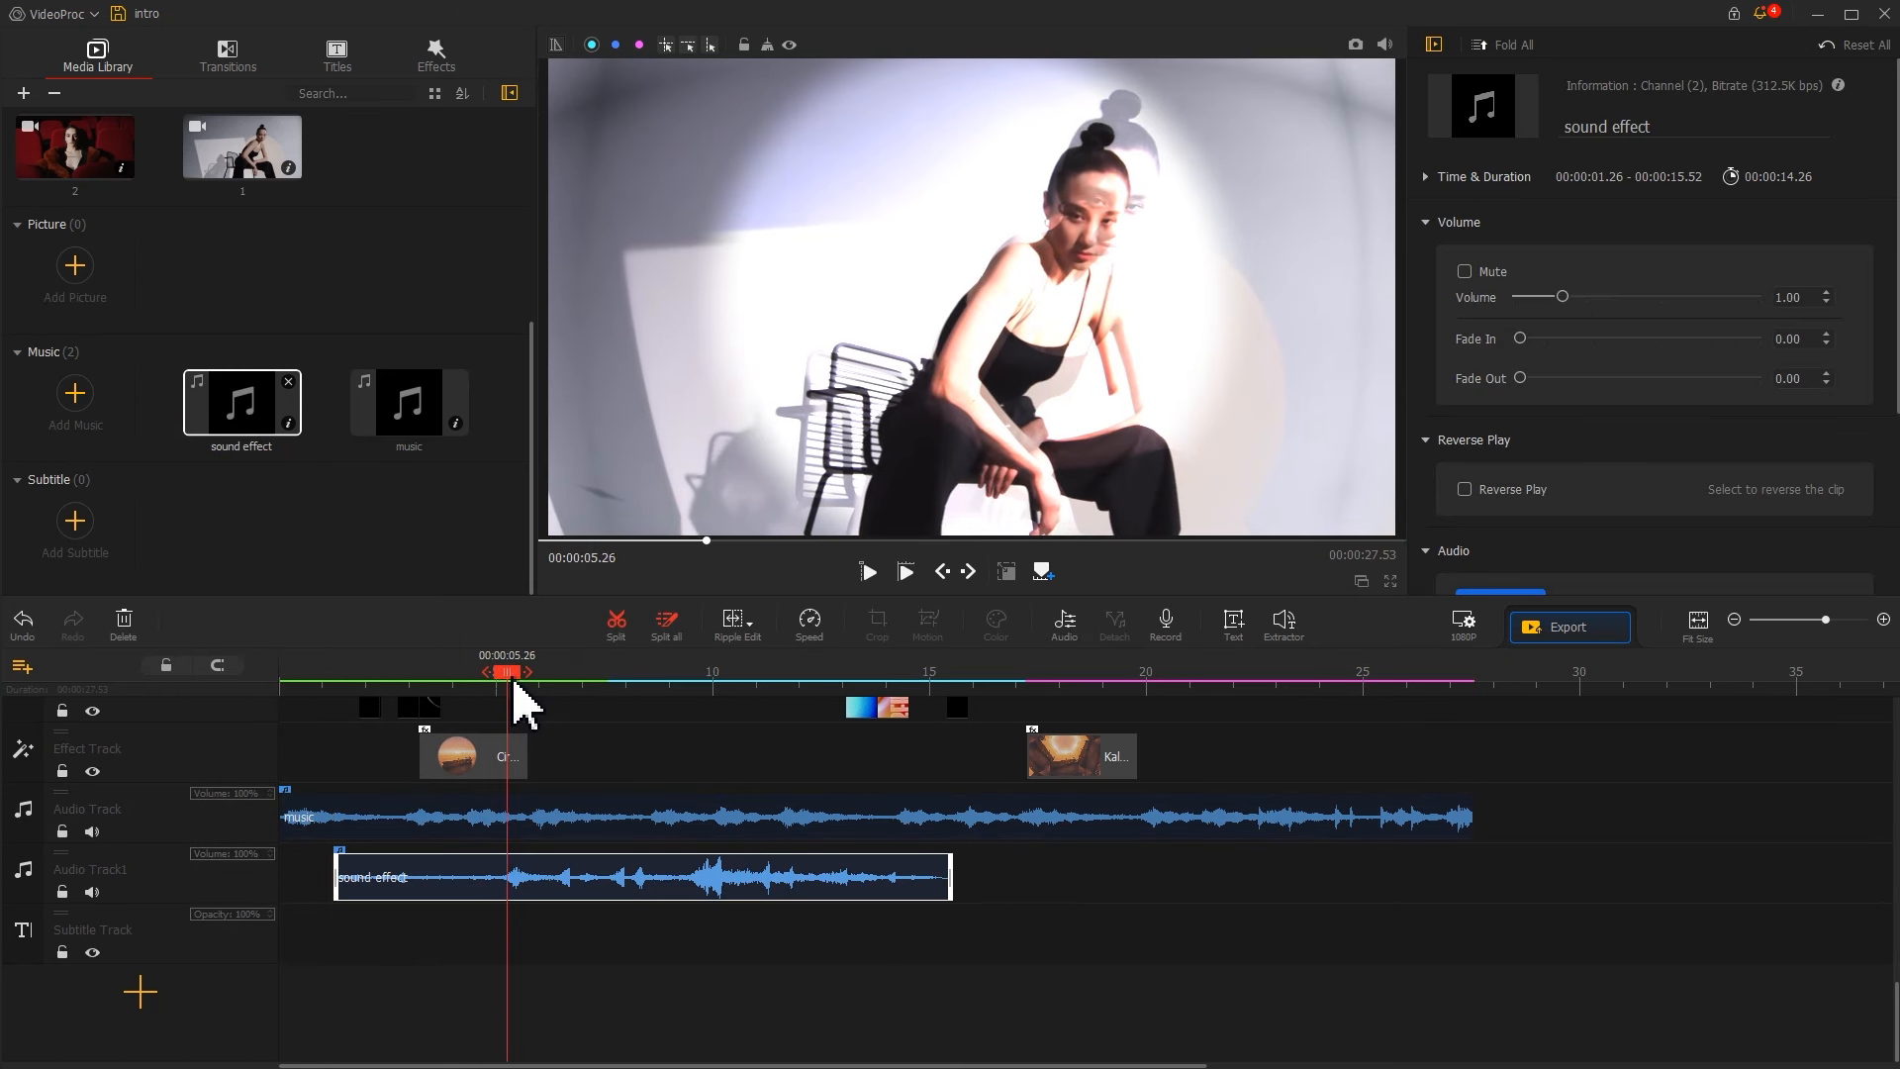
left_click(606, 627)
Move the sound effect's second piece further along Audio Track1 and trim it to run from 00:00:12.63 to 00:00:16.99
left_click_drag(805, 681, 827, 681)
left_click_drag(759, 884, 1102, 891)
left_click_drag(848, 883, 829, 881)
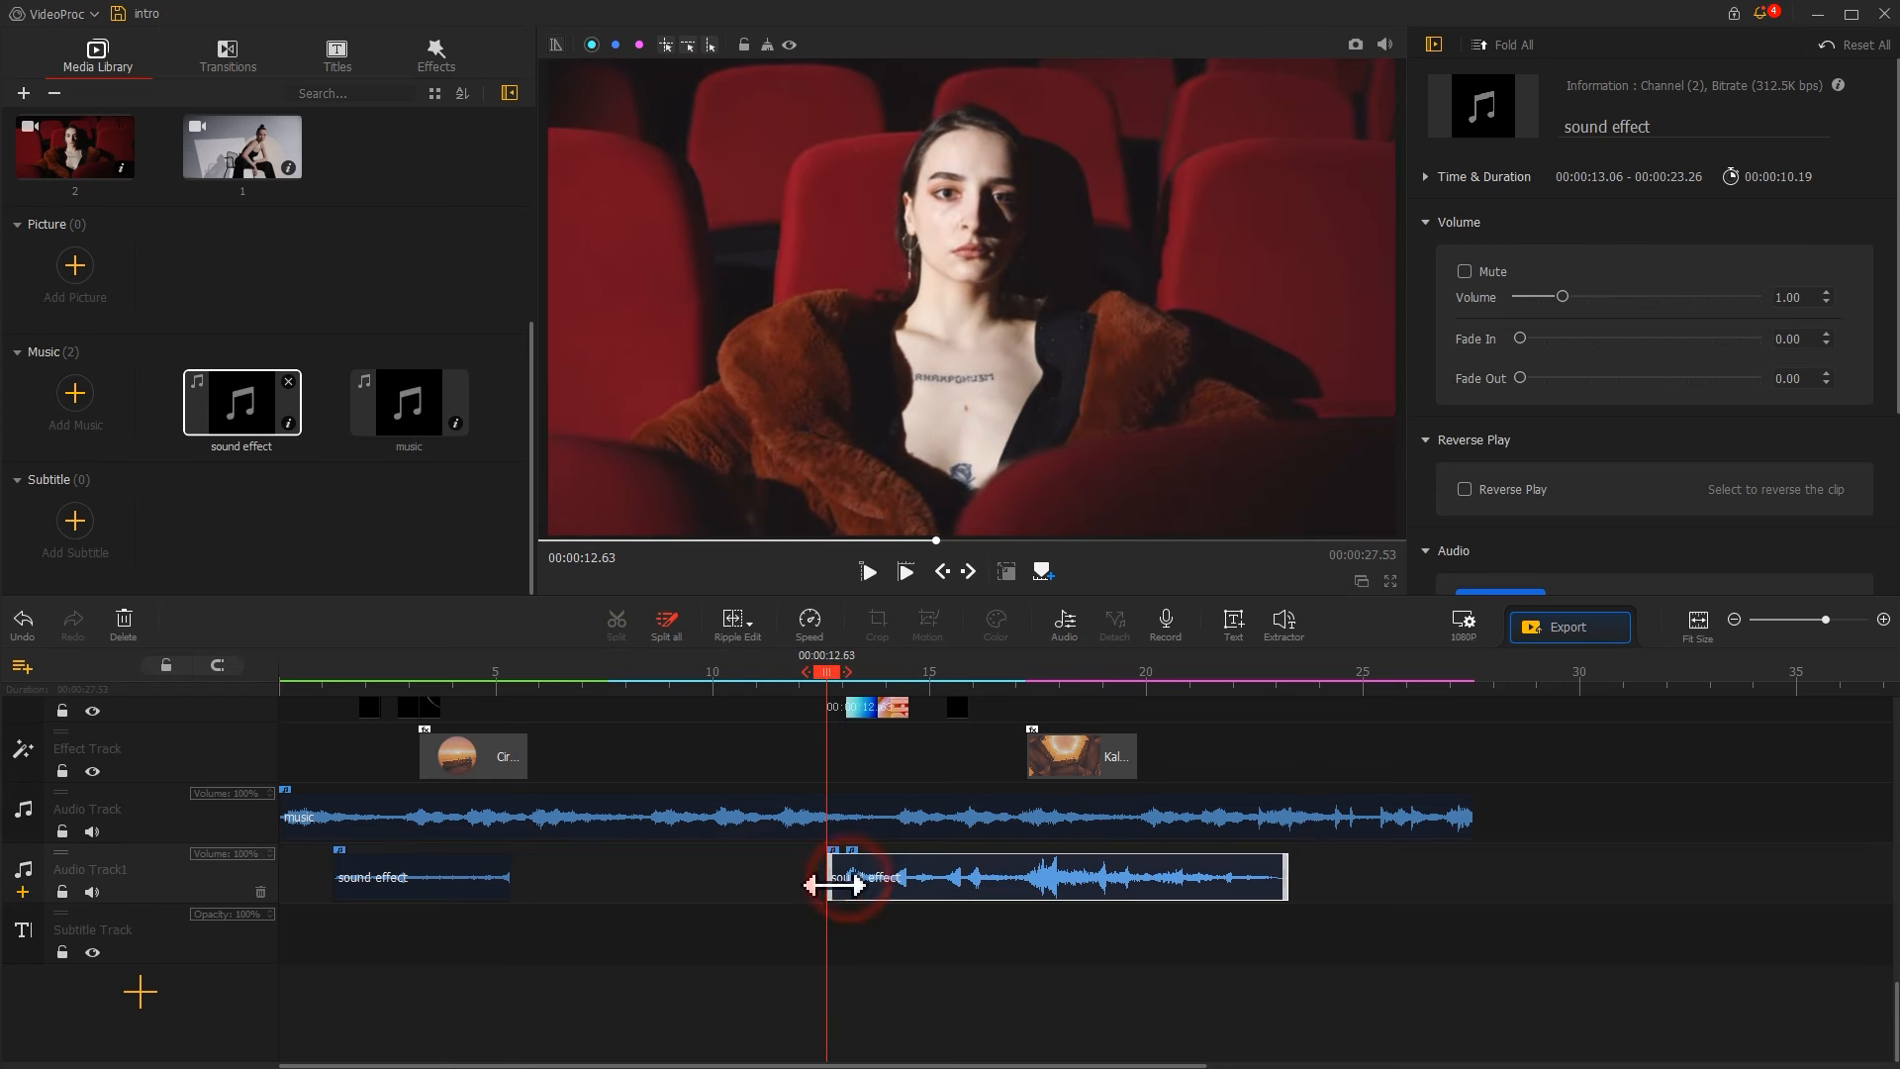
left_click_drag(1010, 894, 1014, 891)
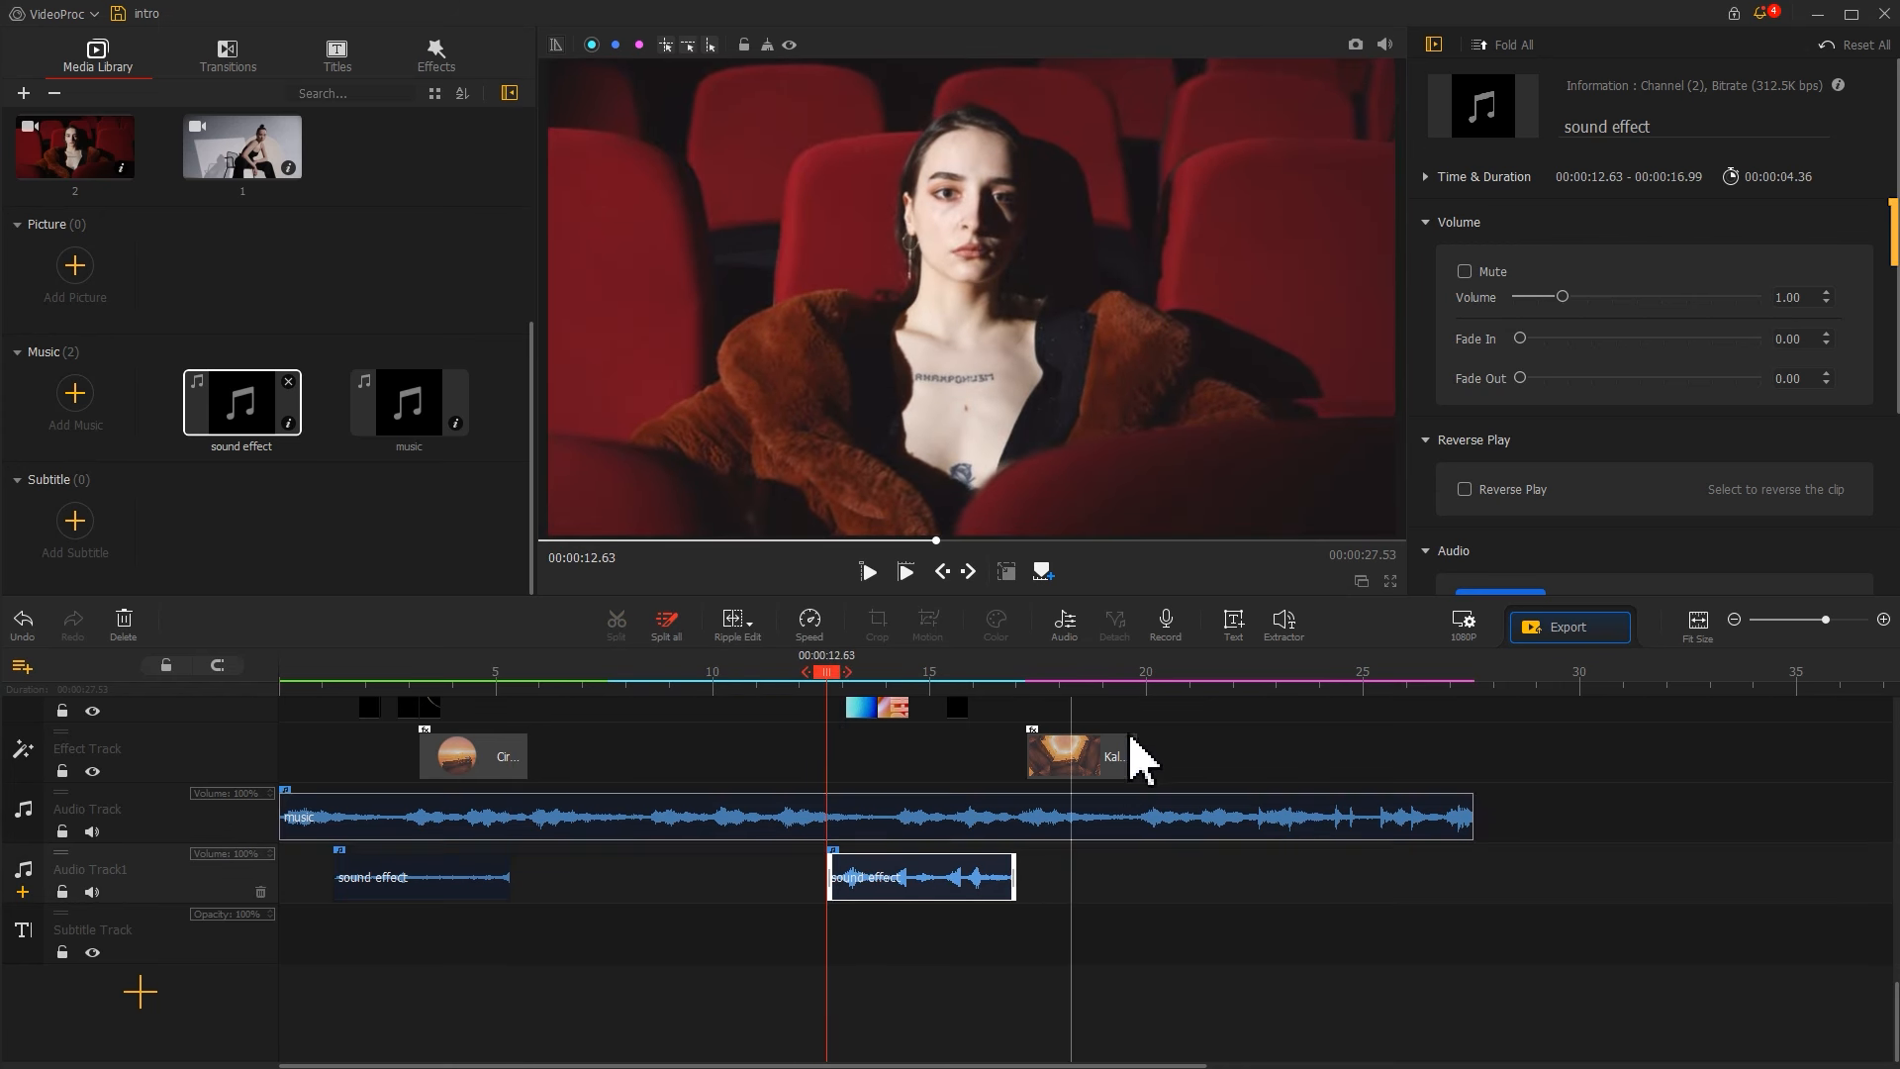
Set volume, fade in and fade out to 0.44, 0.36 and 0.50 for the second sound effect piece, and 0.76, 0.42 and 0.60 for the first
left_click_drag(1529, 304, 1533, 306)
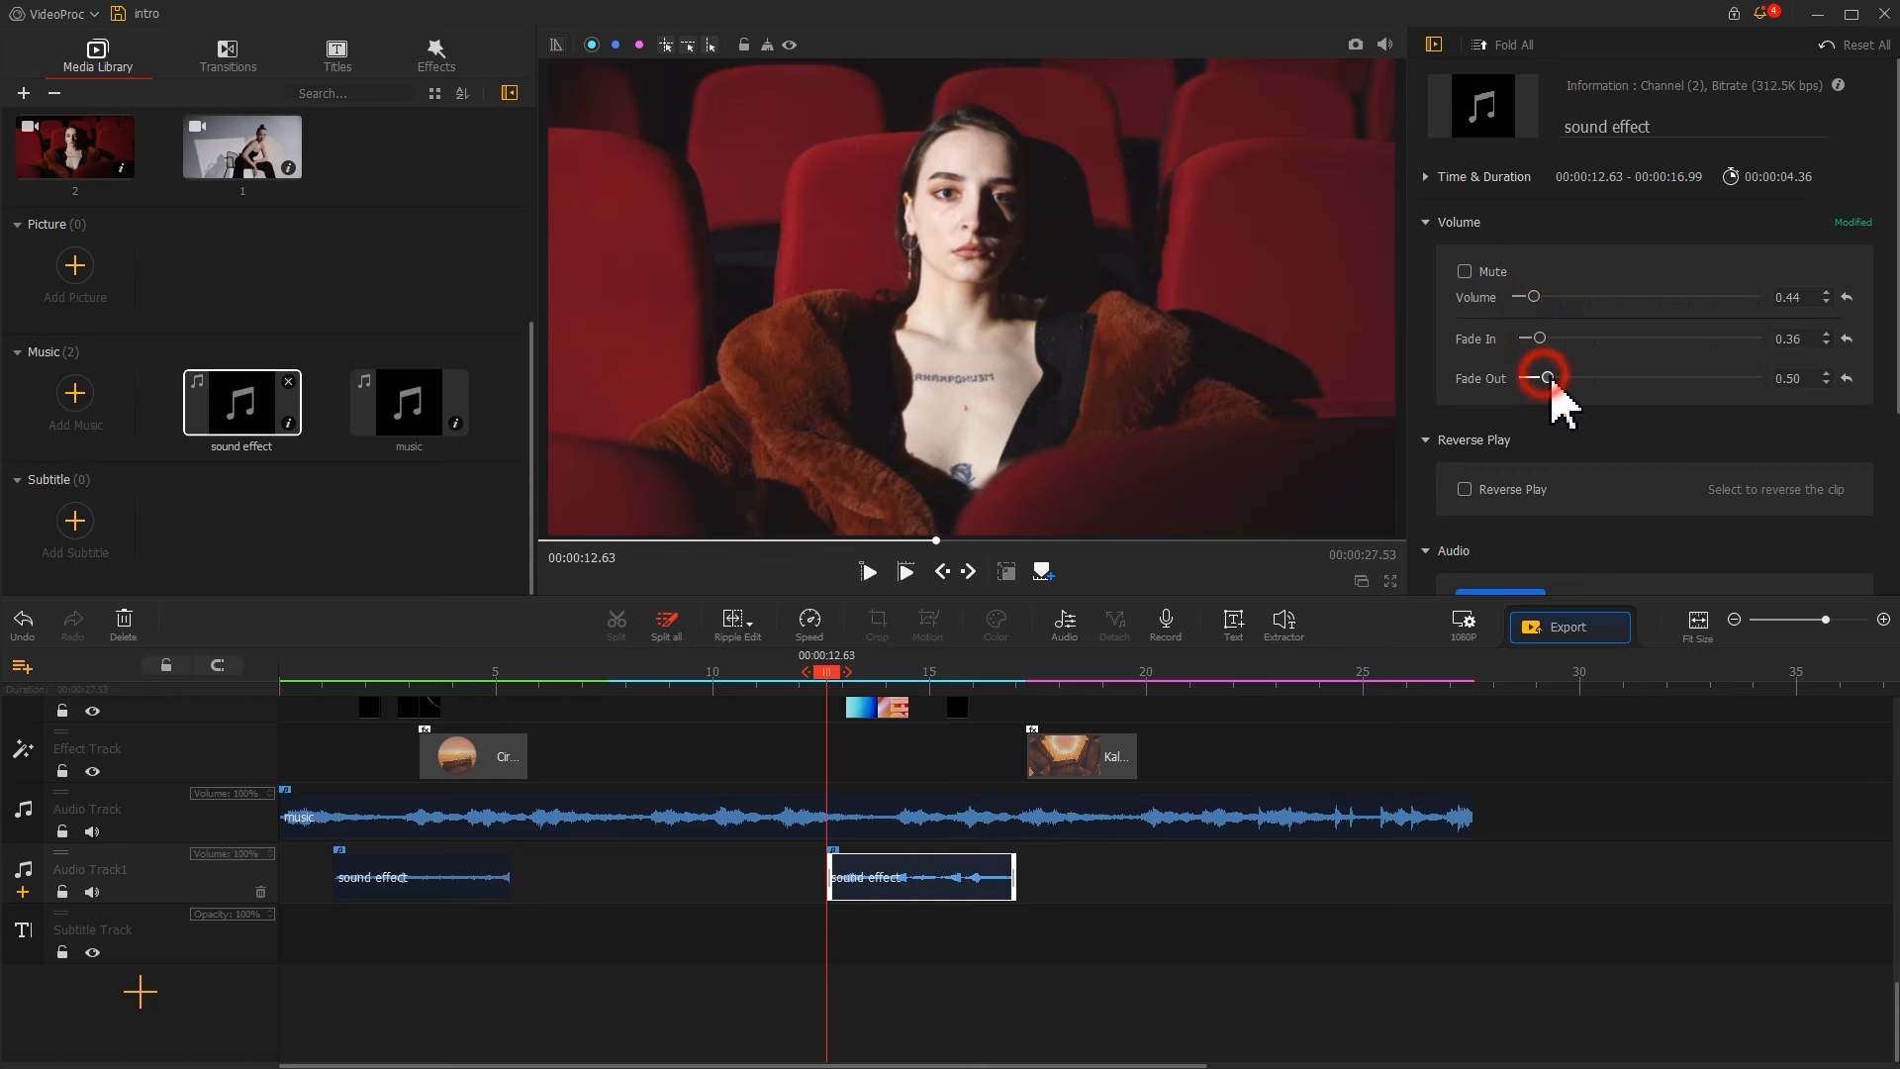
left_click(424, 886)
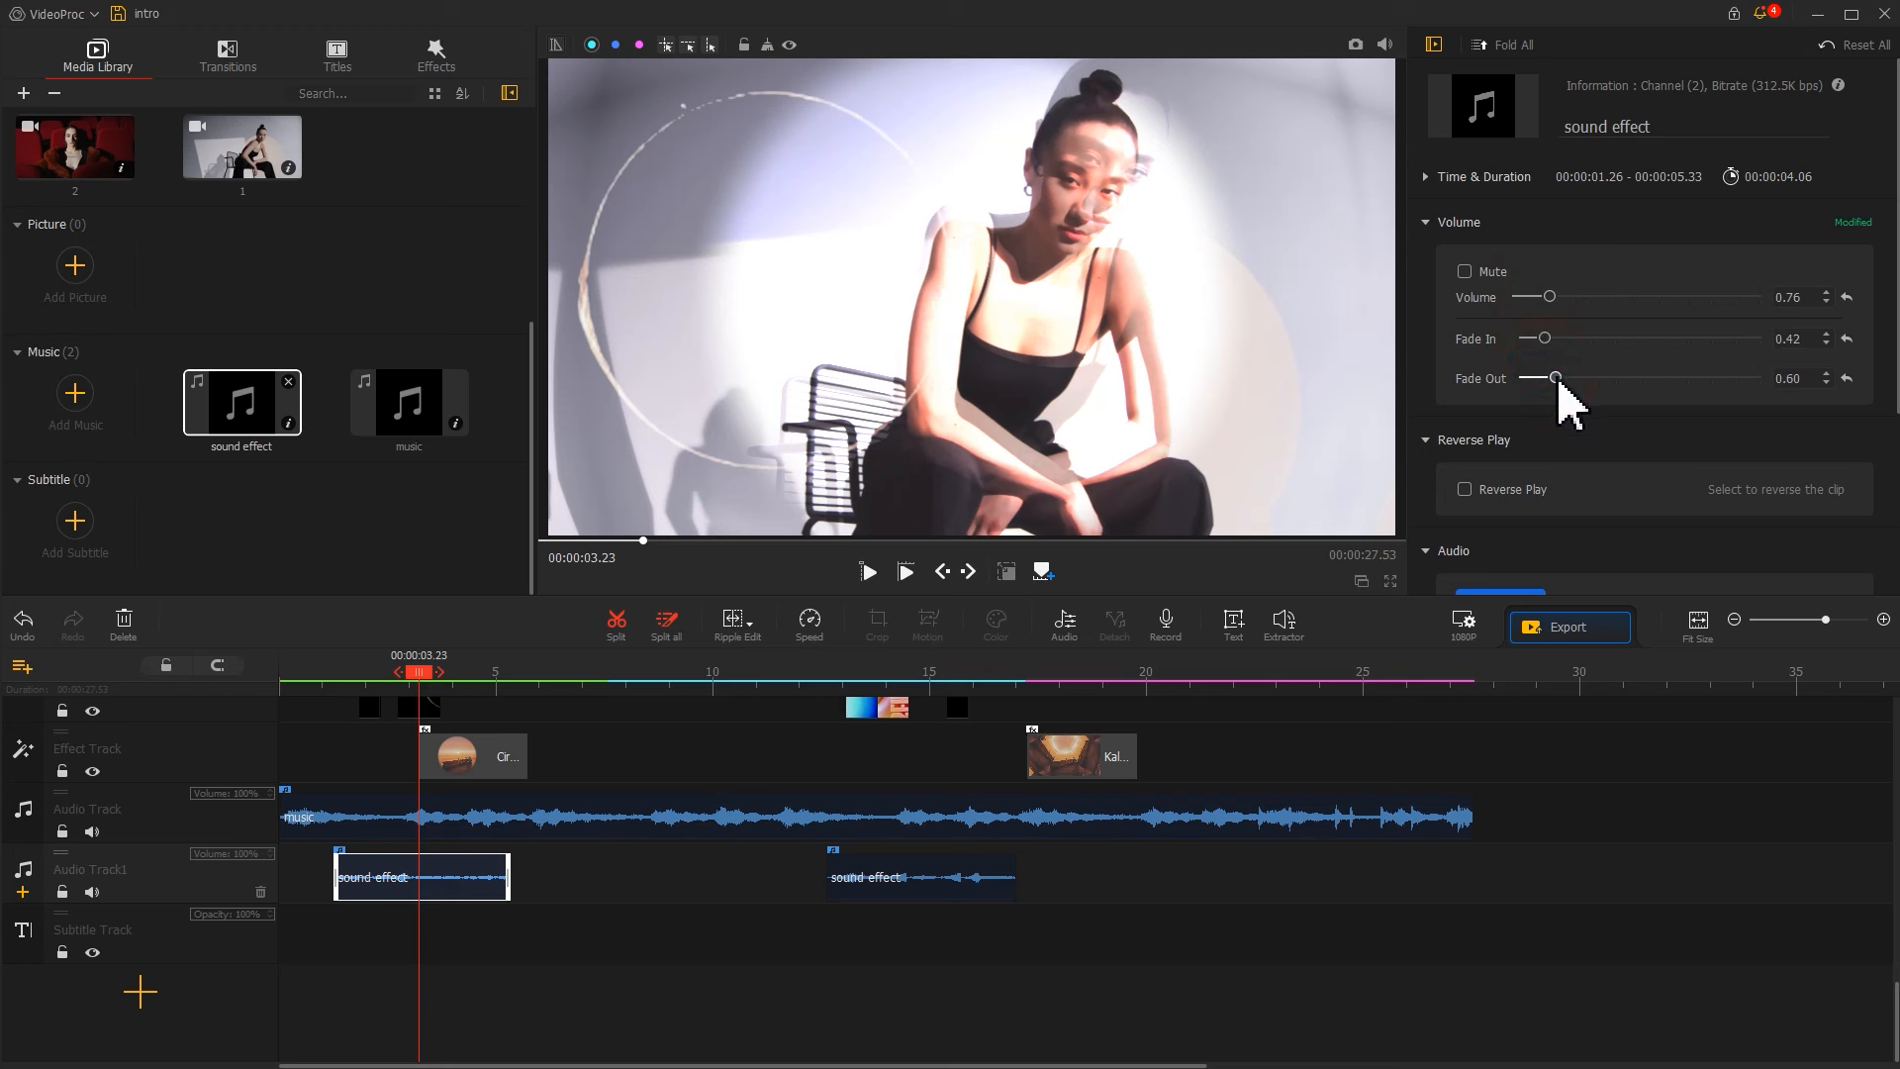
key("space")
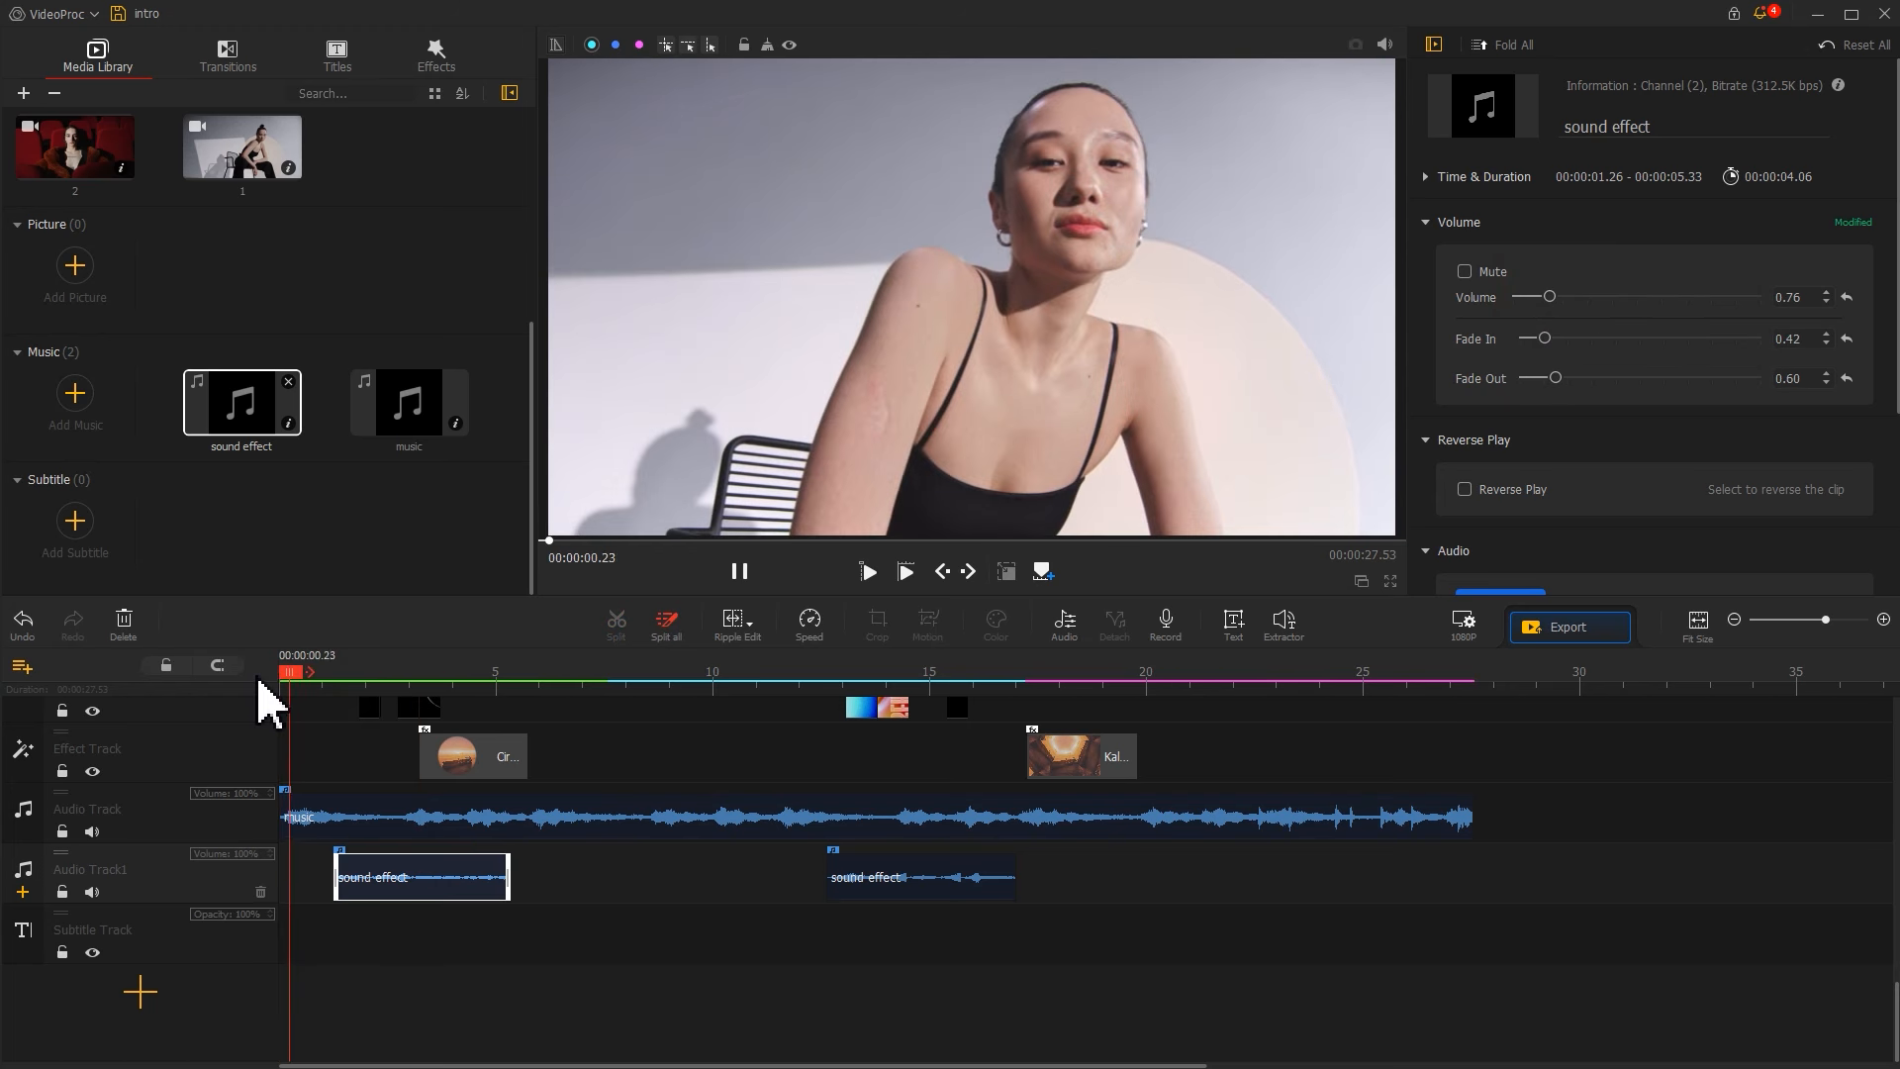